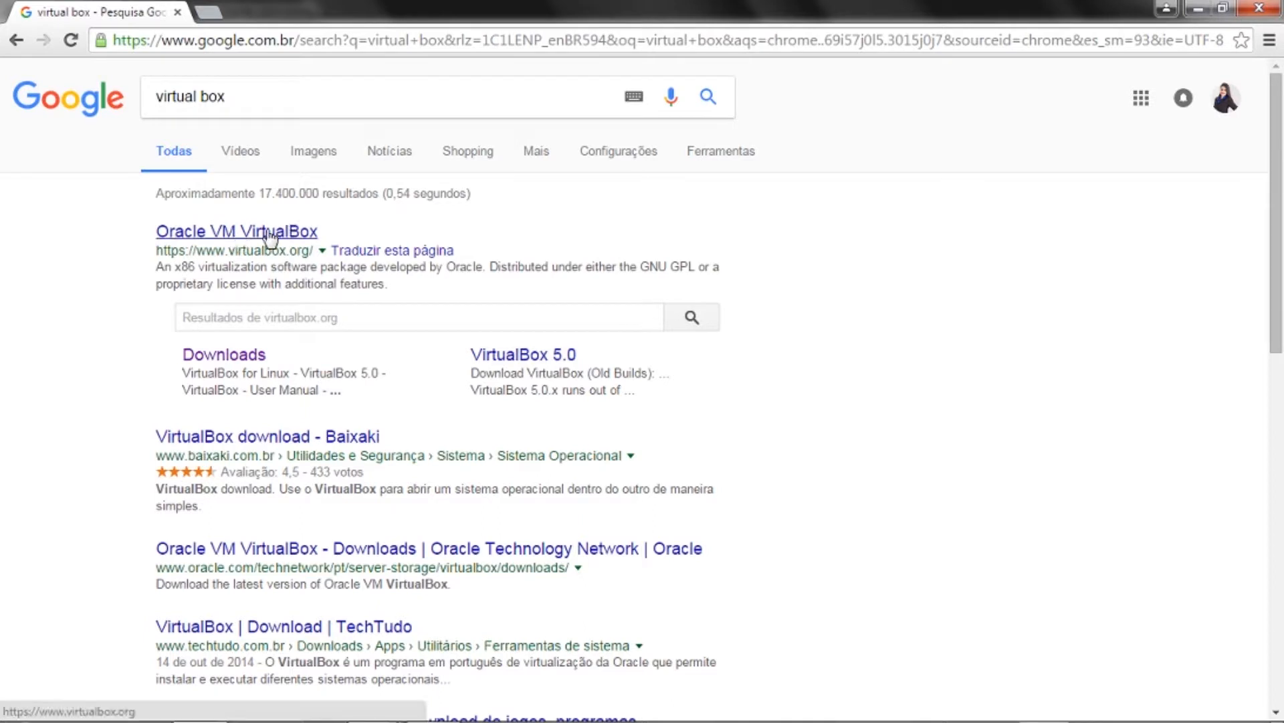
- From the Google results for 'virtual box', follow the Downloads sitelink to the VirtualBox 5.1.22 download page
left_click(227, 97)
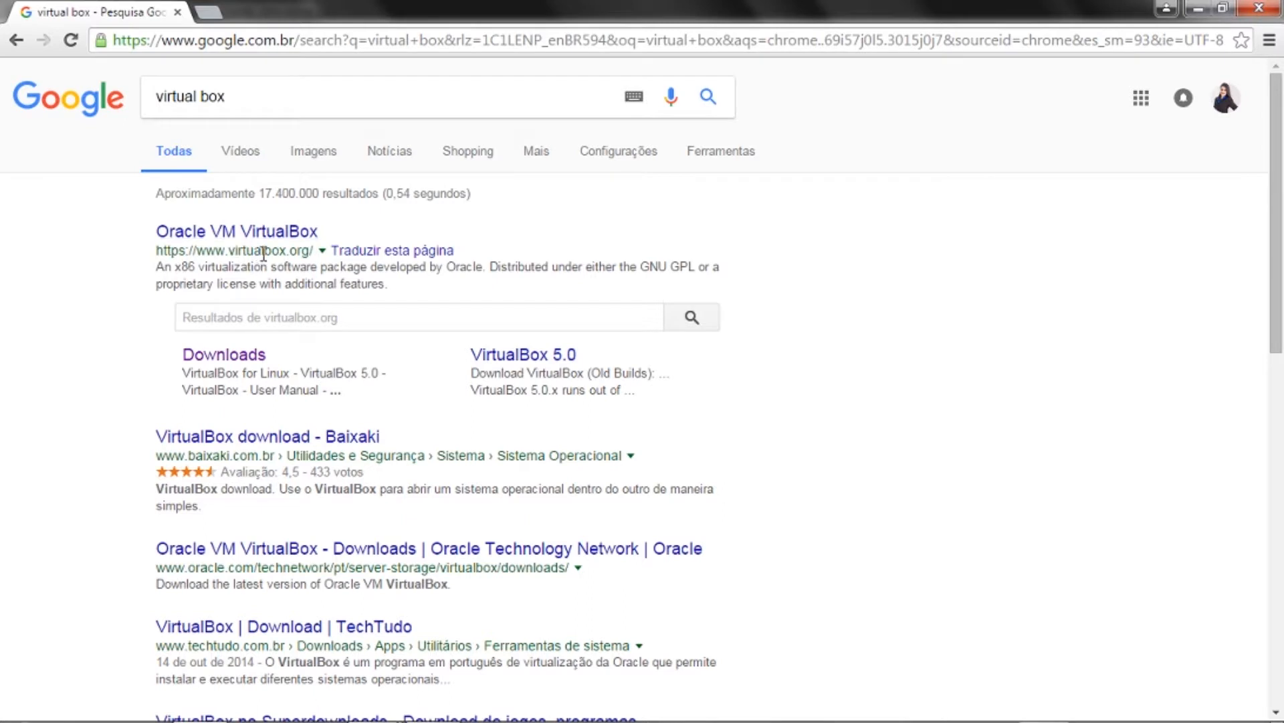
left_click_drag(227, 251, 286, 252)
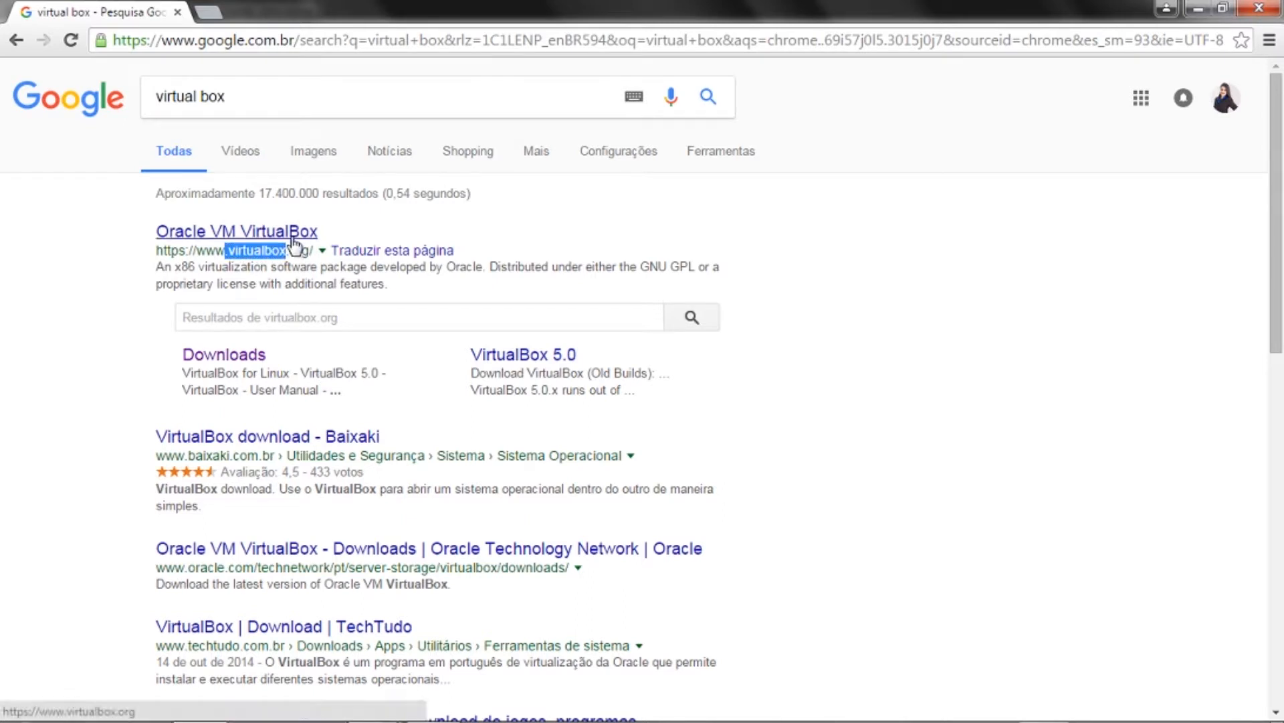
left_click(247, 354)
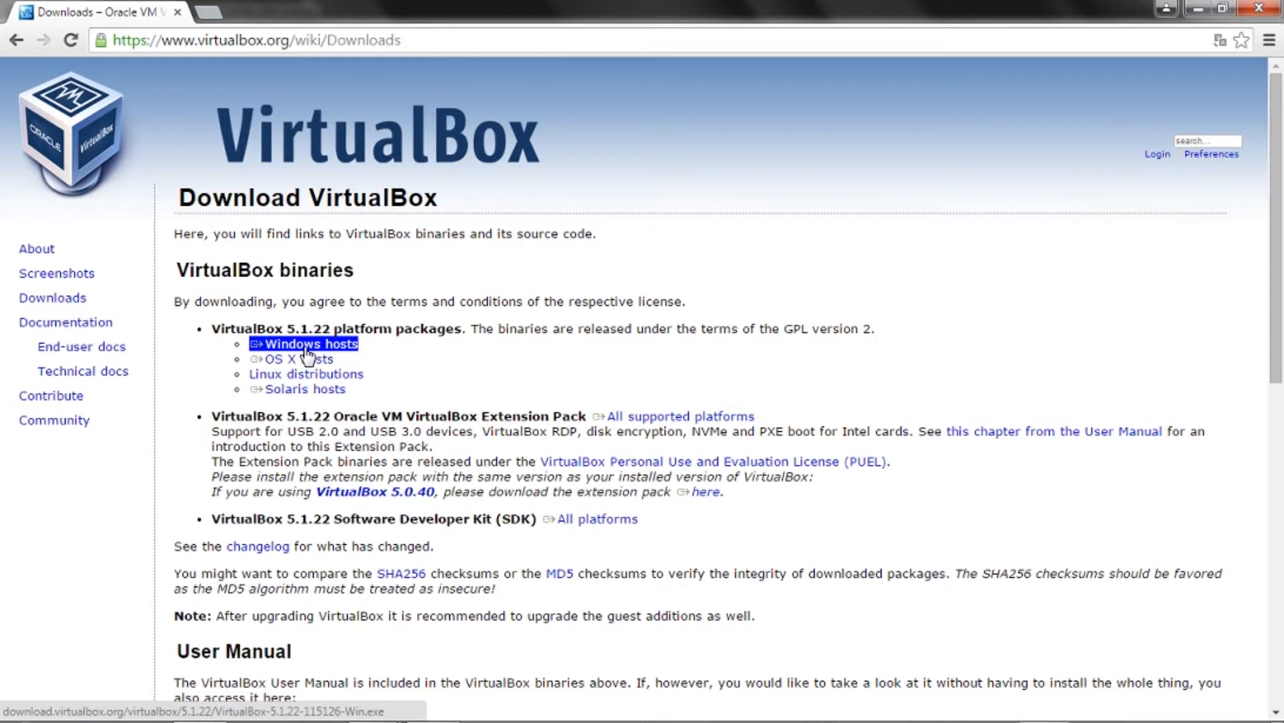
- Start and cancel the Windows hosts installer download, then bring the VirtualBox Manager window into view
left_click(307, 348)
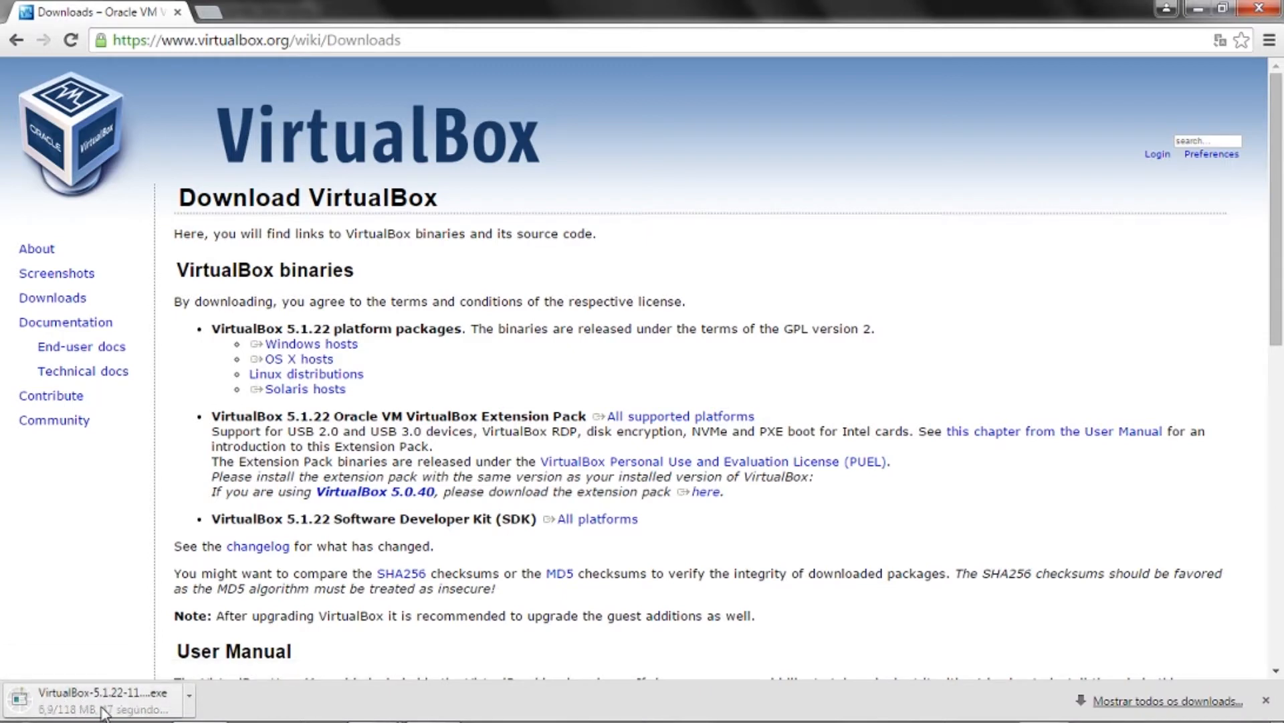
left_click(189, 696)
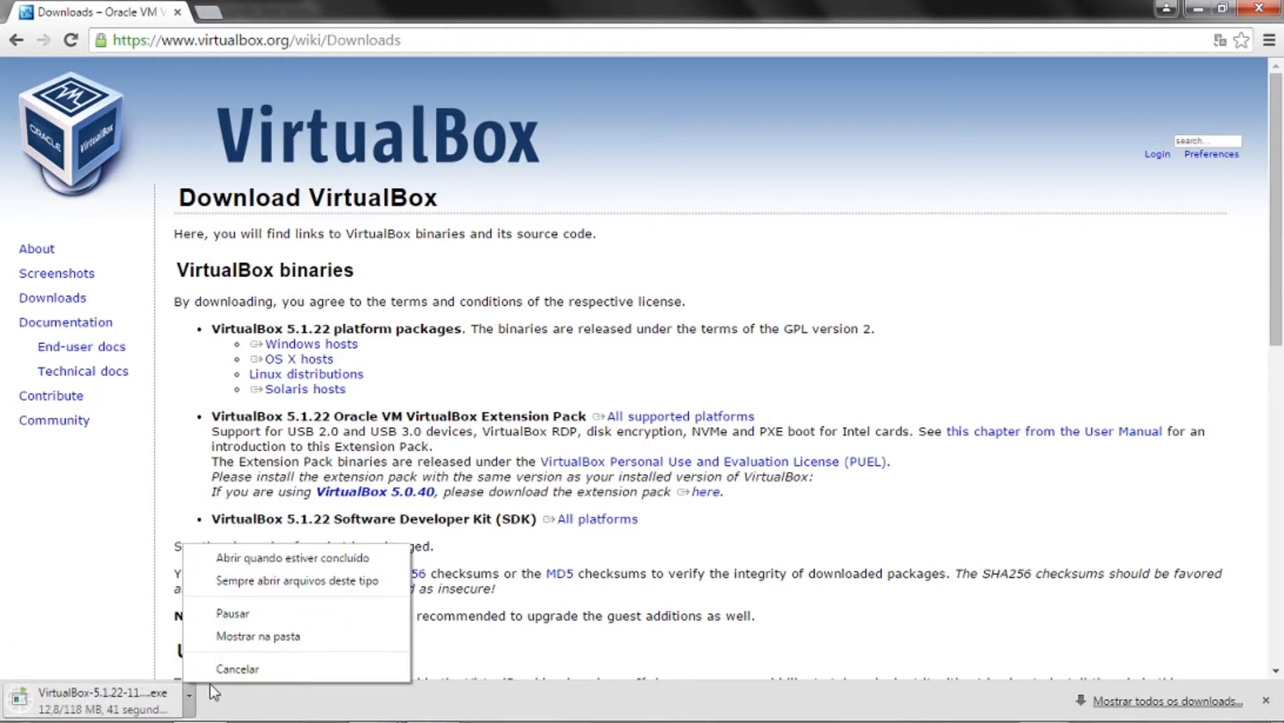
left_click(221, 668)
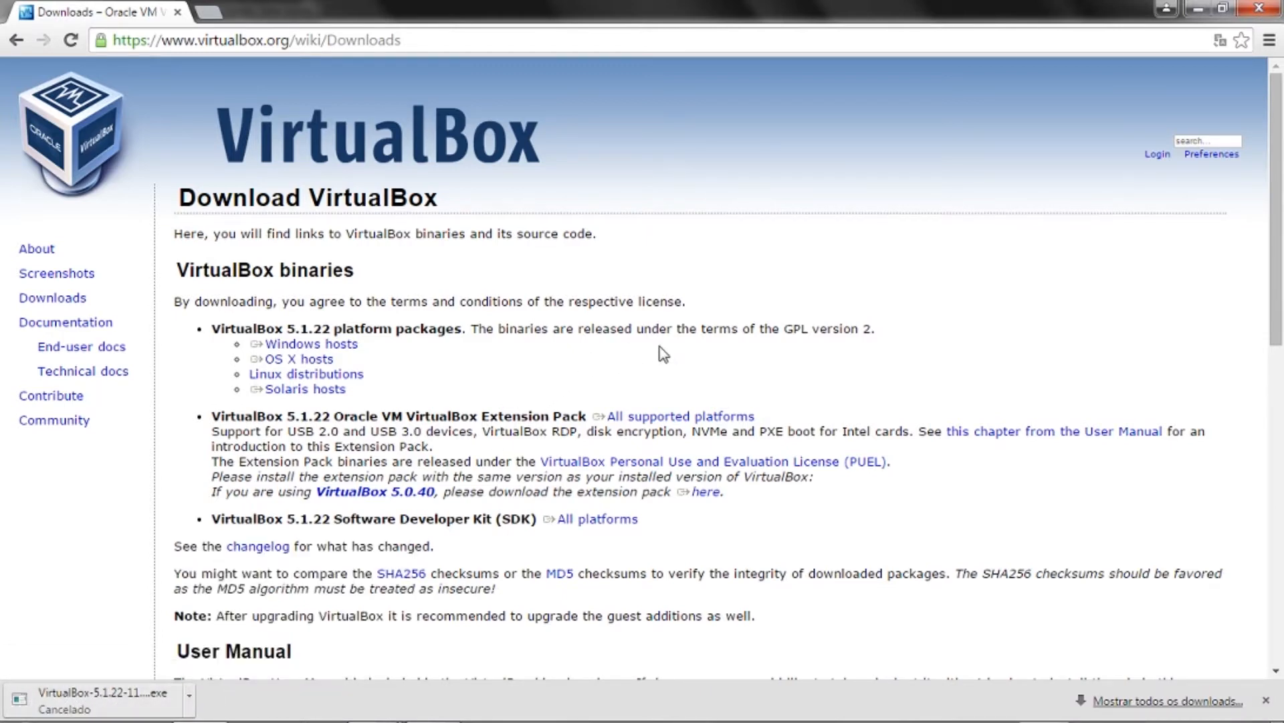
left_click_drag(503, 38, 583, 68)
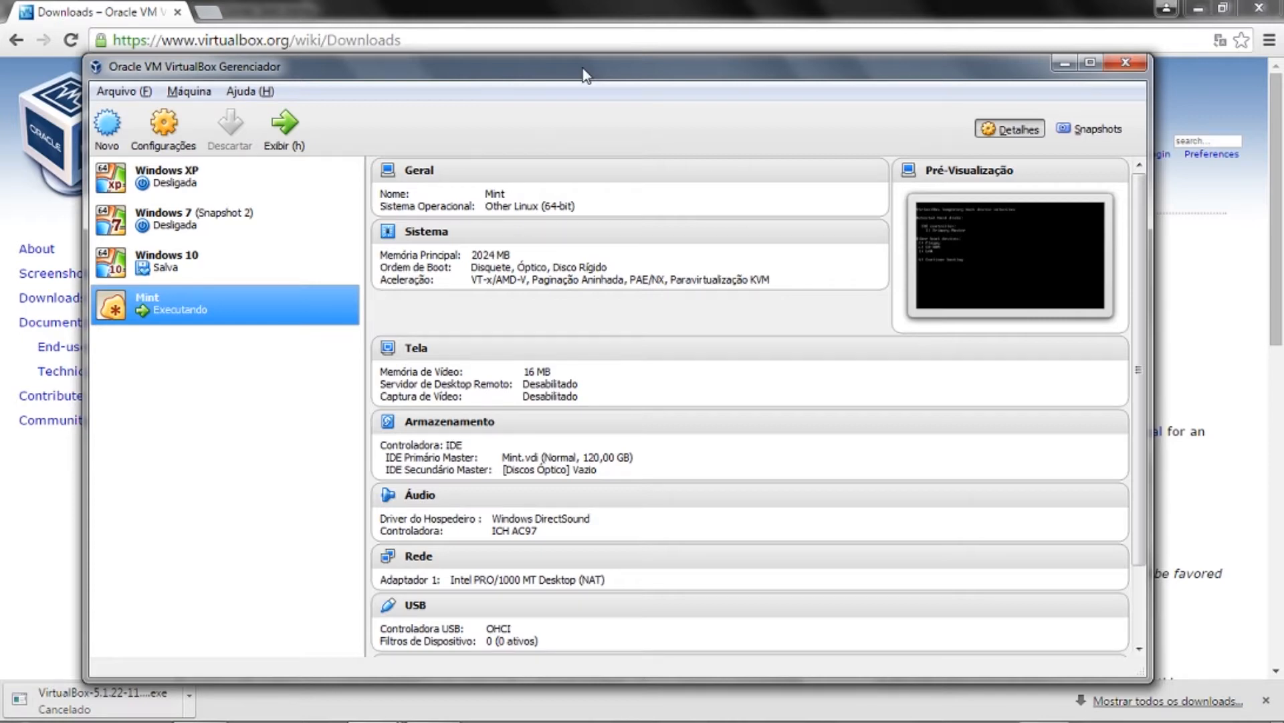
- Start a new virtual machine named 'Teste Linux Mint', type Linux, version Ubuntu (64-bit)
left_click_drag(583, 68, 606, 71)
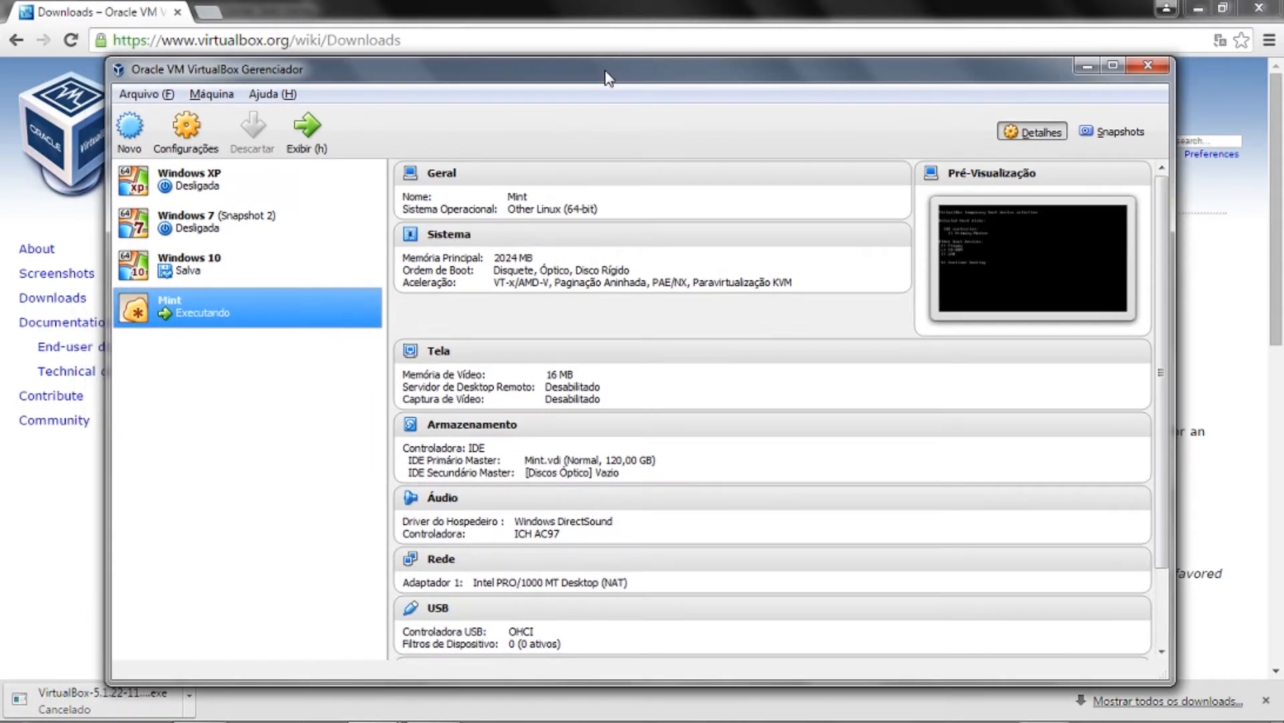
left_click(126, 137)
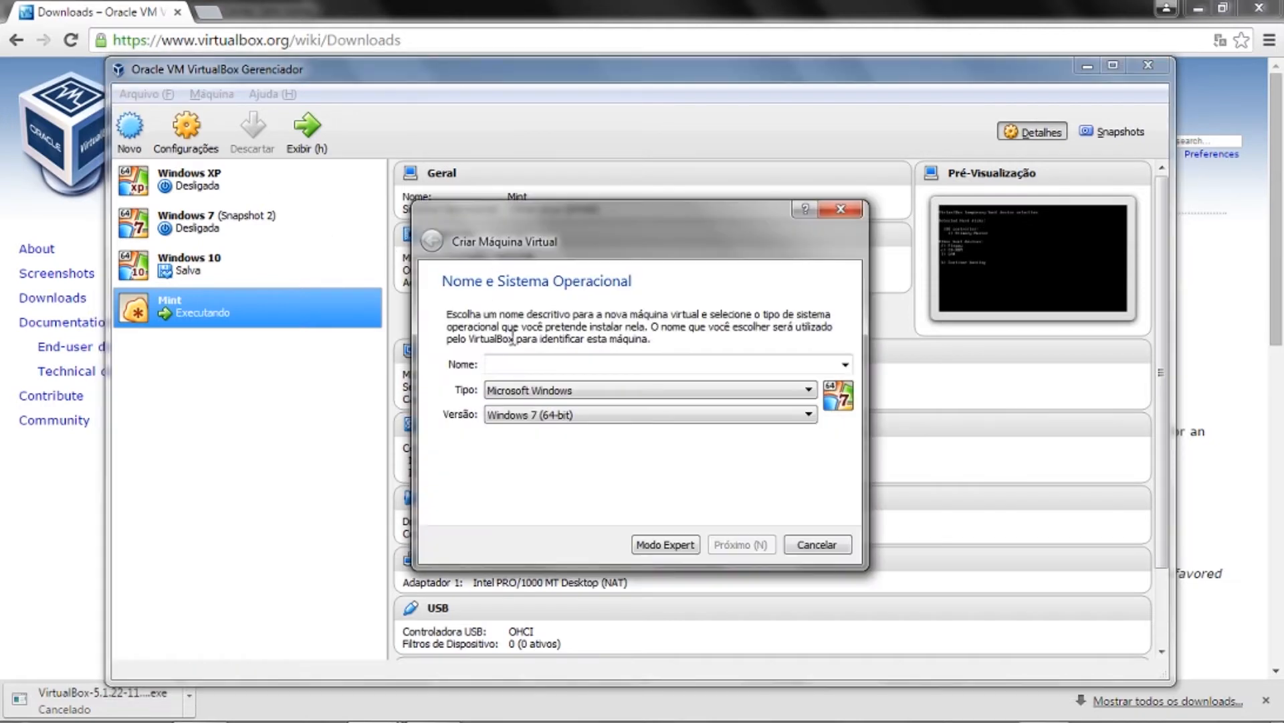
left_click_drag(530, 218, 581, 182)
left_click(578, 329)
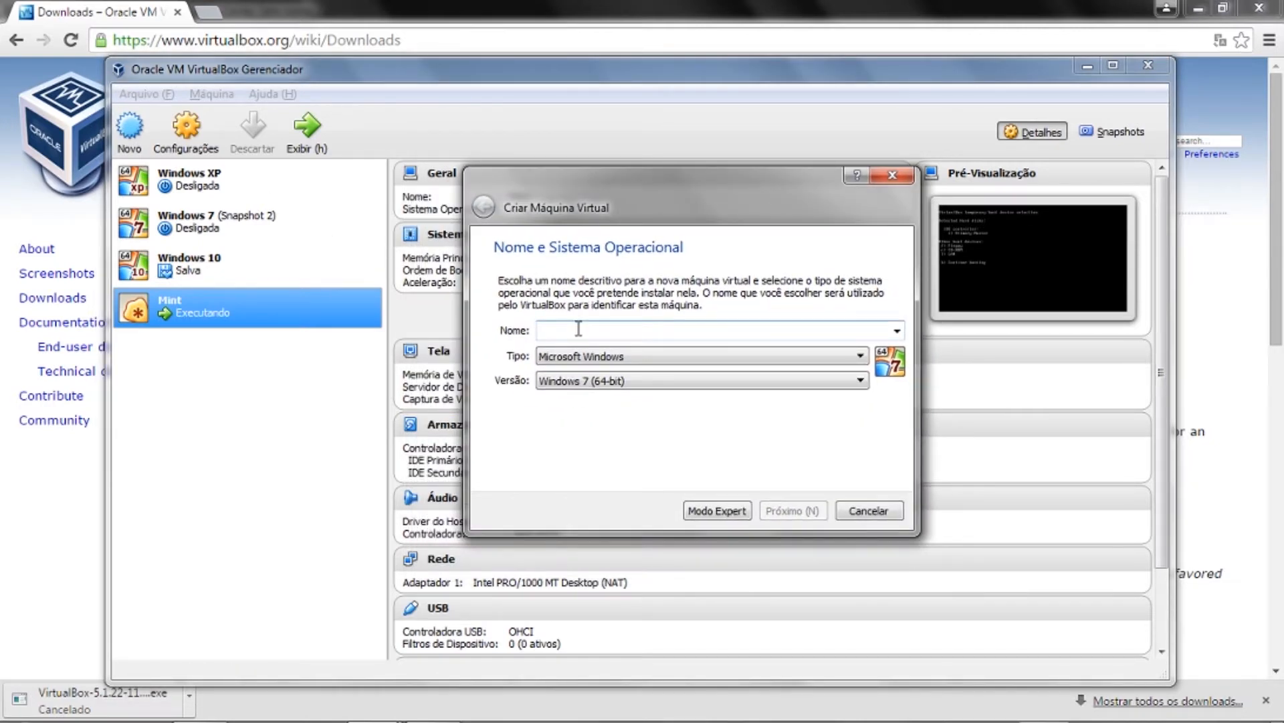
type("Teste")
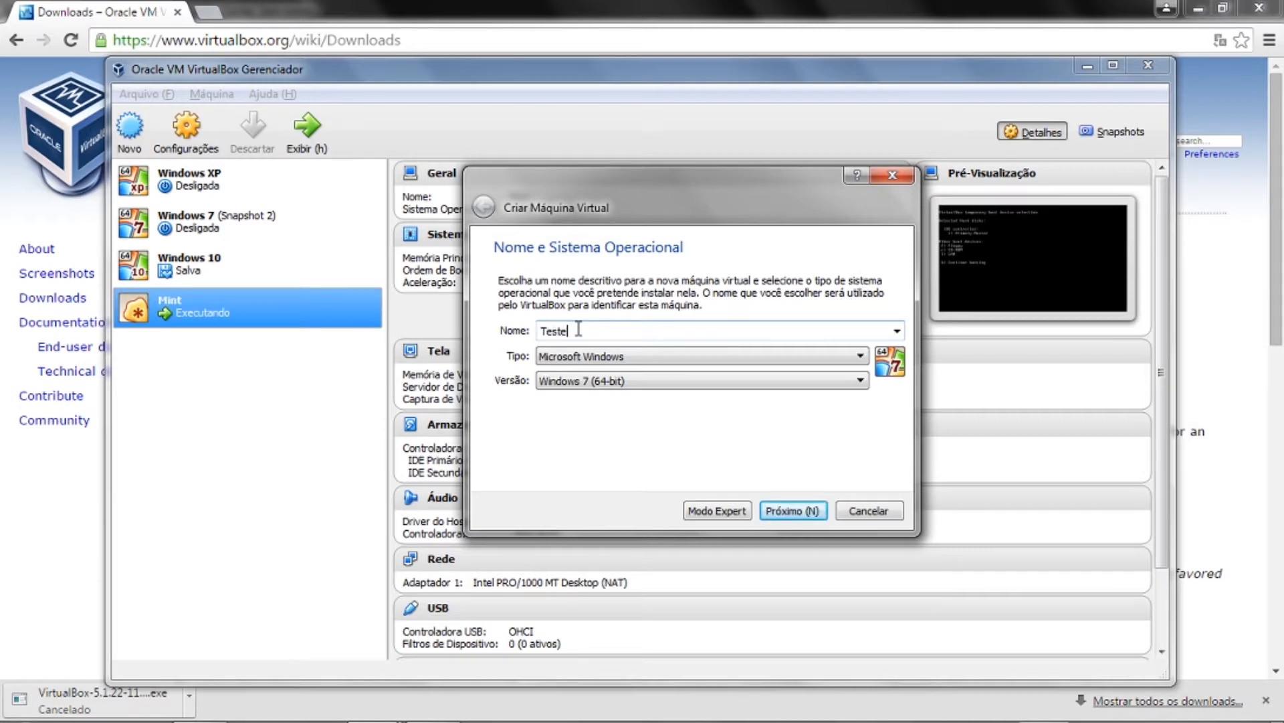
type(" Linux Mint")
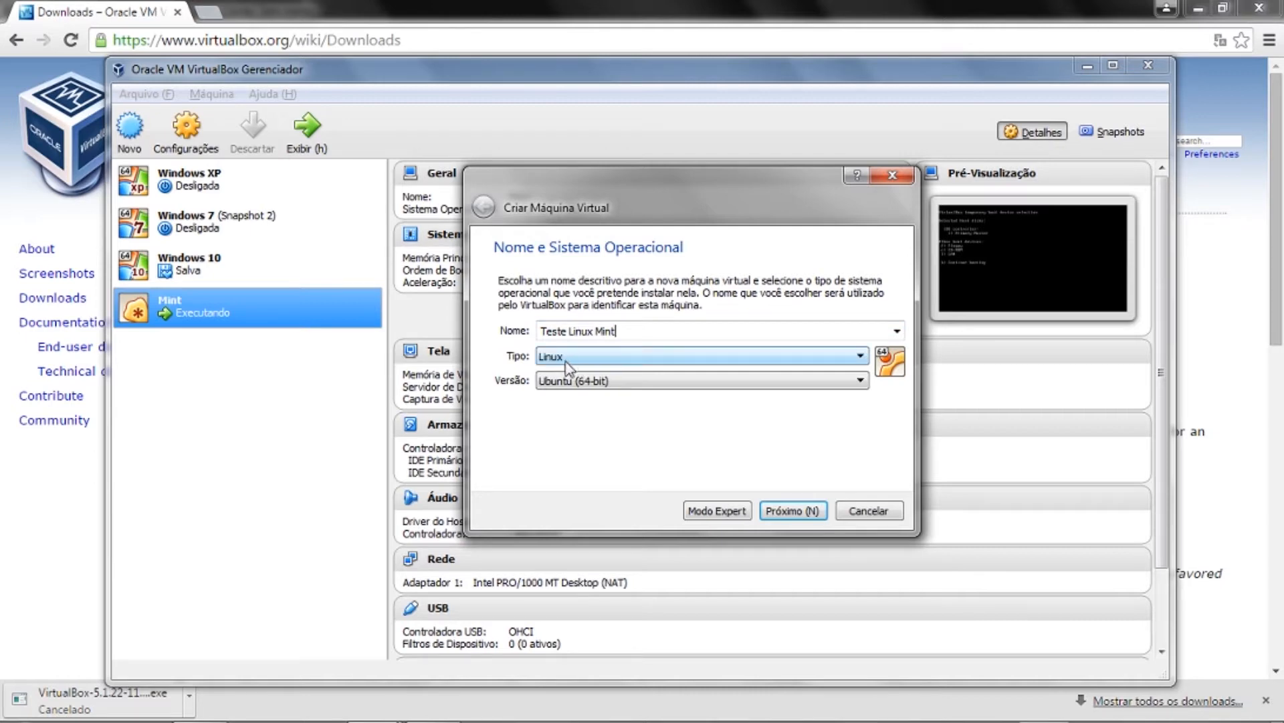
left_click_drag(620, 332, 535, 329)
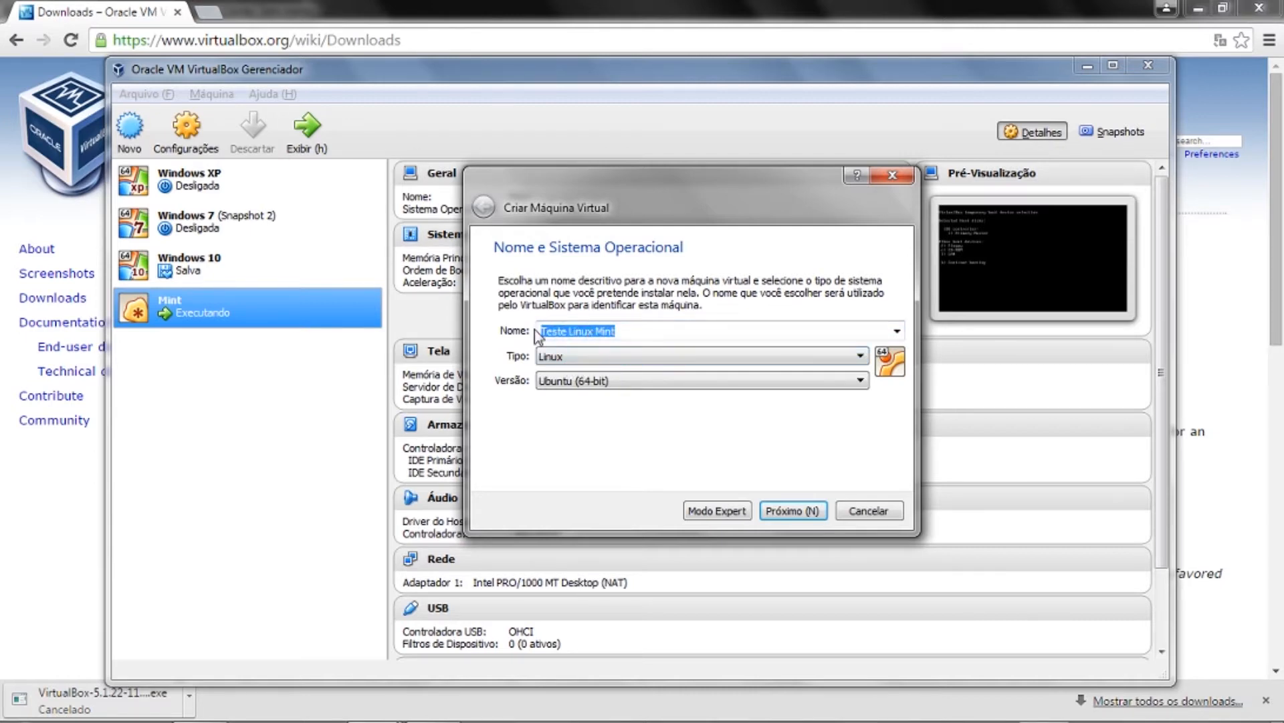
type("Windows ")
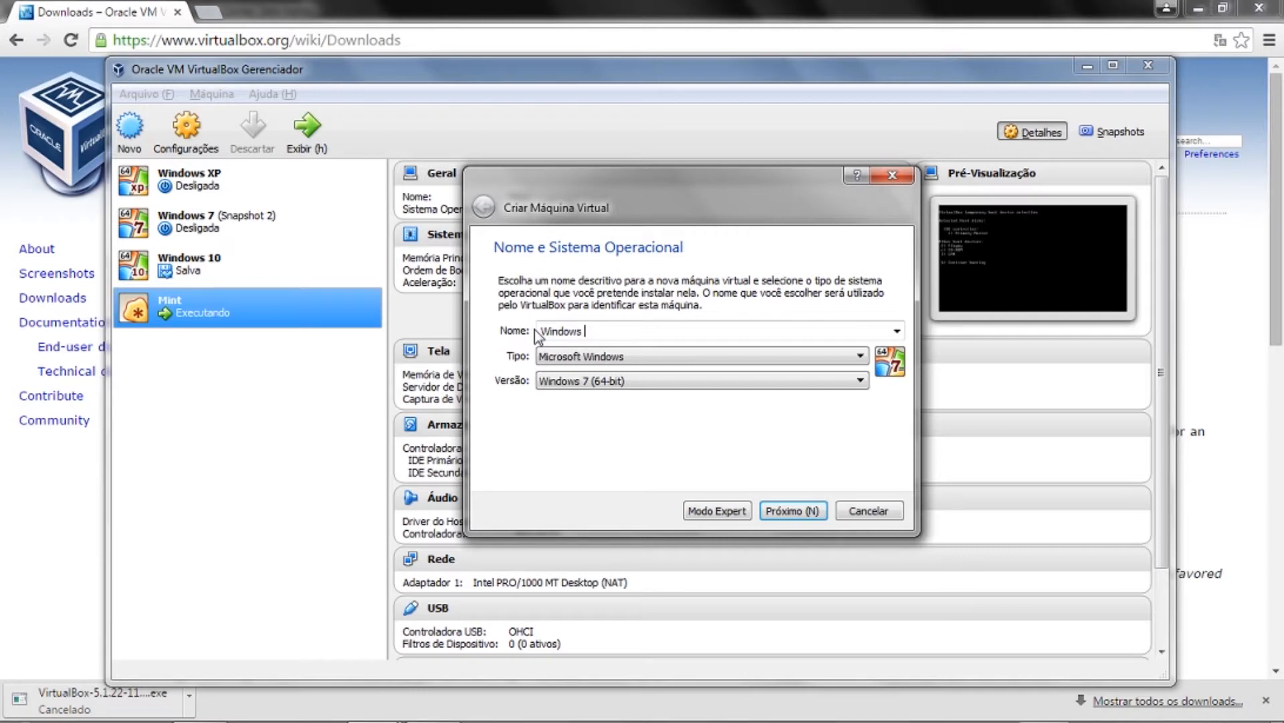
type("10")
key("BackSpace")
key("BackSpace")
key("BackSpace")
key("BackSpace")
key("BackSpace")
key("BackSpace")
key("BackSpace")
key("BackSpace")
key("BackSpace")
key("BackSpace")
type("Teste Linux Mint")
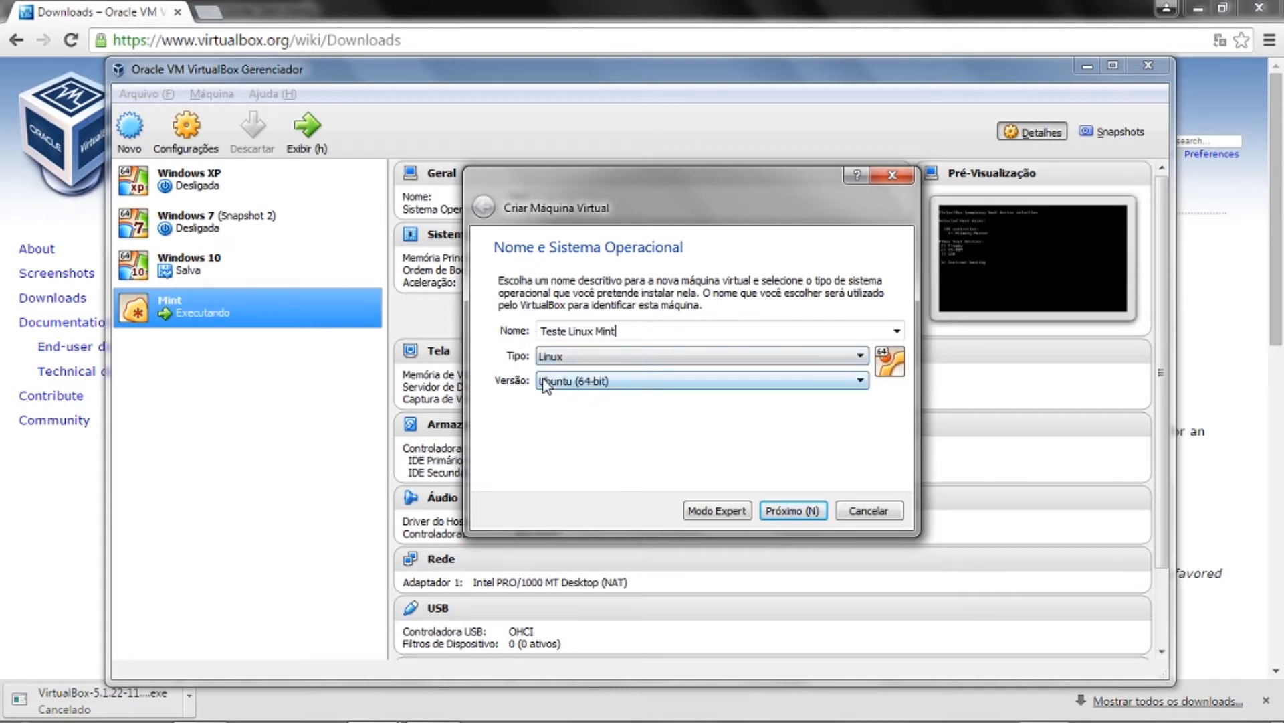
- Keep type Linux, pick Other Linux (64-bit) as the version, and proceed to memory size
left_click(590, 387)
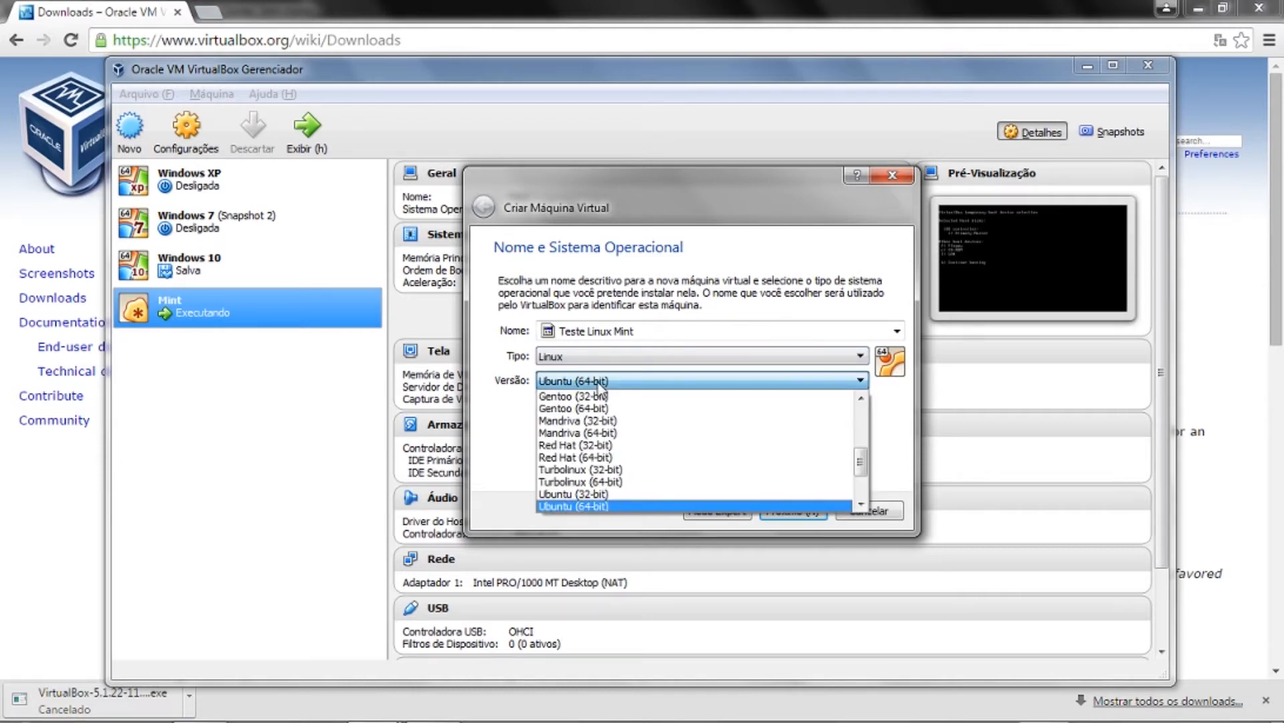
left_click_drag(860, 451, 866, 410)
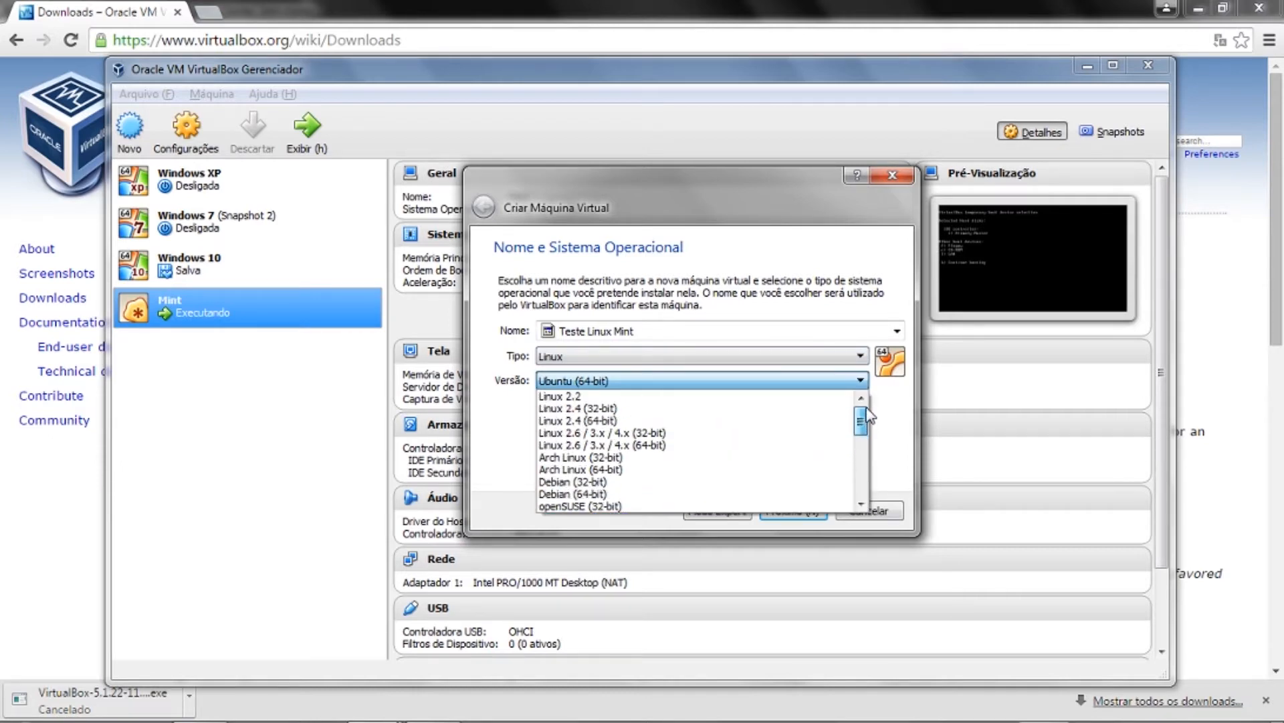
left_click(776, 358)
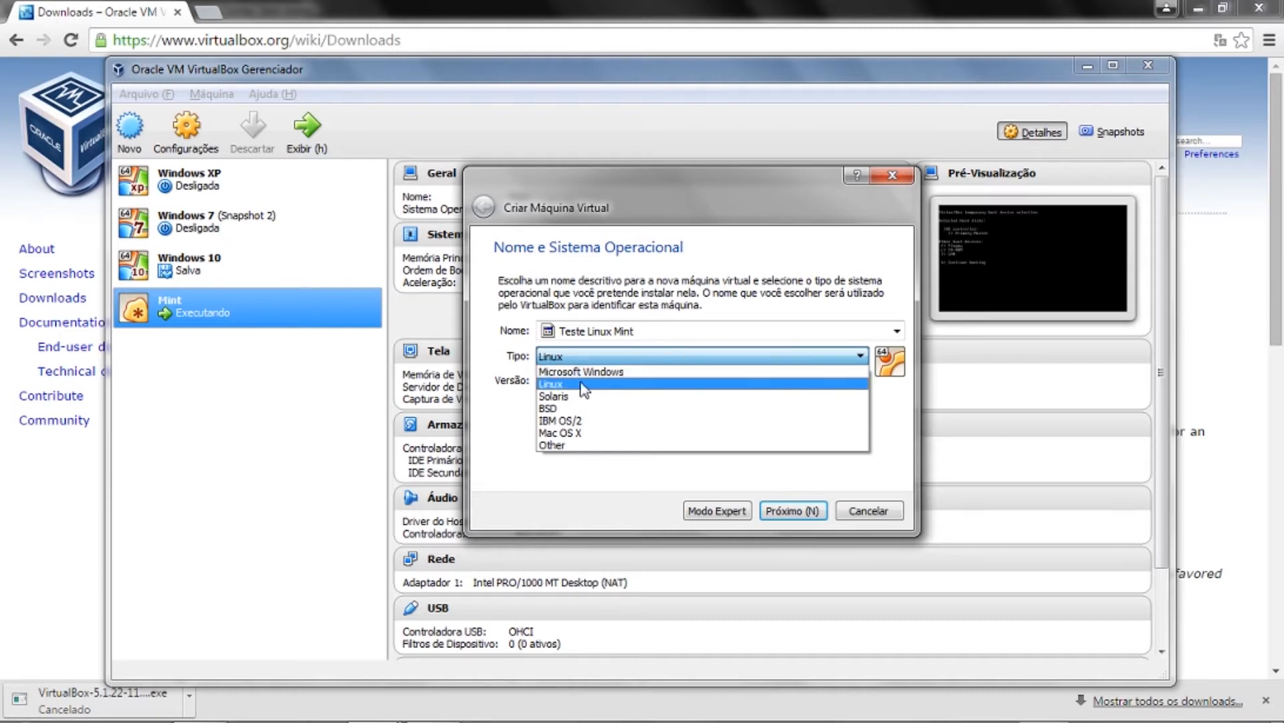
left_click(626, 386)
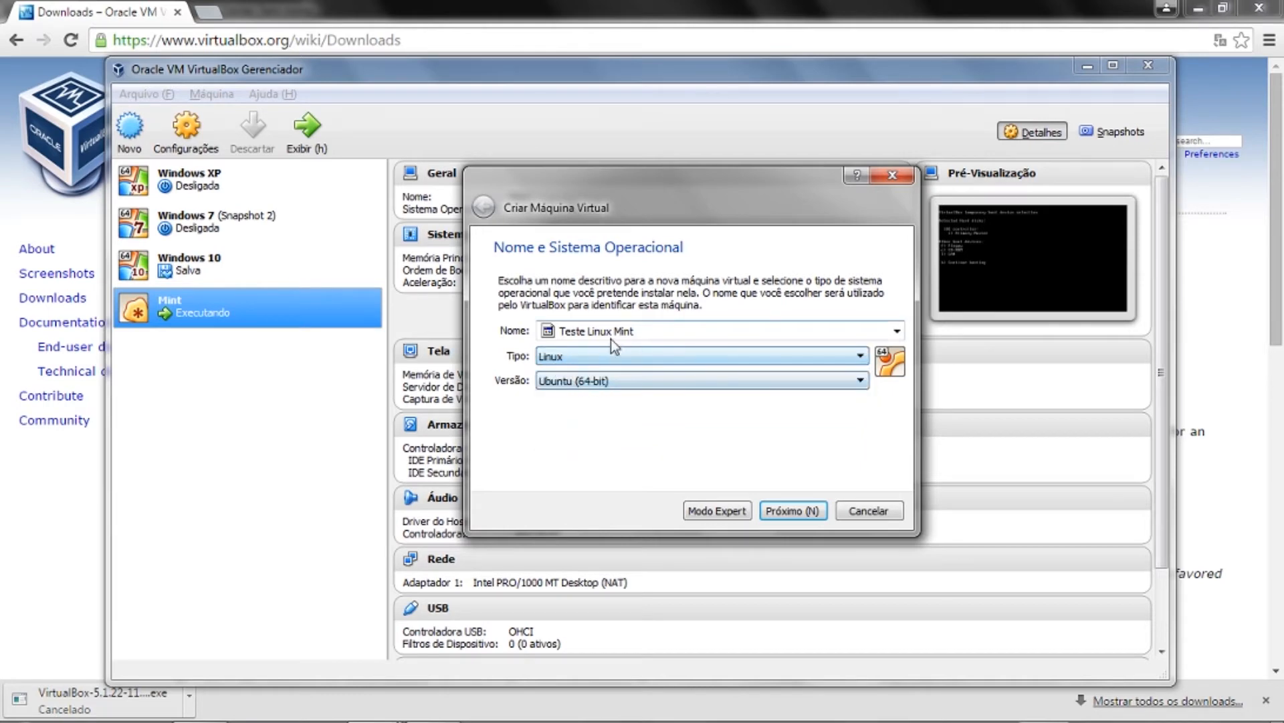
left_click(860, 380)
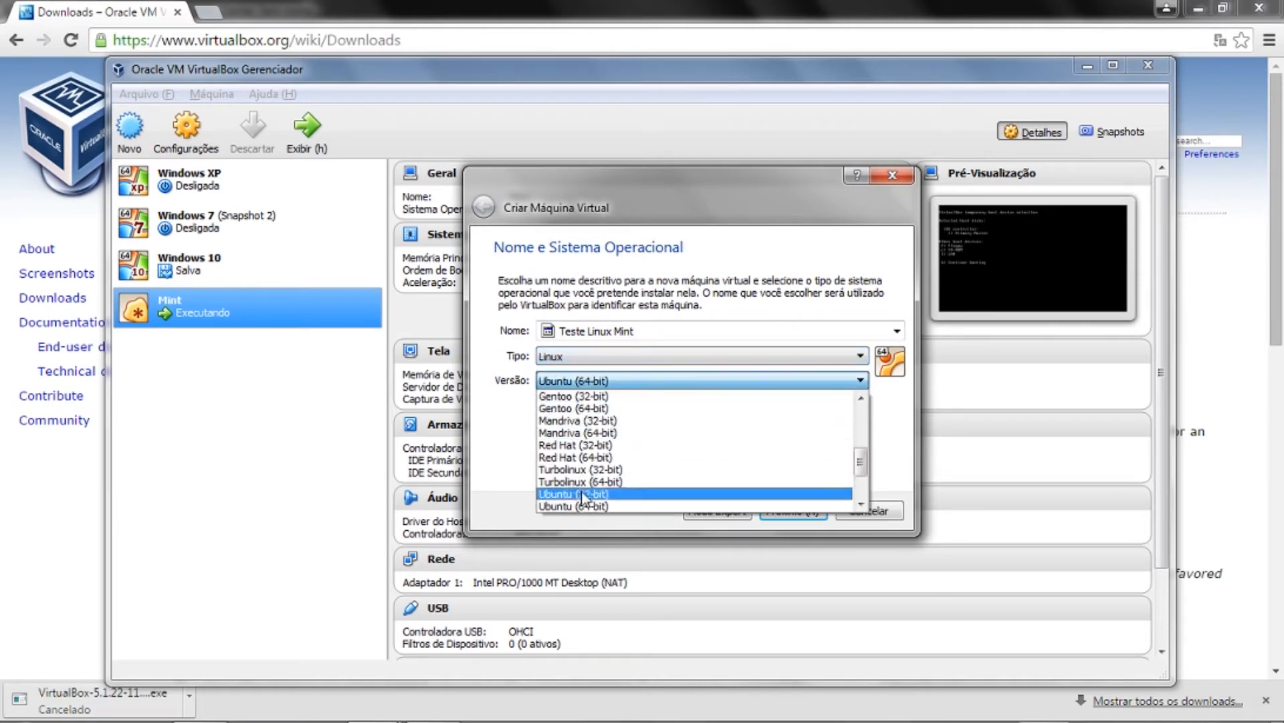
mouse_move(856, 471)
left_mouse_down()
mouse_move(862, 409)
mouse_move(862, 485)
left_mouse_up()
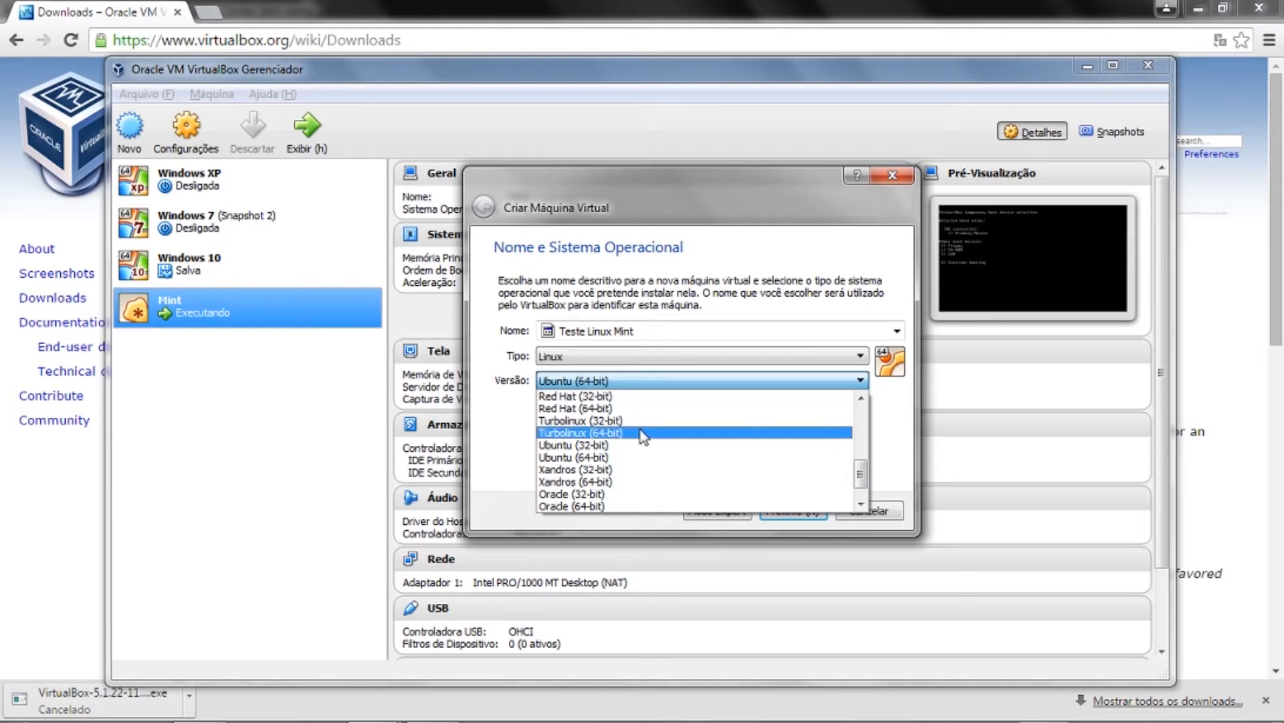
scroll(823, 407, "down", 1)
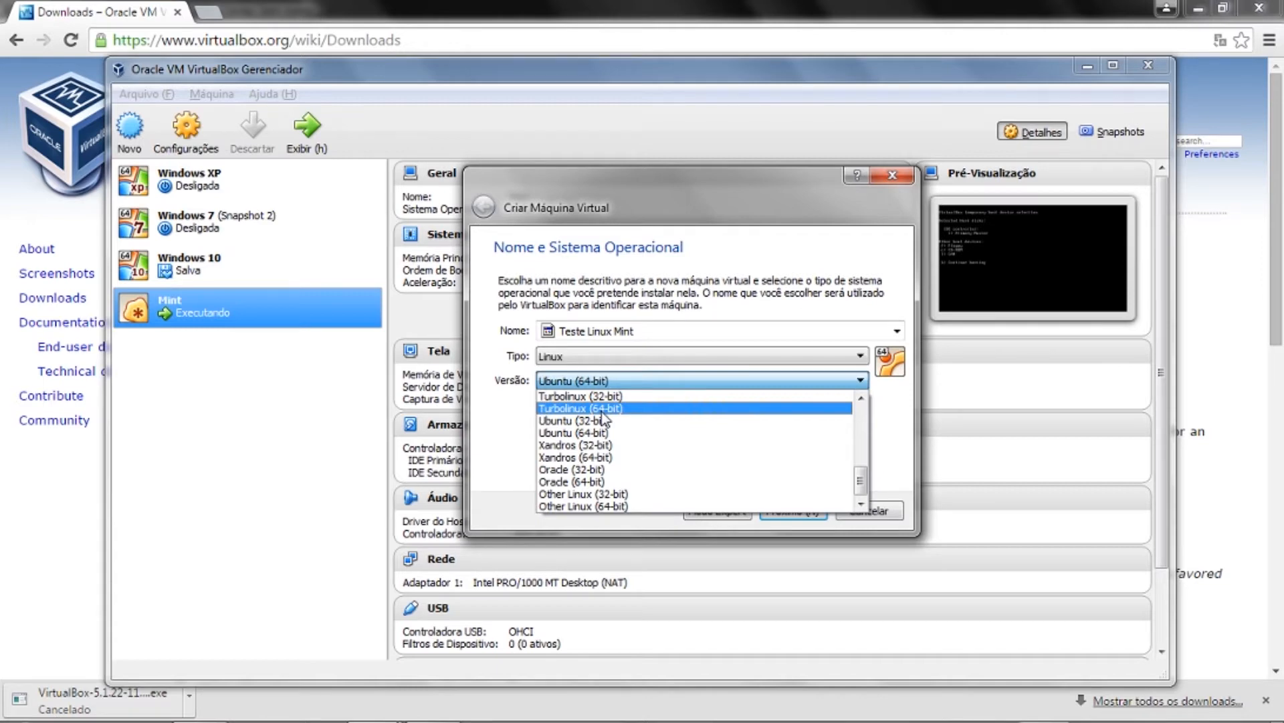
left_click(650, 506)
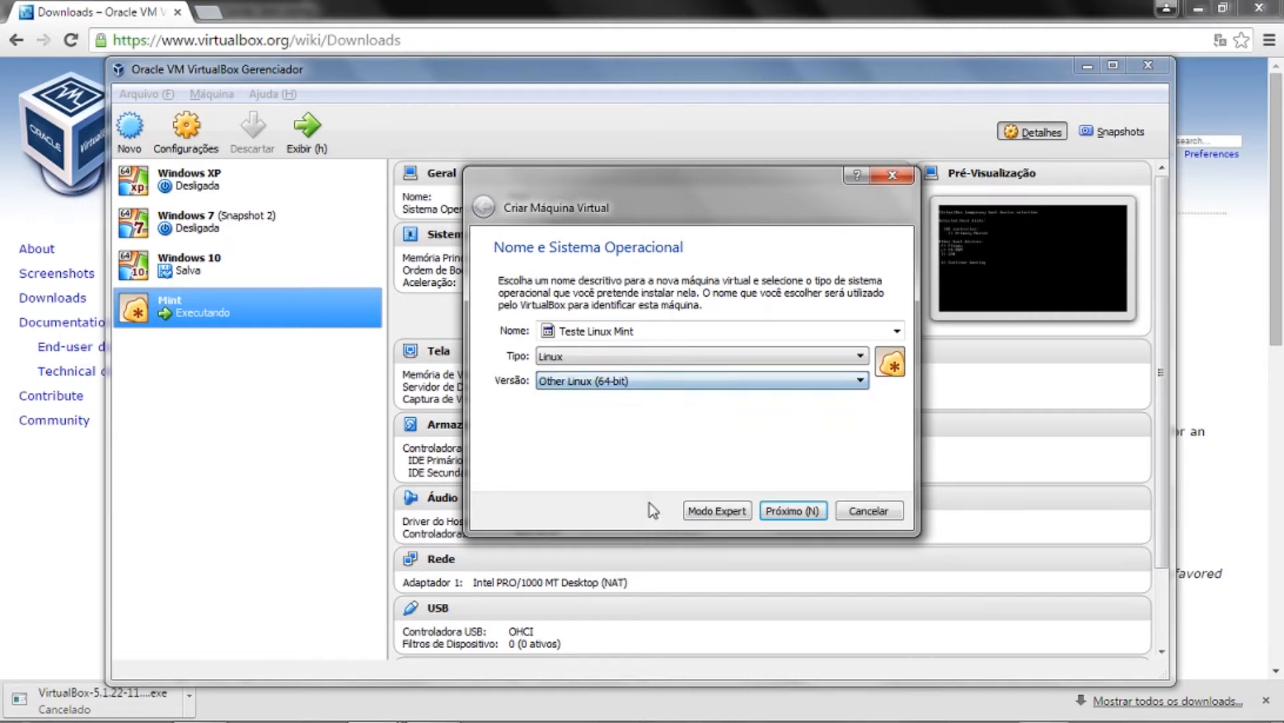
left_click(790, 512)
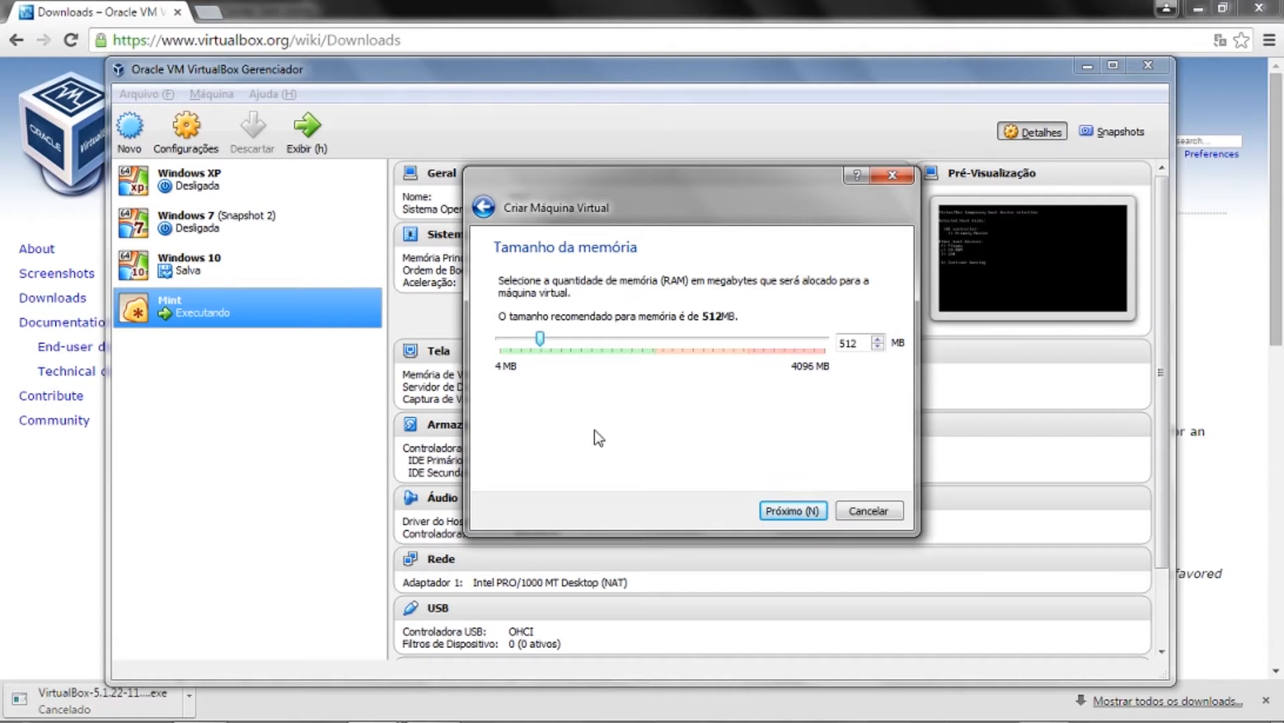
- Set the machine's memory to about 1947 MB and continue to the hard disk page
left_click_drag(540, 338, 848, 366)
key("Tab")
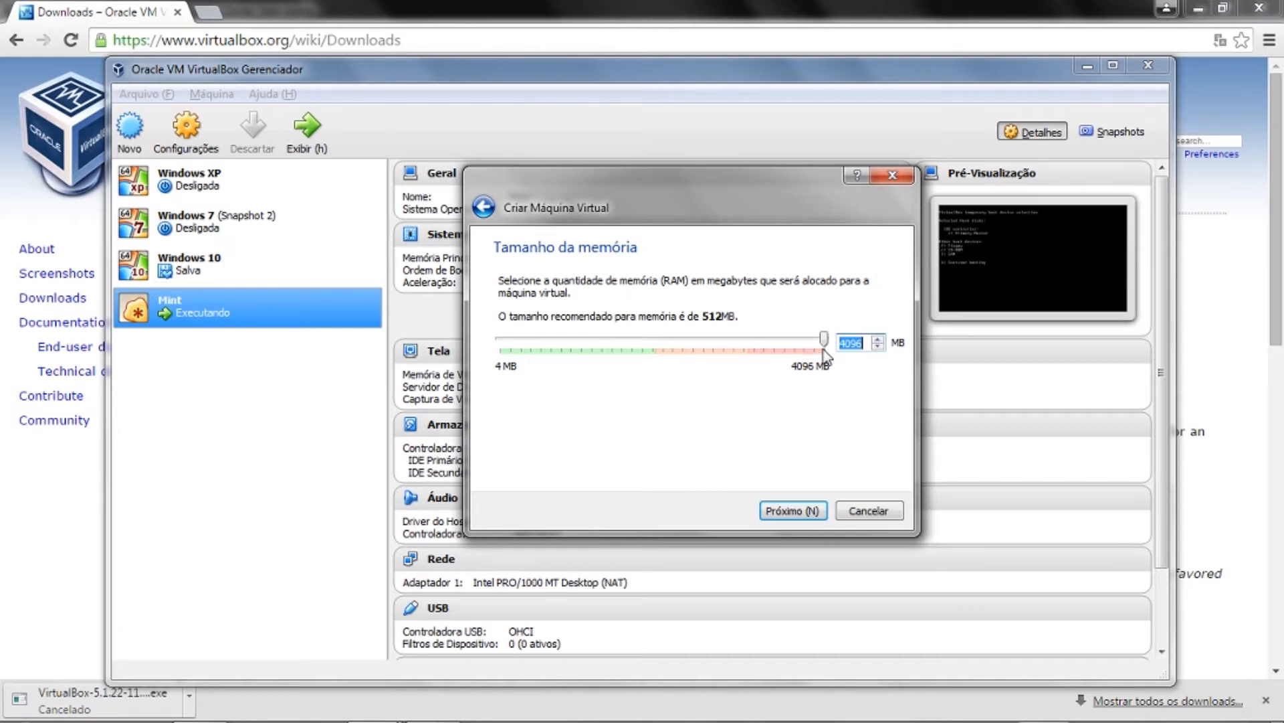
left_click_drag(827, 343, 701, 342)
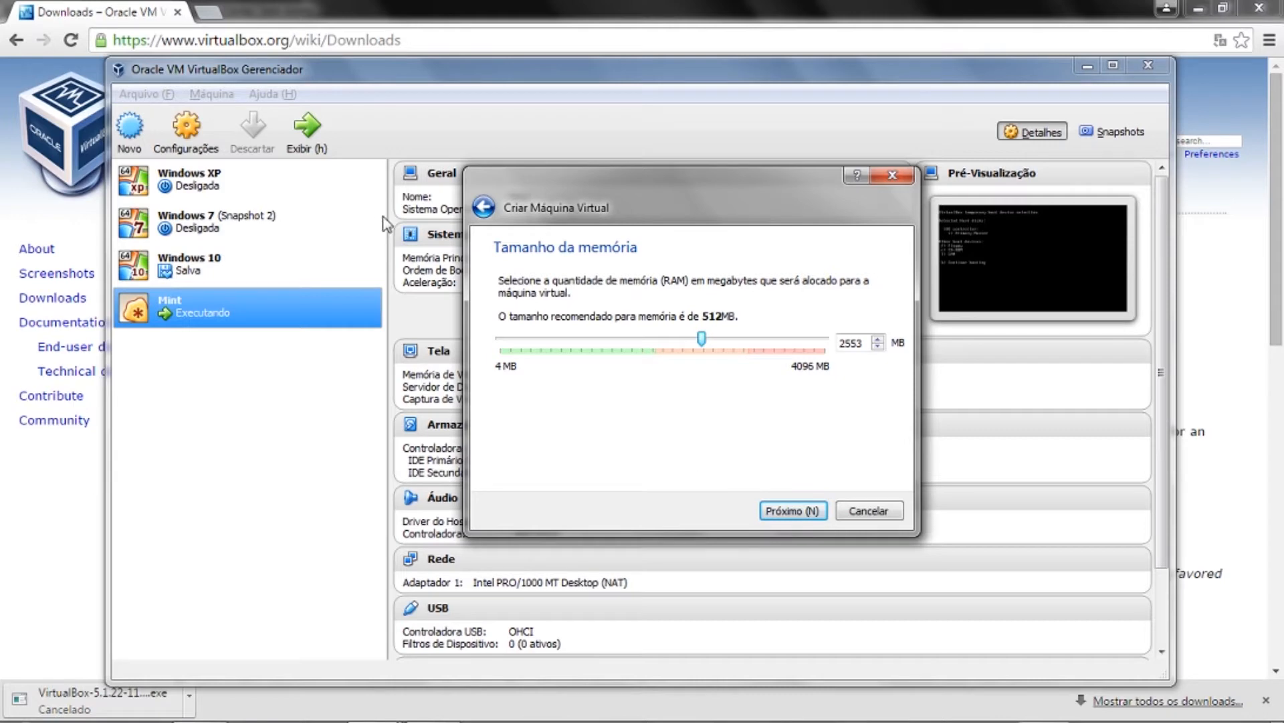
left_click_drag(702, 340, 653, 346)
left_click_drag(657, 348, 660, 345)
left_click(808, 511)
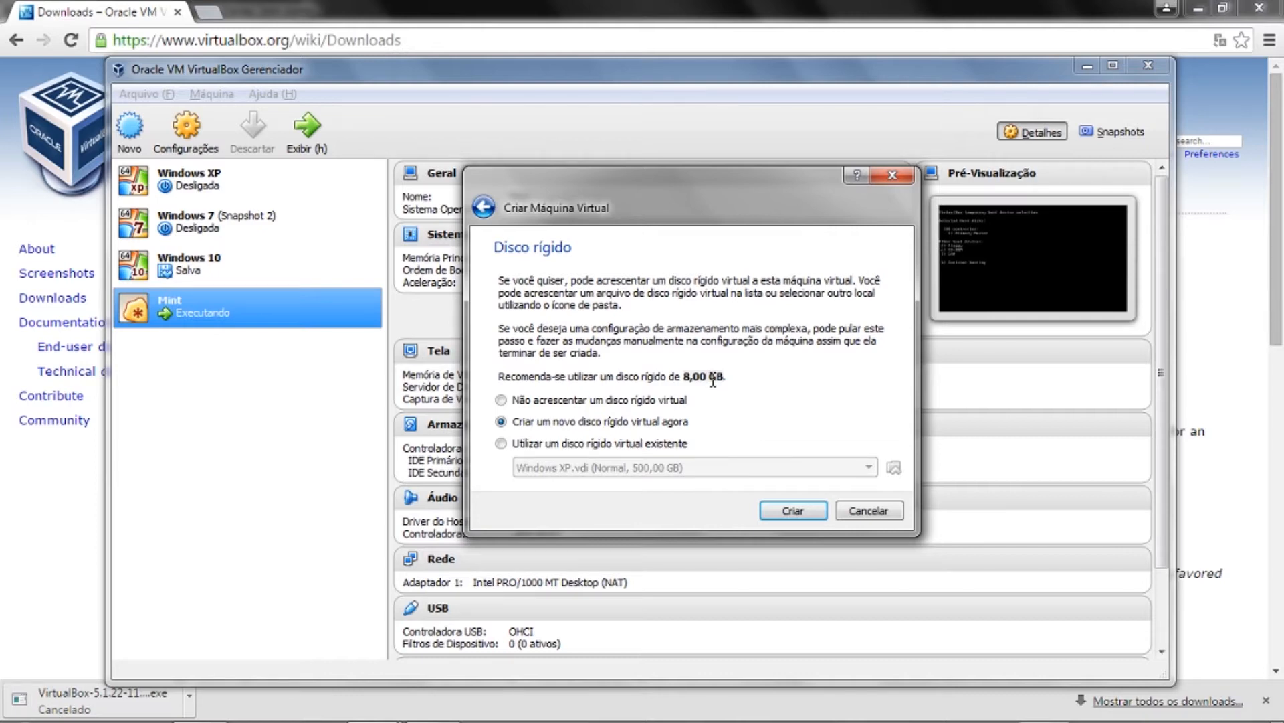
- Choose 'Criar um novo disco rígido virtual agora' and launch the disk-creation wizard
left_click(608, 401)
left_click(669, 421)
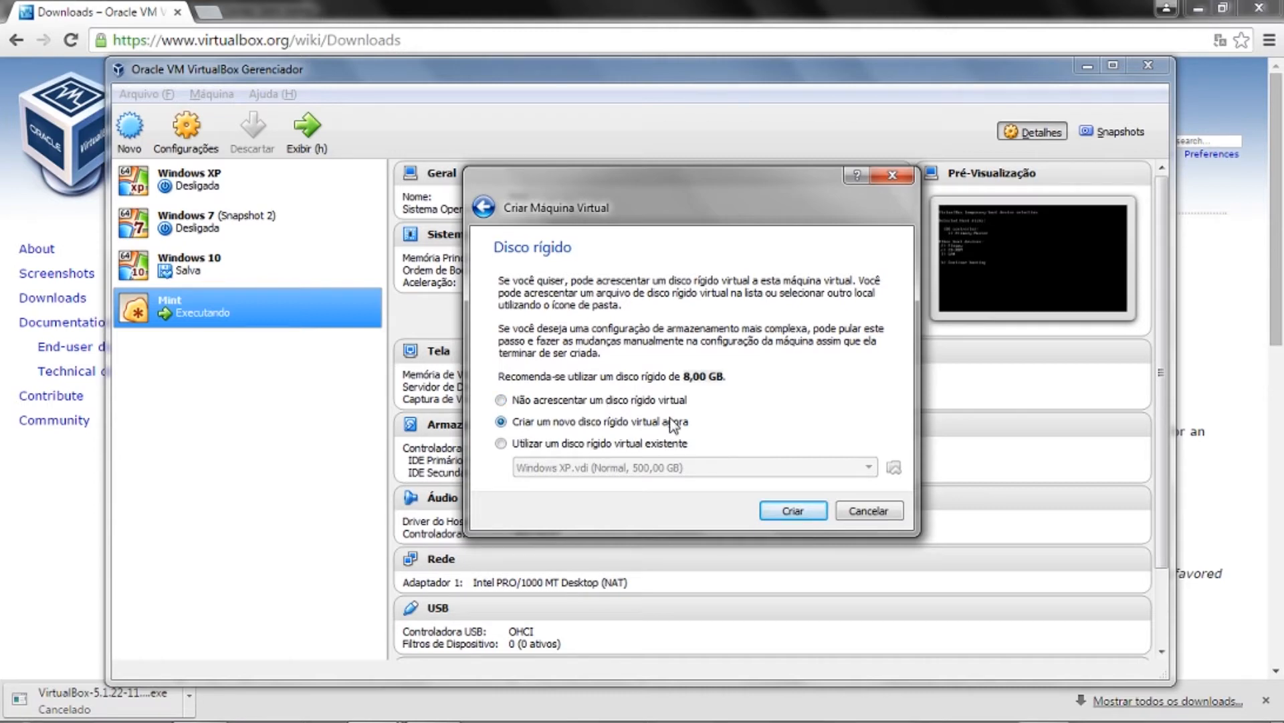
left_click(658, 445)
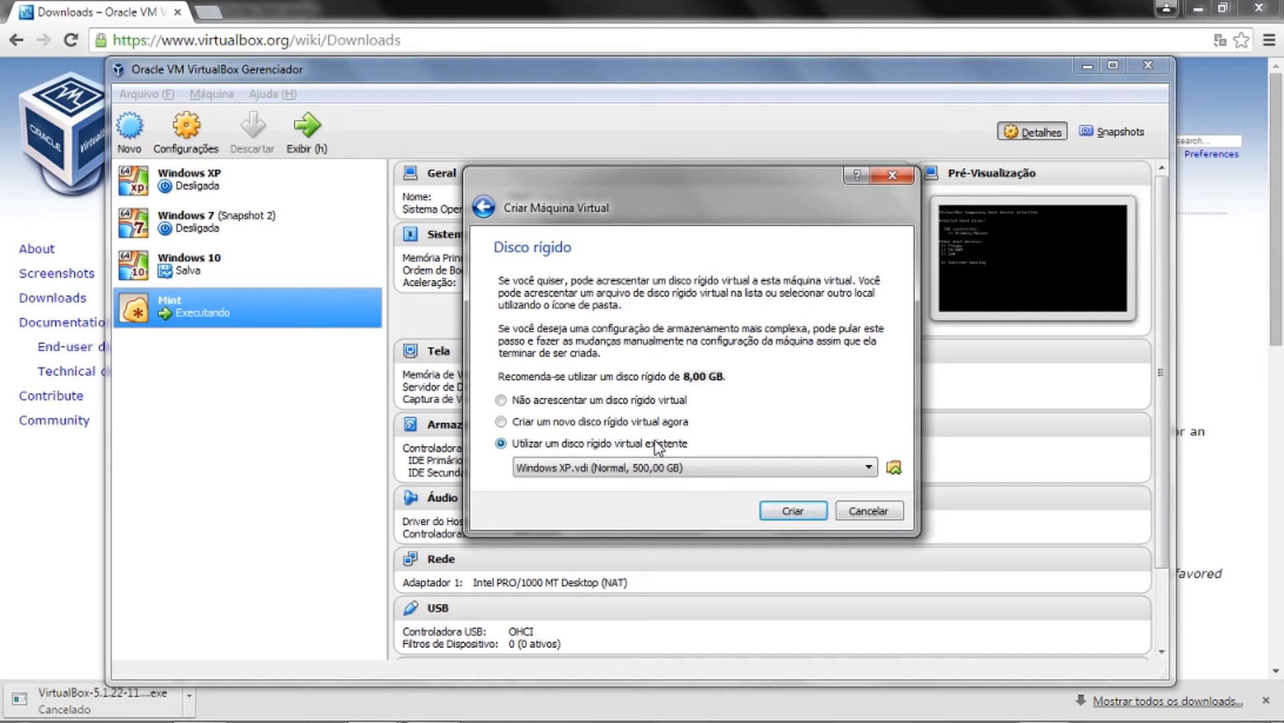
left_click(585, 424)
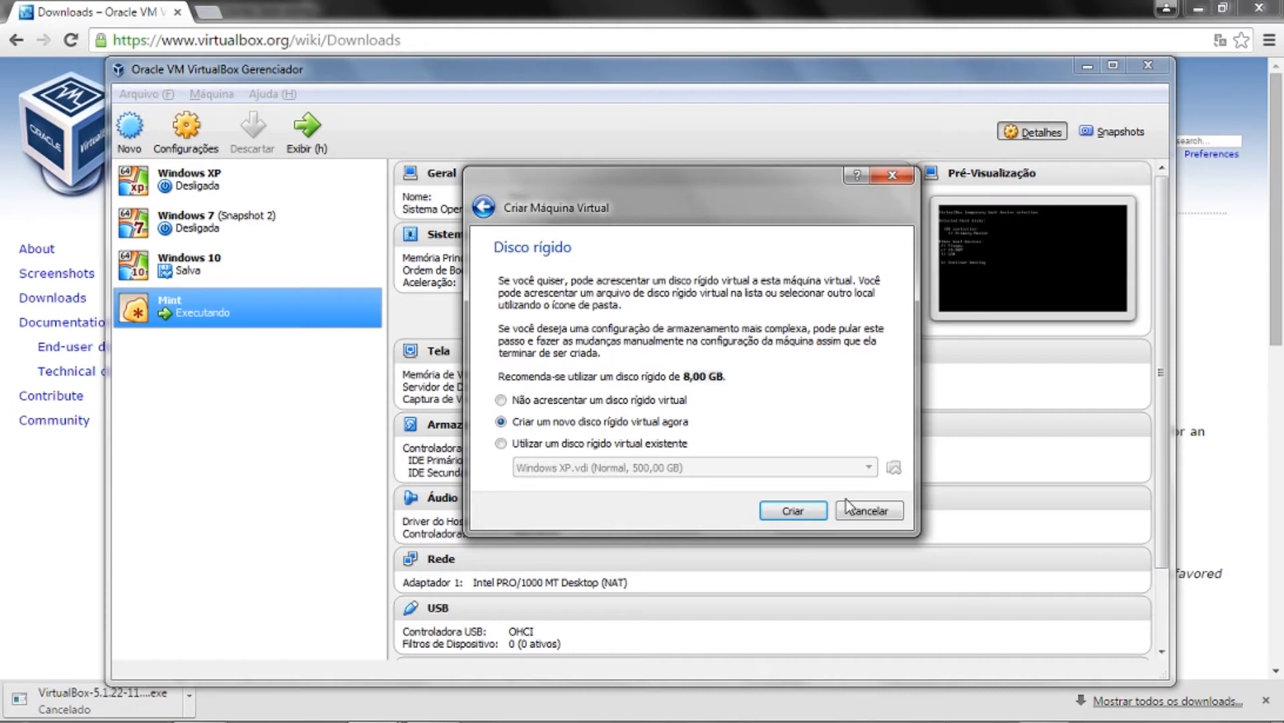
left_click(812, 512)
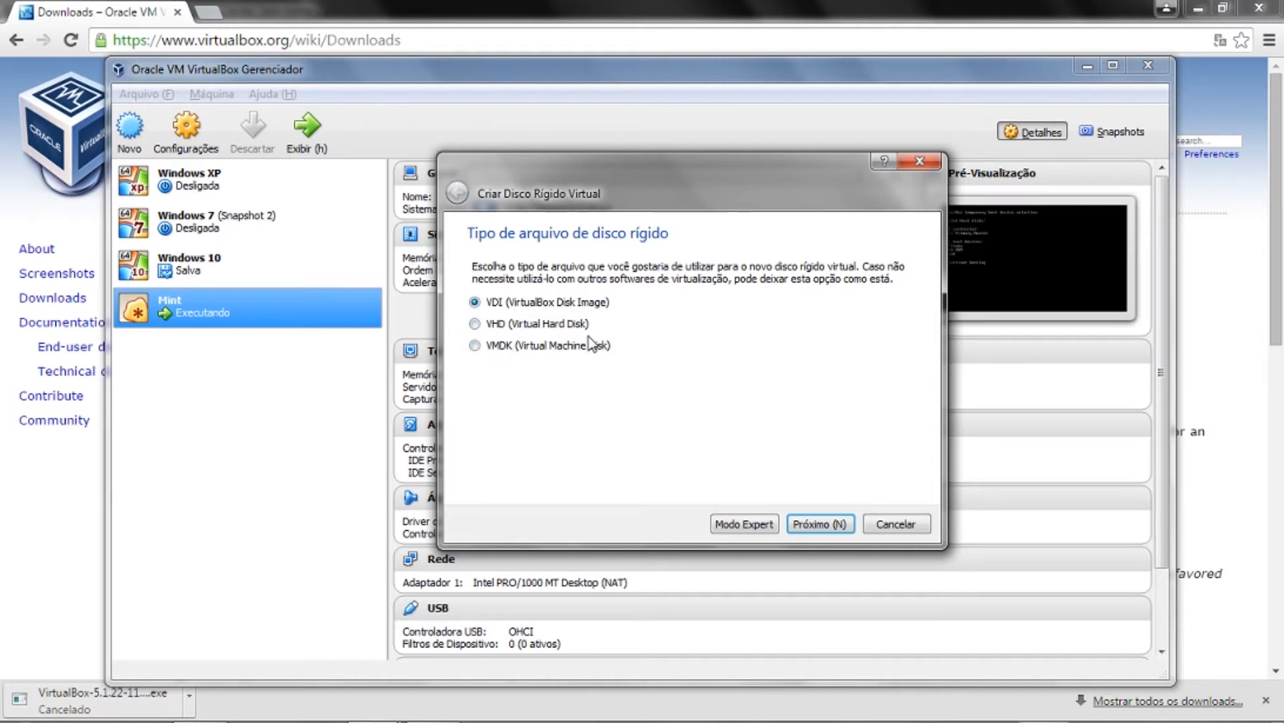
- Keep VDI (VirtualBox Disk Image) as the disk file type and continue
left_click(829, 523)
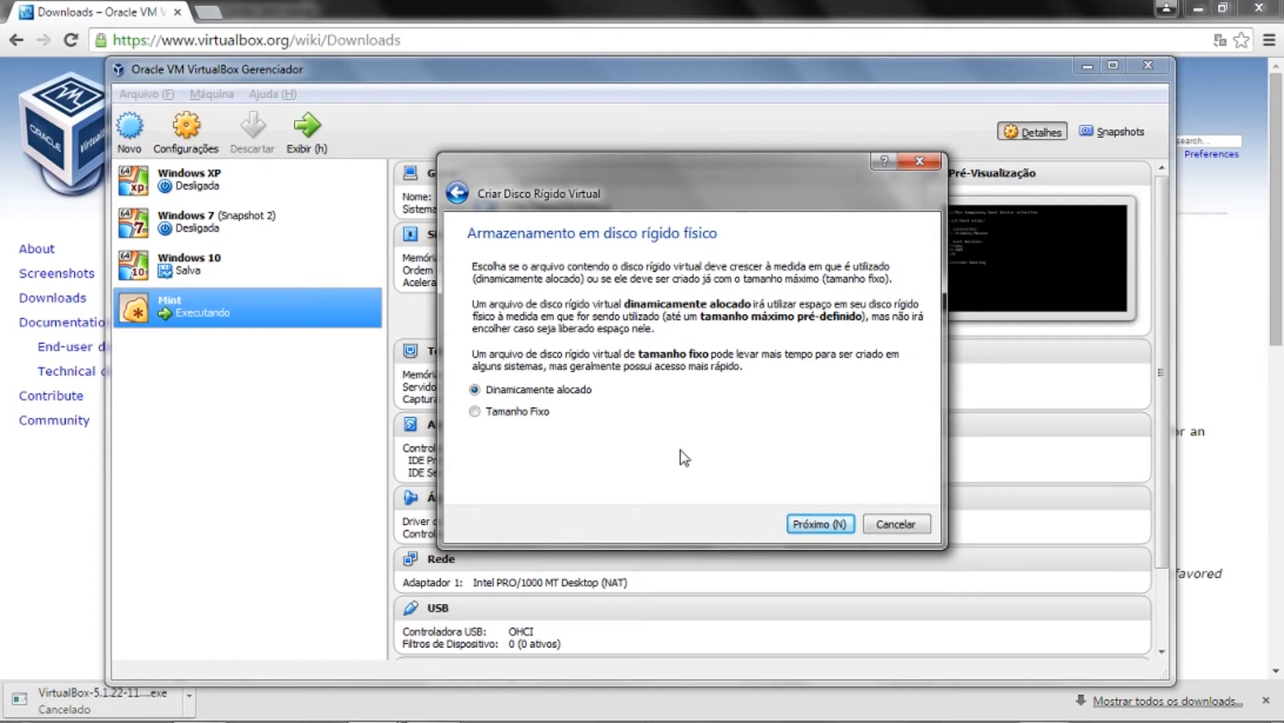
left_click(548, 416)
key("Up")
- Change the disk size from 8,00 GB to 80,00 GB and create the Teste Linux Mint disk
left_click(821, 525)
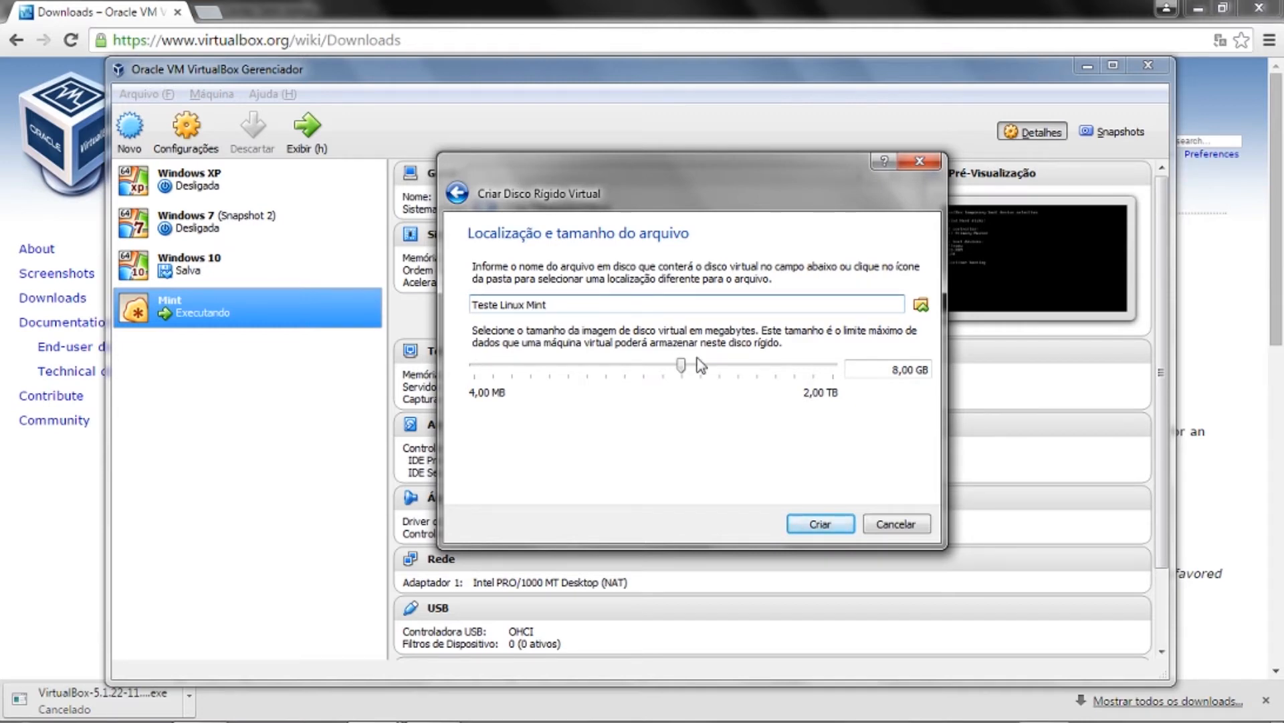
left_click_drag(892, 370, 931, 373)
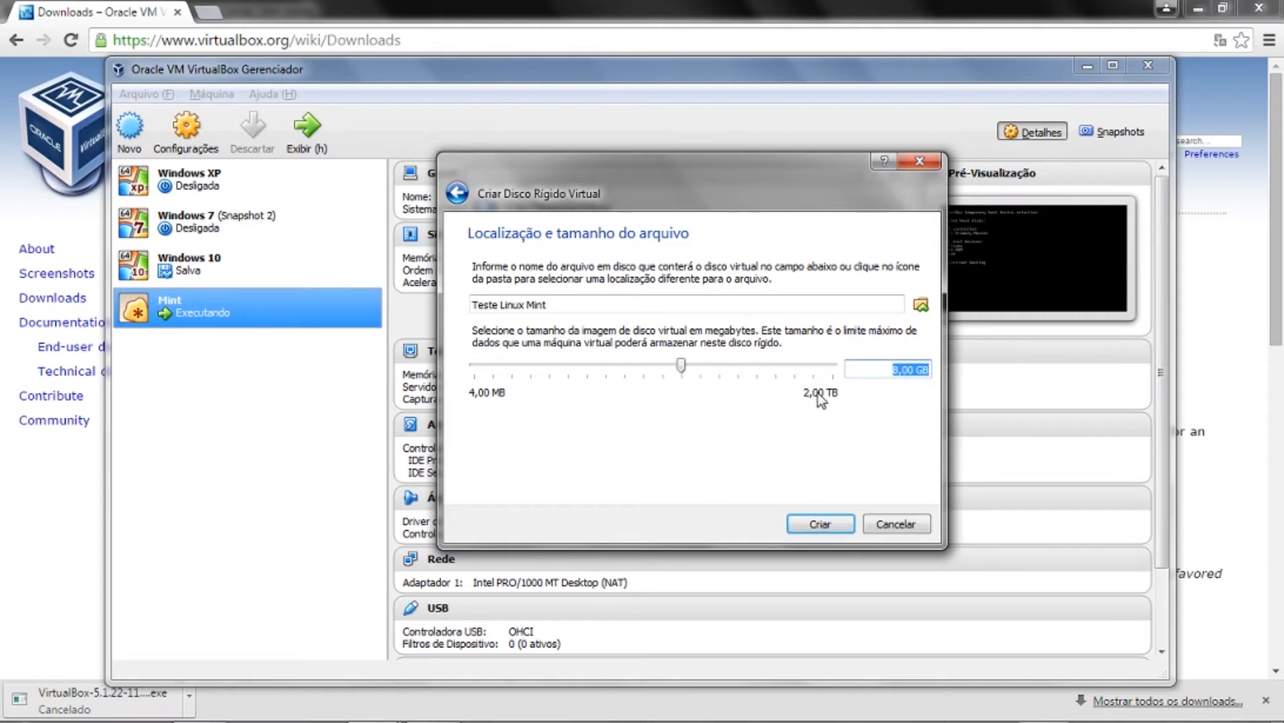
left_click(682, 361)
double_click(895, 372)
type("80")
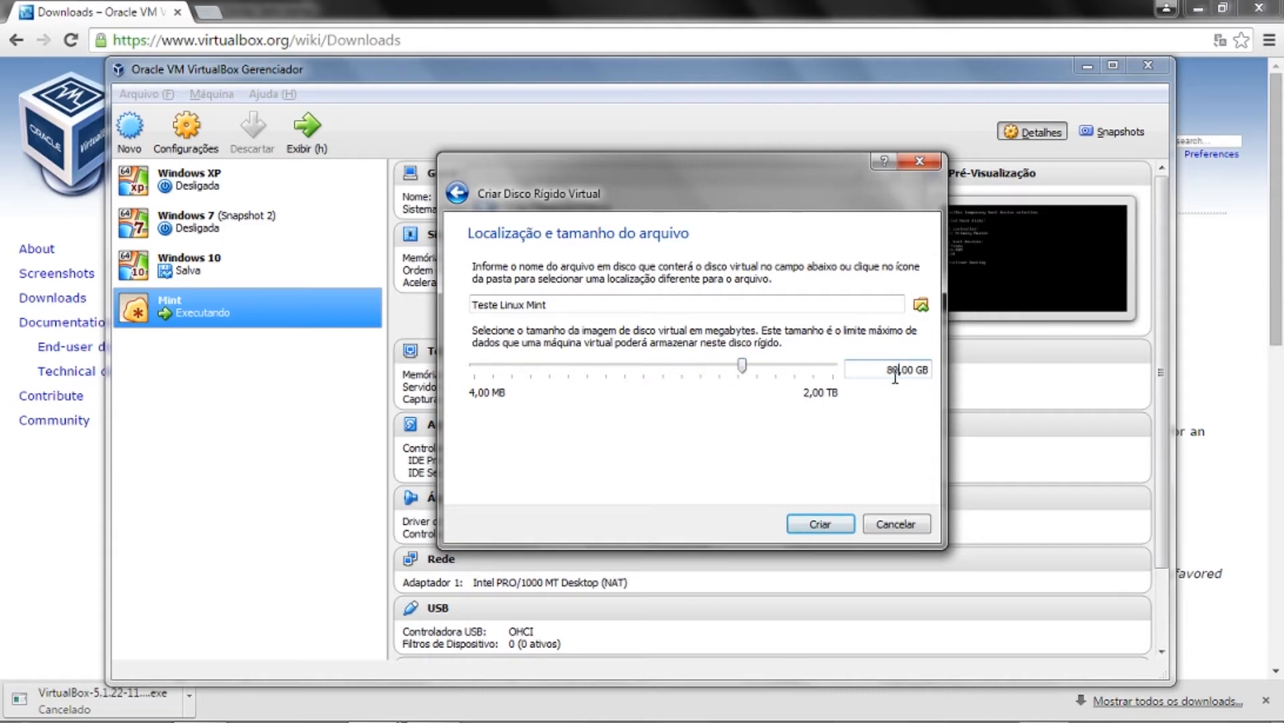
left_click(823, 527)
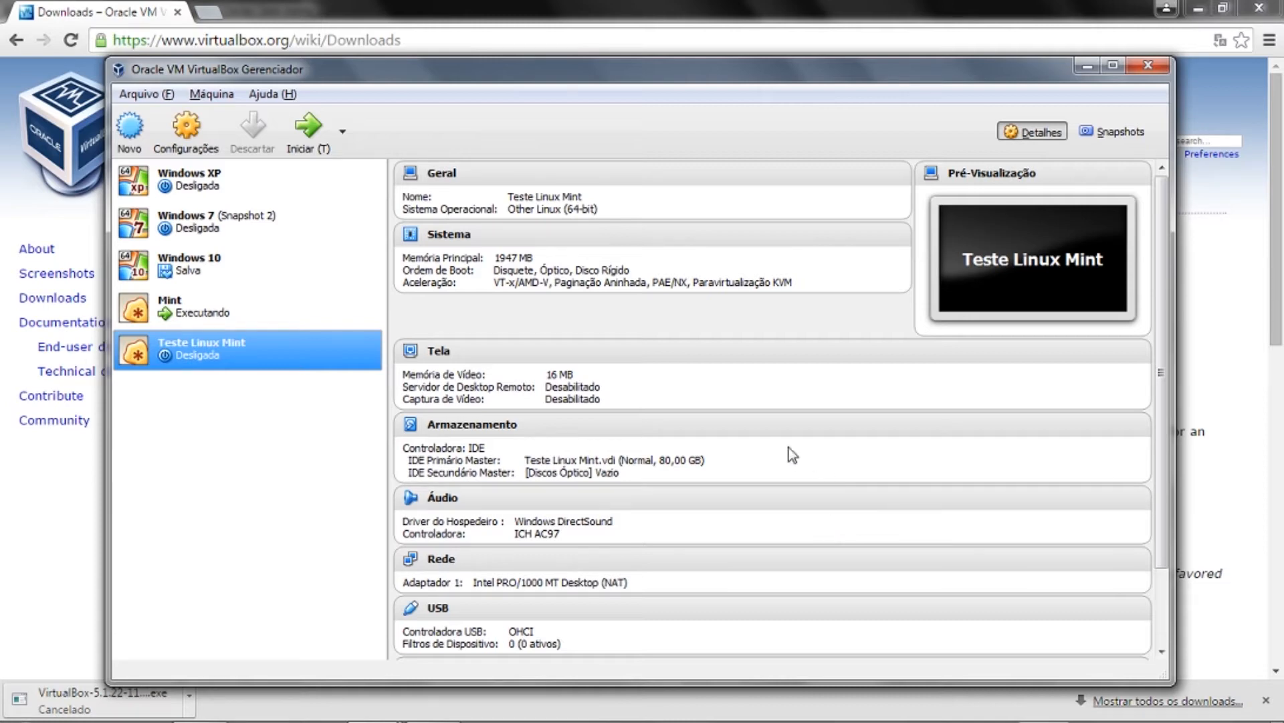
- Scroll through Teste Linux Mint's details and maximize the VirtualBox Manager window
scroll(579, 340, "down", 2)
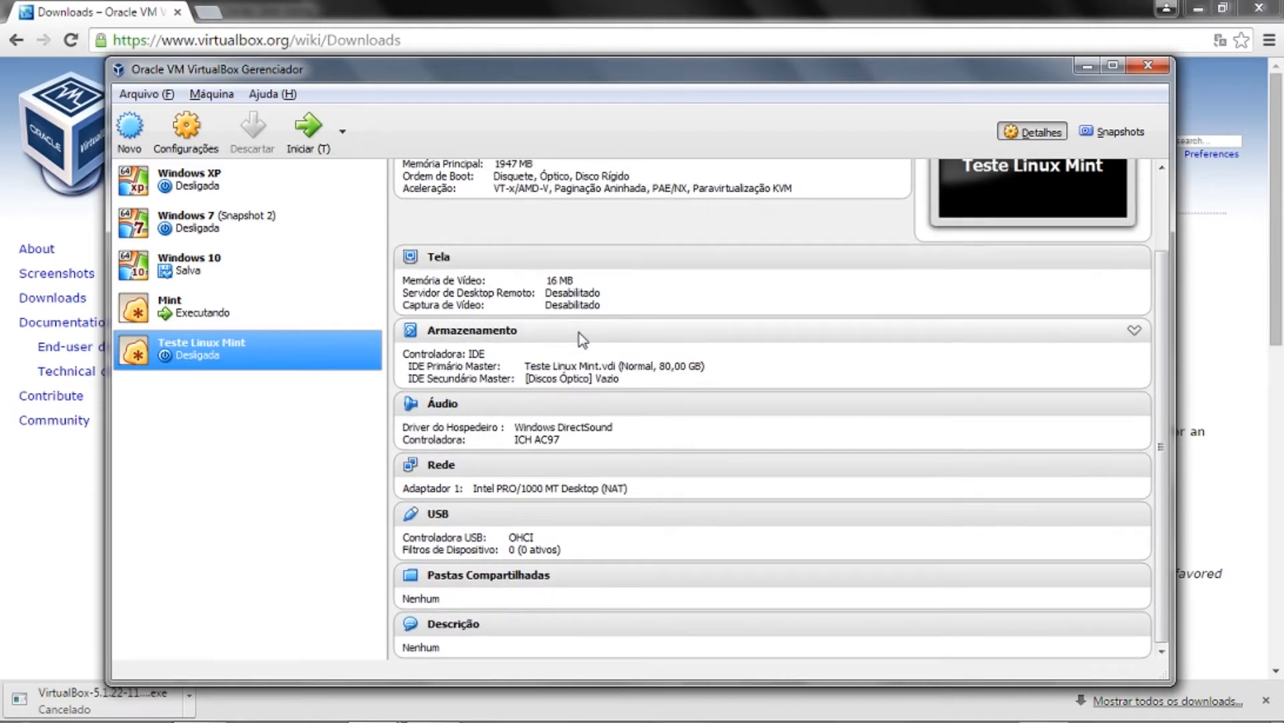
scroll(575, 338, "up", 2)
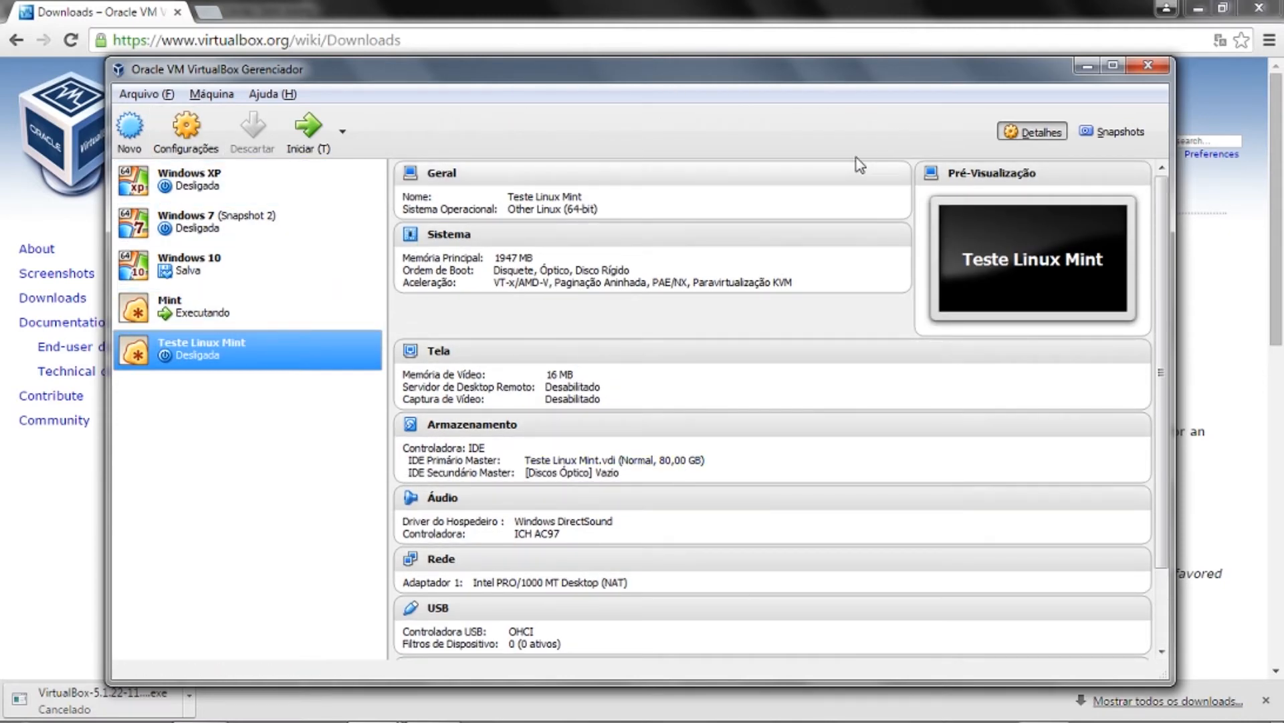
double_click(877, 72)
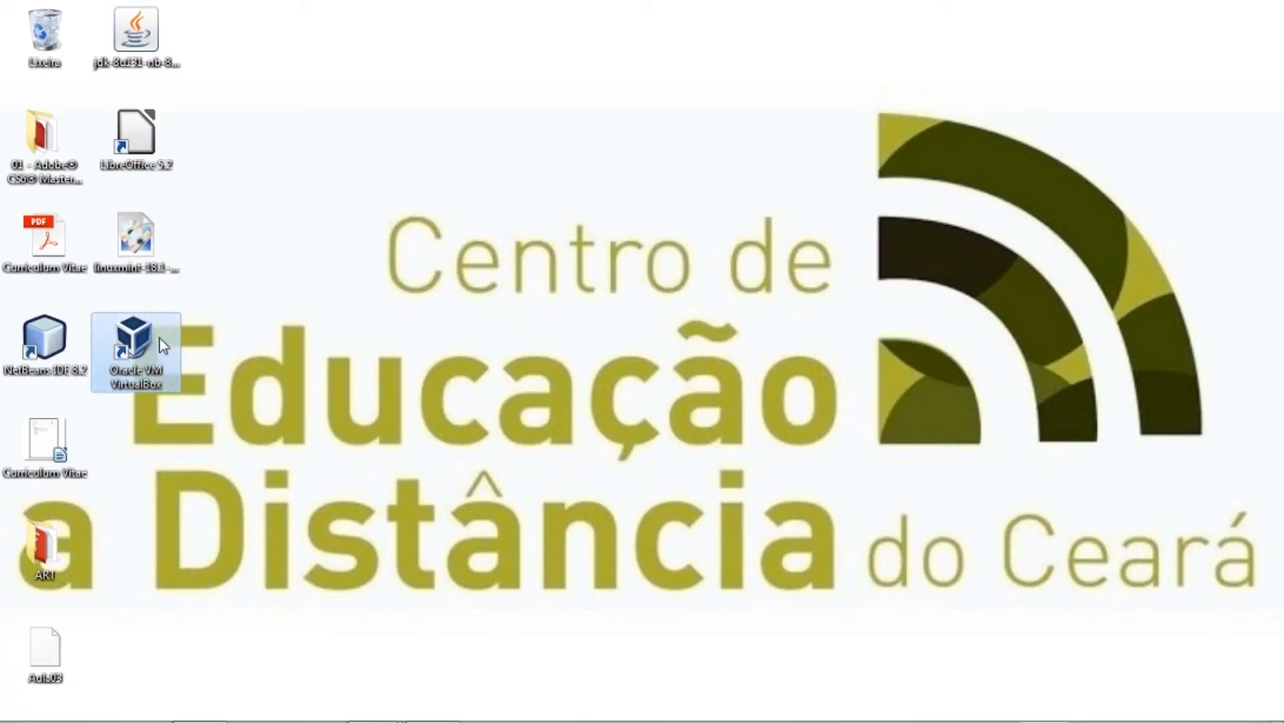
left_click(136, 261)
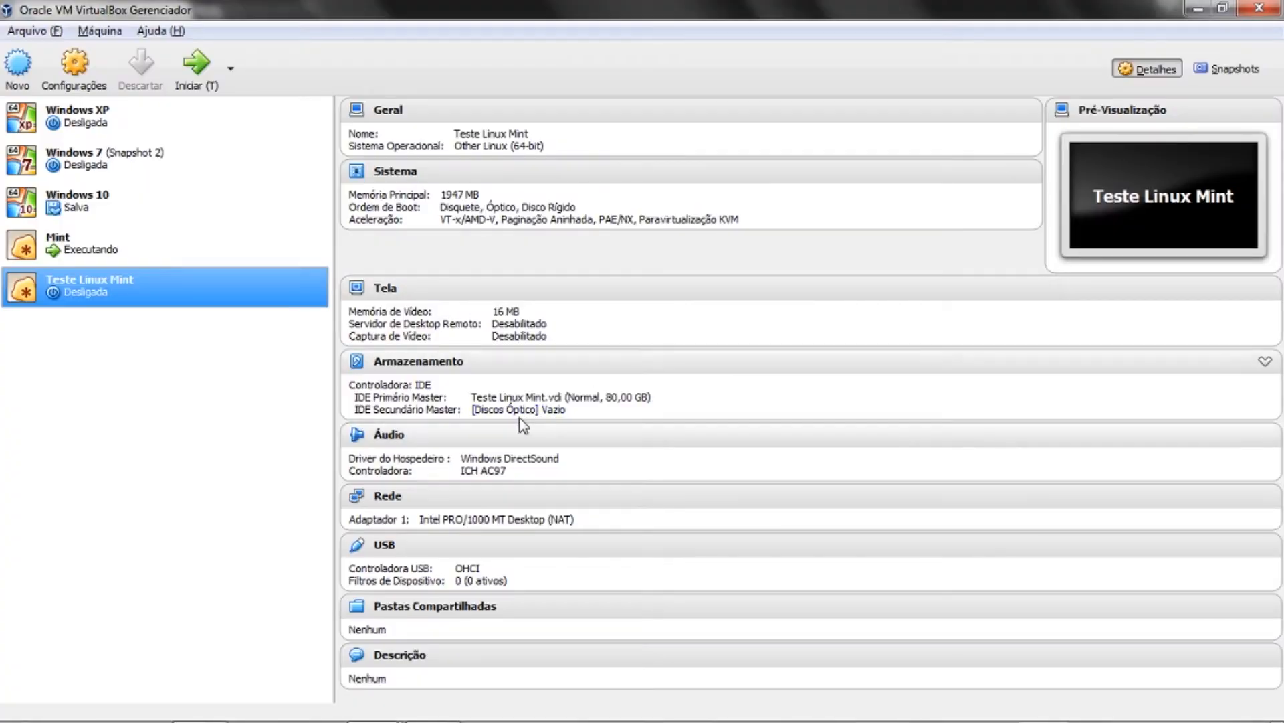
- Load linuxmint-18.1-cinnamon-64bit.iso into the empty optical drive via 'Selecionar imagem de disco...'
left_click(521, 410)
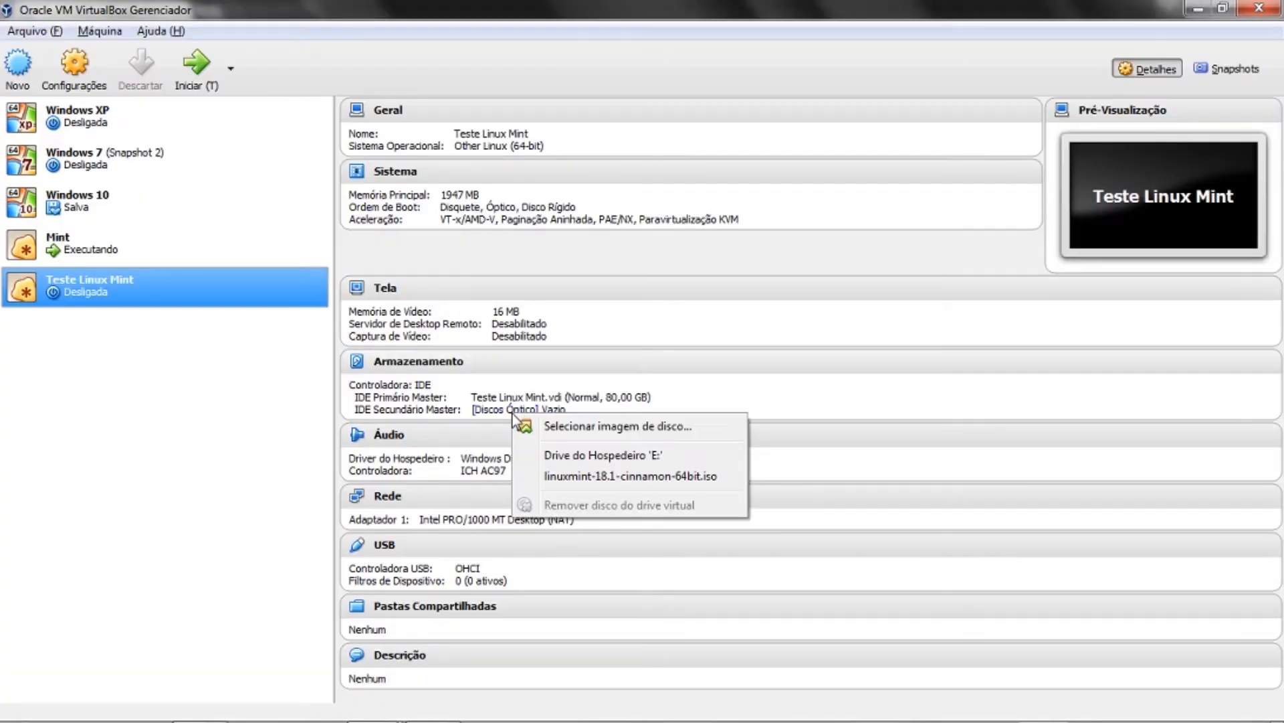
left_click(570, 428)
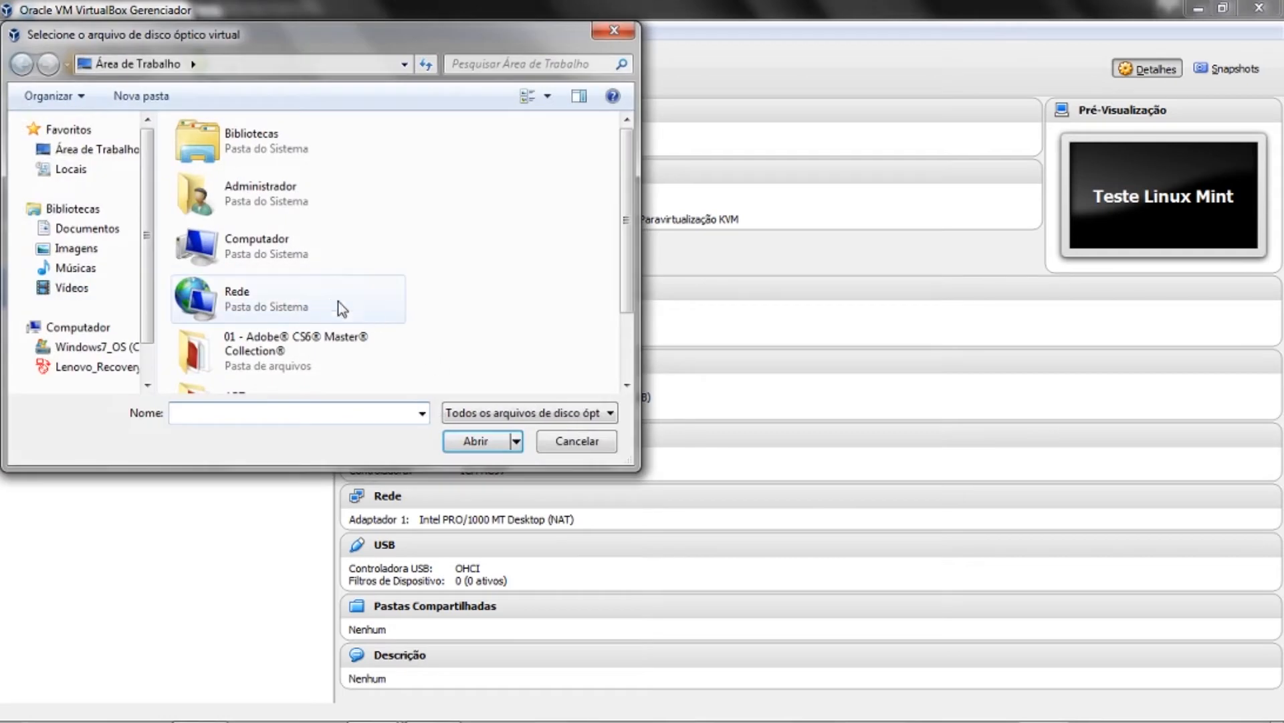
left_click_drag(623, 283, 612, 340)
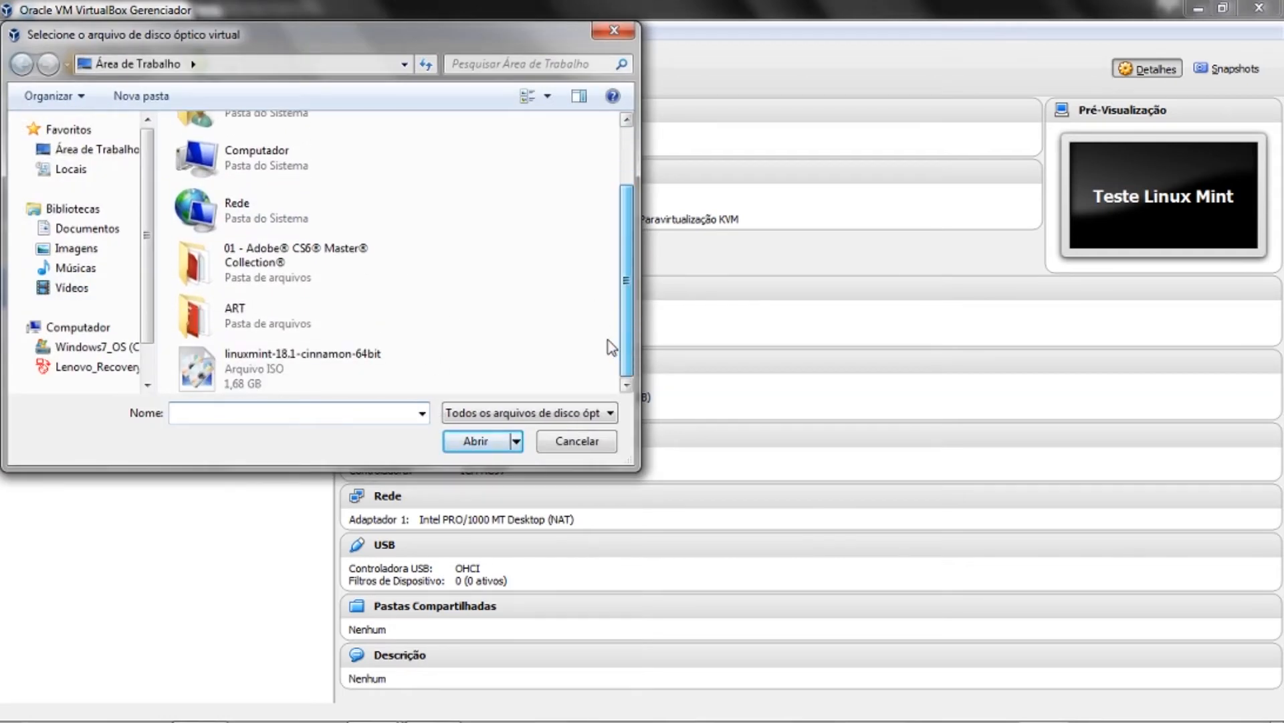
double_click(297, 366)
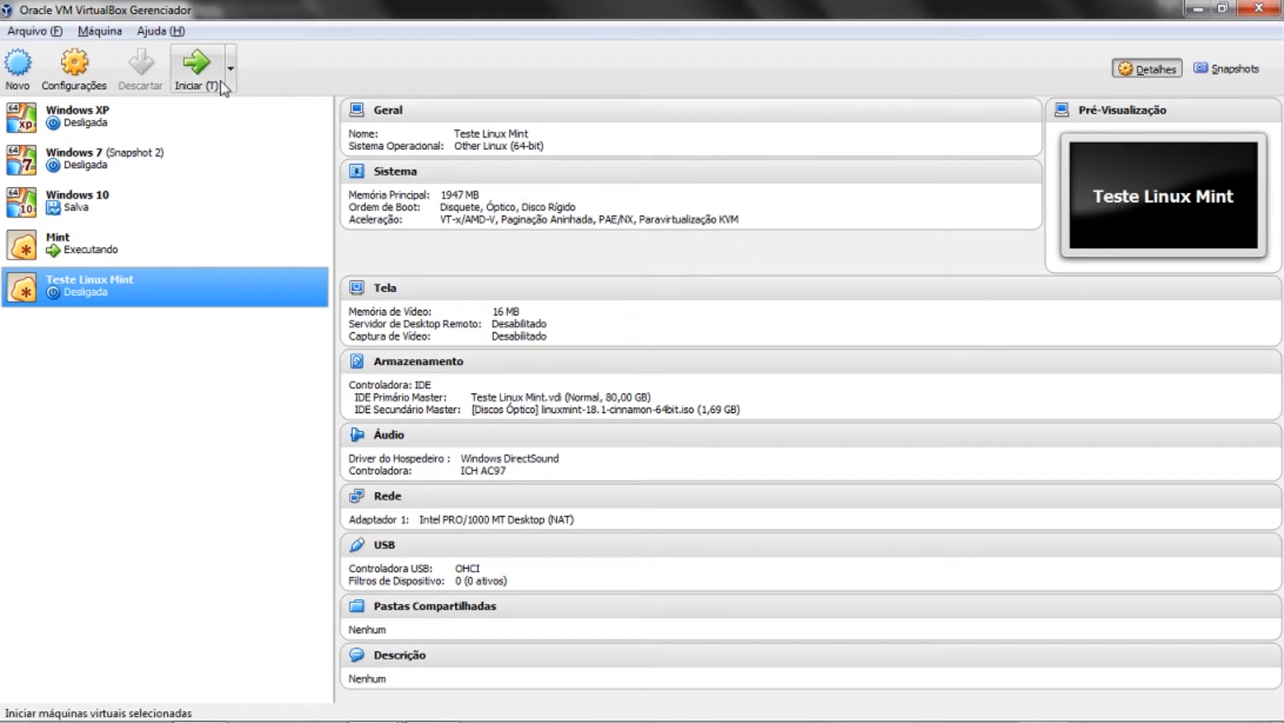
- Open Teste Linux Mint's Sistema settings, keep Tablet USB as pointing device, and view Processador
left_click(81, 75)
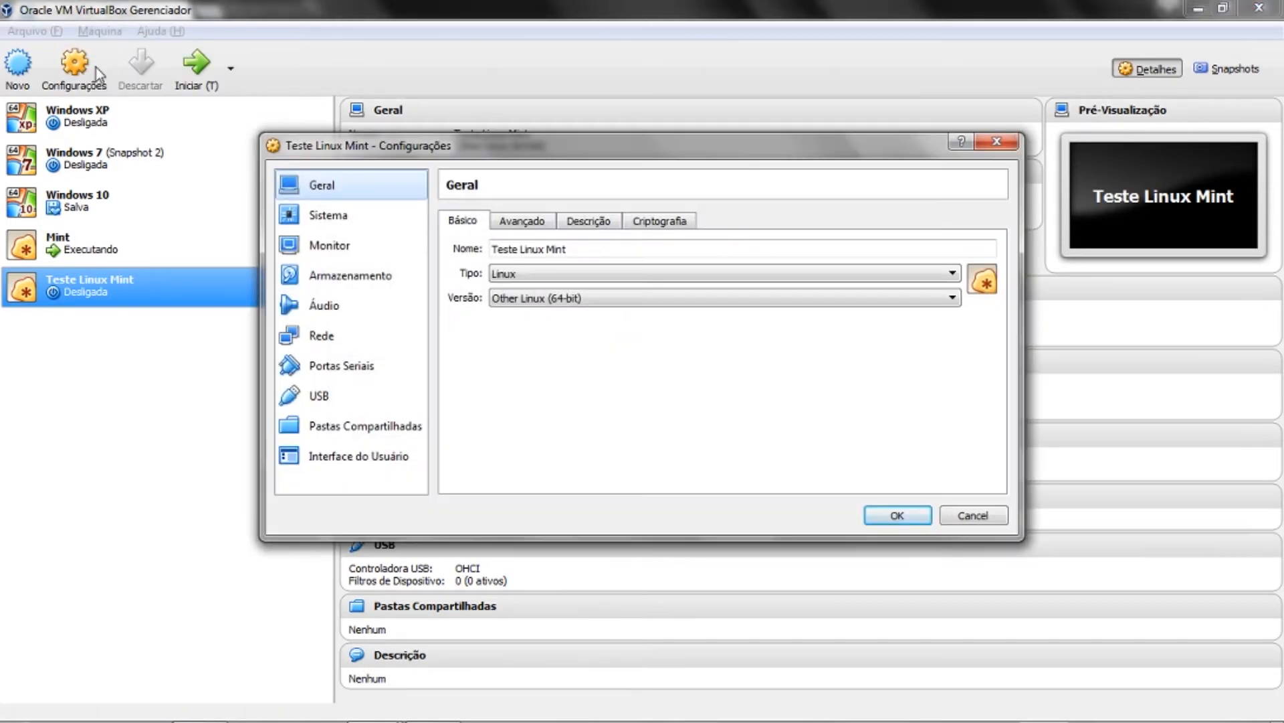
left_click_drag(346, 154, 463, 164)
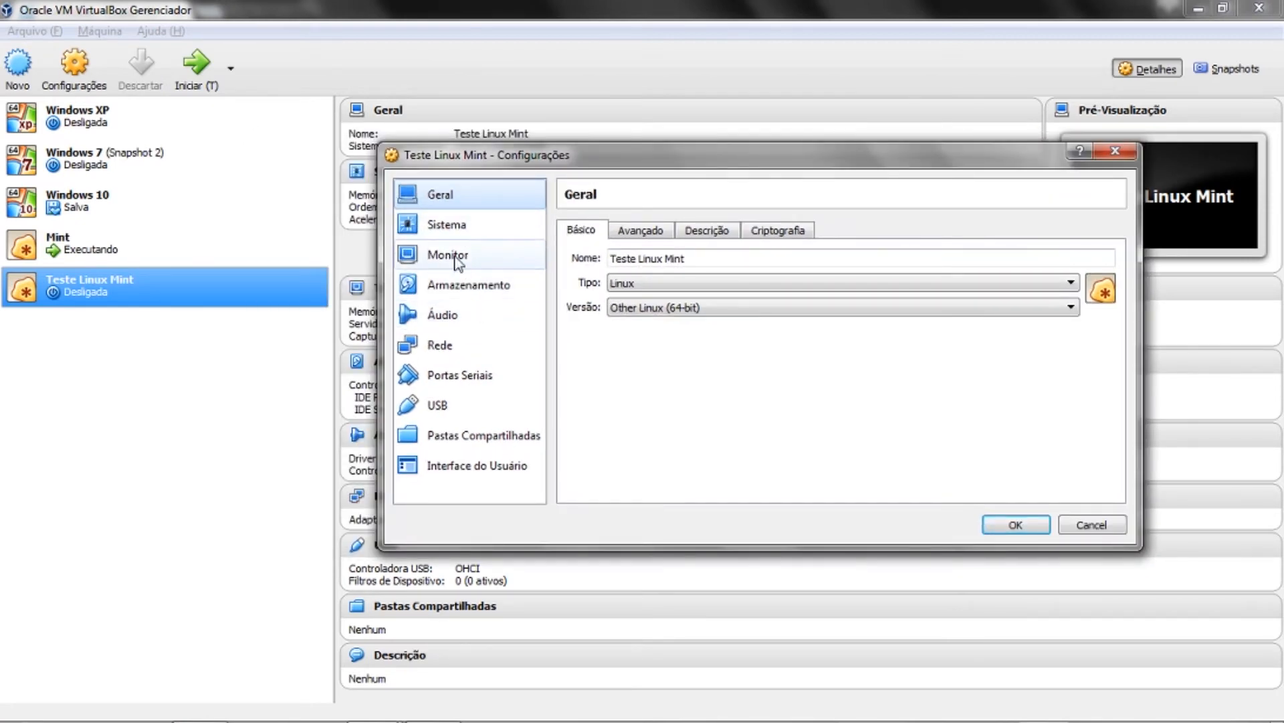
left_click(455, 228)
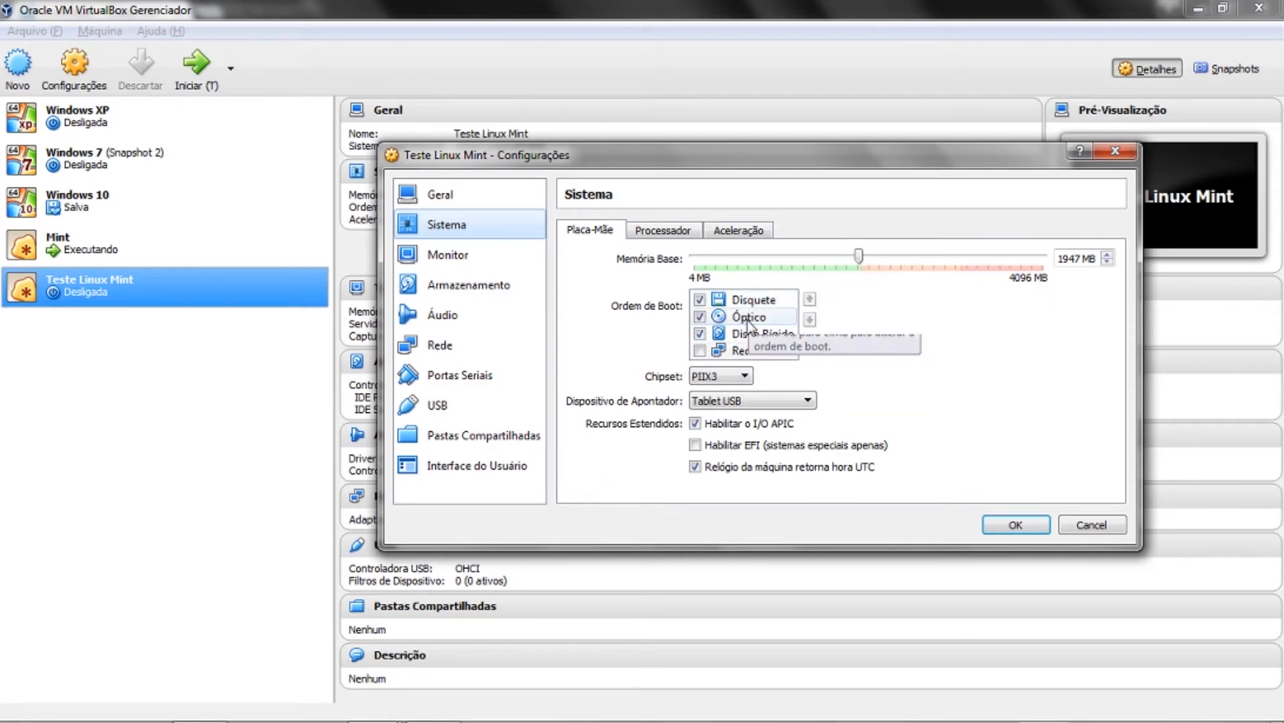
left_click(735, 400)
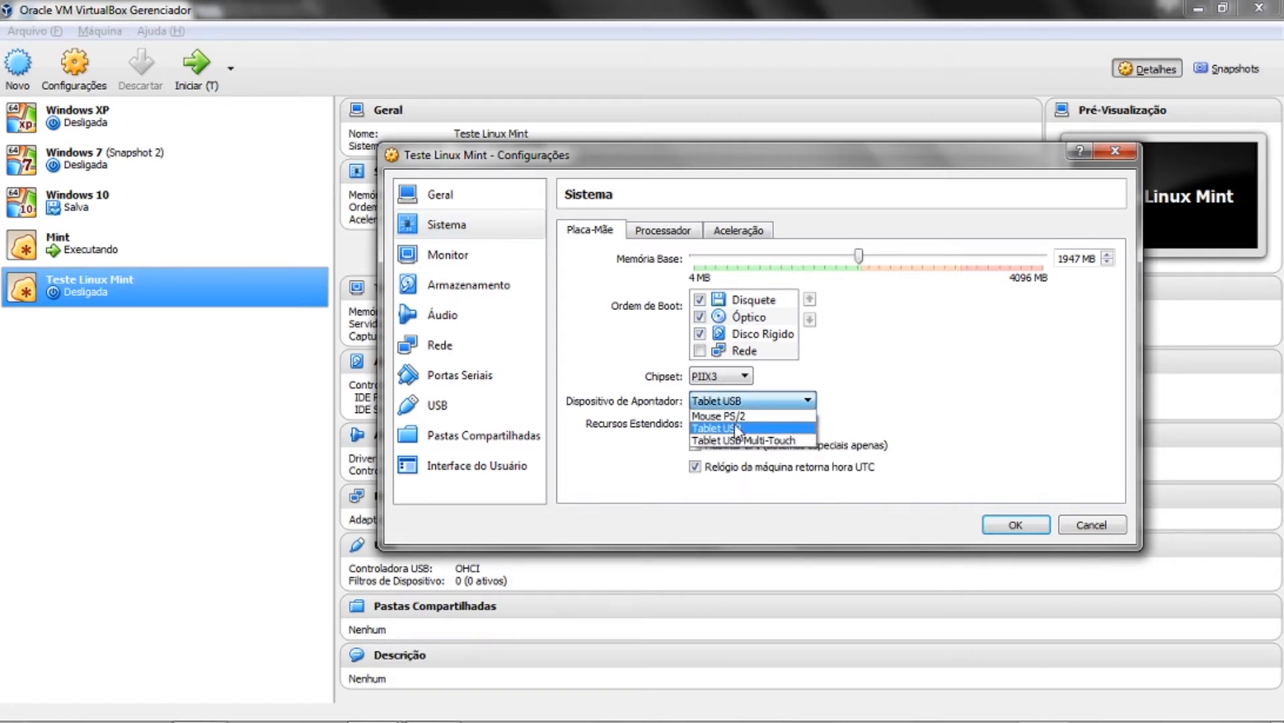
left_click(736, 428)
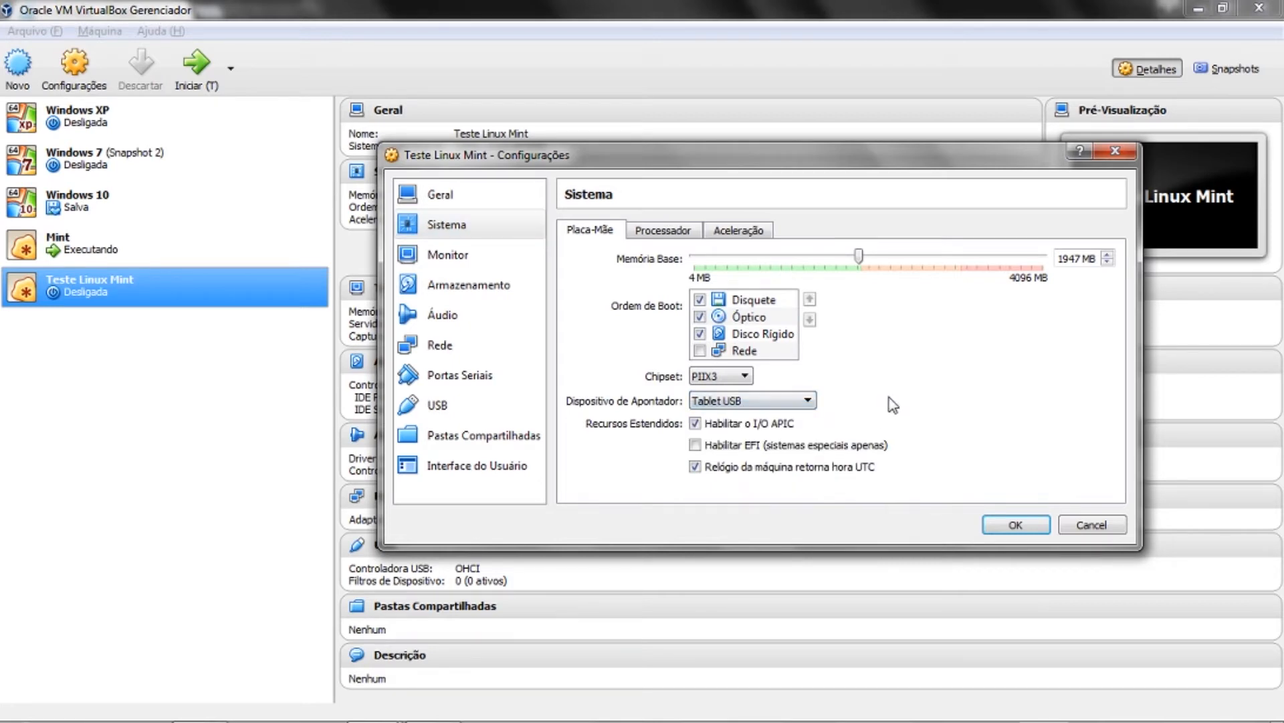
left_click(664, 231)
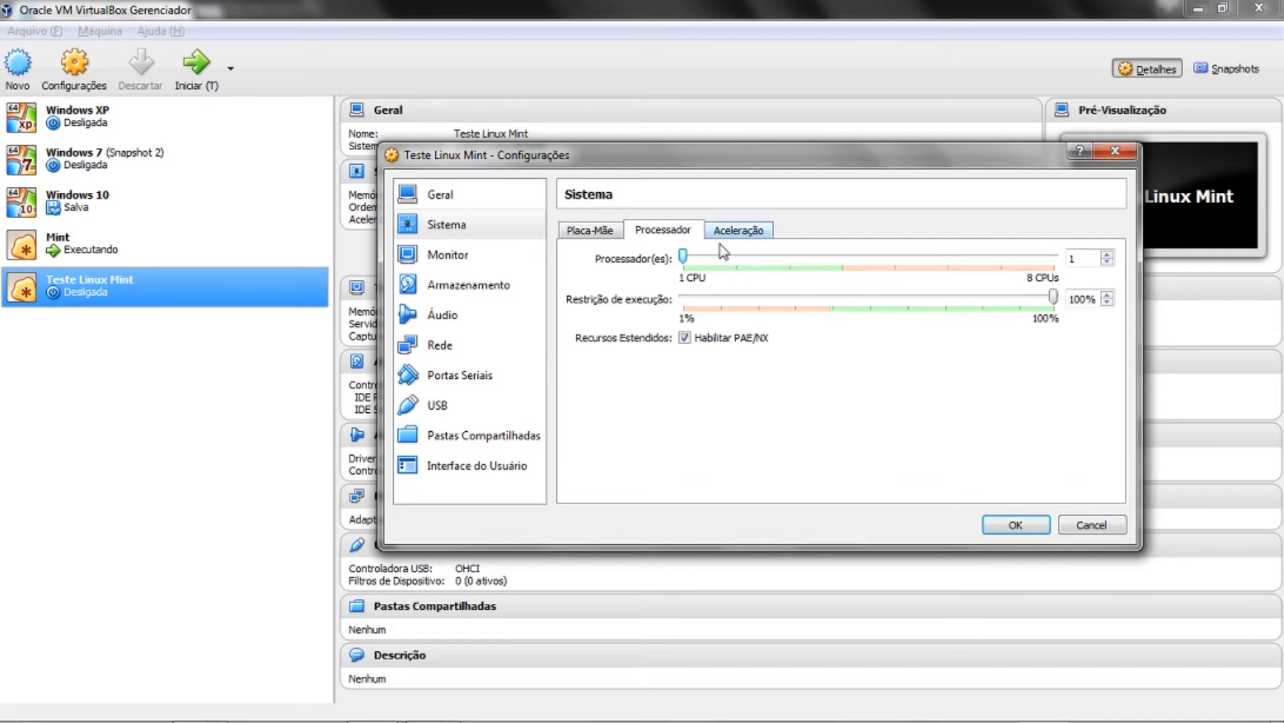
- Review the Aceleração options, then show the Monitor page with 16 MB video memory
left_click(746, 238)
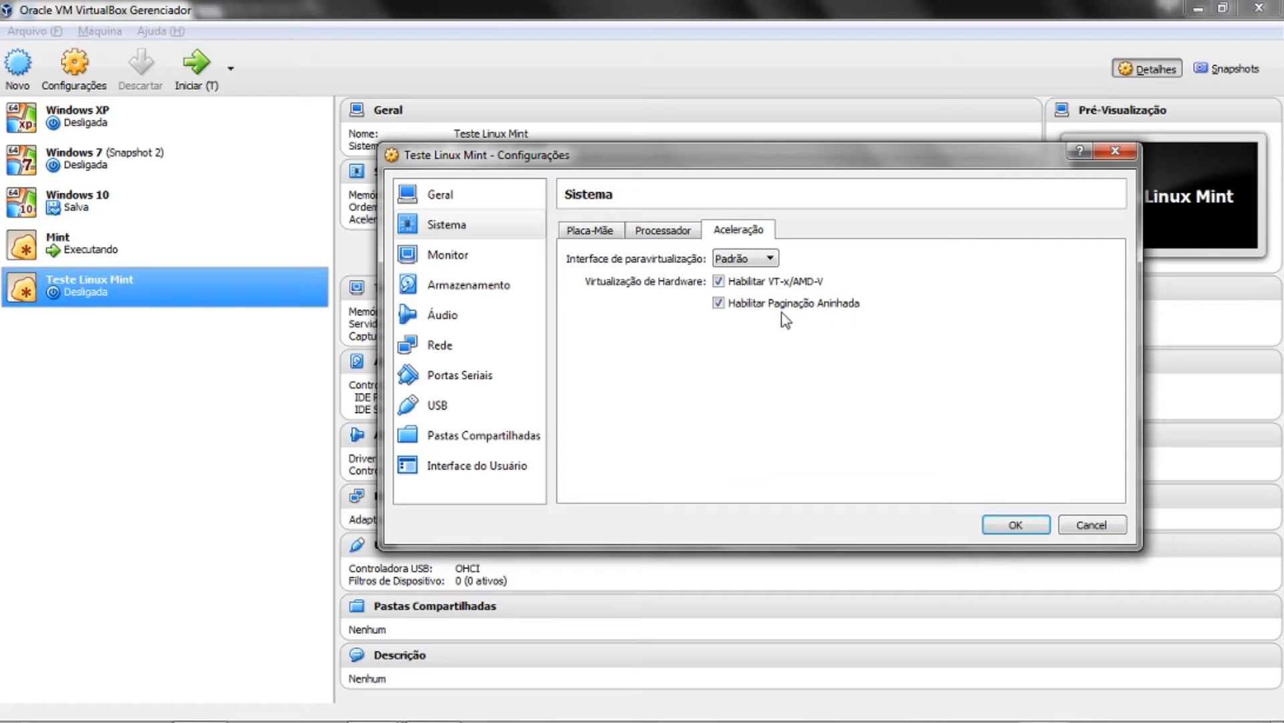
left_click(481, 262)
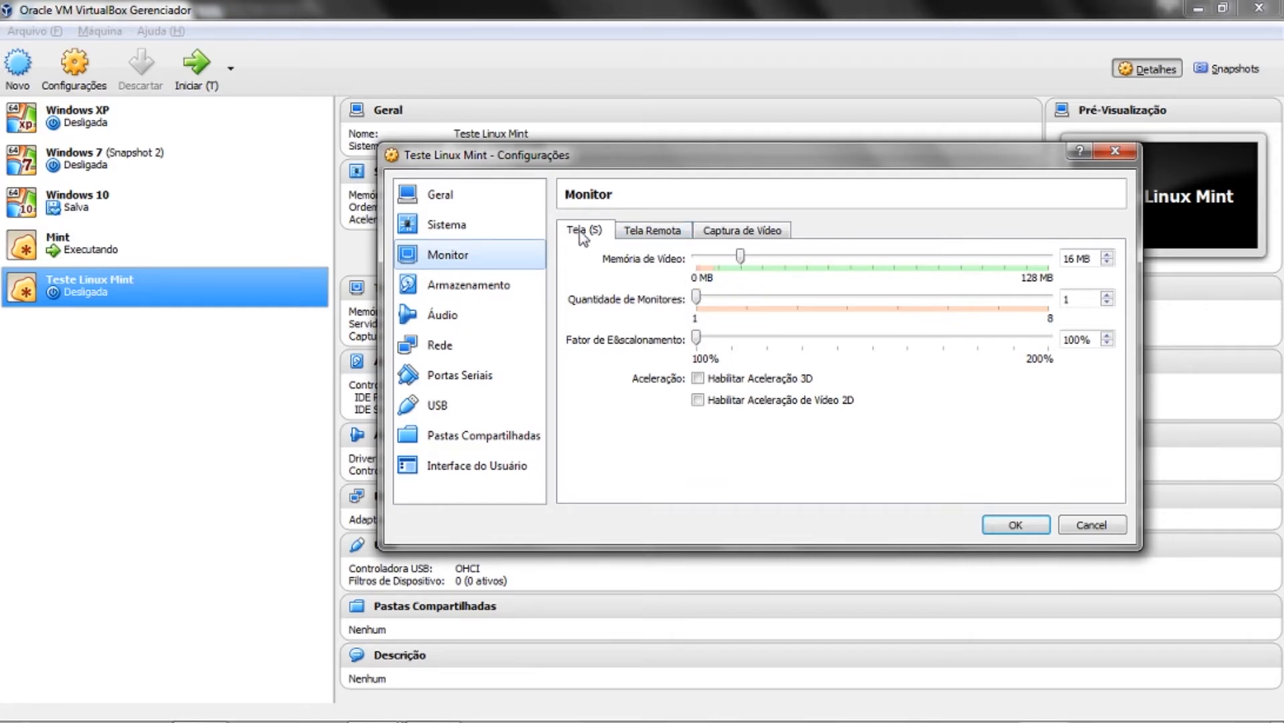
- In Armazenamento, inspect the Teste Linux Mint.vdi disk and Linux Mint ISO, then list controller types
left_click(447, 281)
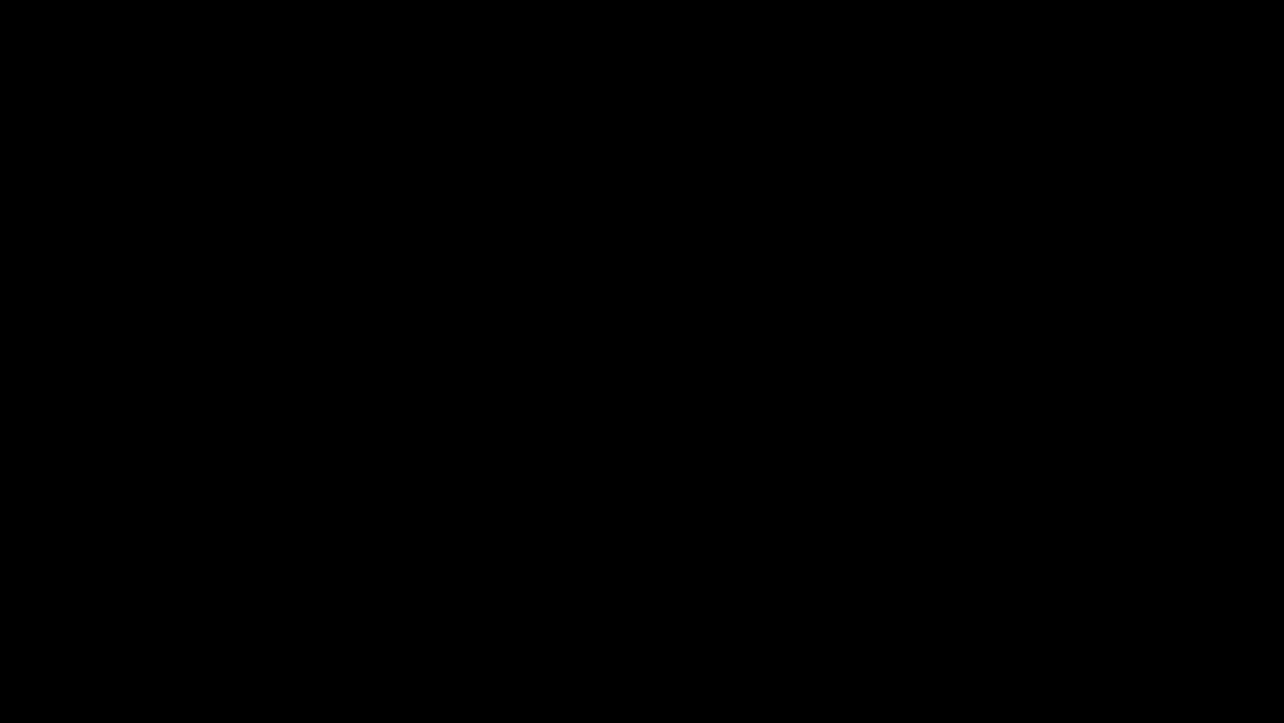
left_click(669, 273)
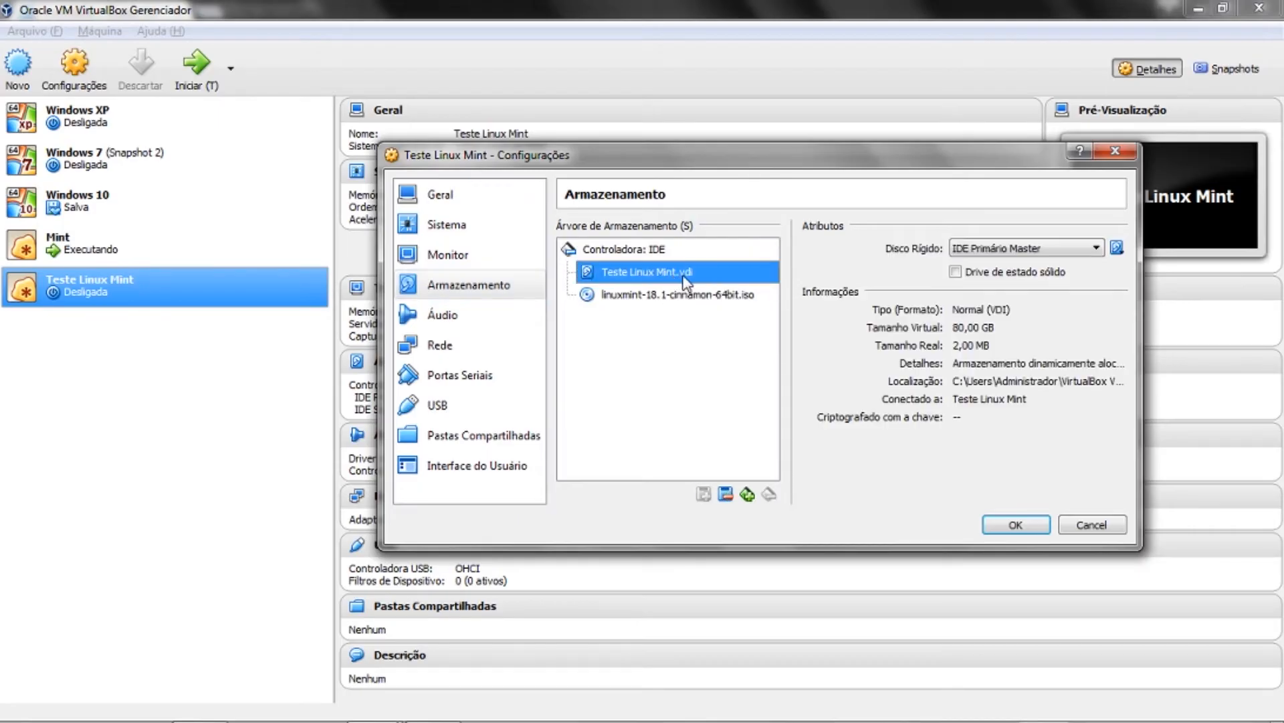
left_click(973, 348)
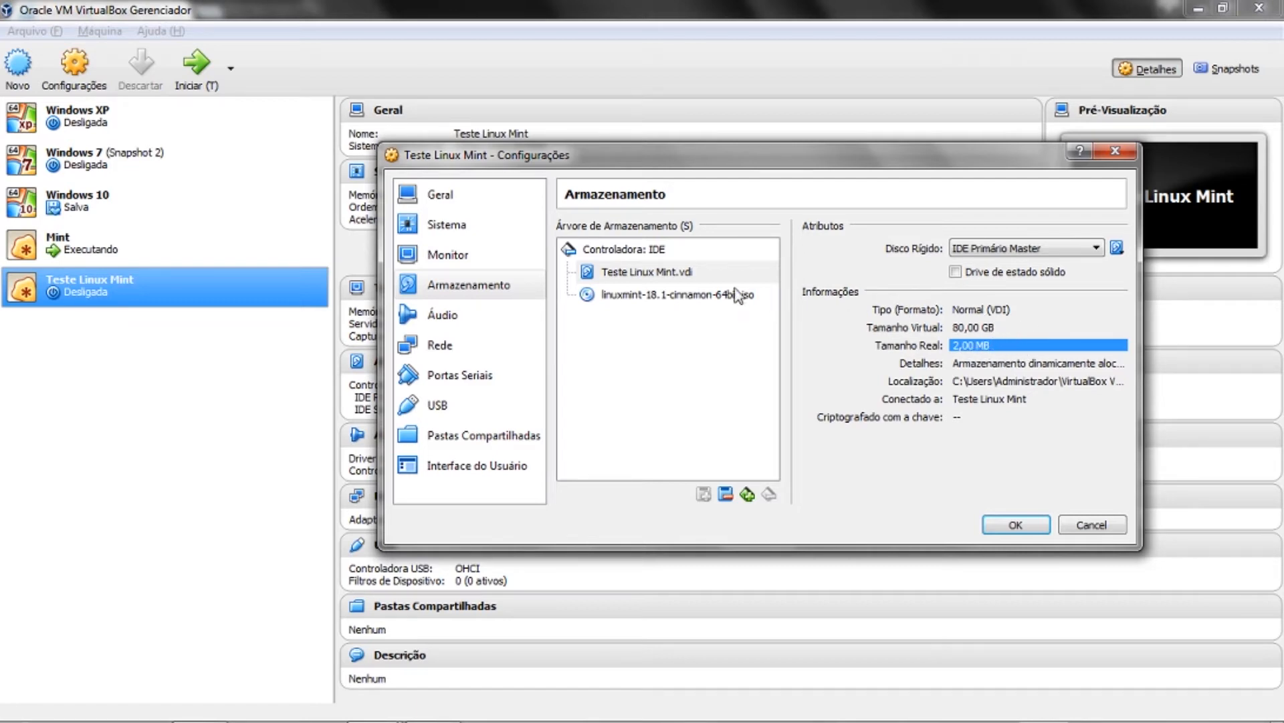
left_click(662, 295)
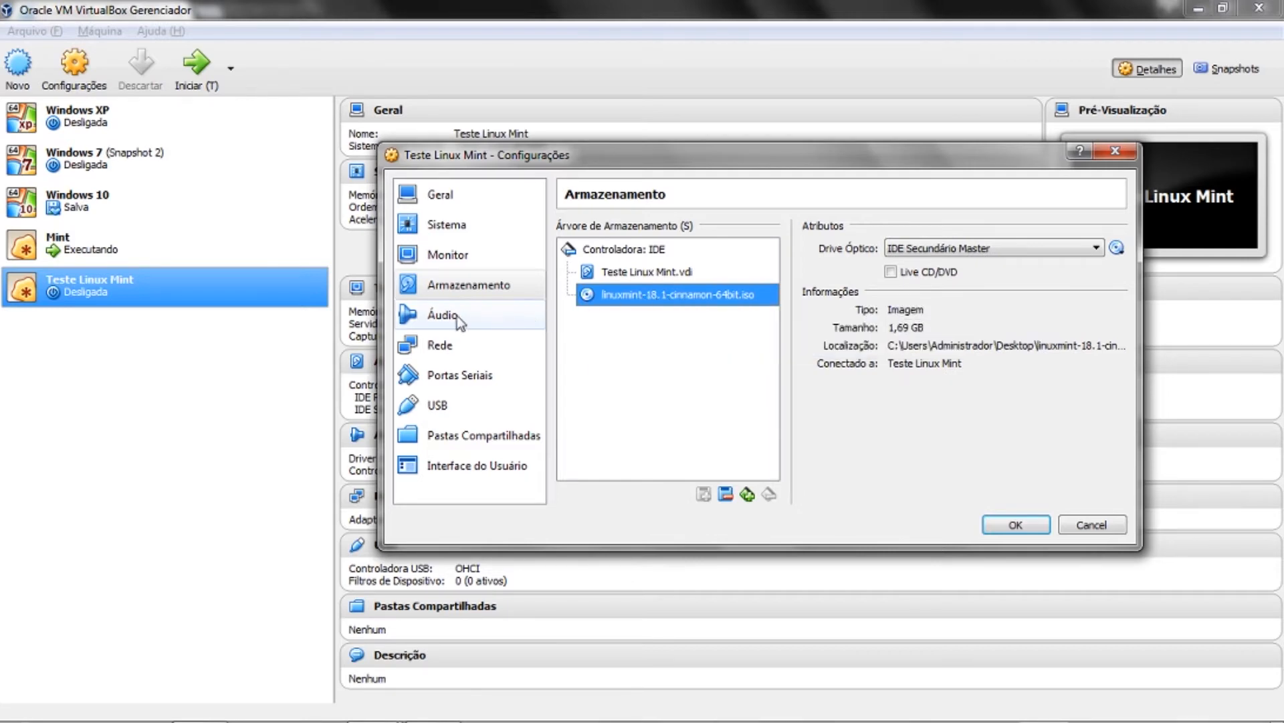
left_click(639, 275)
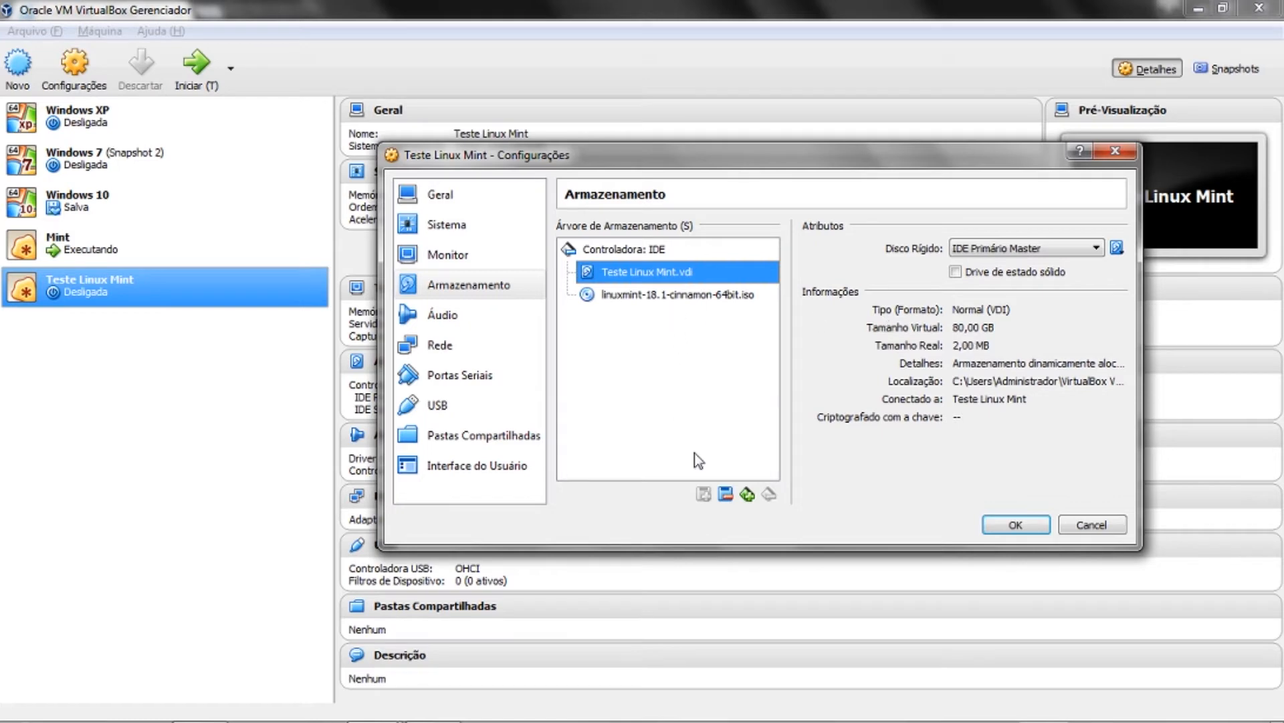
left_click(748, 495)
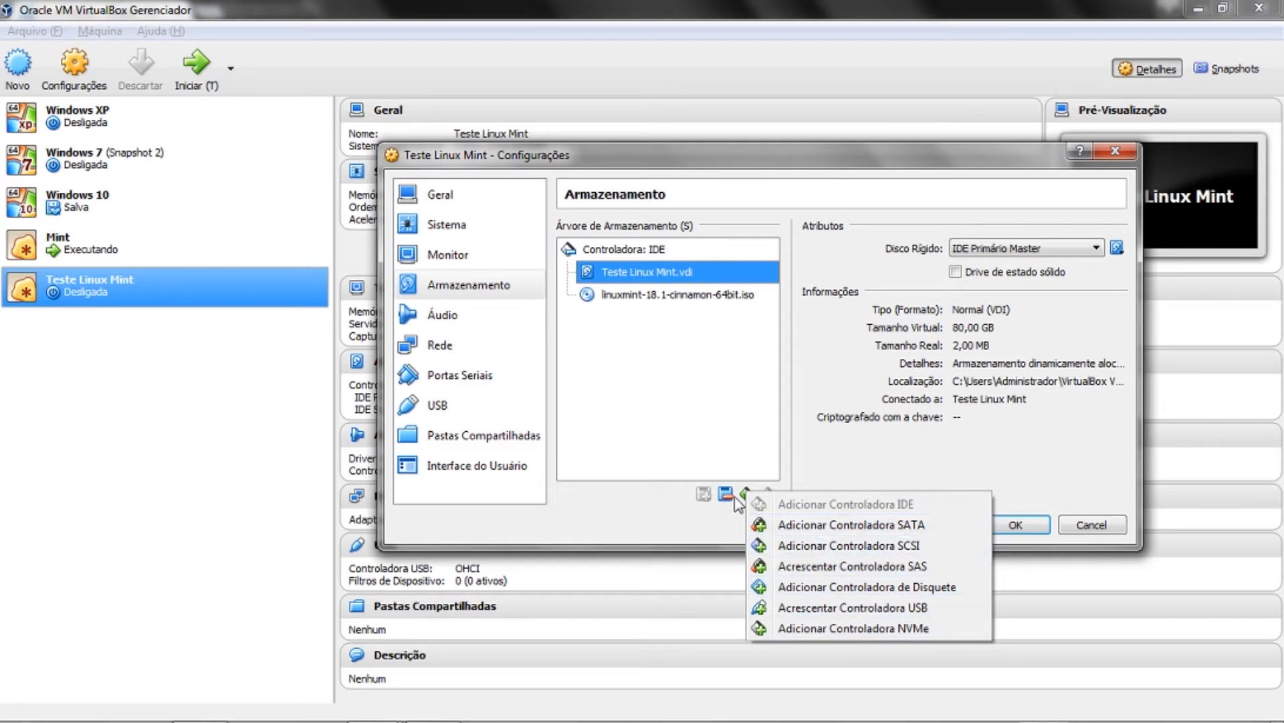
- Select the IDE controller, cancel adding a hard disk, and show the Áudio page
left_click(639, 250)
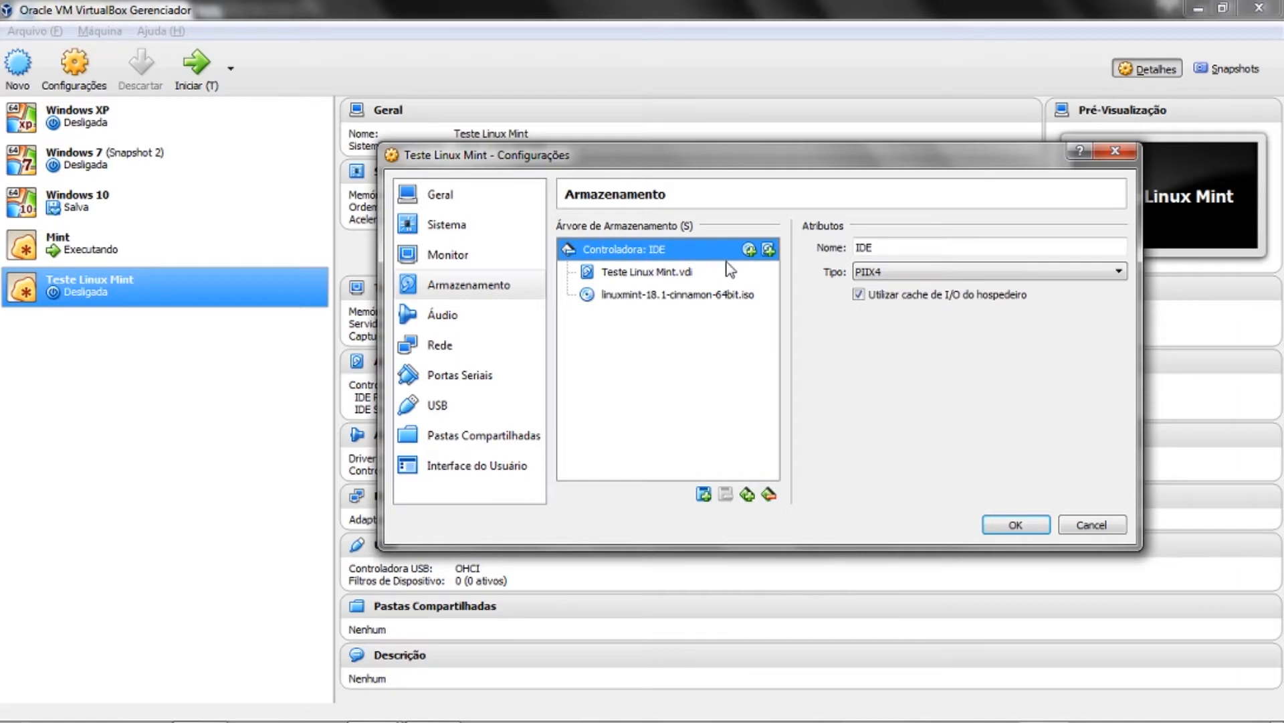
left_click(769, 250)
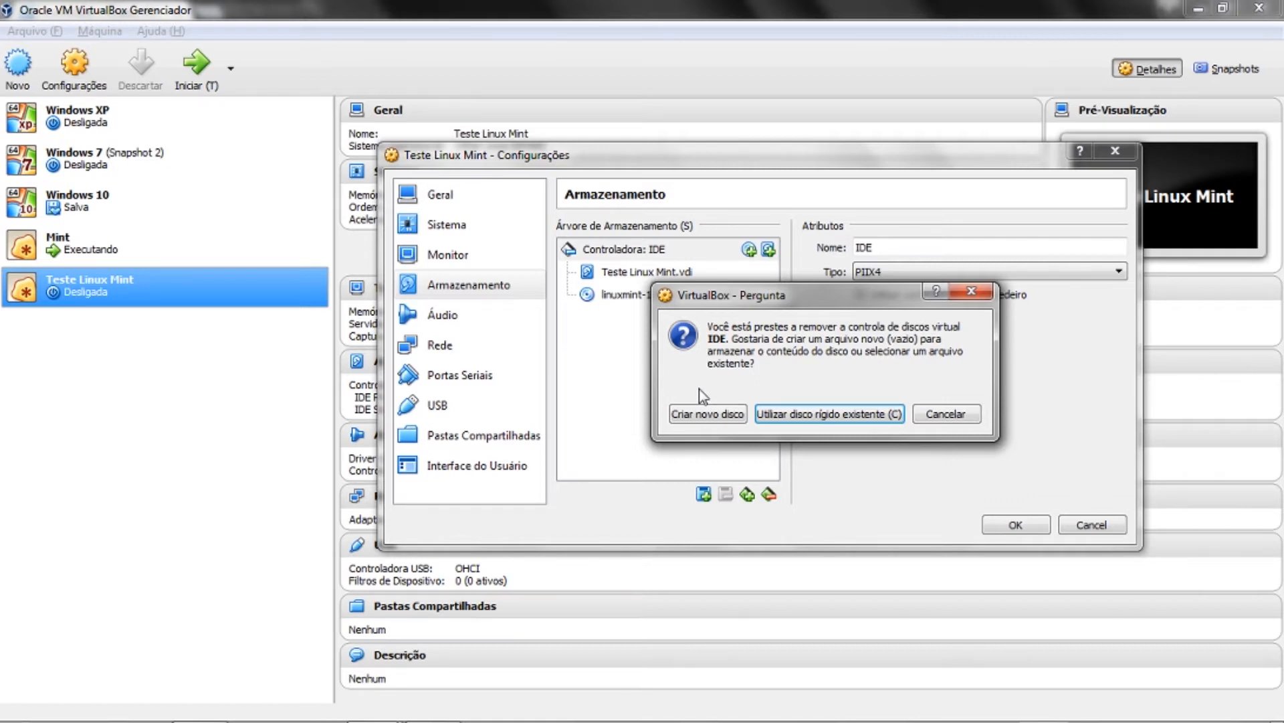
left_click(944, 414)
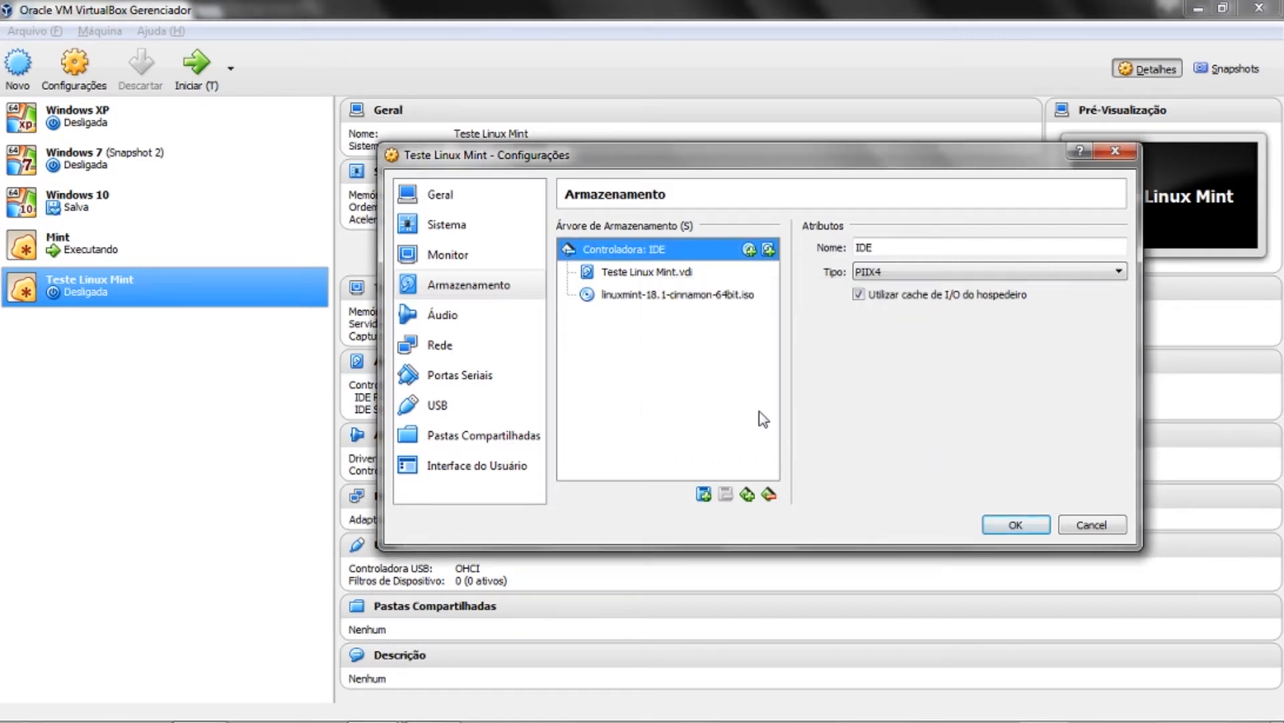
left_click(438, 314)
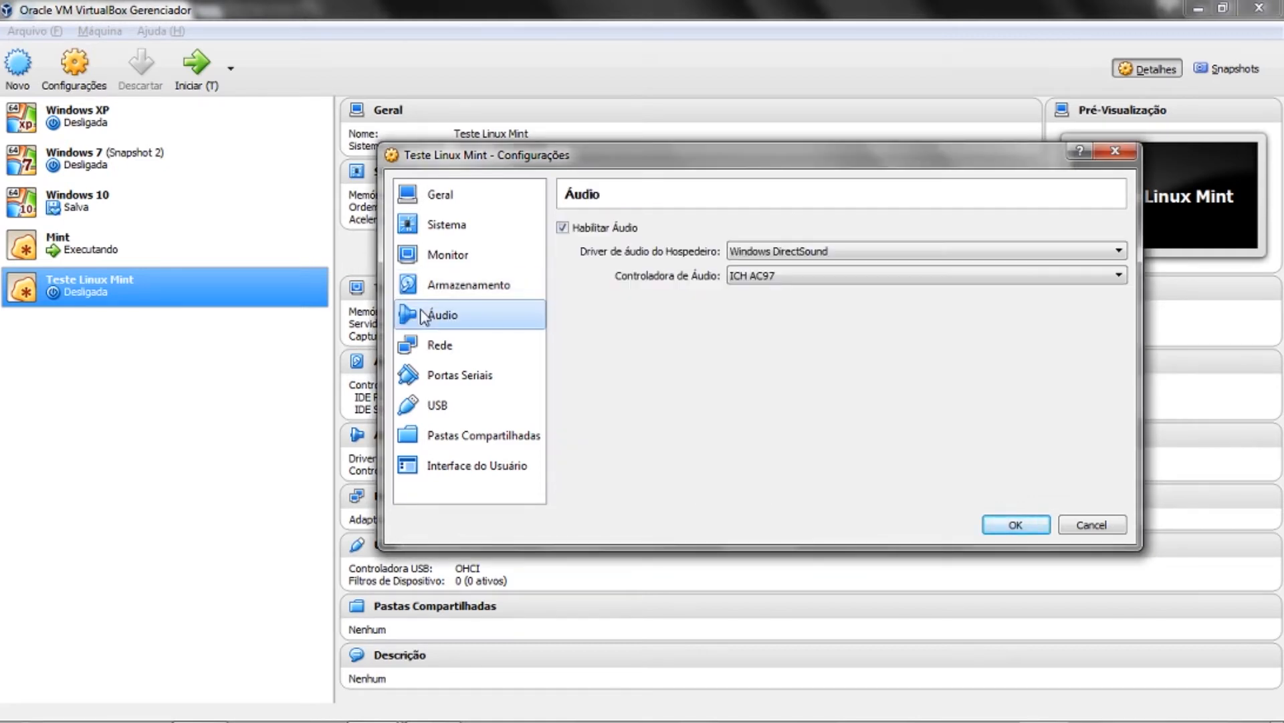
- Check Portas Seriais and the Rede settings for Adaptador 1–4, ending on the USB page
left_click(485, 350)
left_click(488, 383)
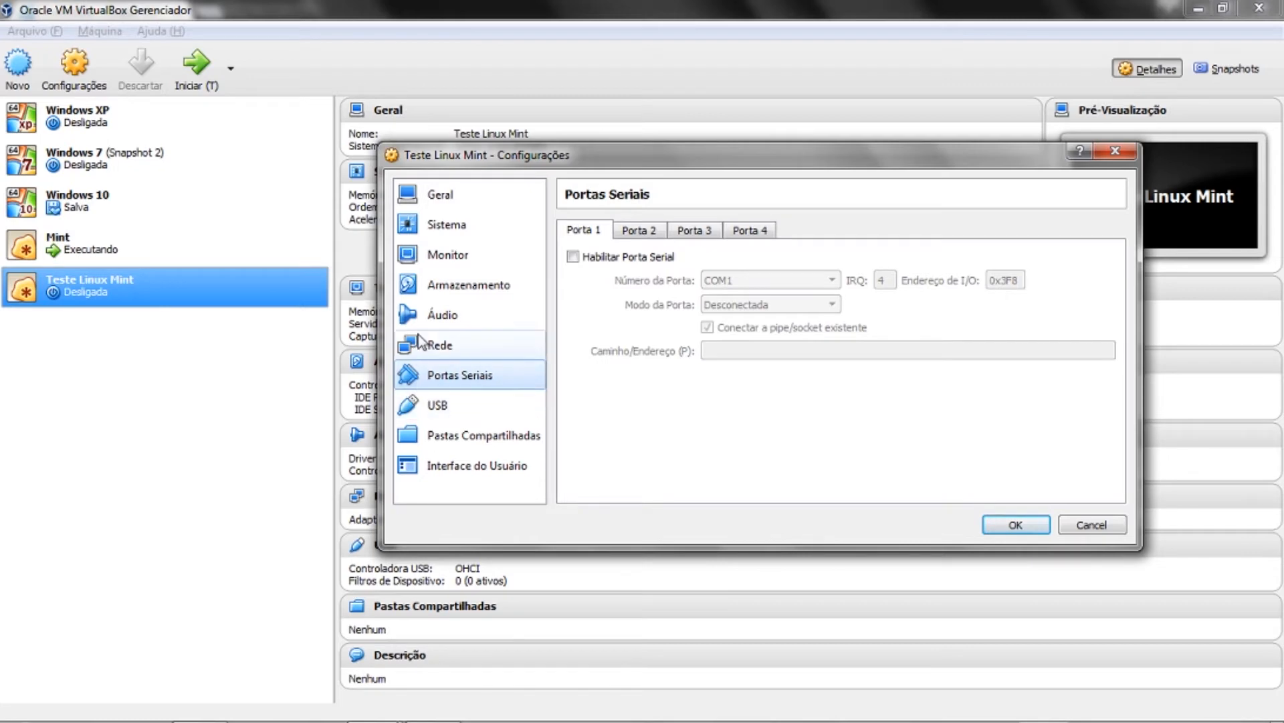
left_click(456, 346)
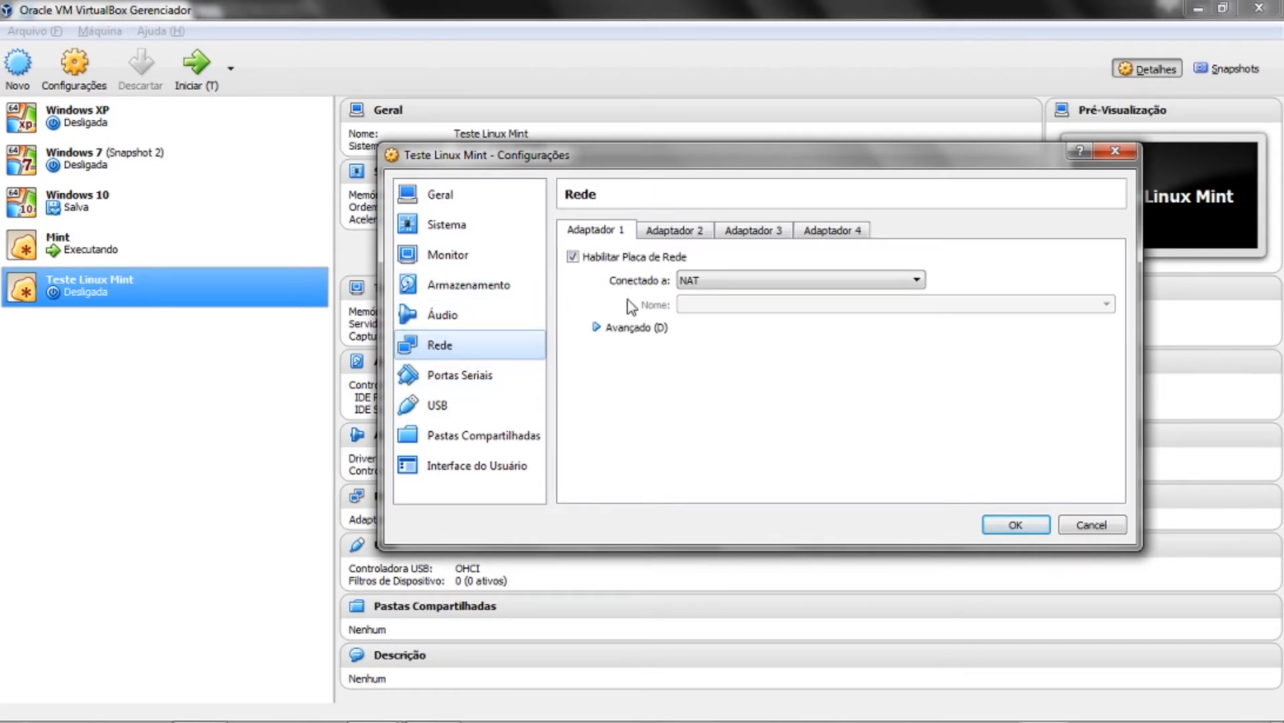
left_click(671, 232)
left_click(737, 234)
left_click(813, 231)
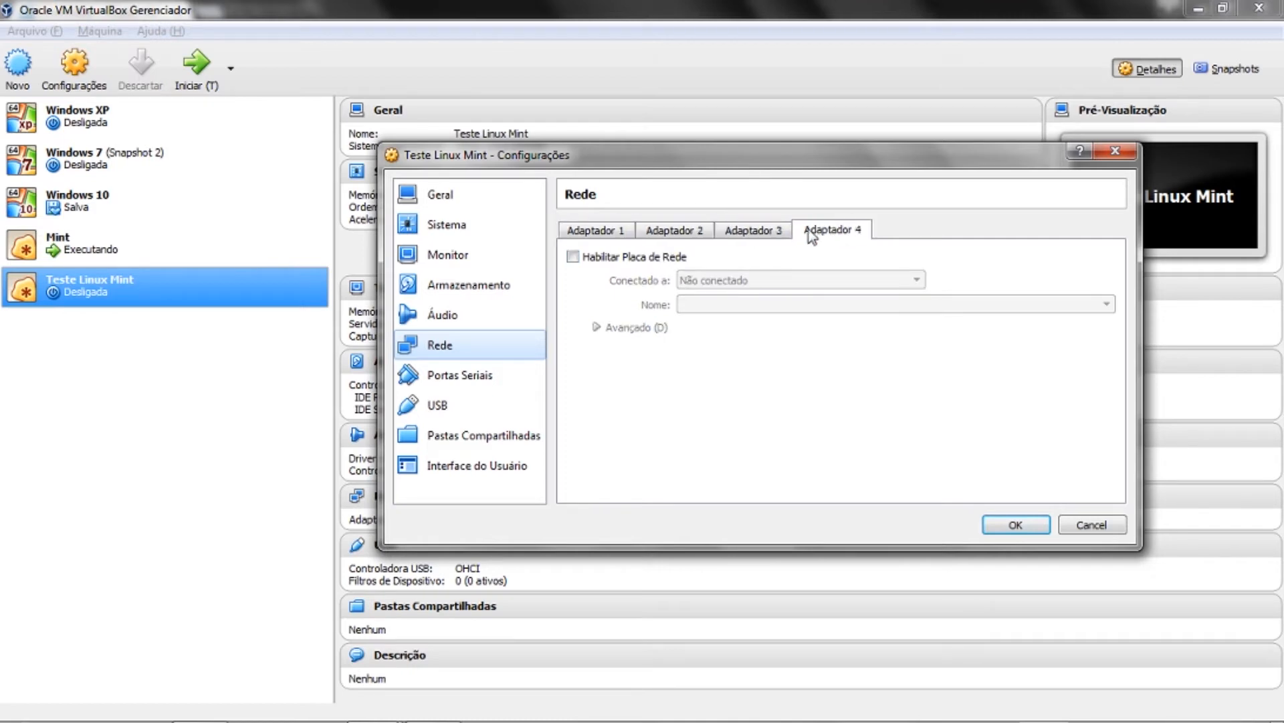
left_click(744, 234)
left_click(693, 234)
left_click(626, 234)
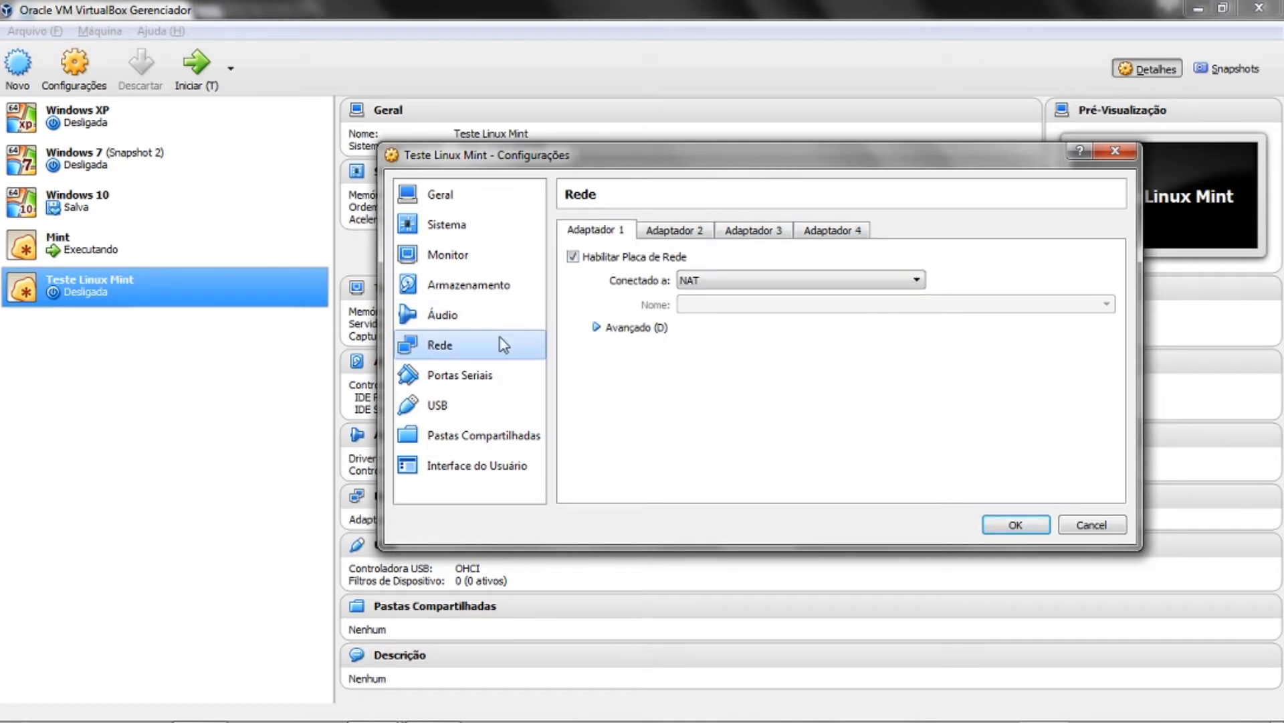
left_click(485, 409)
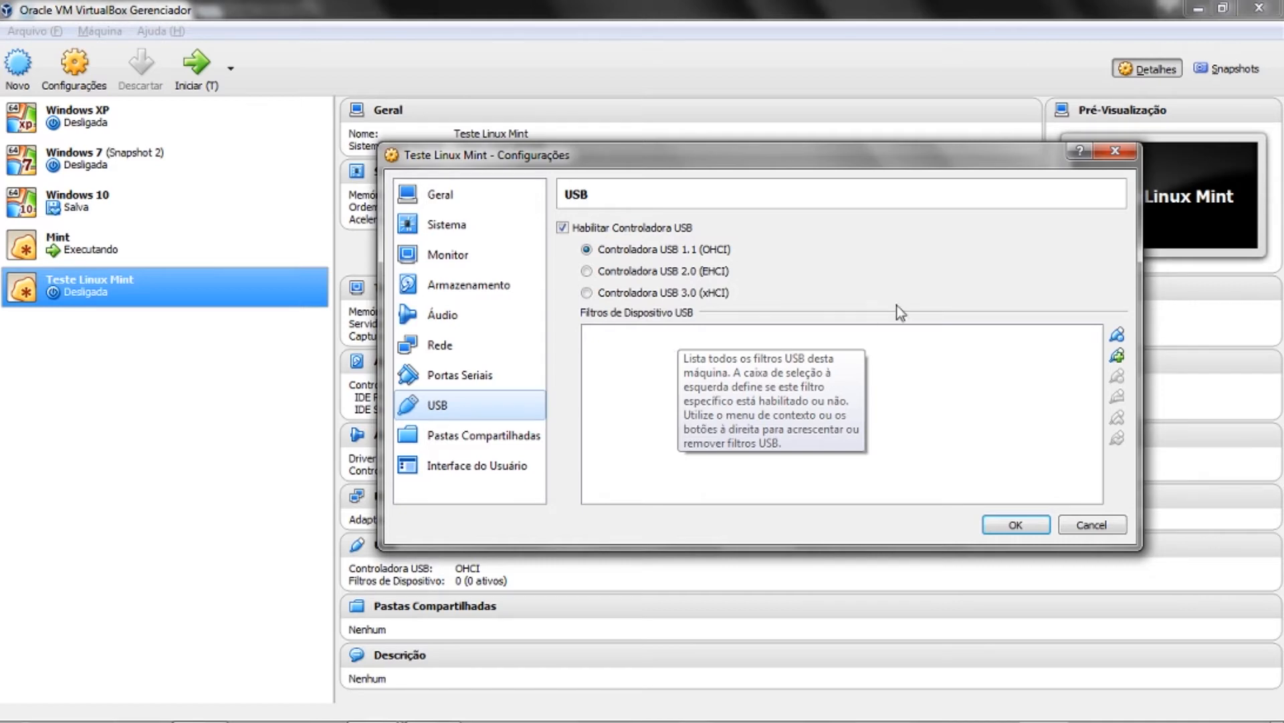
- Add a blank USB device filter named Novo Filtro 1
left_click(1116, 355)
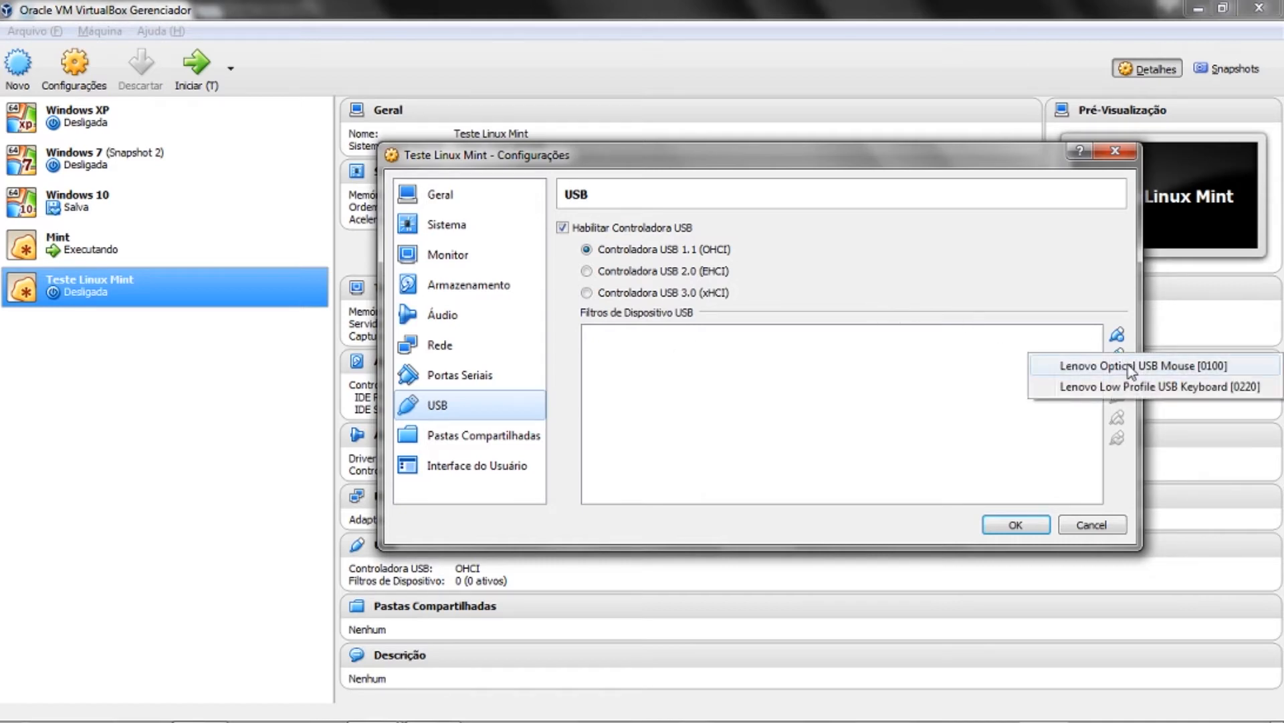
left_click(1115, 334)
left_click(1116, 355)
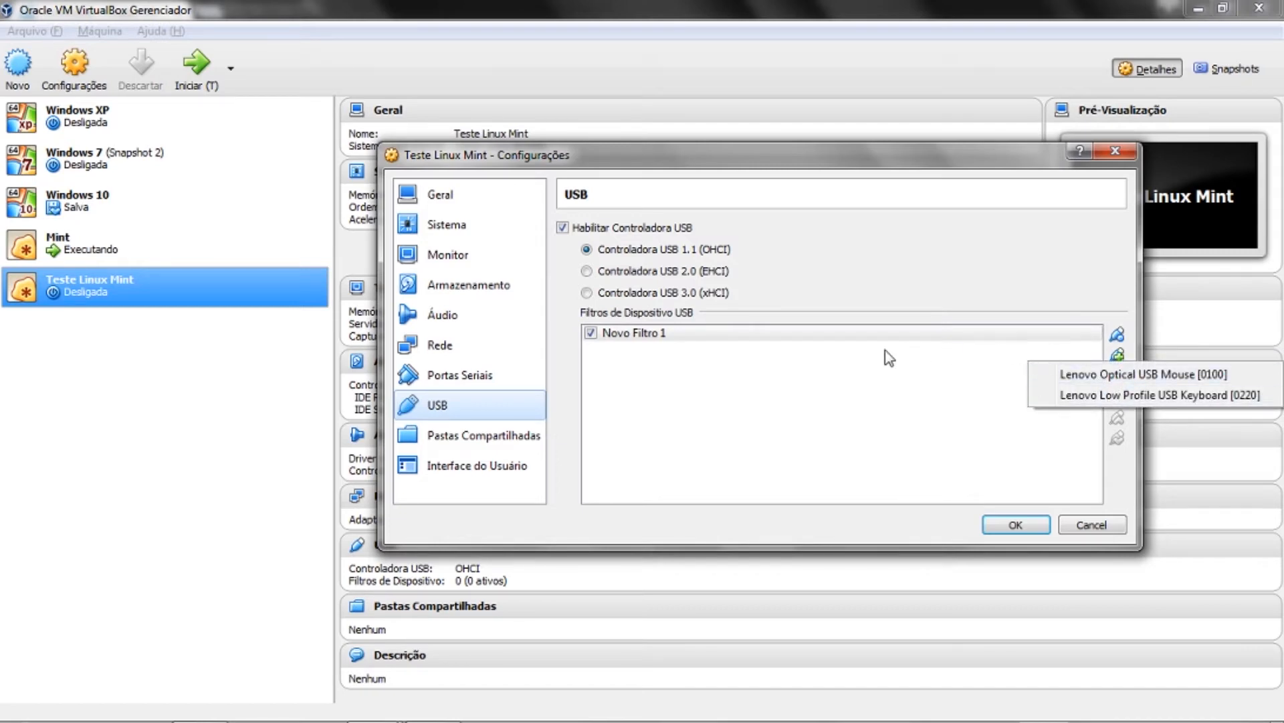
left_click(822, 401)
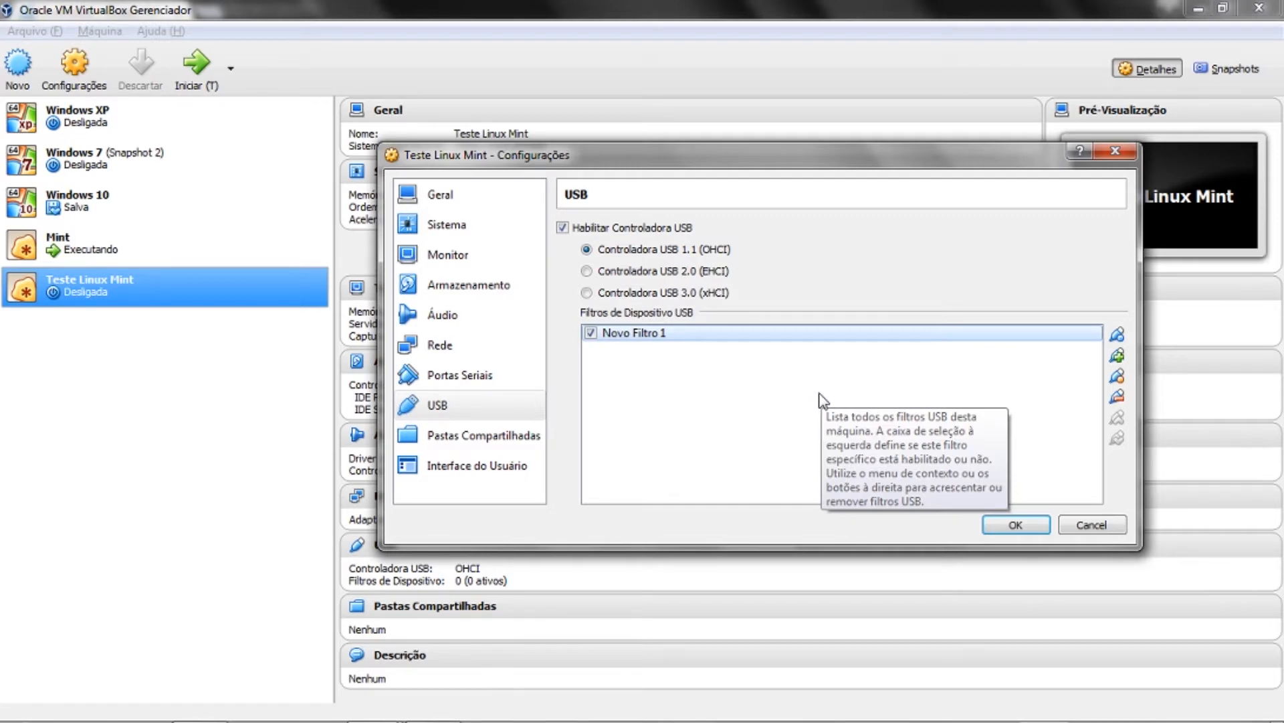
- Open Pastas Compartilhadas, cancel adding a shared folder, then go to Interface do Usuário
left_click(462, 438)
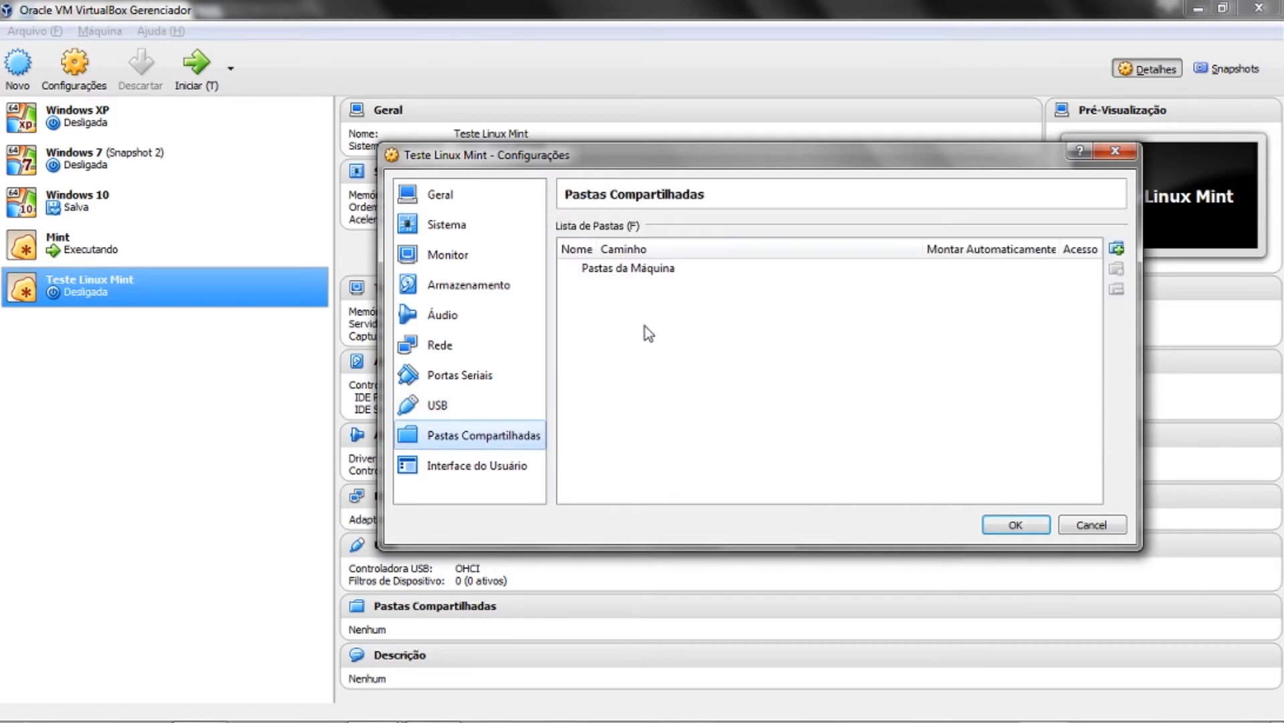
left_click(1116, 249)
left_click_drag(781, 260, 824, 311)
left_click(911, 289)
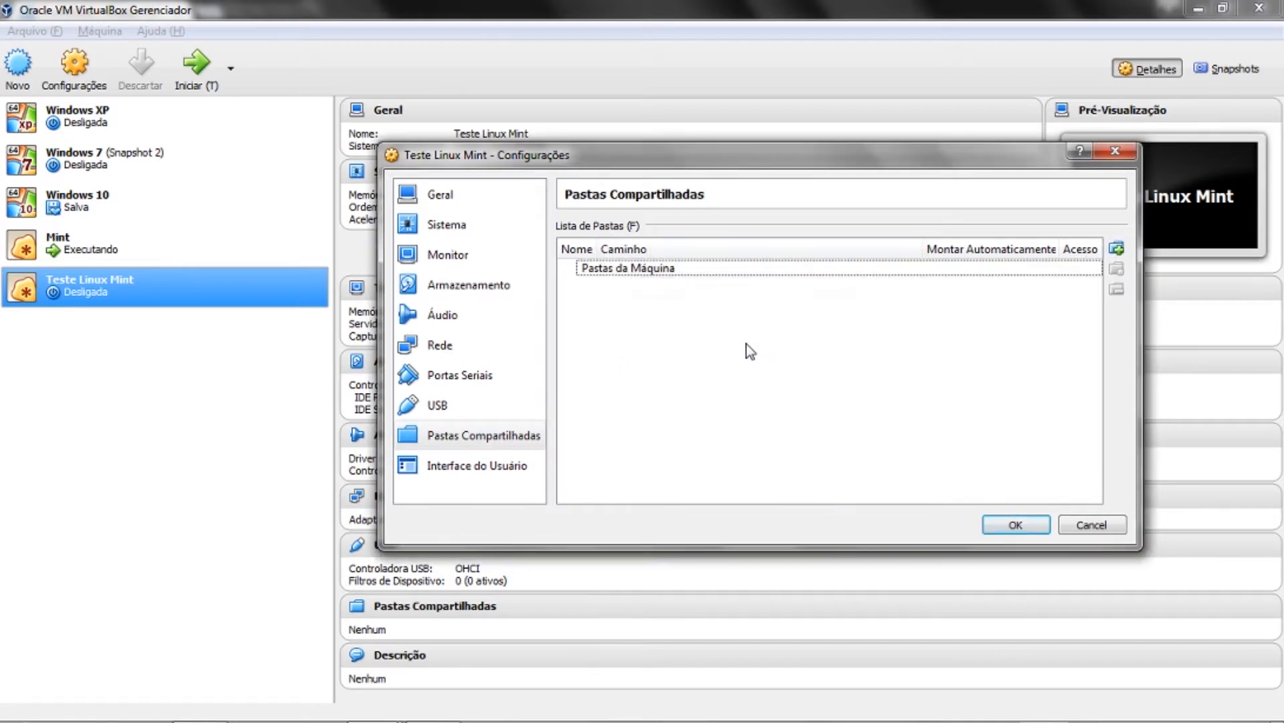
left_click(529, 465)
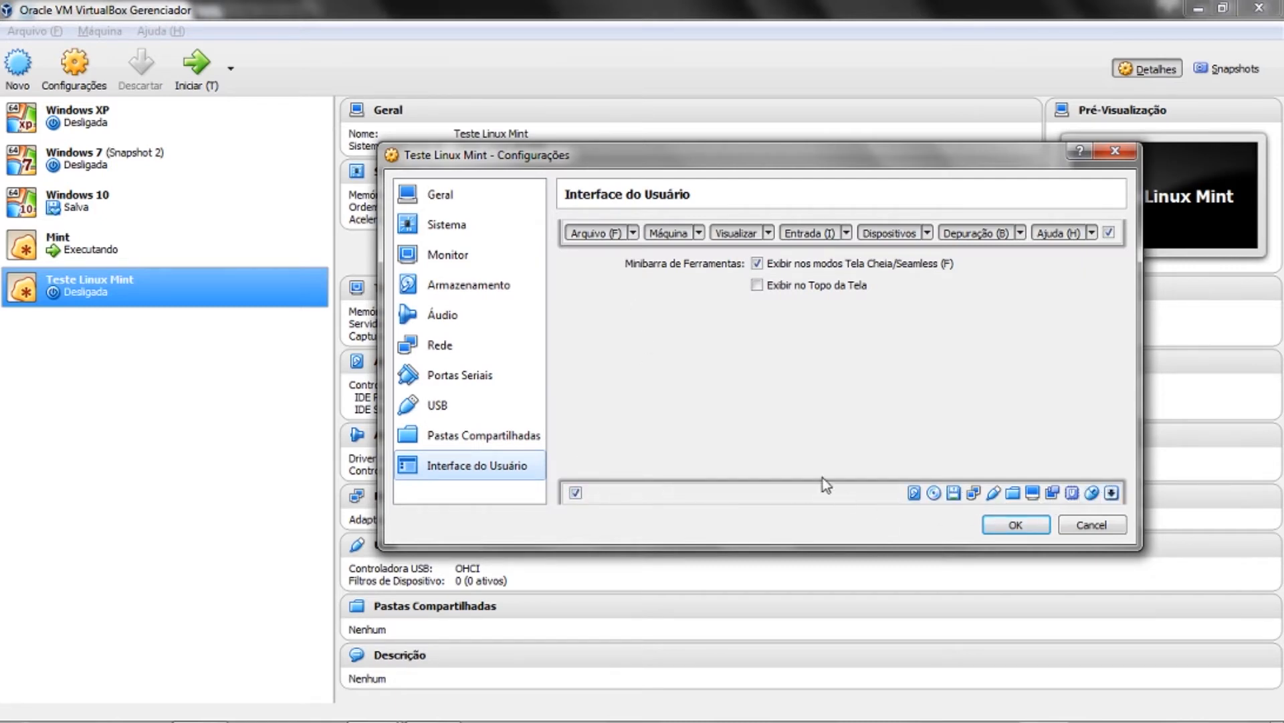
- Cancel the settings changes and display Windows XP's details: 2048 MB memory, 500,00 GB disk
left_click(1091, 525)
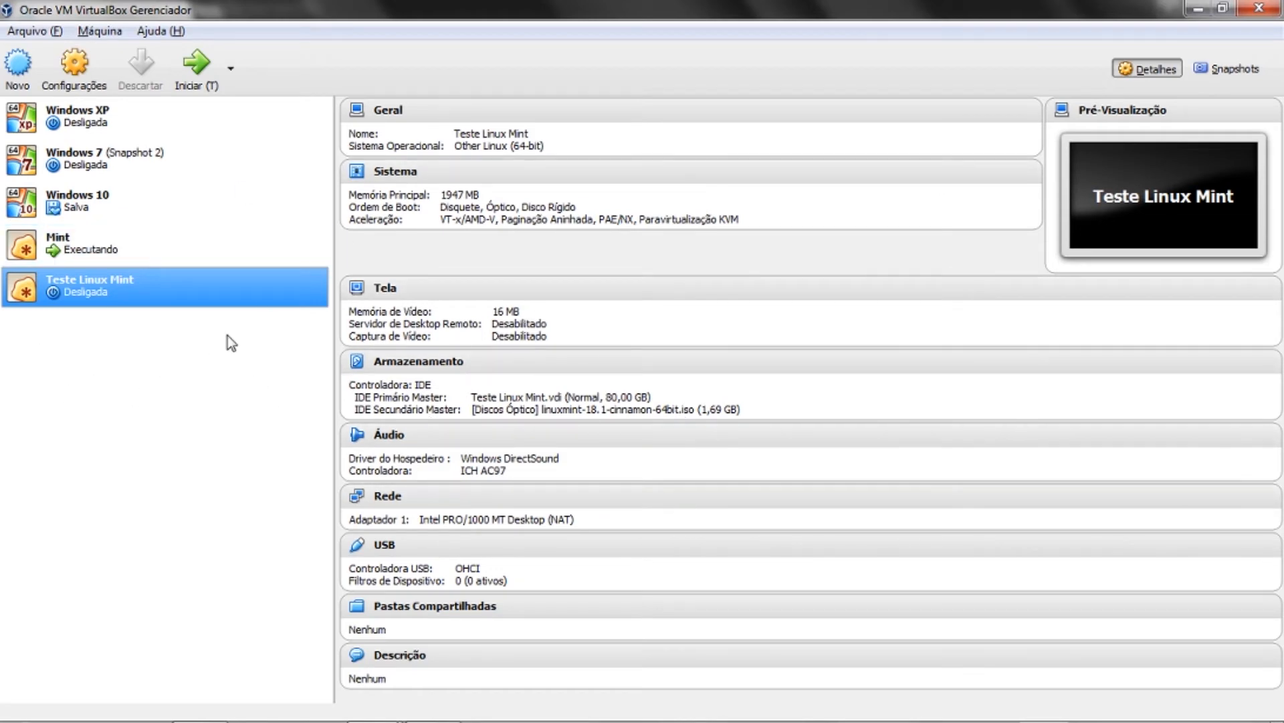
left_click(99, 113)
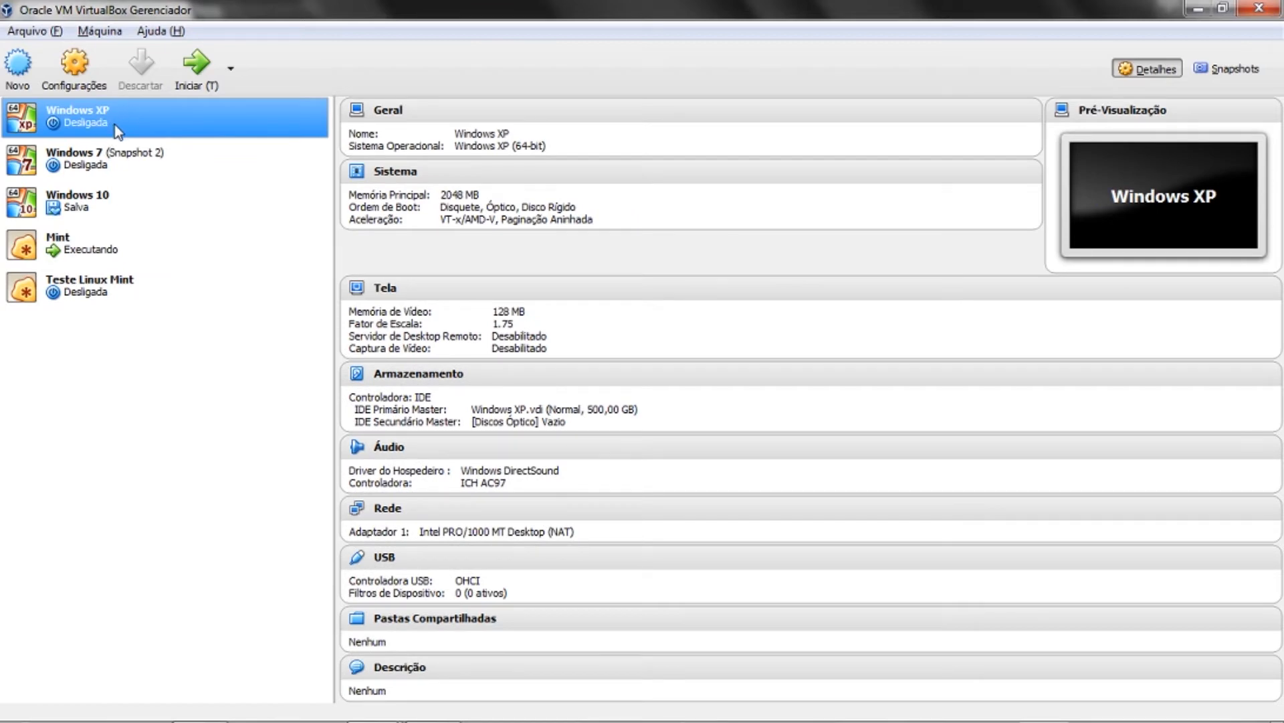
left_click(90, 160)
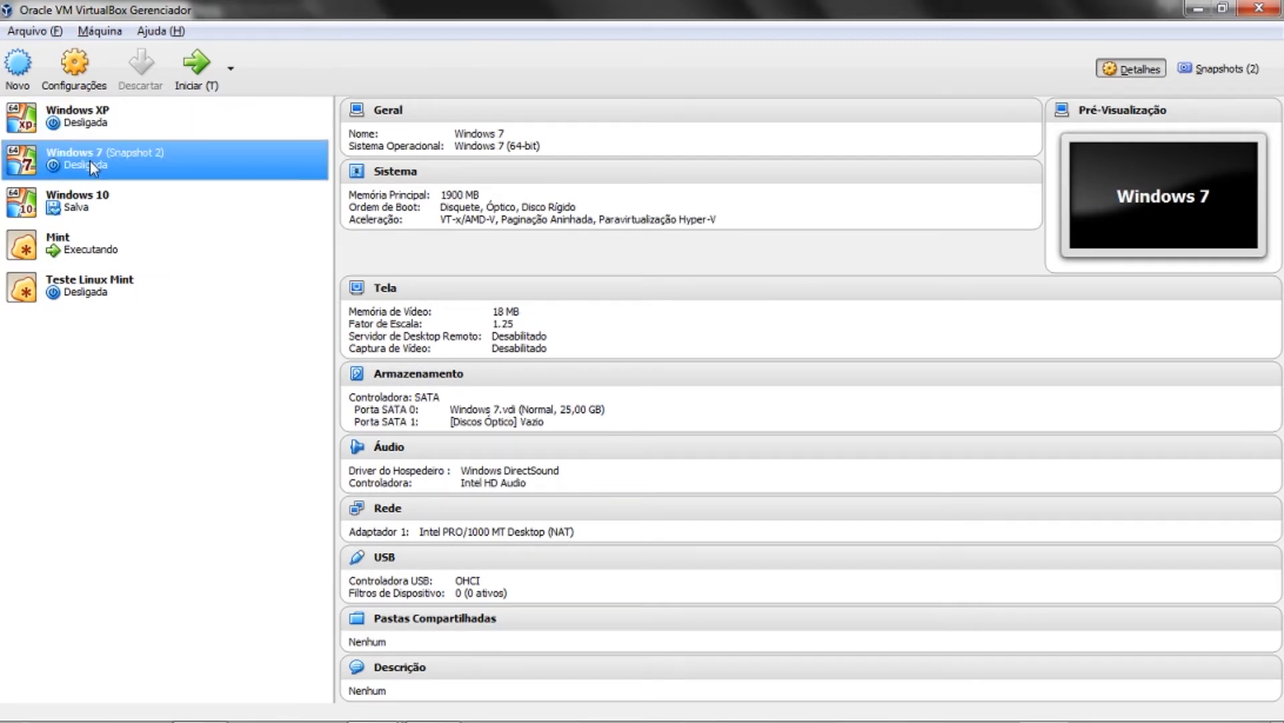
left_click(111, 198)
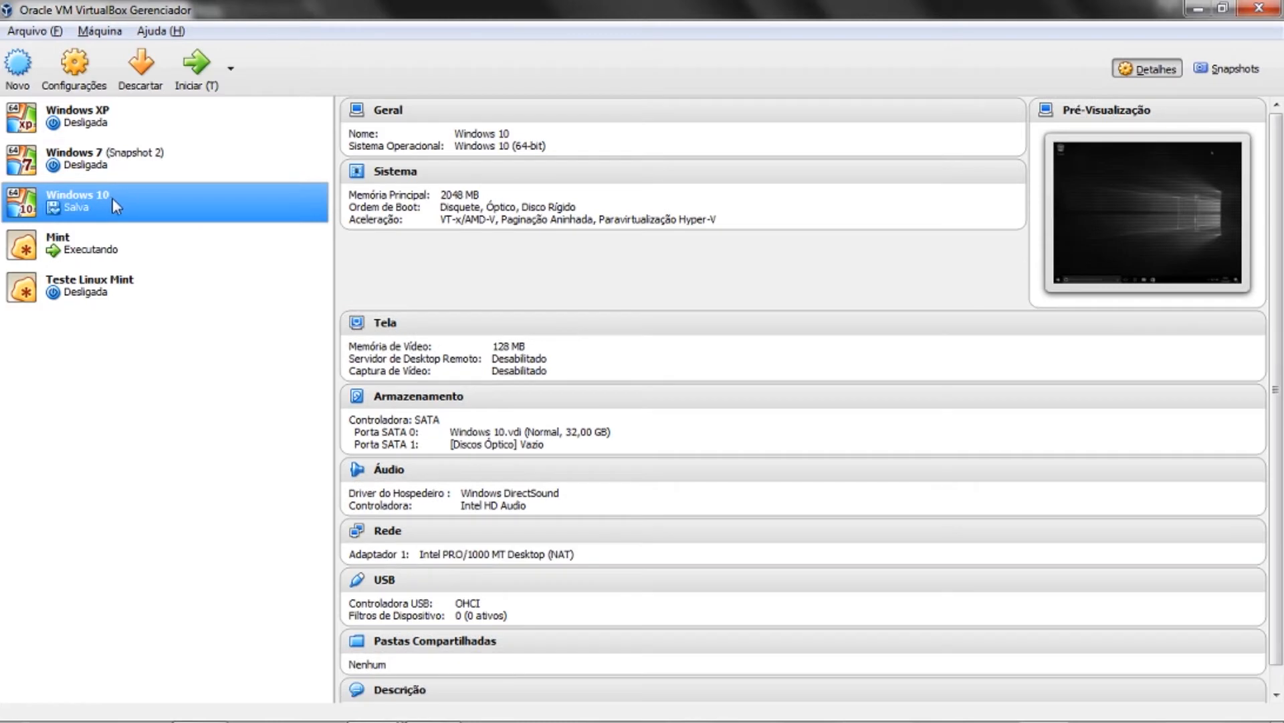
left_click(120, 241)
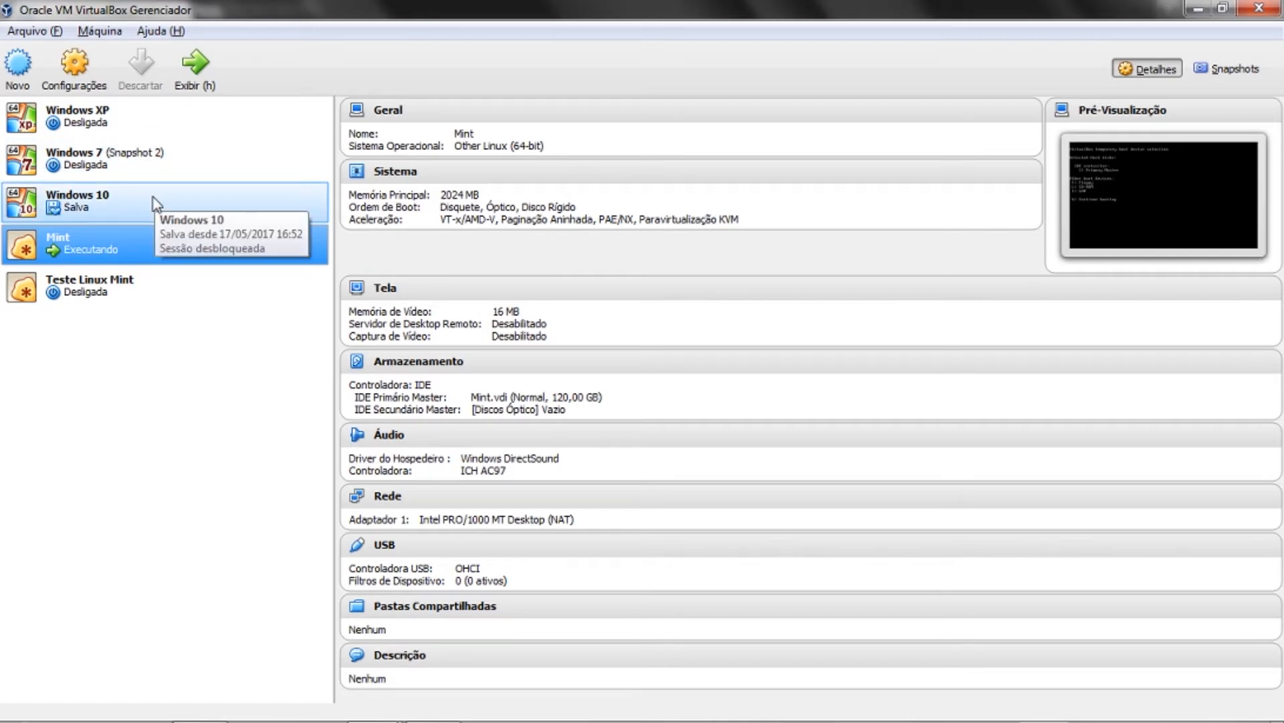
left_click(130, 285)
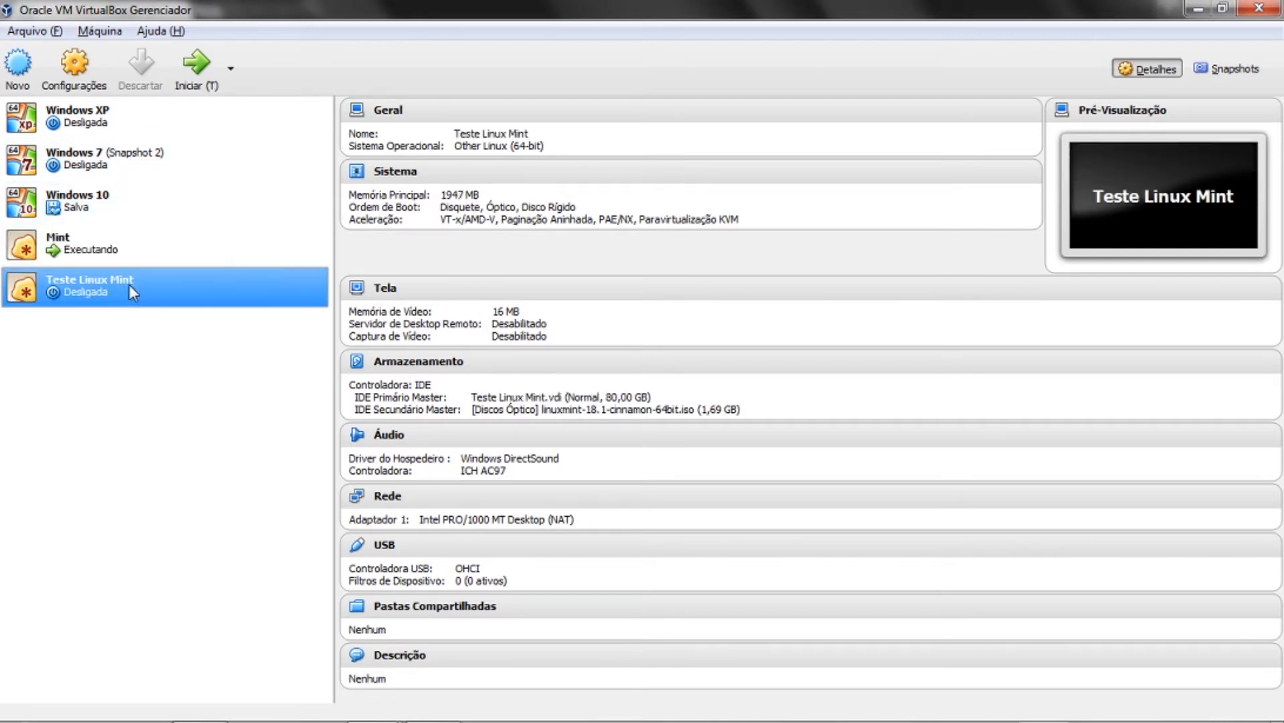
left_click(18, 67)
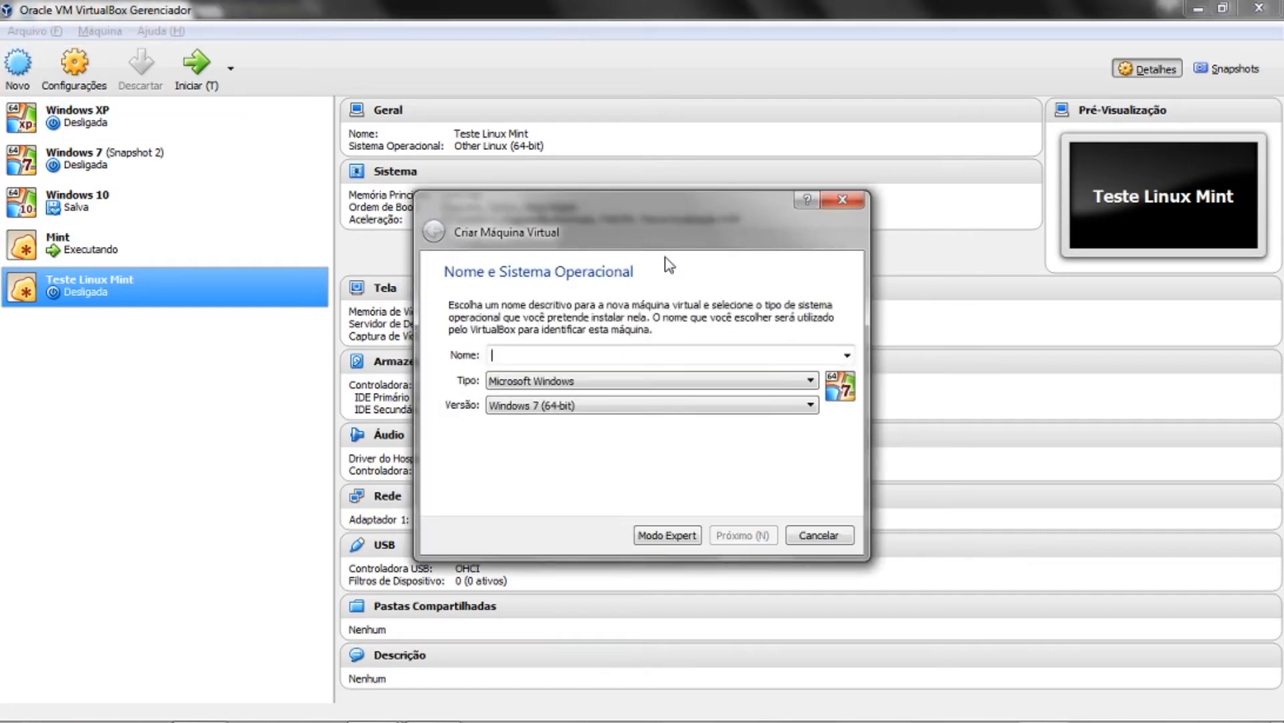
left_click(818, 535)
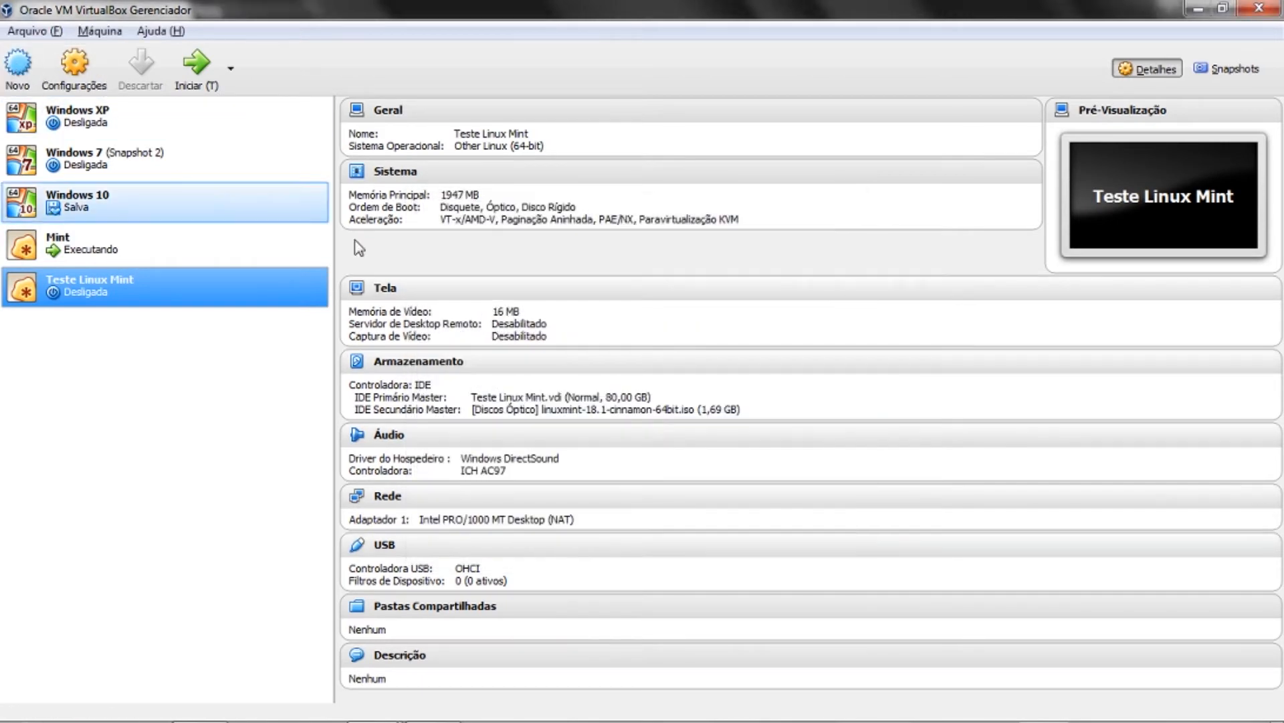
left_click(111, 115)
- Check Windows XP's context menu, then open the Máquina menu and move to Arquivo
right_click(99, 119)
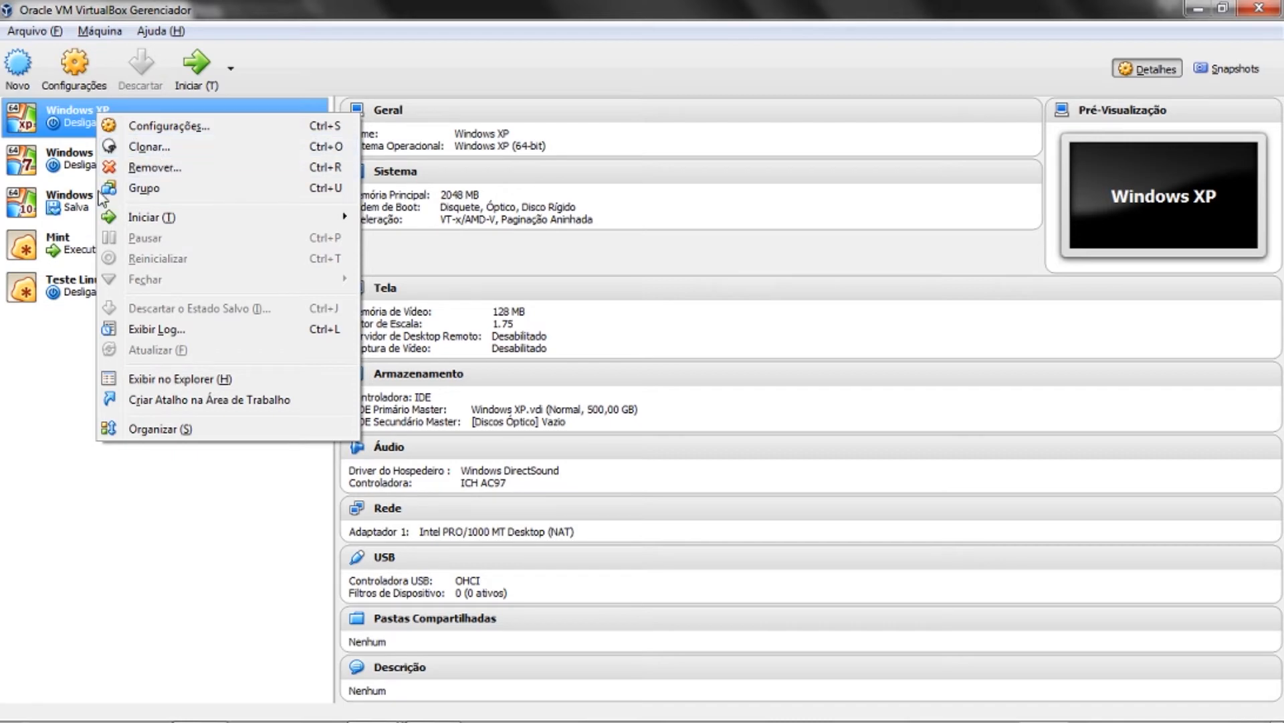
left_click(81, 121)
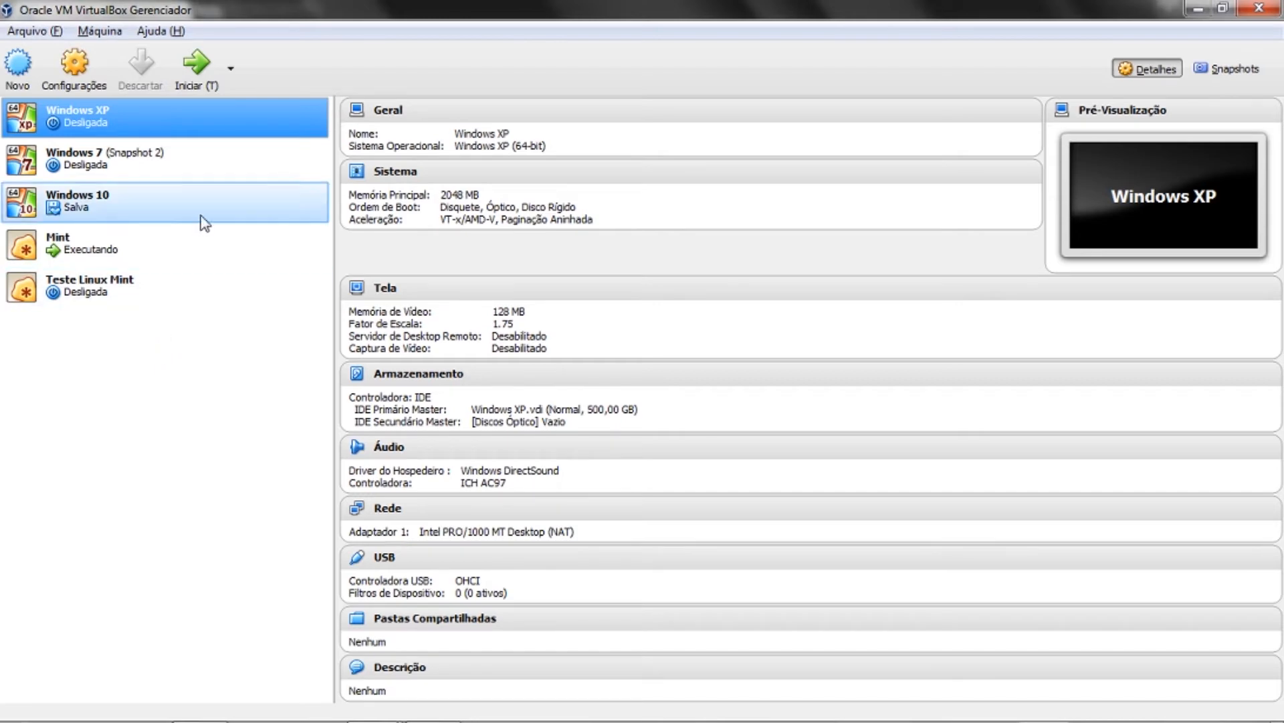
right_click(235, 120)
left_click(215, 115)
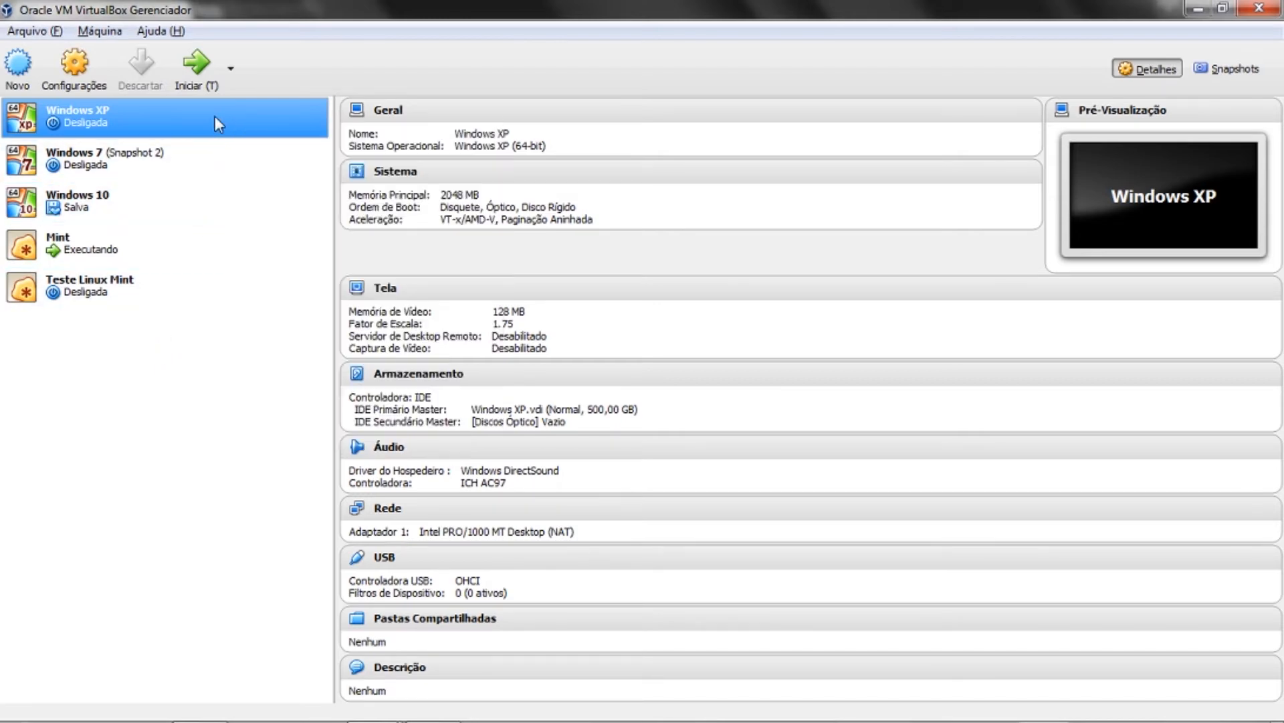
left_click(99, 32)
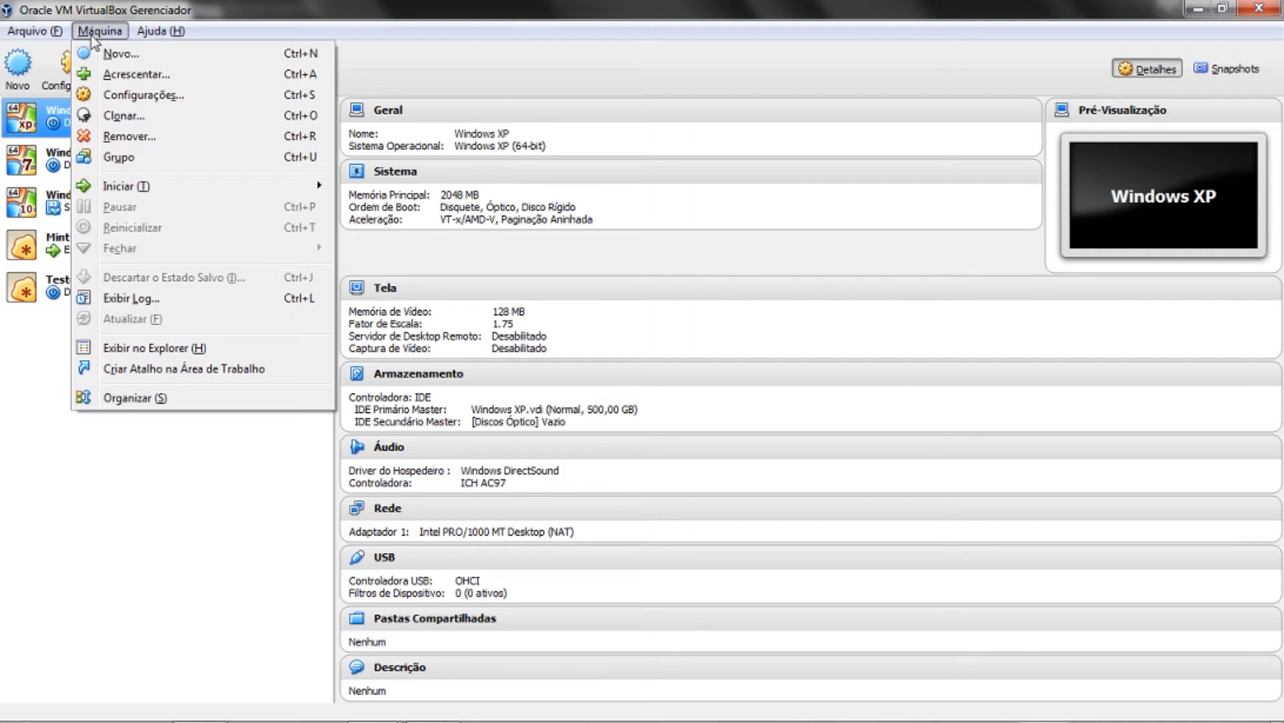
mouse_move(47, 37)
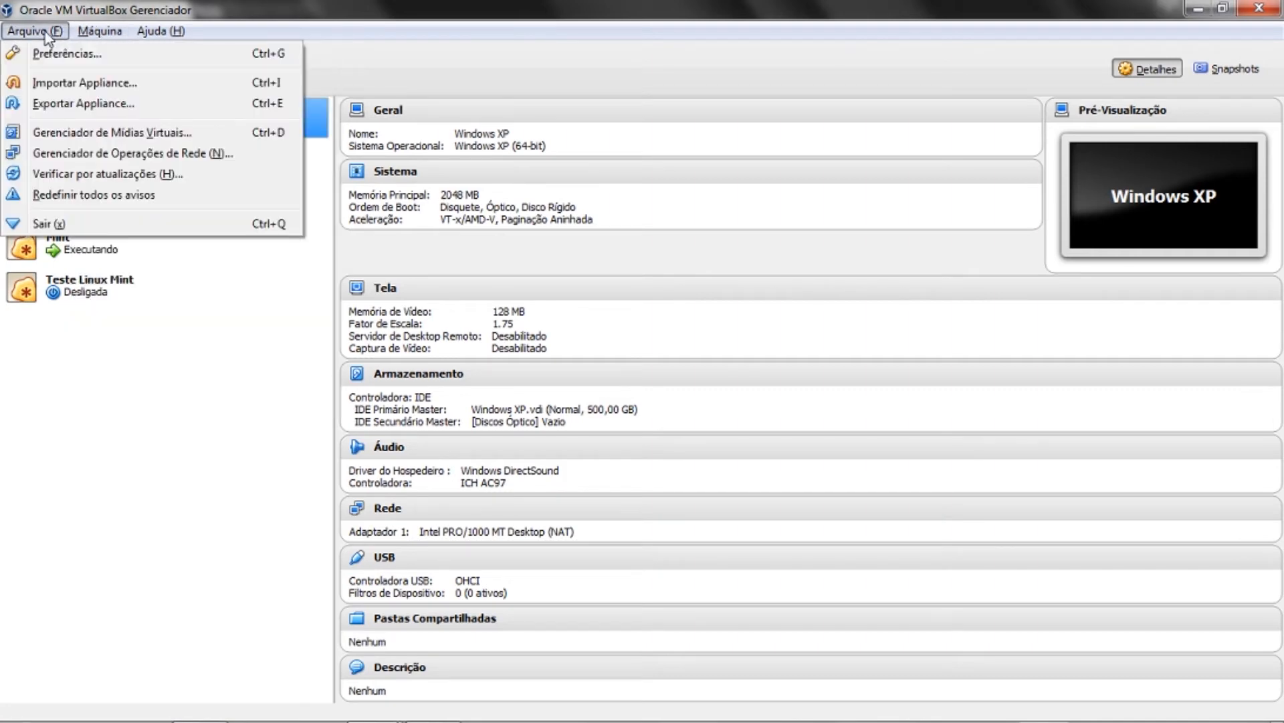
left_click(141, 105)
left_click(501, 398)
key("Up")
key("Up")
key("Down")
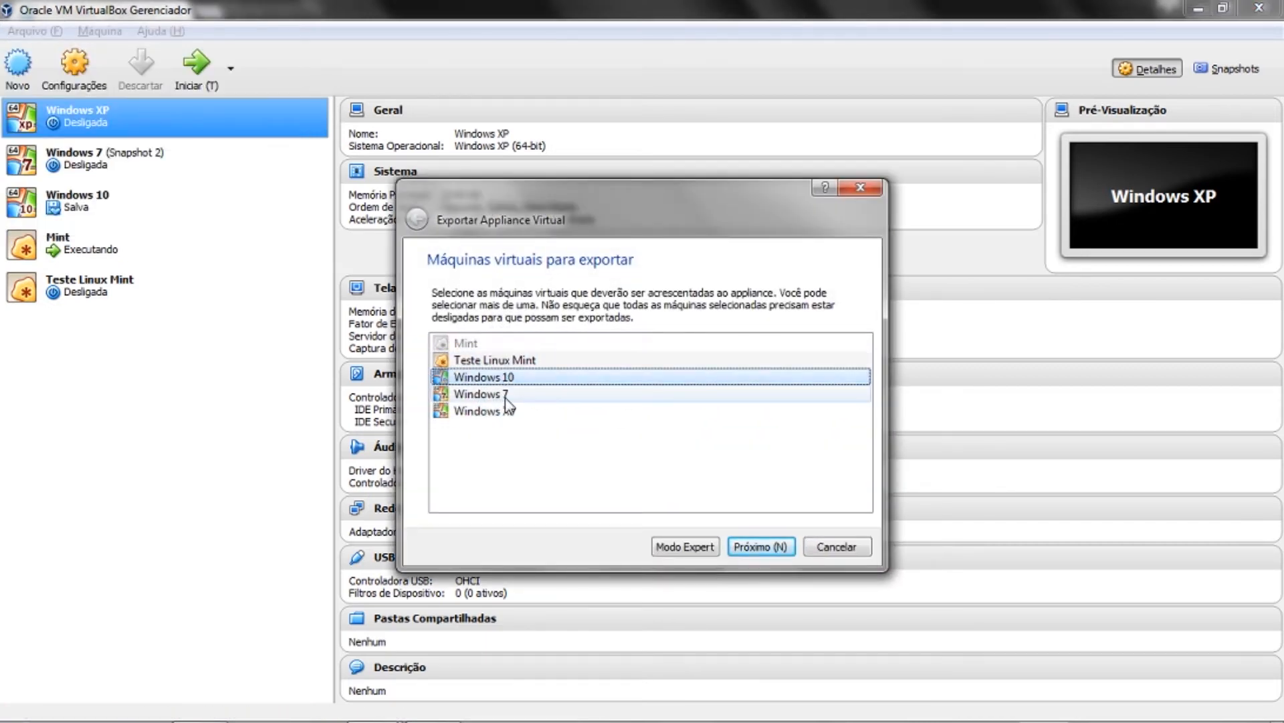
left_click(507, 396)
left_click(669, 503)
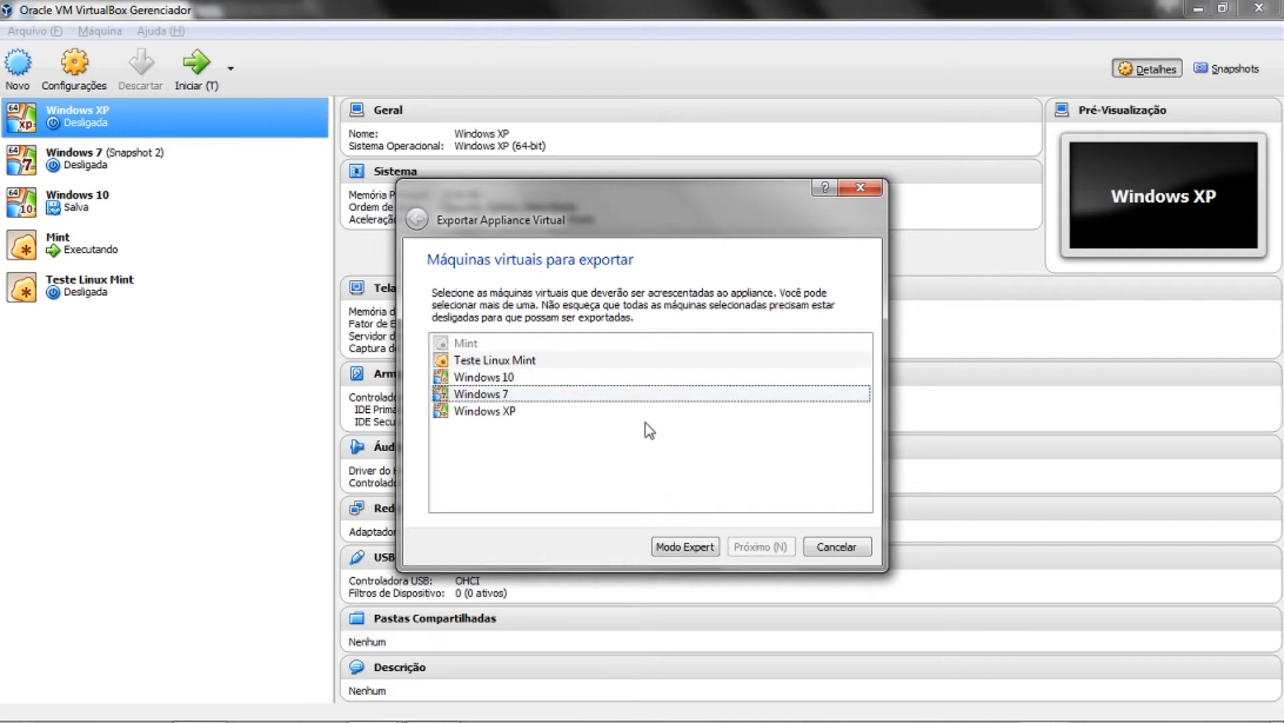
left_click(633, 395)
left_click(782, 545)
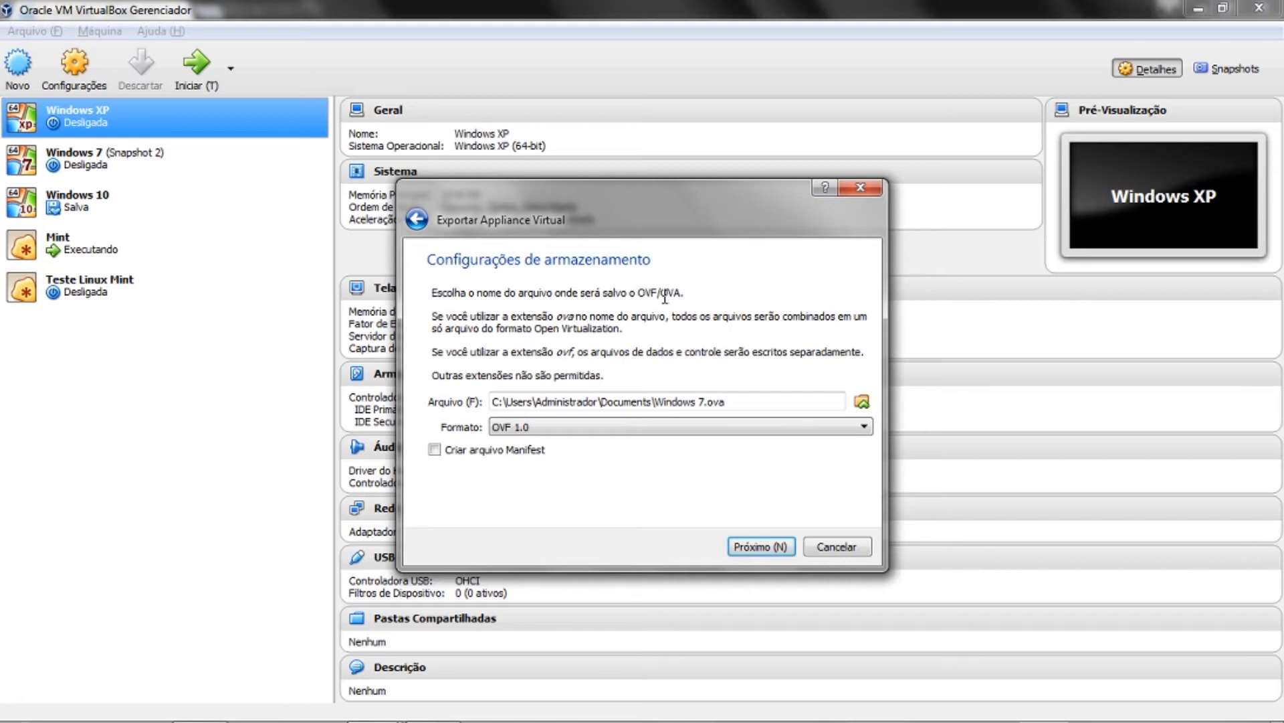
left_click(629, 426)
left_click(620, 423)
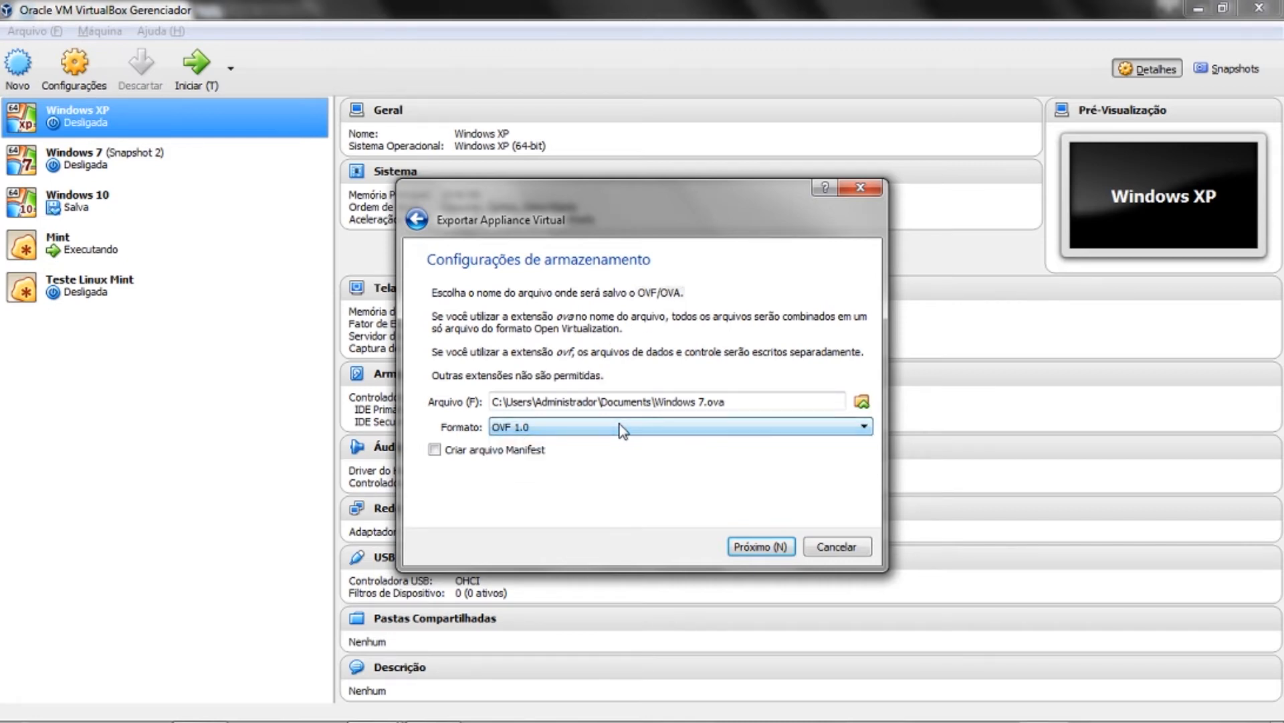
left_click(773, 545)
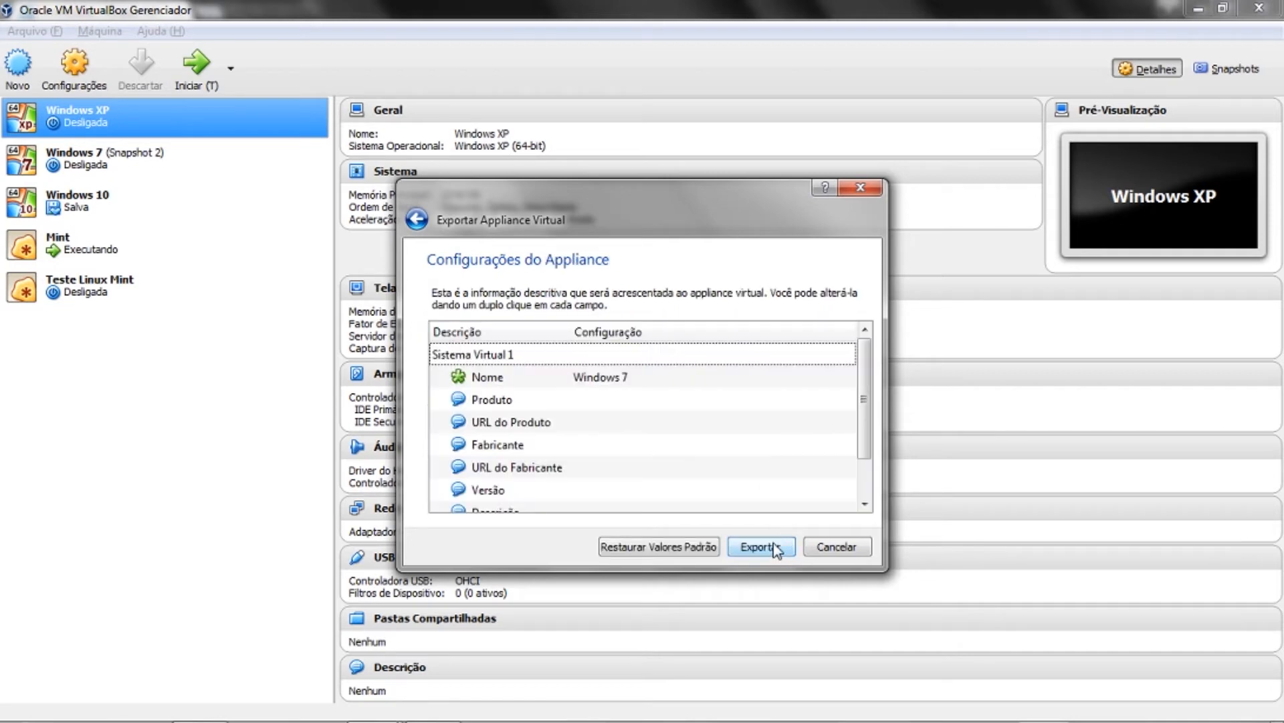
scroll(649, 401, "down", 1)
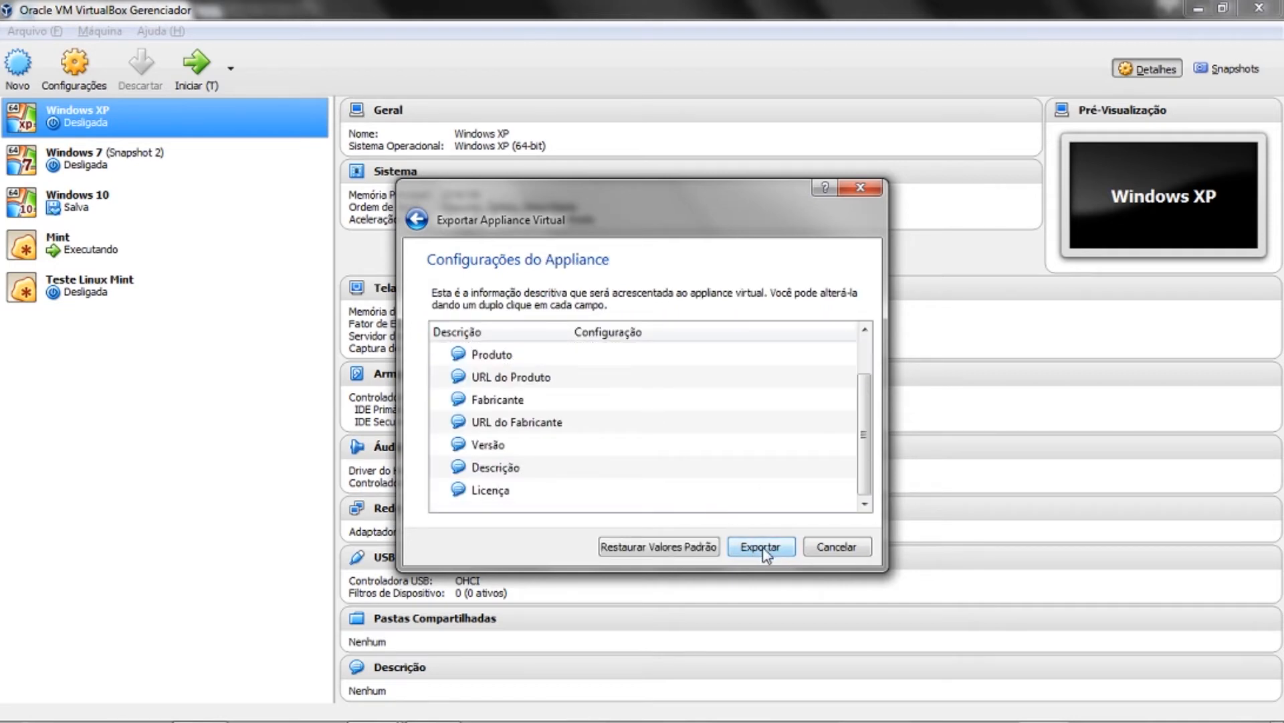
scroll(649, 431, "up", 1)
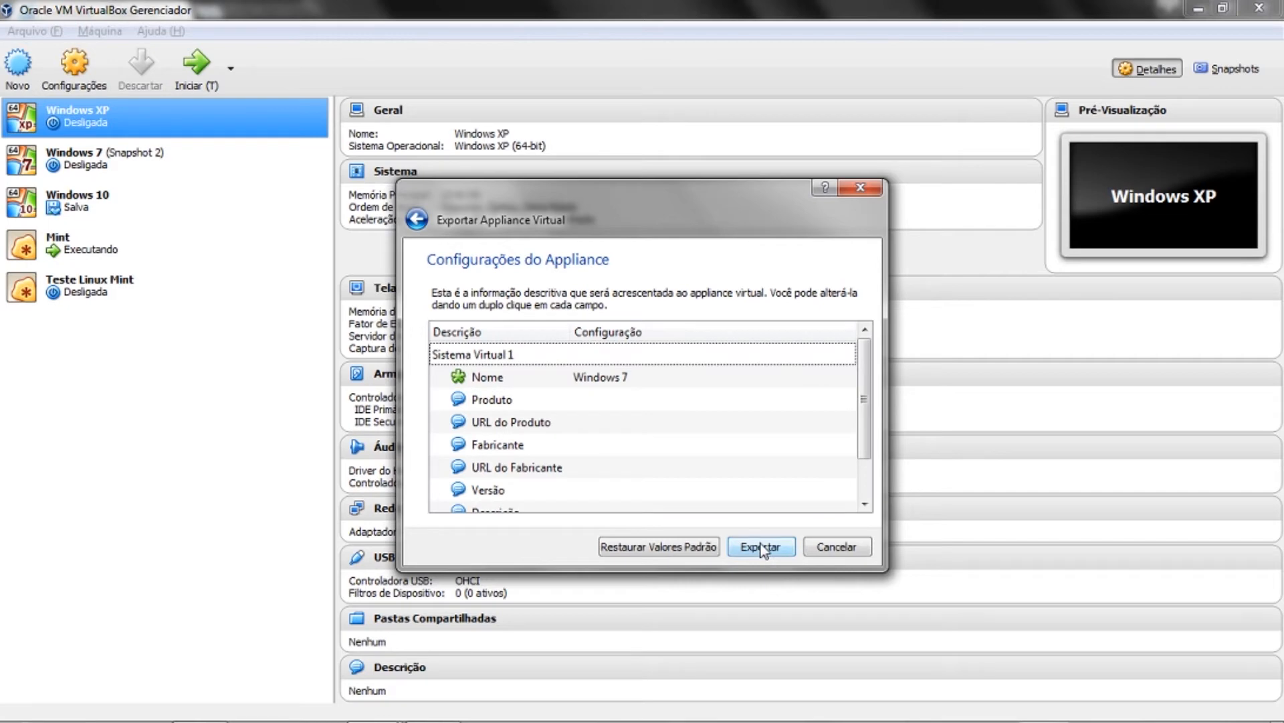
left_click(824, 546)
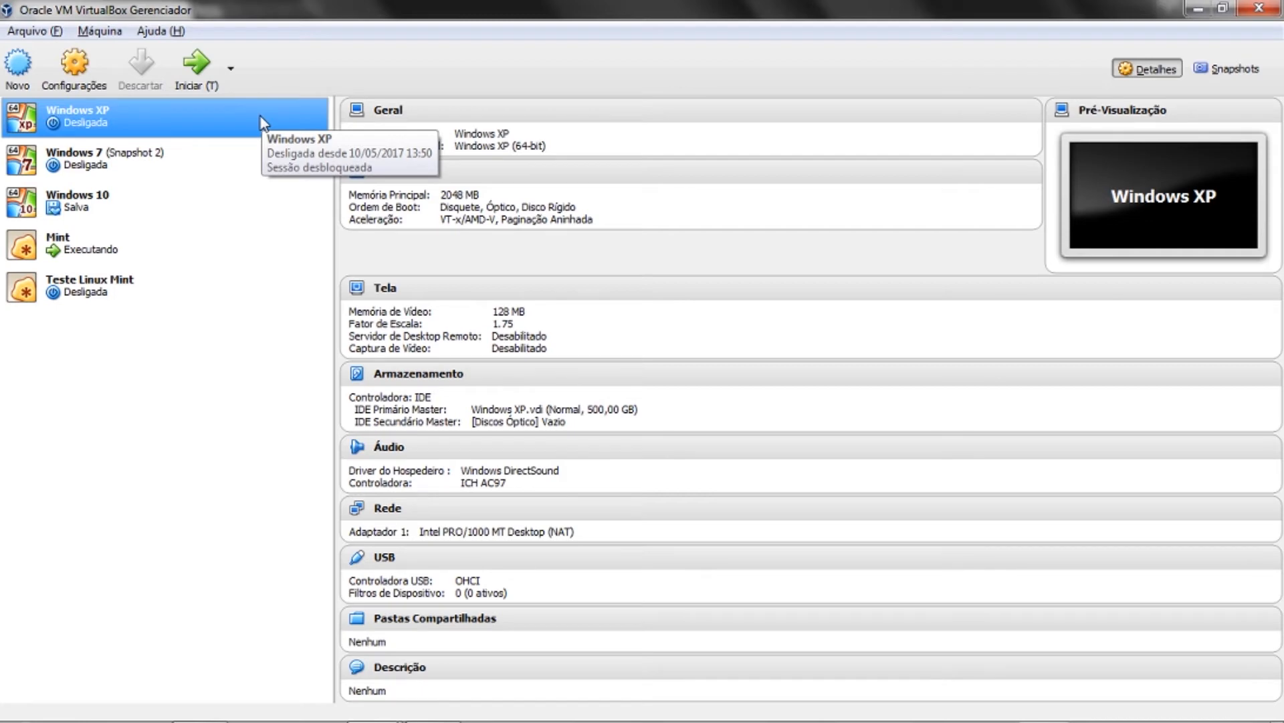
- Glance at the Arquivo menu, then select Teste Linux Mint to show its details
left_click(45, 31)
left_click(45, 32)
left_click(139, 303)
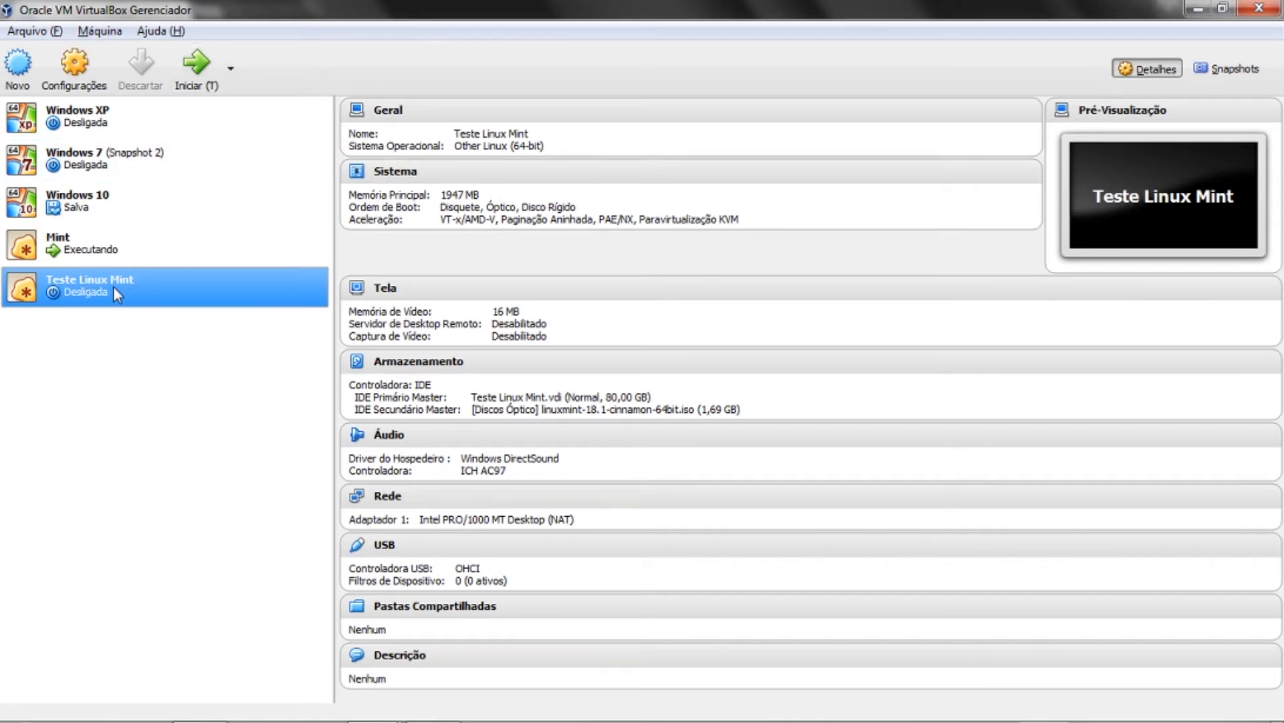
- Switch to the running Mint VM and power it off with Desligar a máquina
key("alt+Tab")
key("alt+Tab")
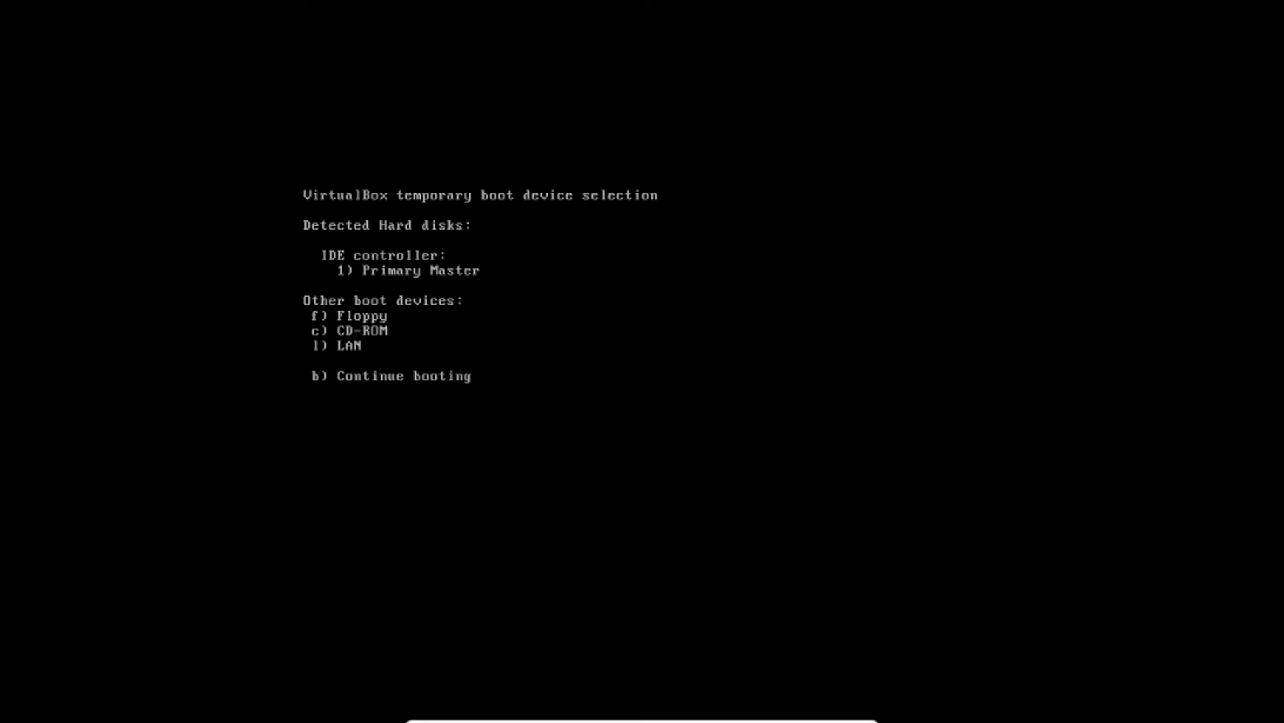
left_click(671, 721)
left_click(580, 717)
mouse_move(805, 721)
left_click(865, 712)
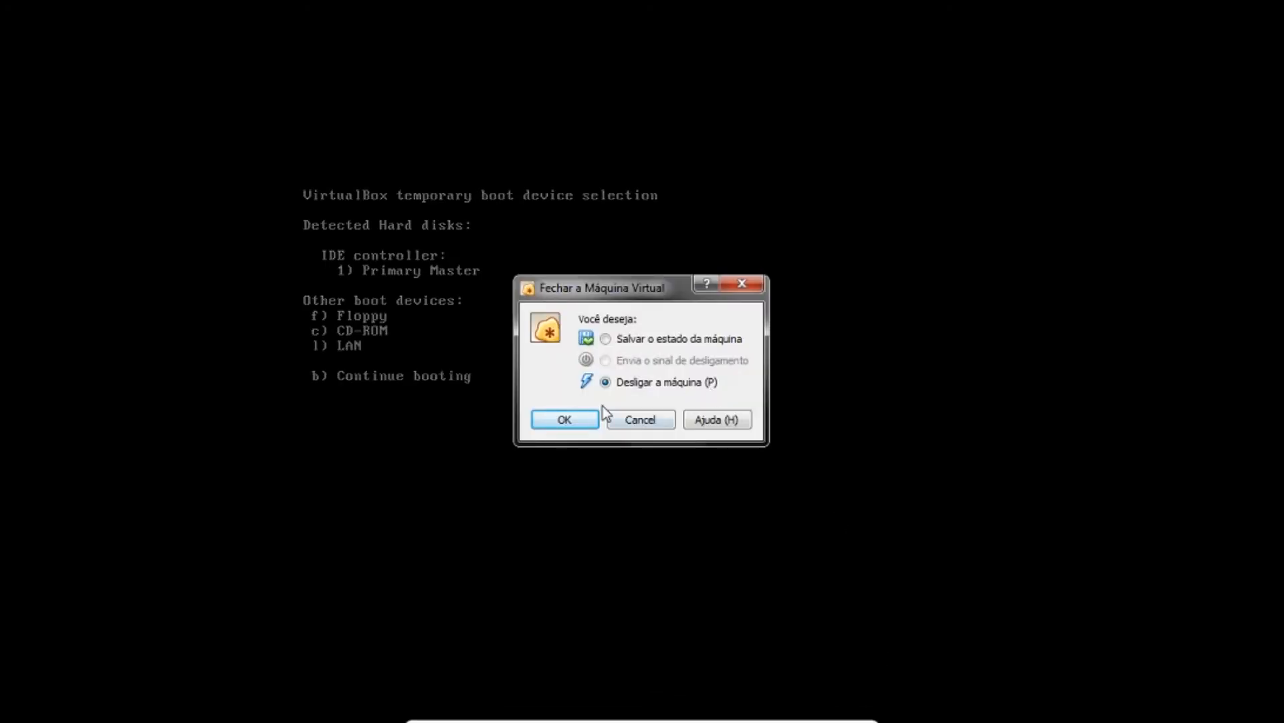
left_click(565, 417)
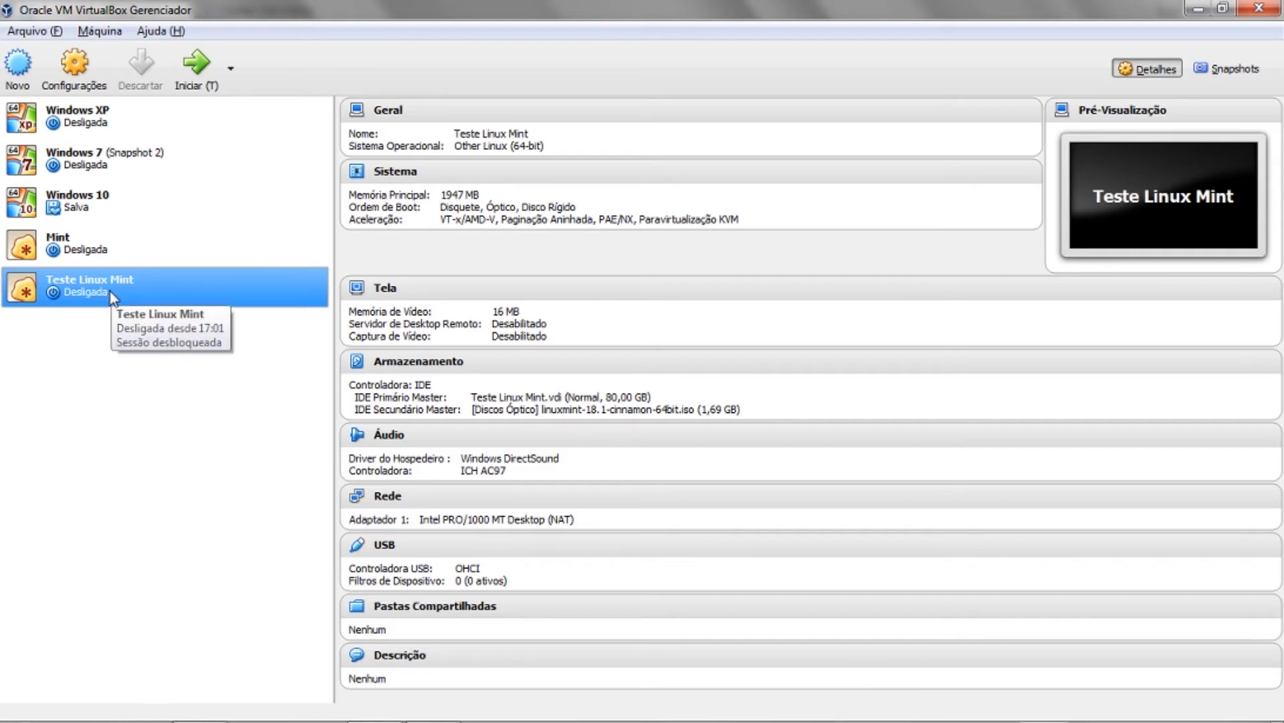
- Start Teste Linux Mint and interrupt its boot countdown at the Linux Mint 18.1 menu
left_click(196, 67)
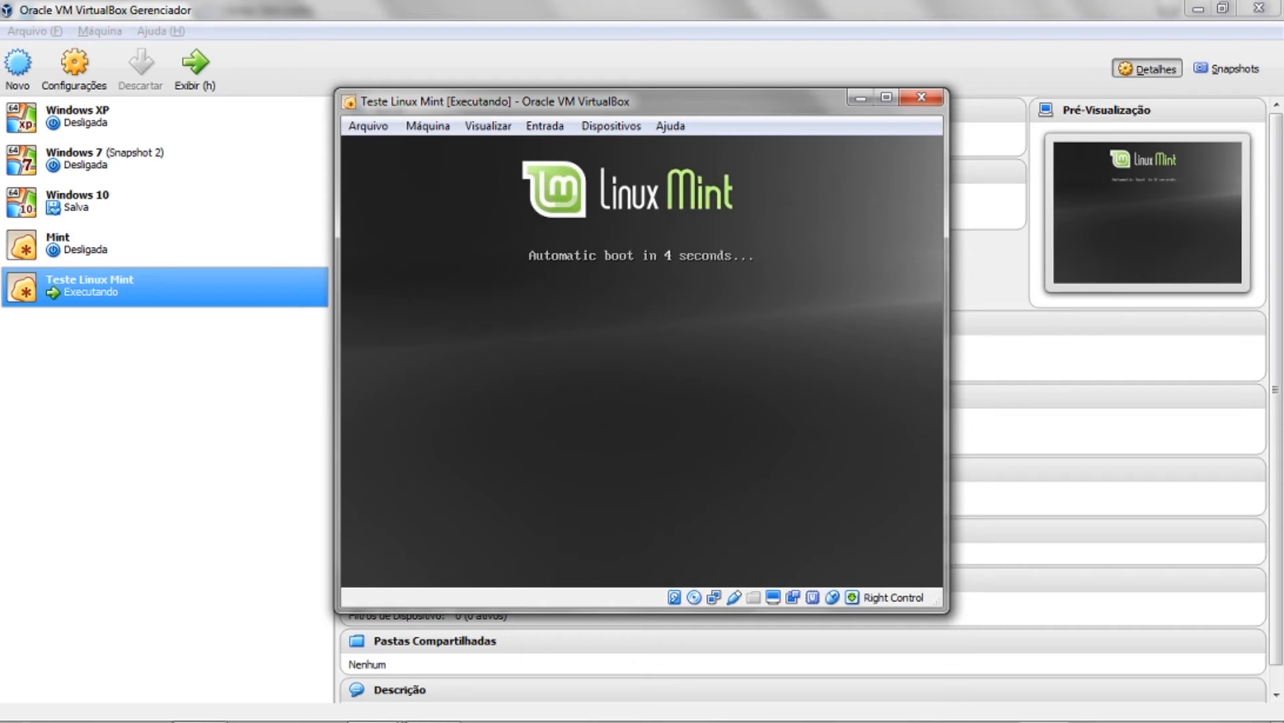
key("Escape")
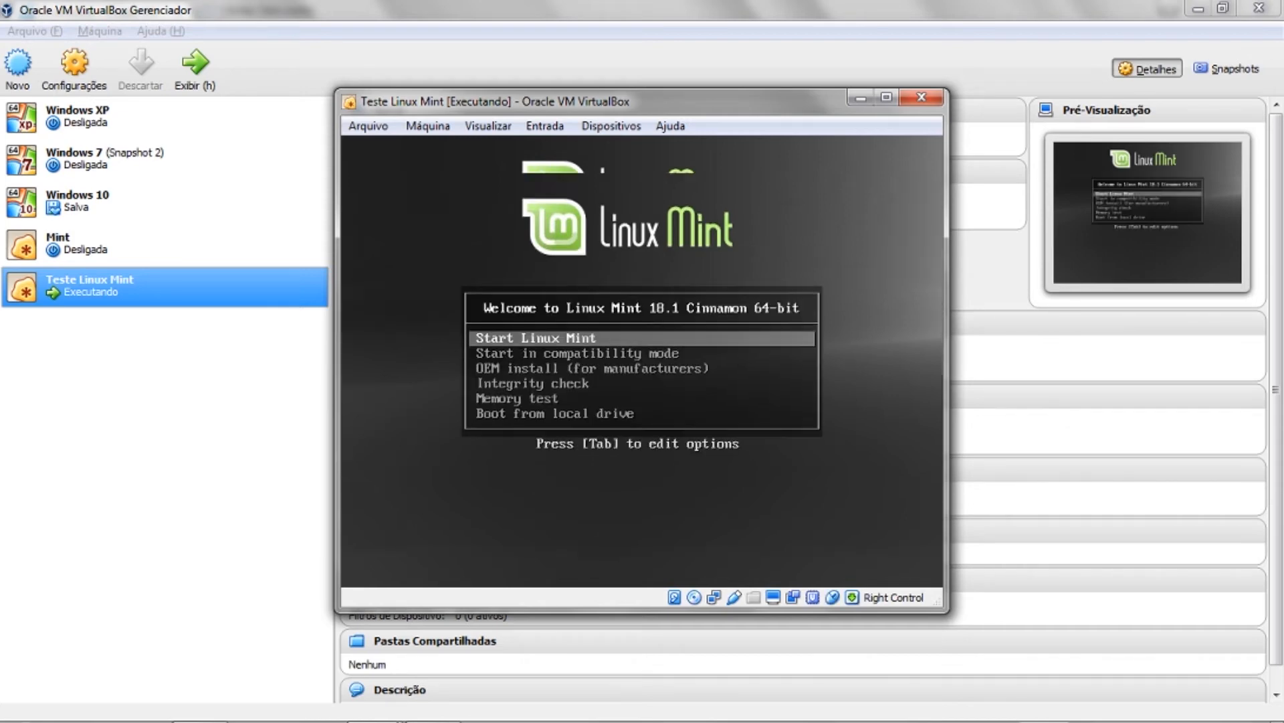
key("Escape")
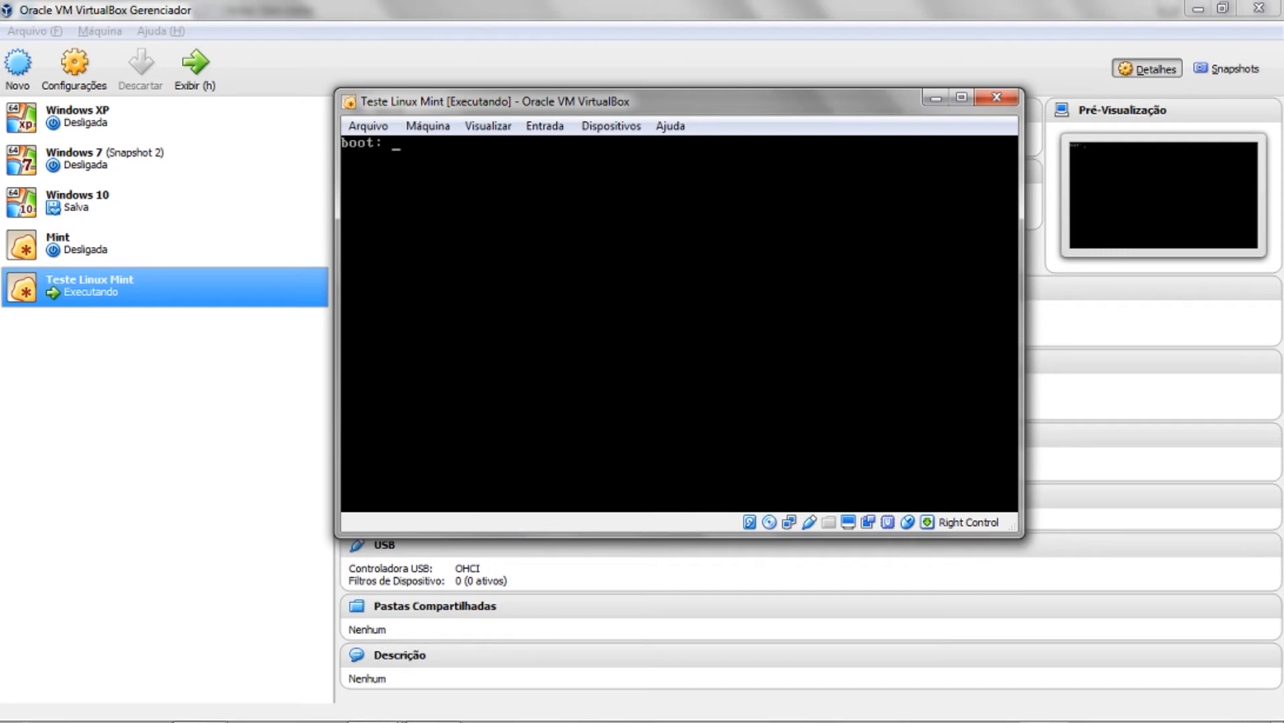
- Release the keyboard with Right Control and power the machine off via Desligar a máquina
key("Control_R")
left_click(997, 97)
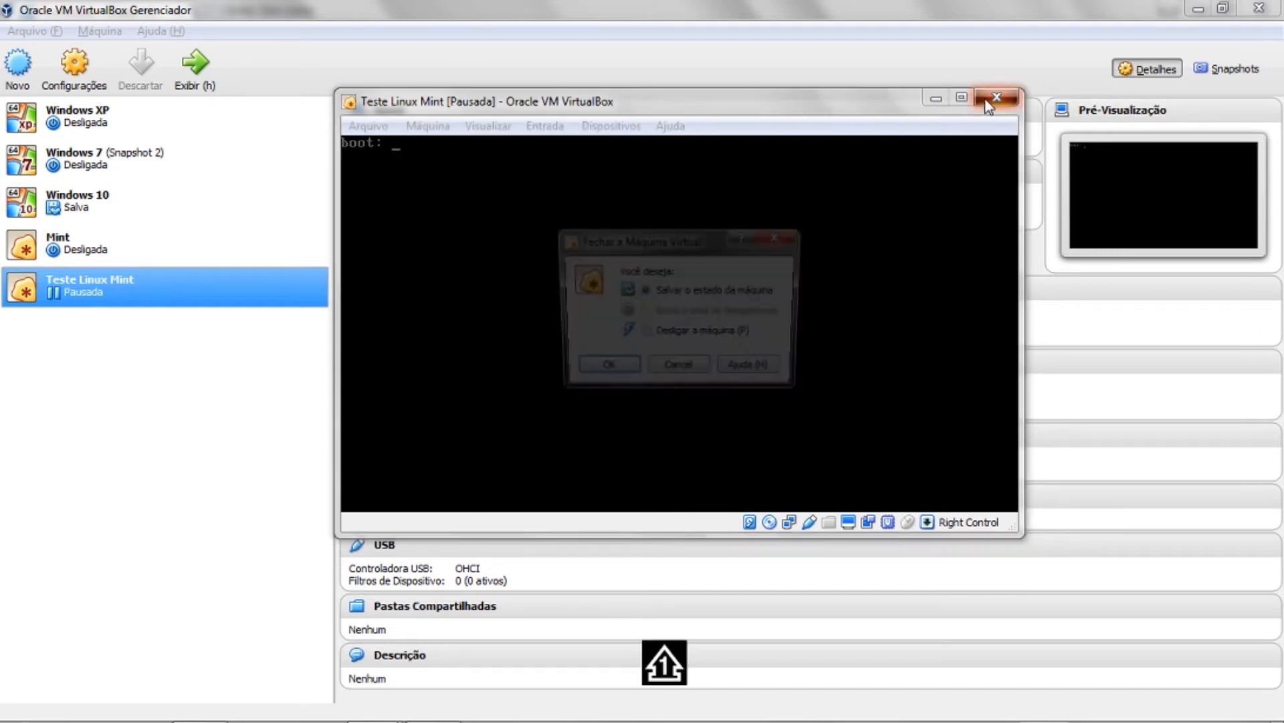
left_click(654, 335)
left_click(626, 373)
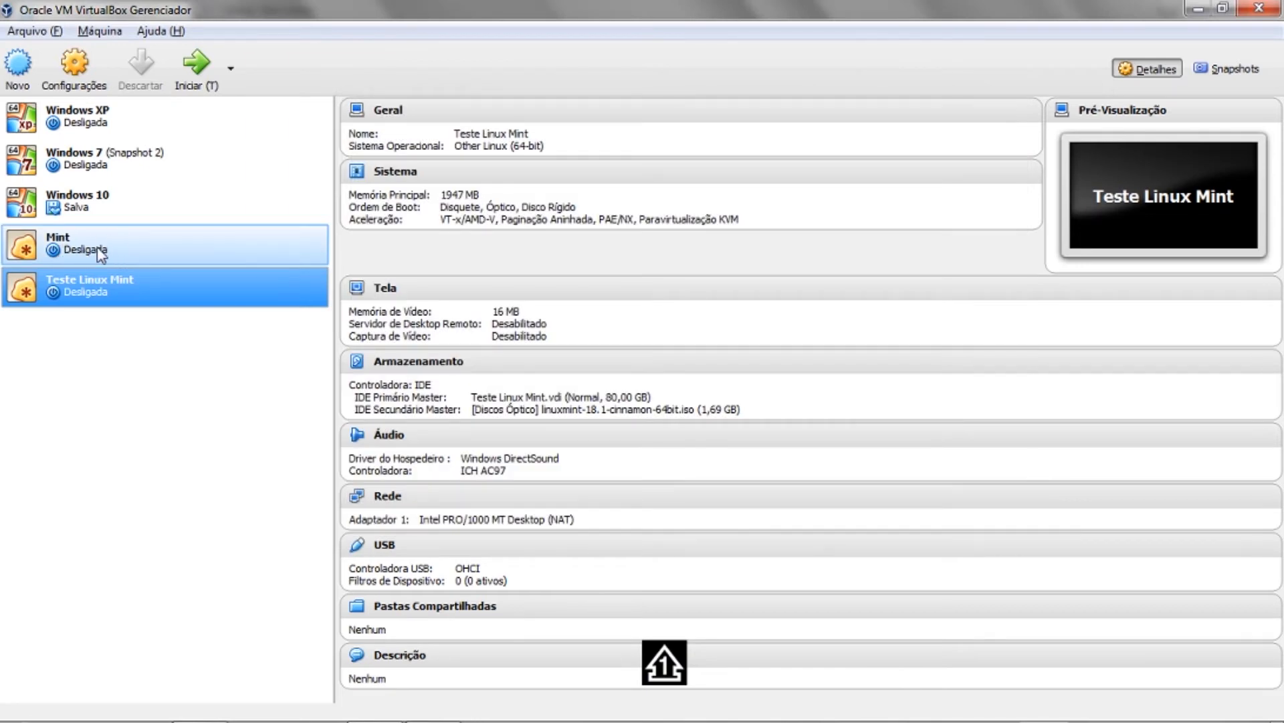
- Select and start Windows 7 (Snapshot 2), choosing 'Iniciar o Windows Normalmente' at the recovery screen
left_click(141, 129)
left_click(126, 163)
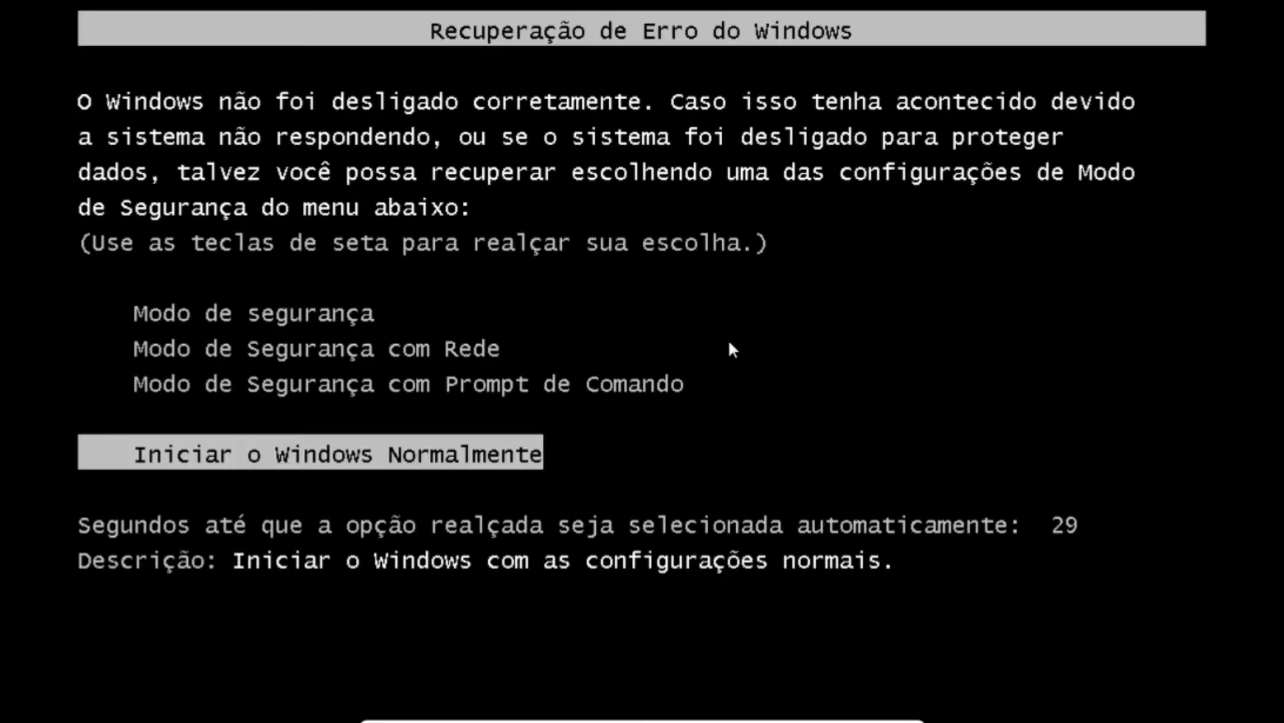
key("Return")
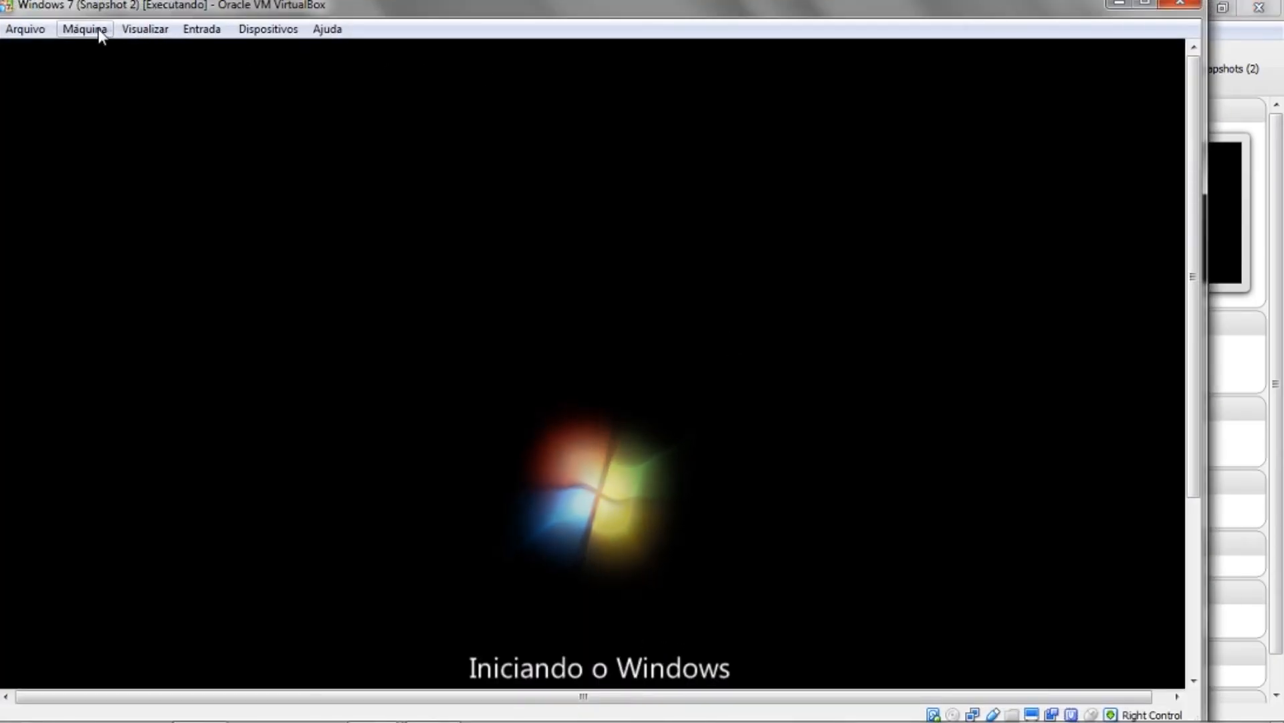
- Browse the running Windows 7 window's Visualizar and Dispositivos menus
left_click(129, 31)
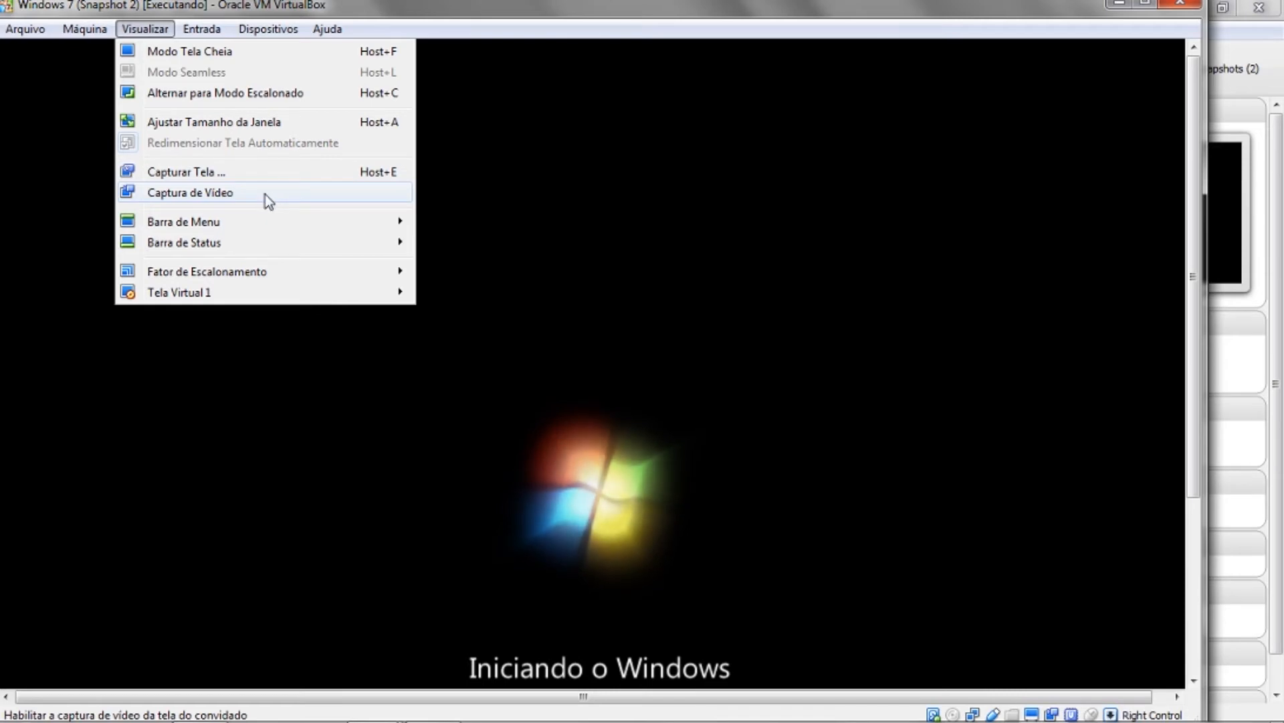
mouse_move(266, 289)
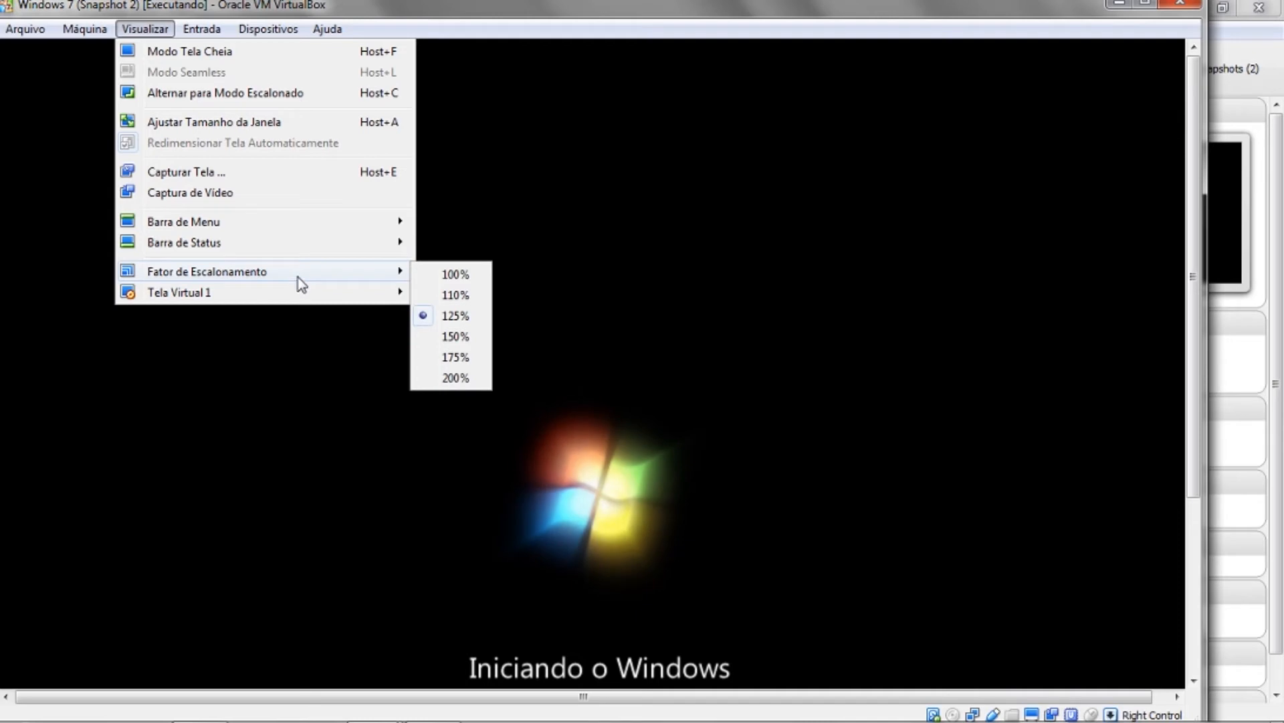
mouse_move(269, 29)
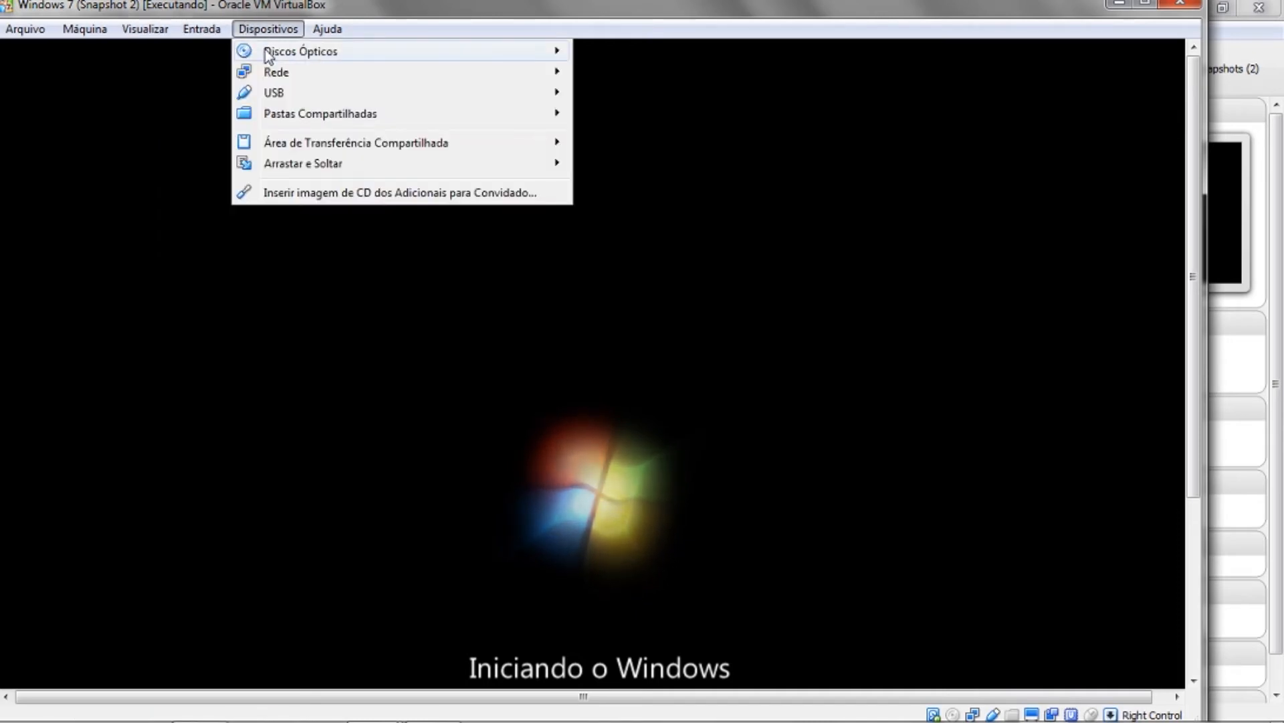
mouse_move(459, 47)
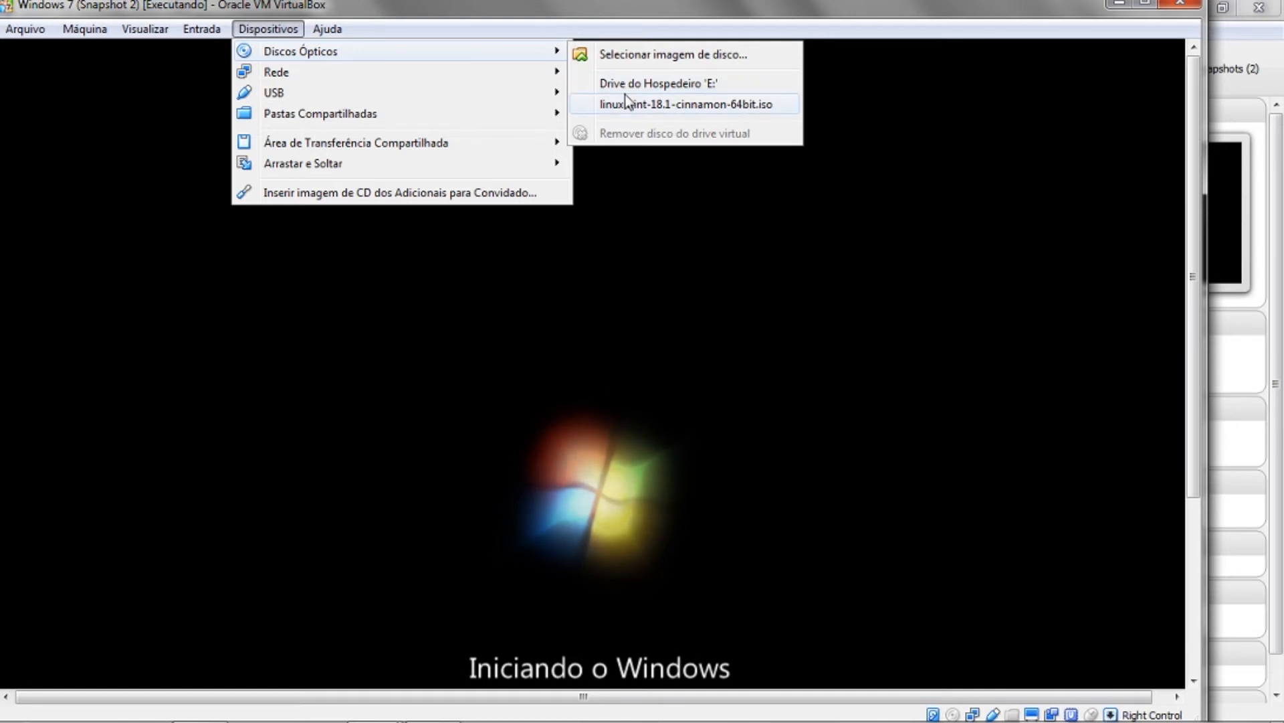
mouse_move(503, 114)
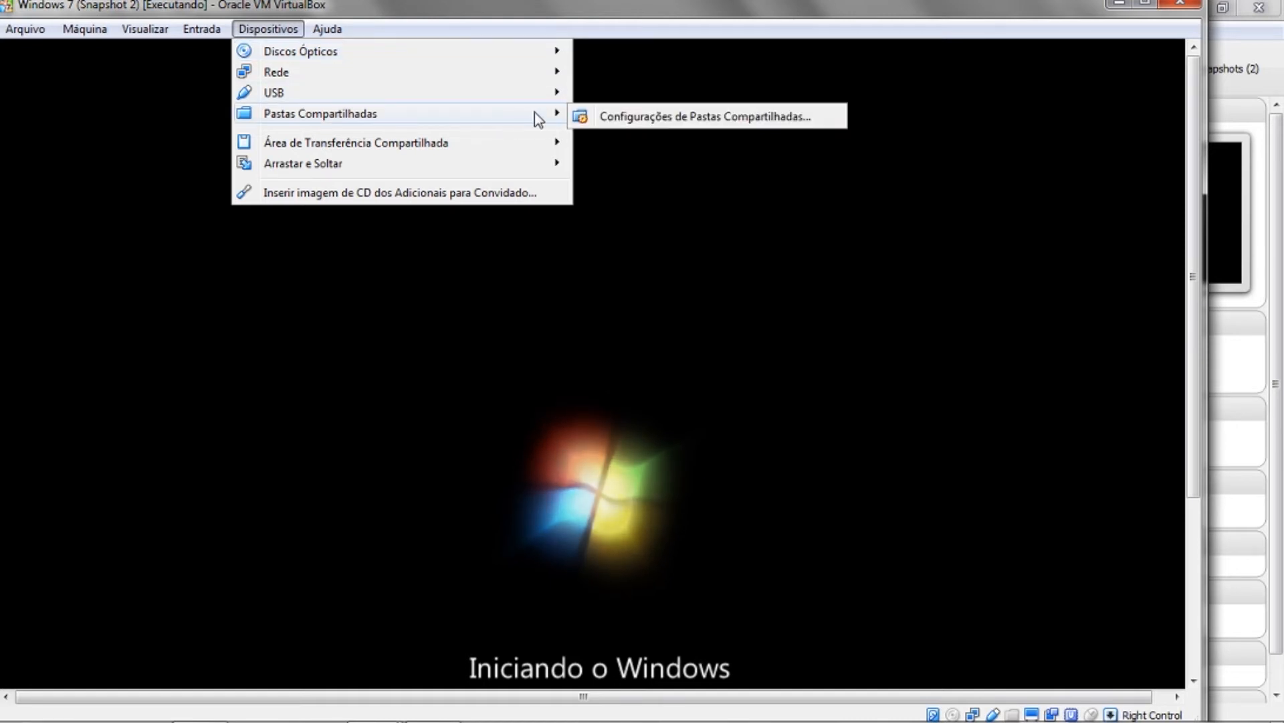
mouse_move(415, 171)
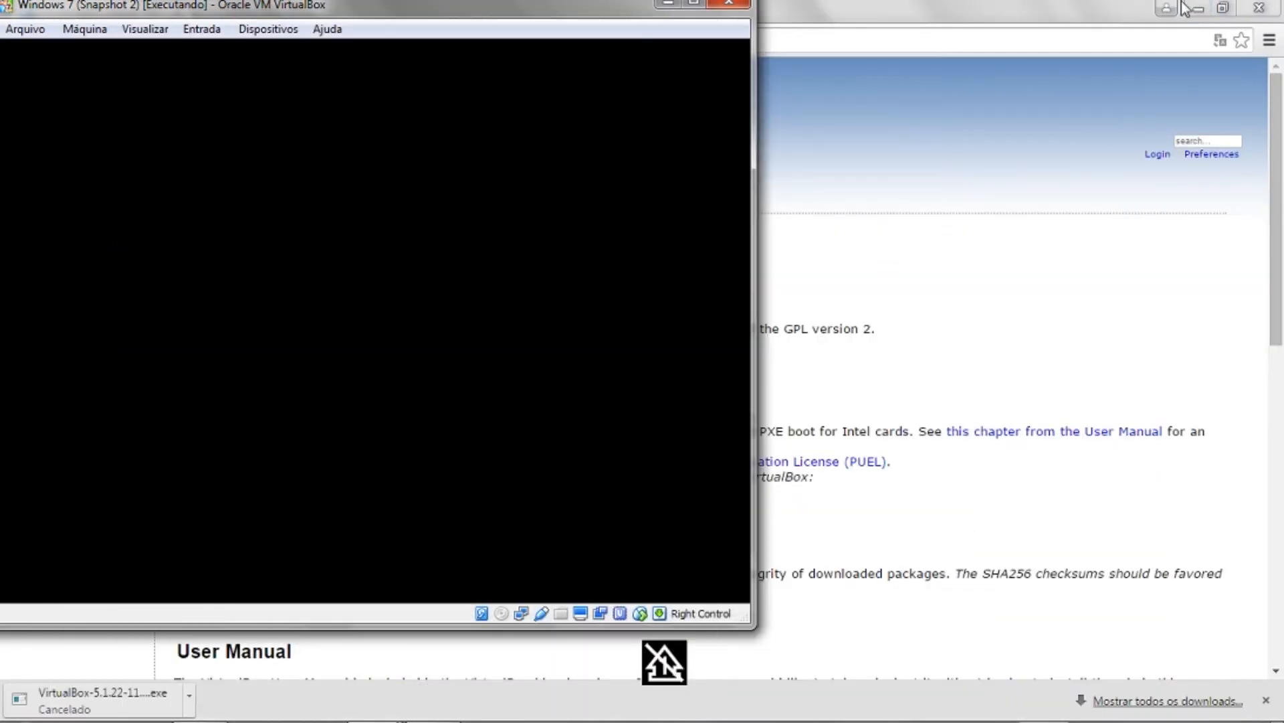
- Minimize the windows behind the VM, including OBS Studio, to reveal the host desktop
left_click(1194, 8)
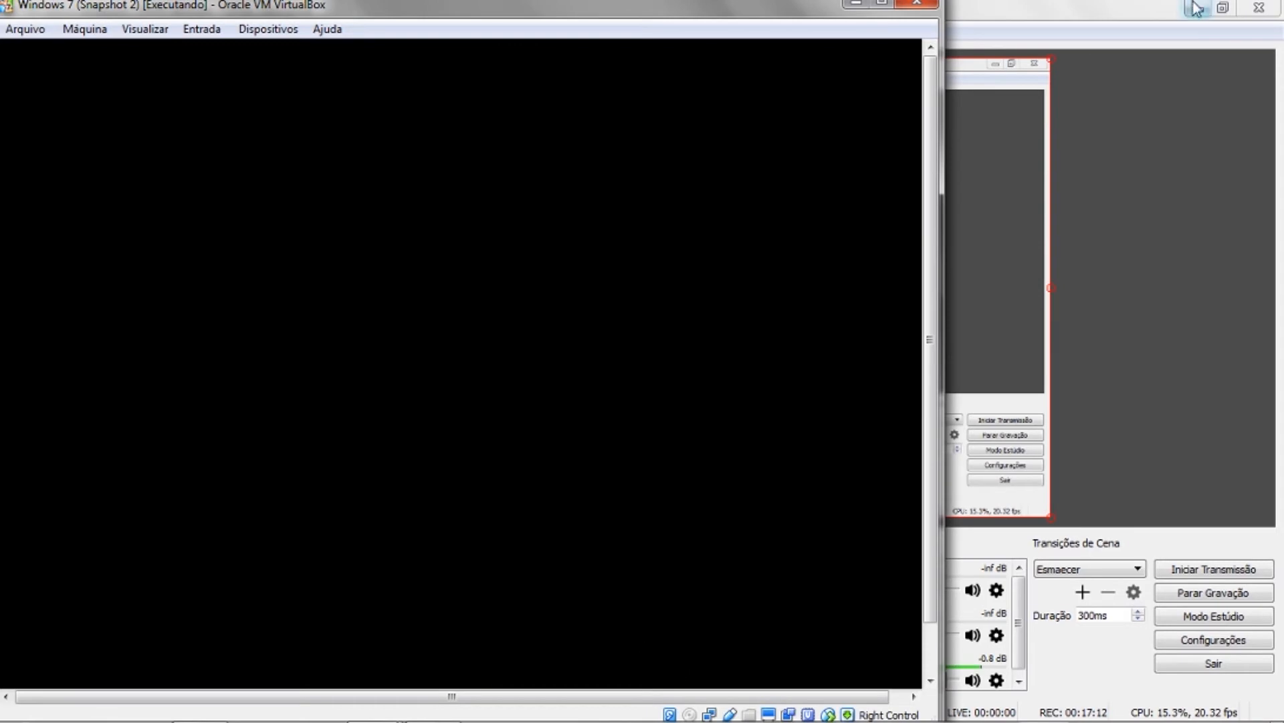
left_click(1198, 8)
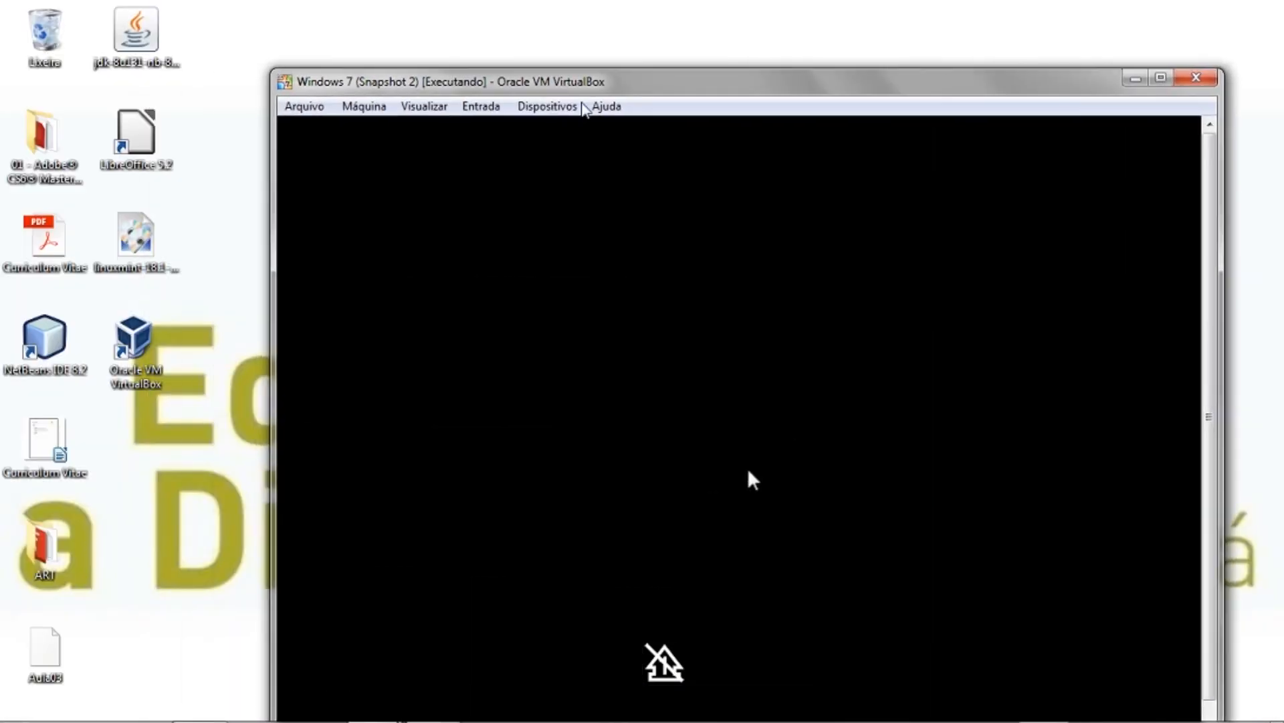
left_click(140, 244)
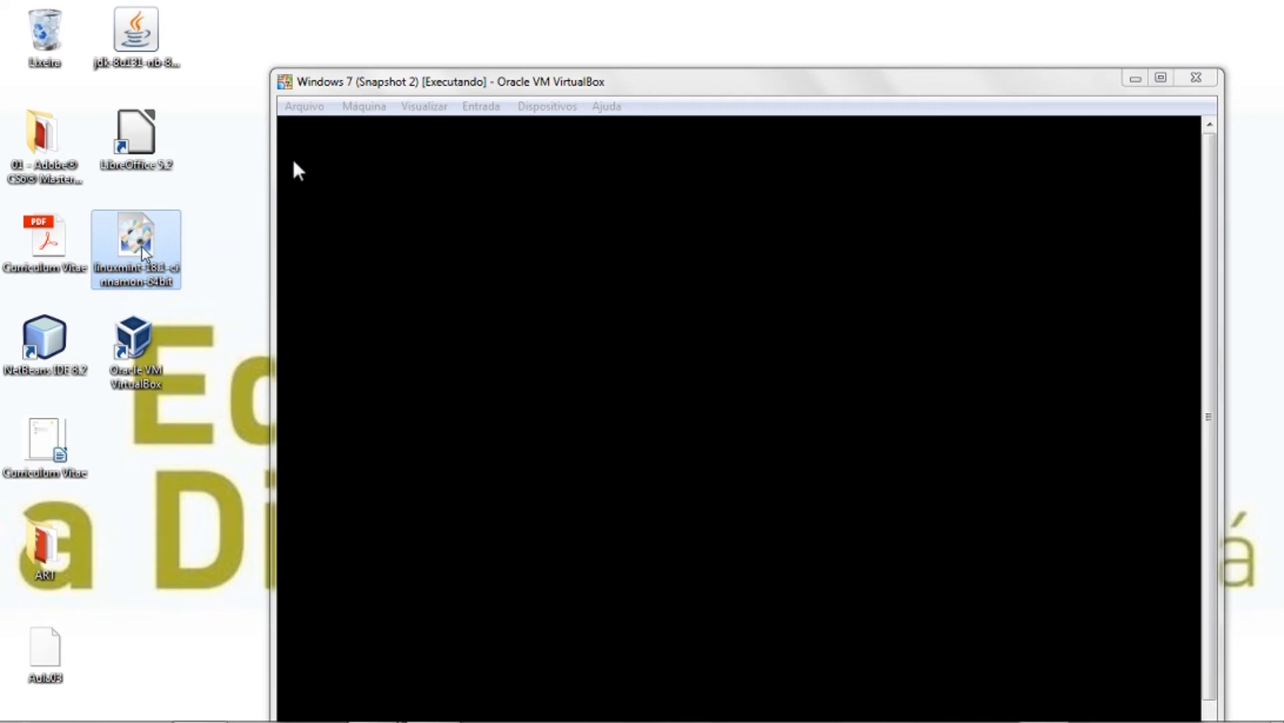
- Move the Windows 7 window up-left and enter the account password at the Senha field, retrying after the error
left_click(543, 87)
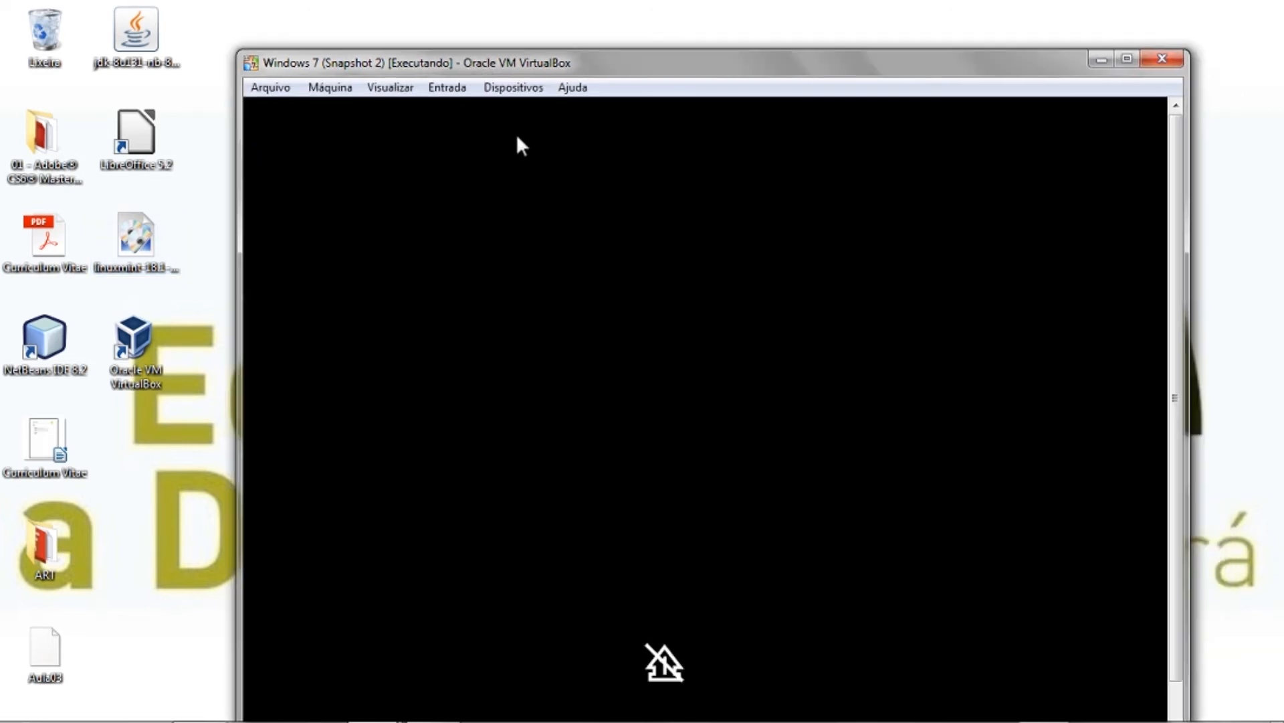
left_click_drag(583, 61, 558, 21)
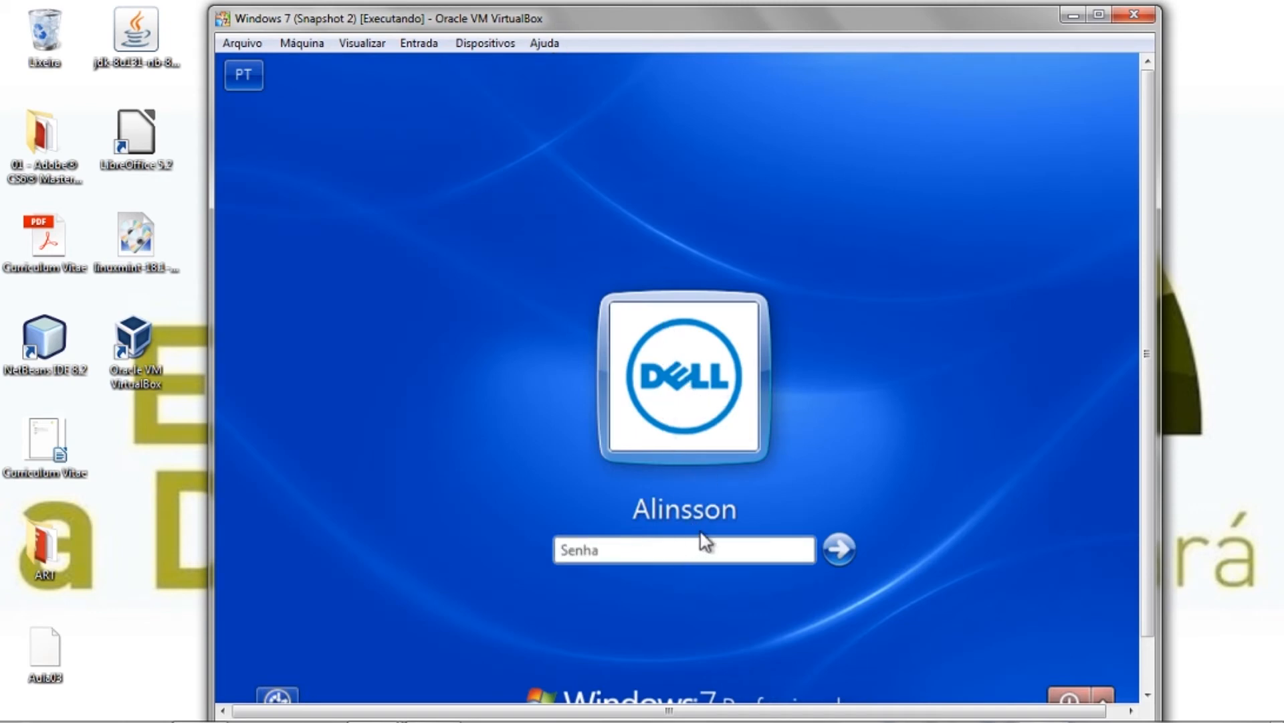
type("•••")
key("Return")
key("Return")
type("1234")
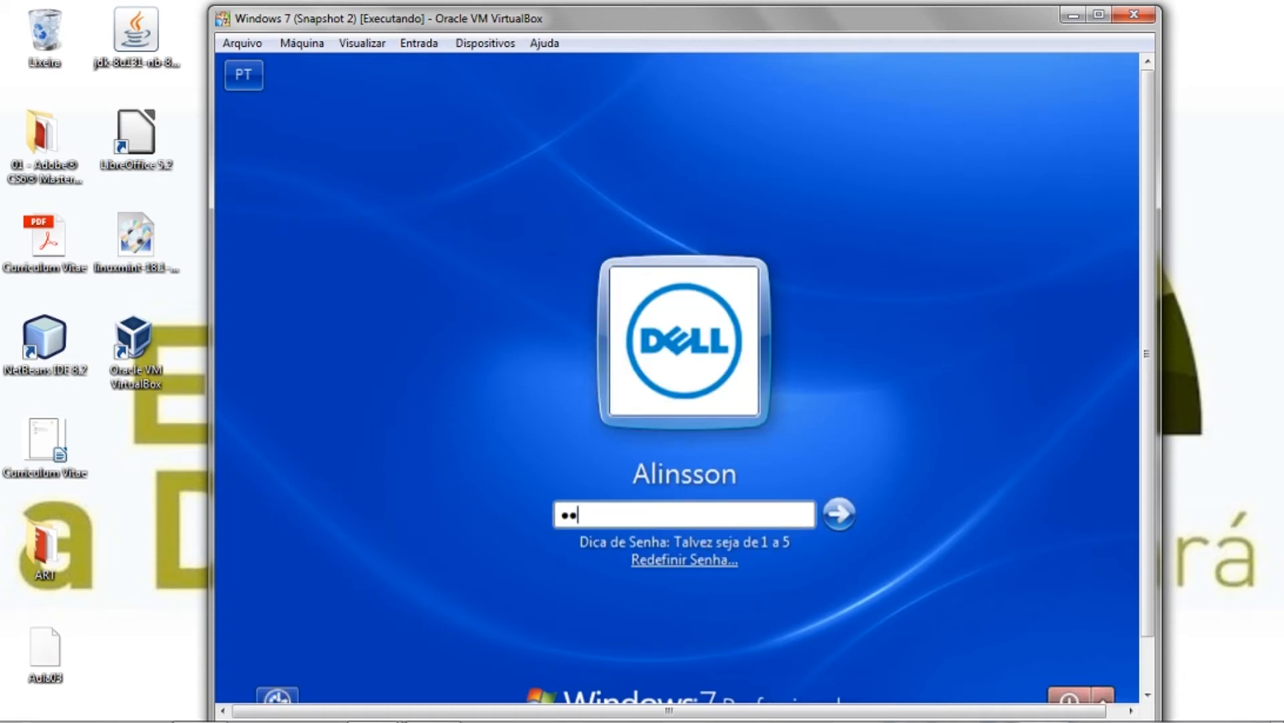
key("Return")
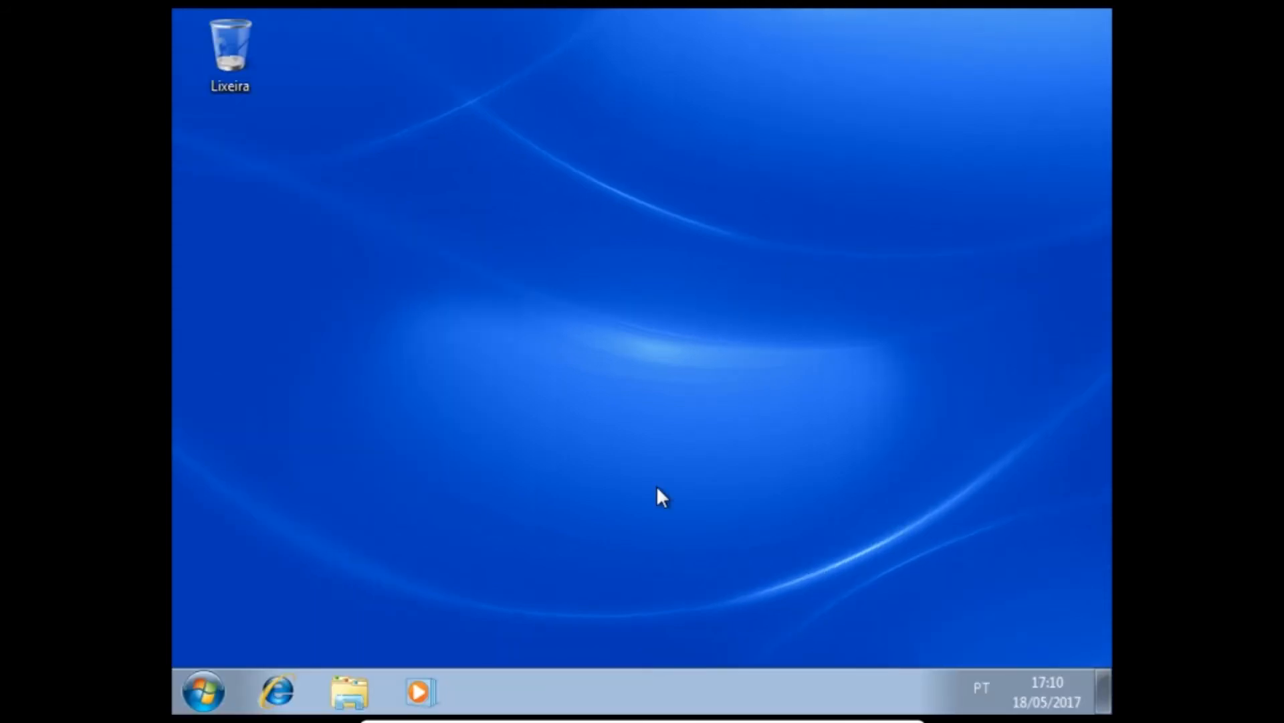
- Look through the Windows 7 guest's Start menu, network status and volume flyouts
left_click(201, 700)
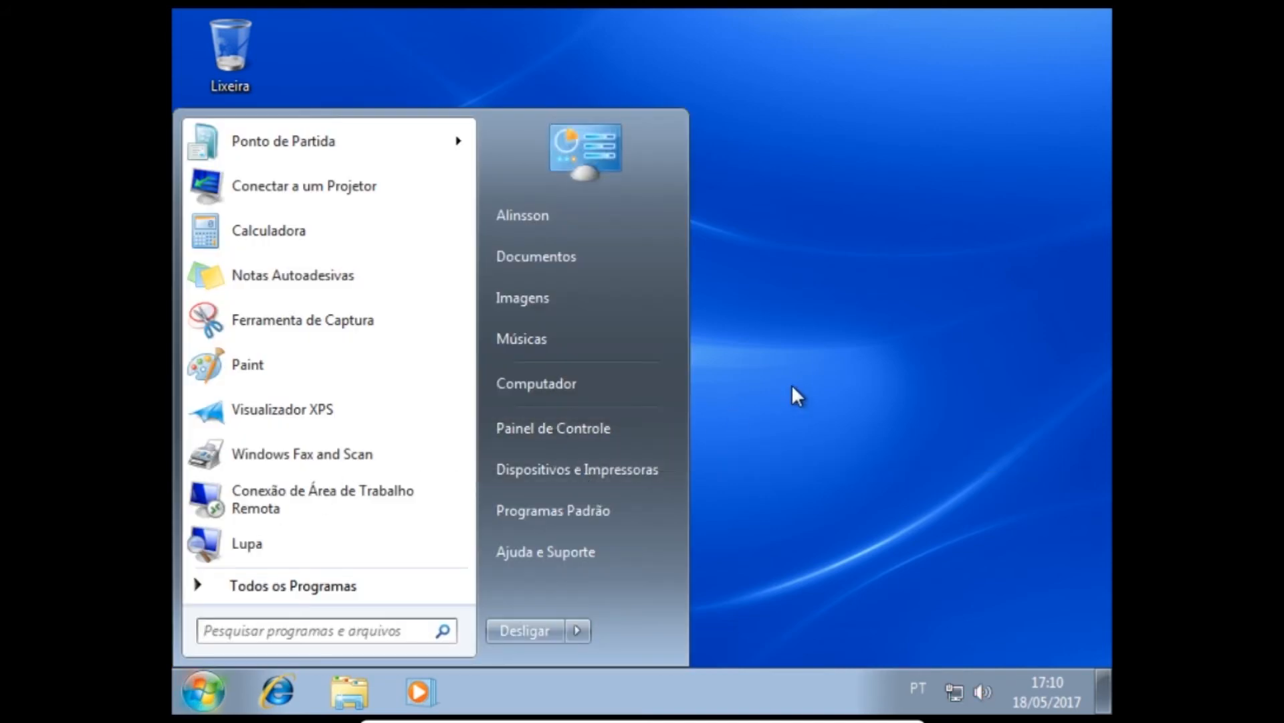
left_click(861, 365)
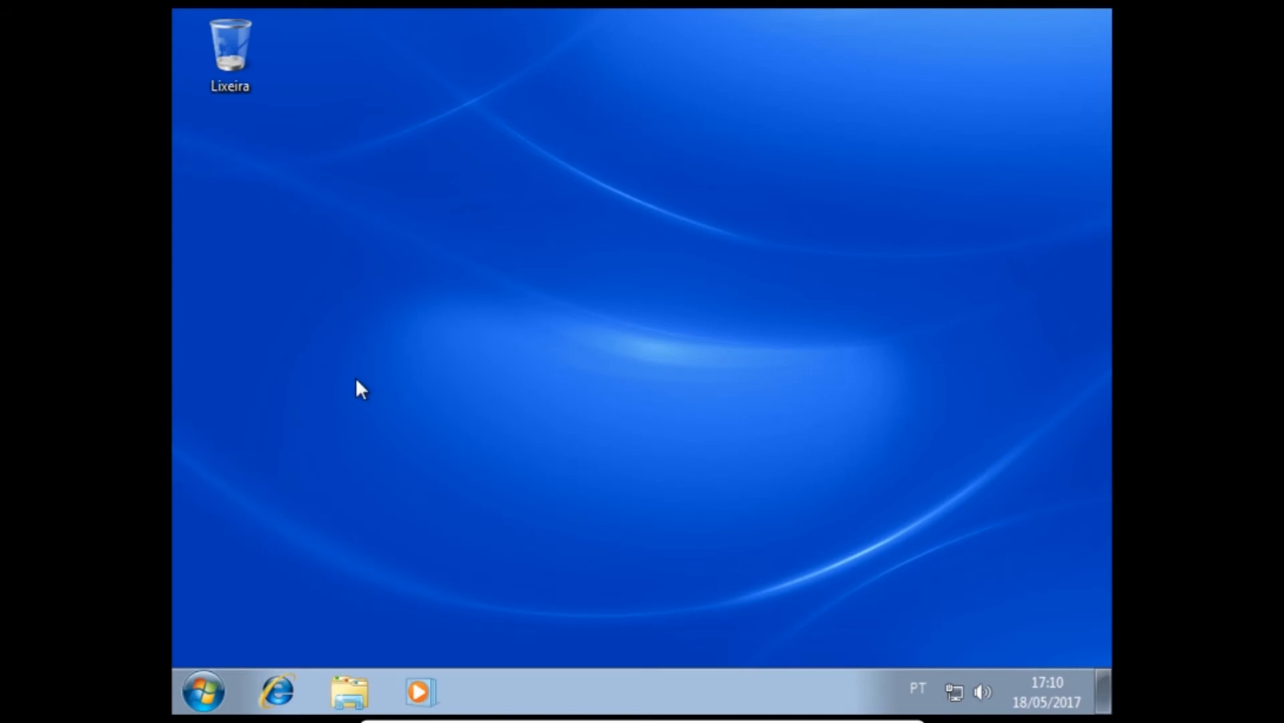
left_click(956, 695)
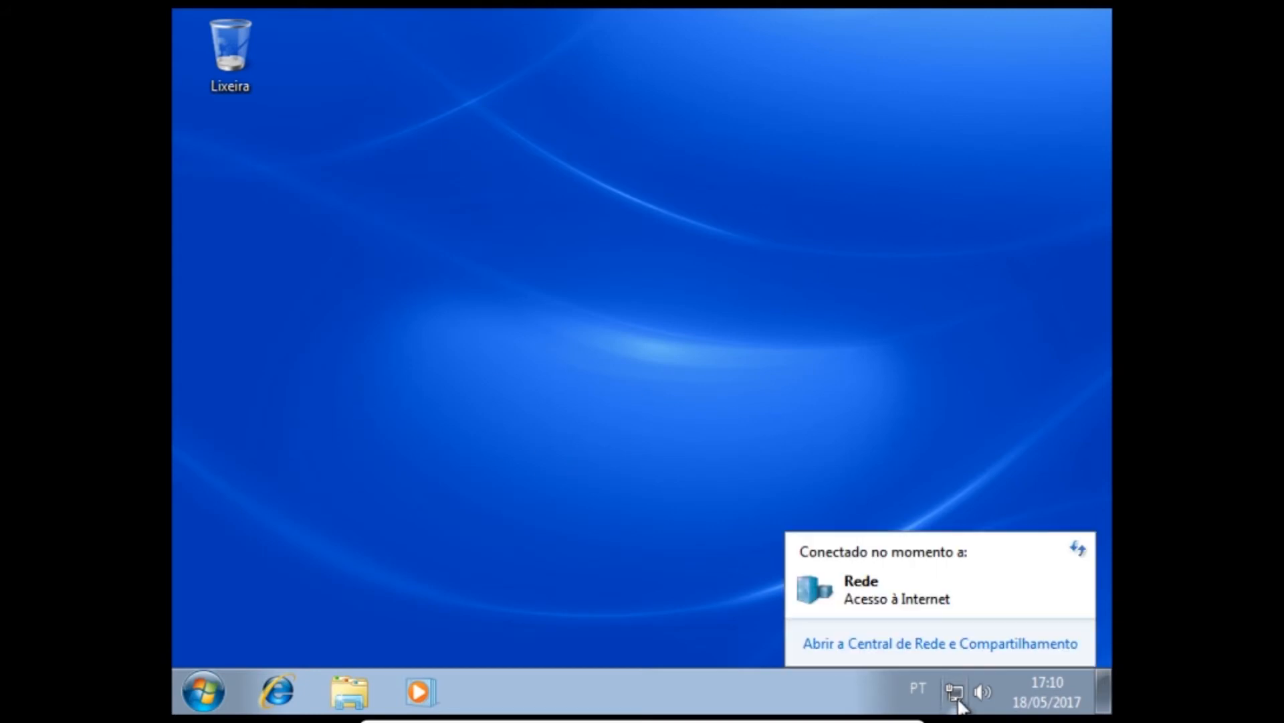
left_click(981, 694)
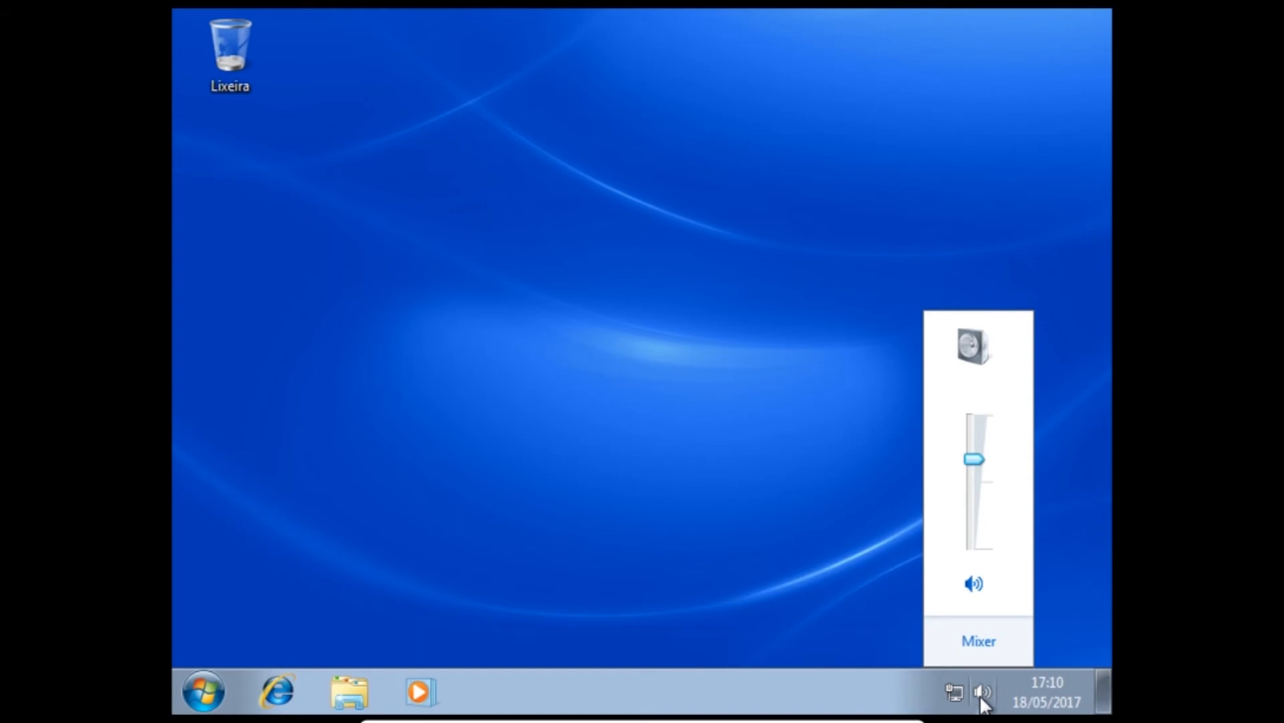
left_click(697, 431)
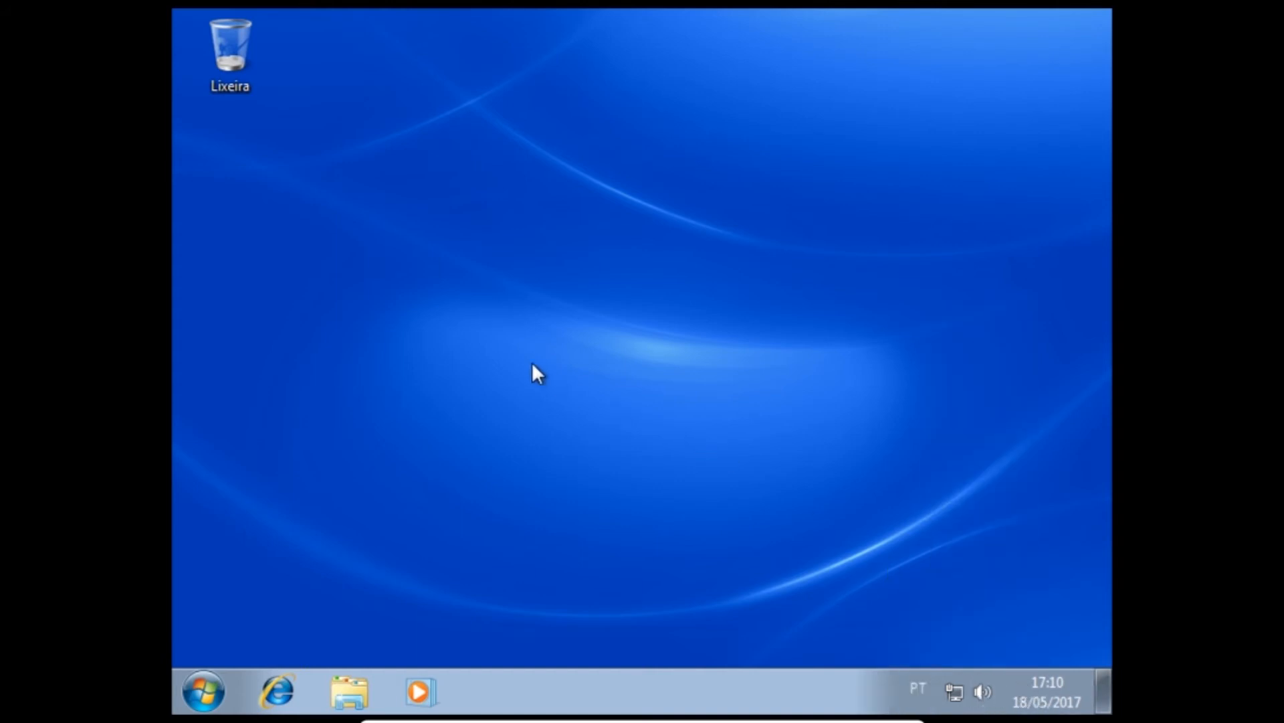
- Close the Windows 7 virtual machine from the mini toolbar and confirm with OK
mouse_move(498, 714)
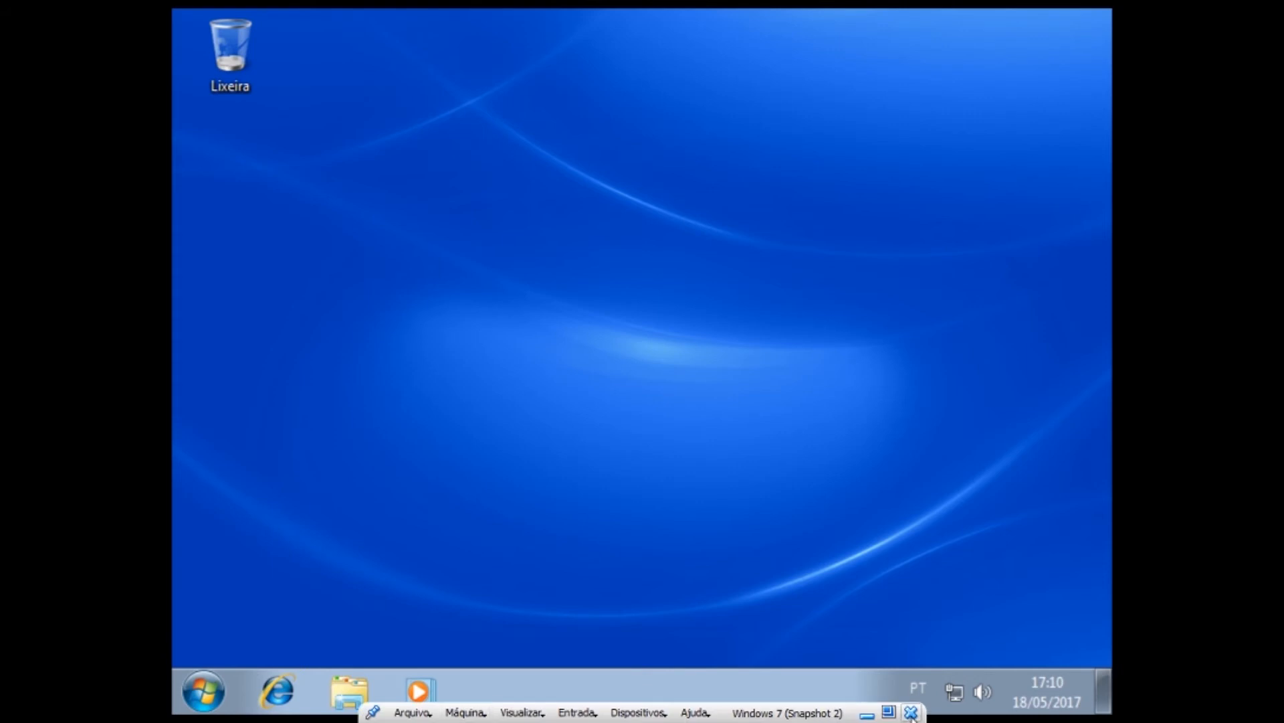
left_click(911, 713)
left_click(582, 429)
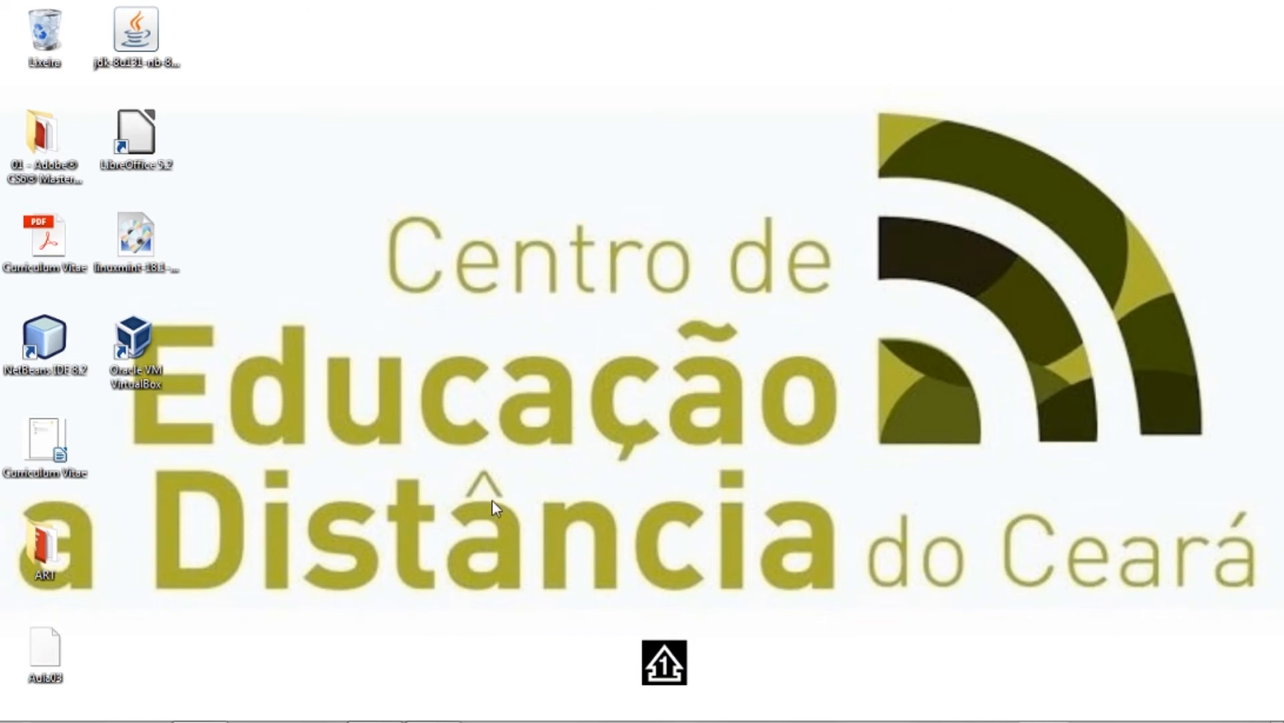
- Return to the VirtualBox Manager, select Teste Linux Mint, and double-click it to start it
key("alt+Tab")
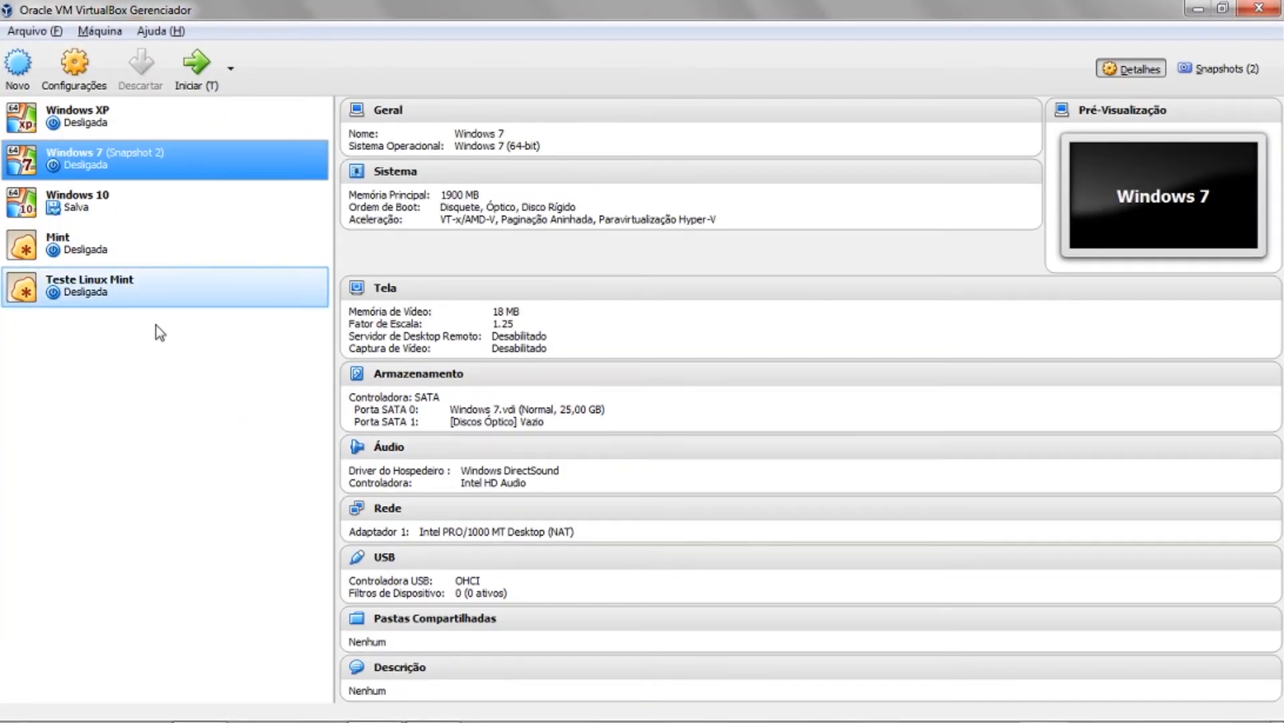
left_click(94, 244)
left_click(103, 278)
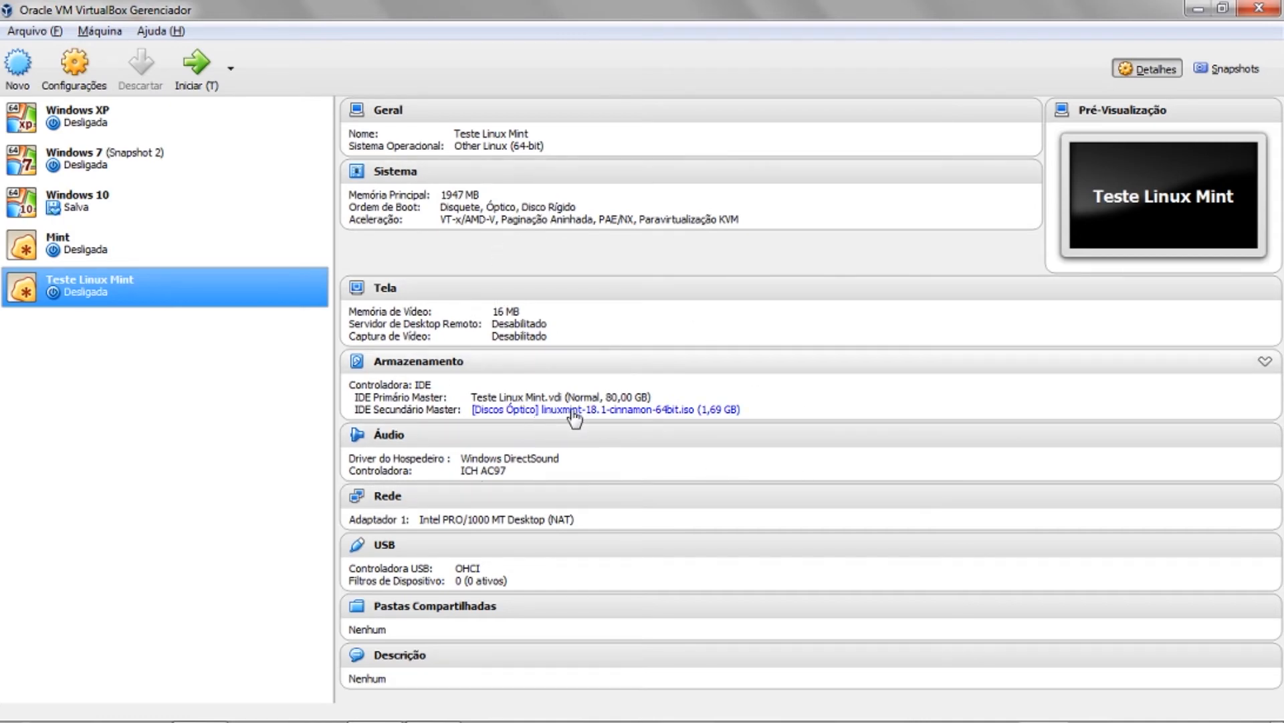
double_click(241, 300)
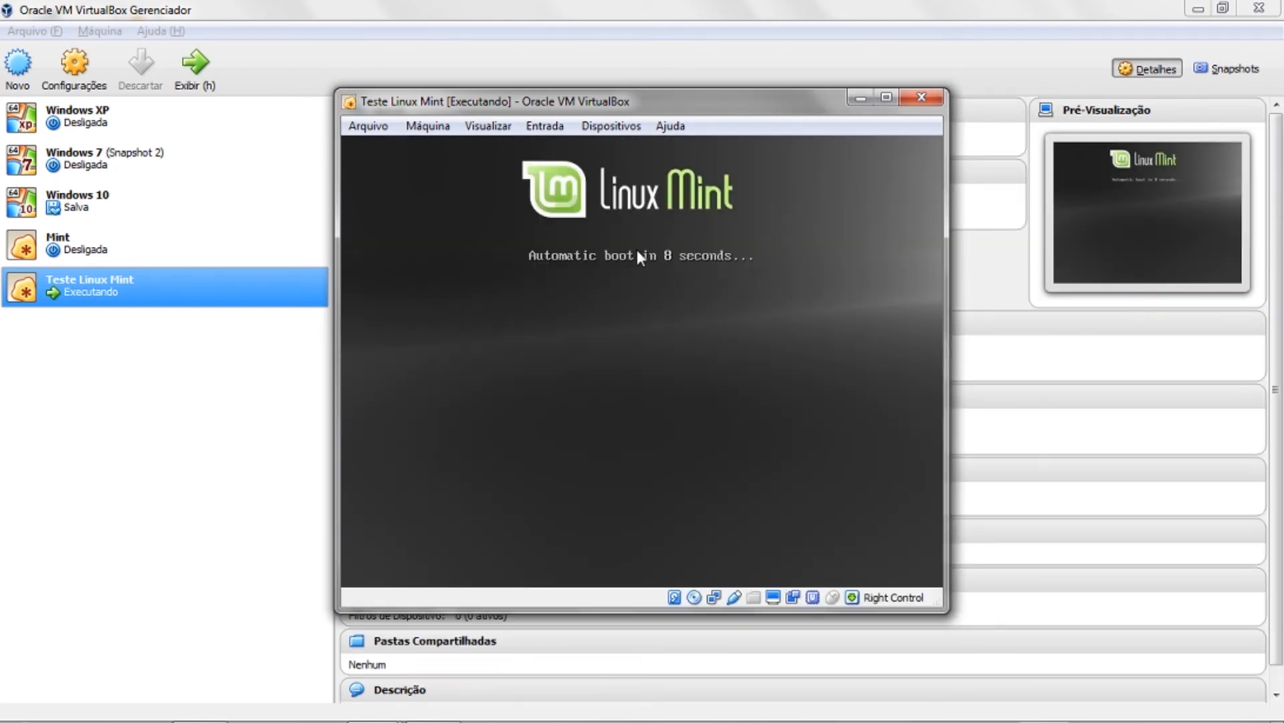
- Power off Teste Linux Mint and remove the Linux Mint disc from its virtual optical drive
left_click(922, 98)
left_click(568, 408)
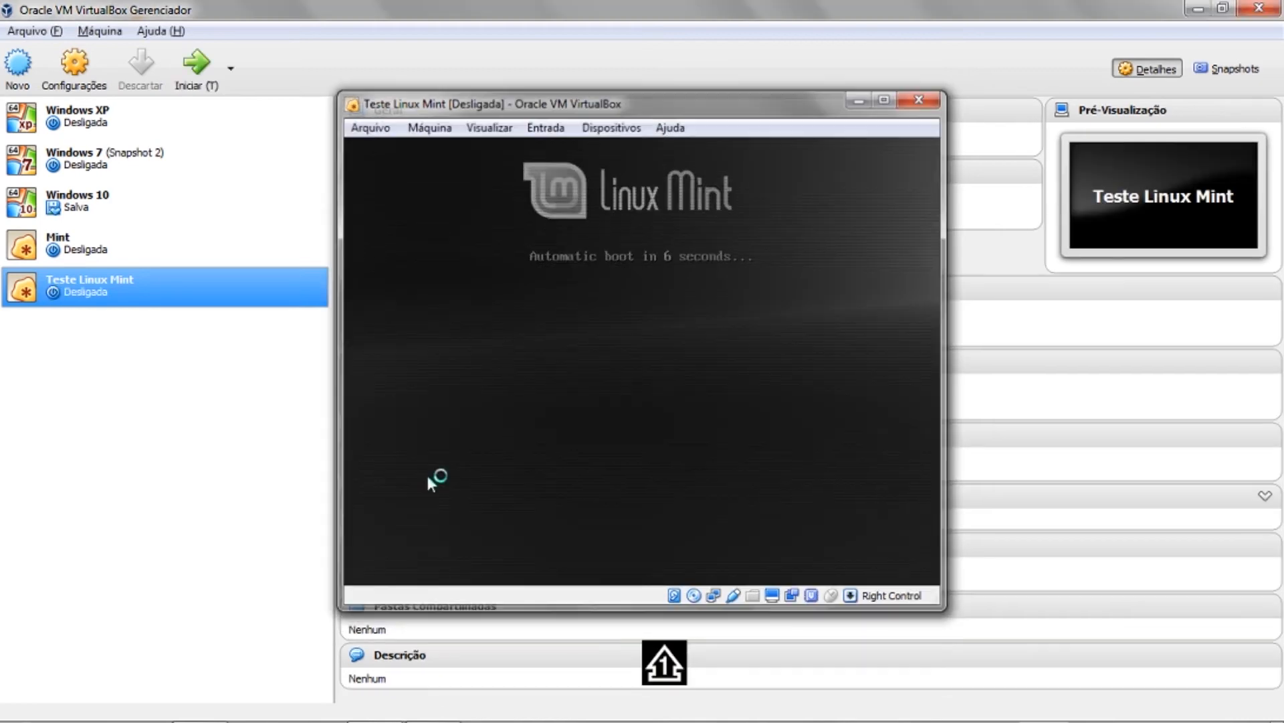
left_click(597, 410)
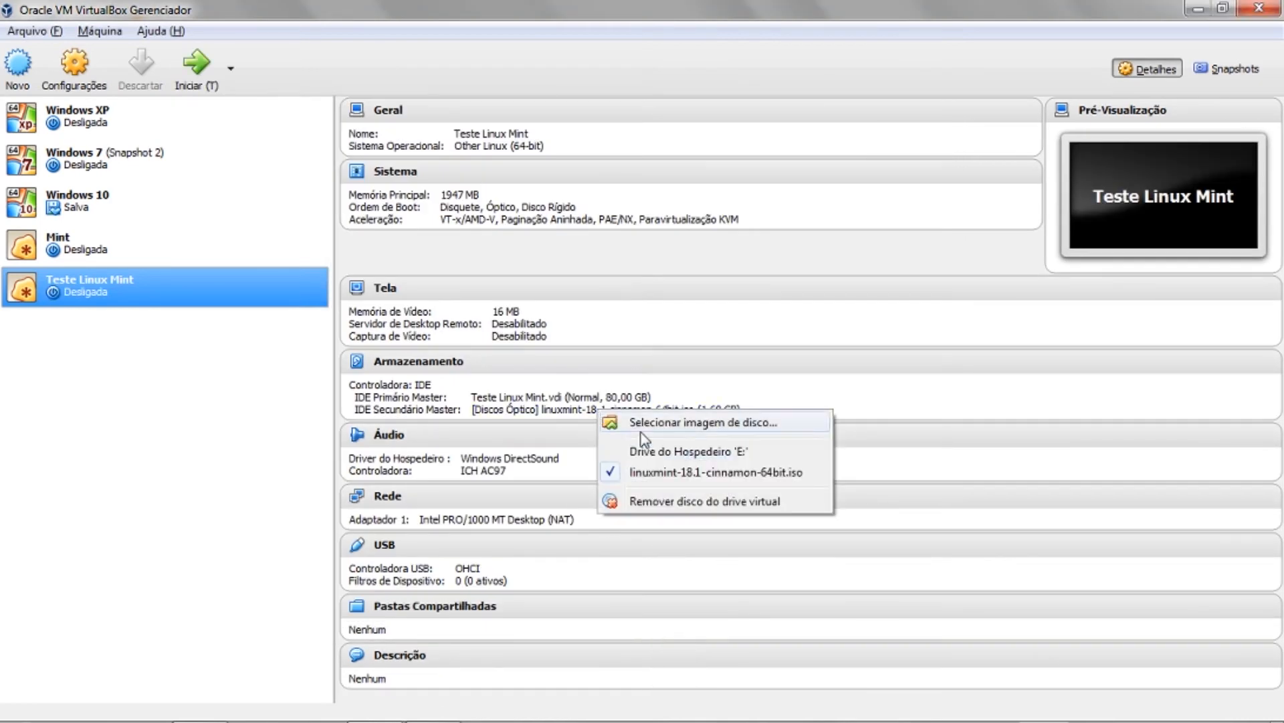
left_click(648, 498)
- Start the VM without a disc, see 'No bootable medium found', then power it off
double_click(173, 295)
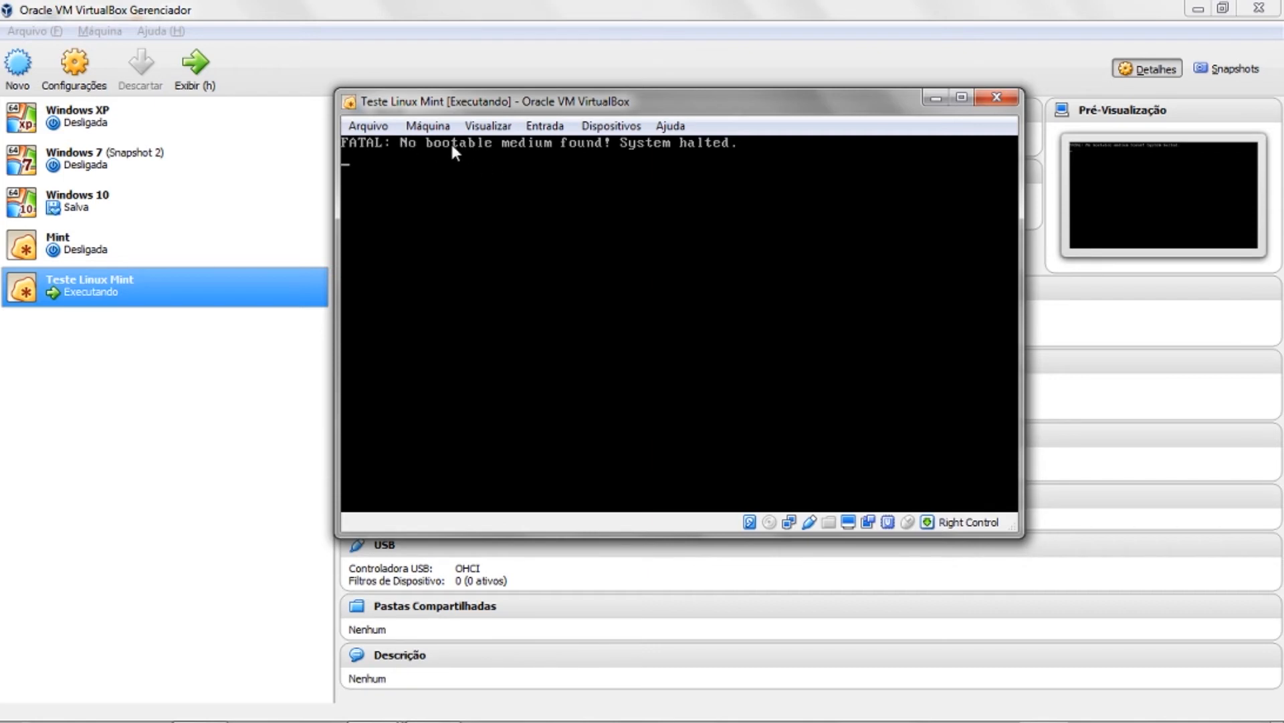
left_click(996, 87)
key("alt+Tab")
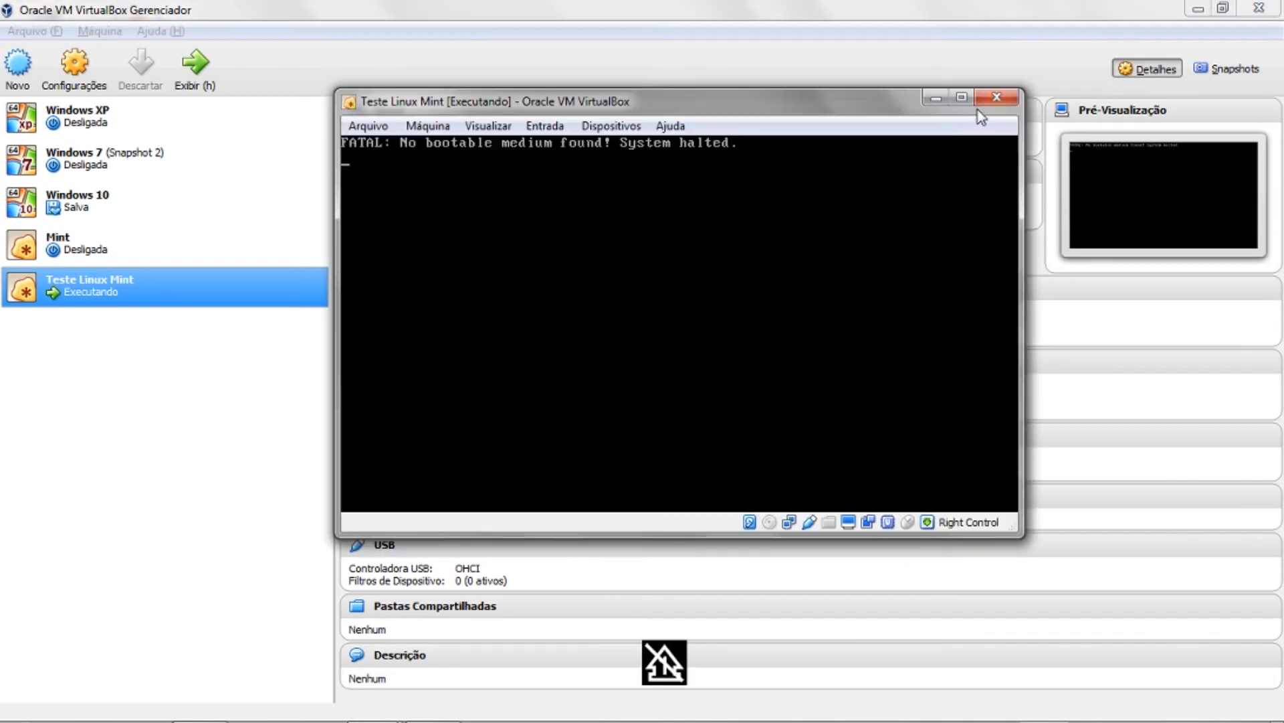
left_click(997, 97)
left_click(609, 370)
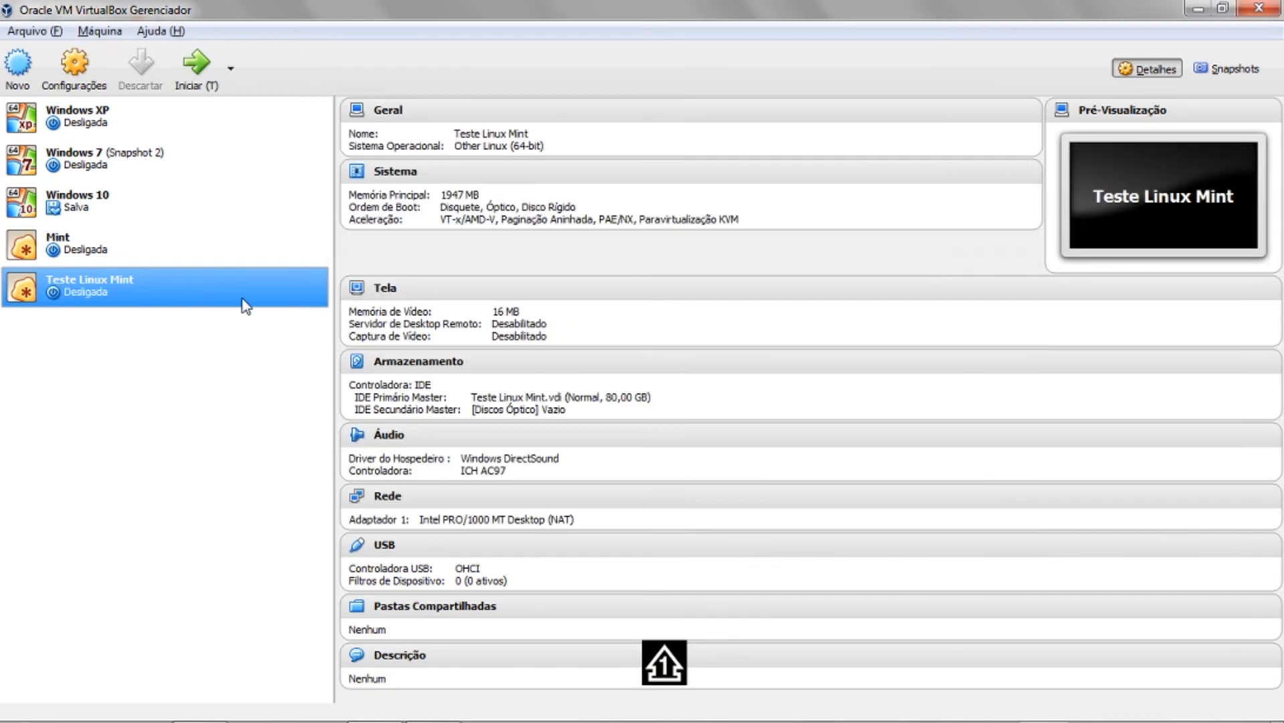
- Insert the linuxmint ISO through the optical drive disc link, then remove it again
left_click(509, 410)
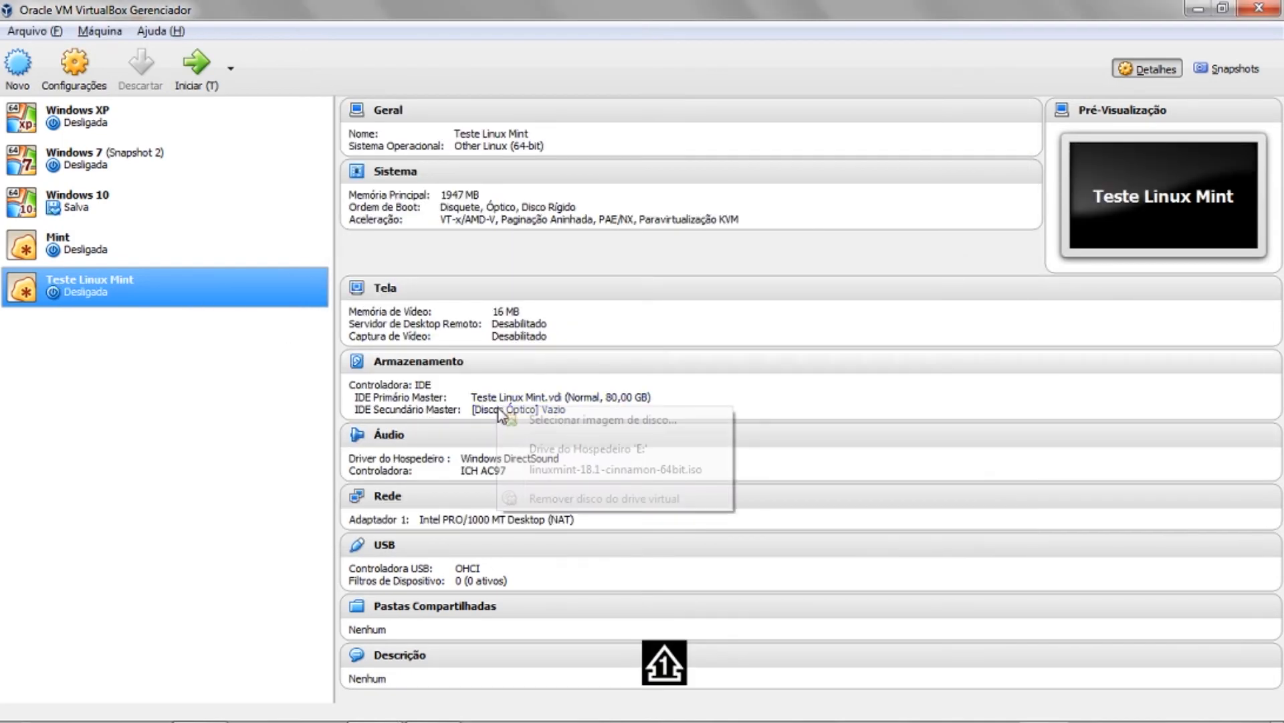
left_click(588, 470)
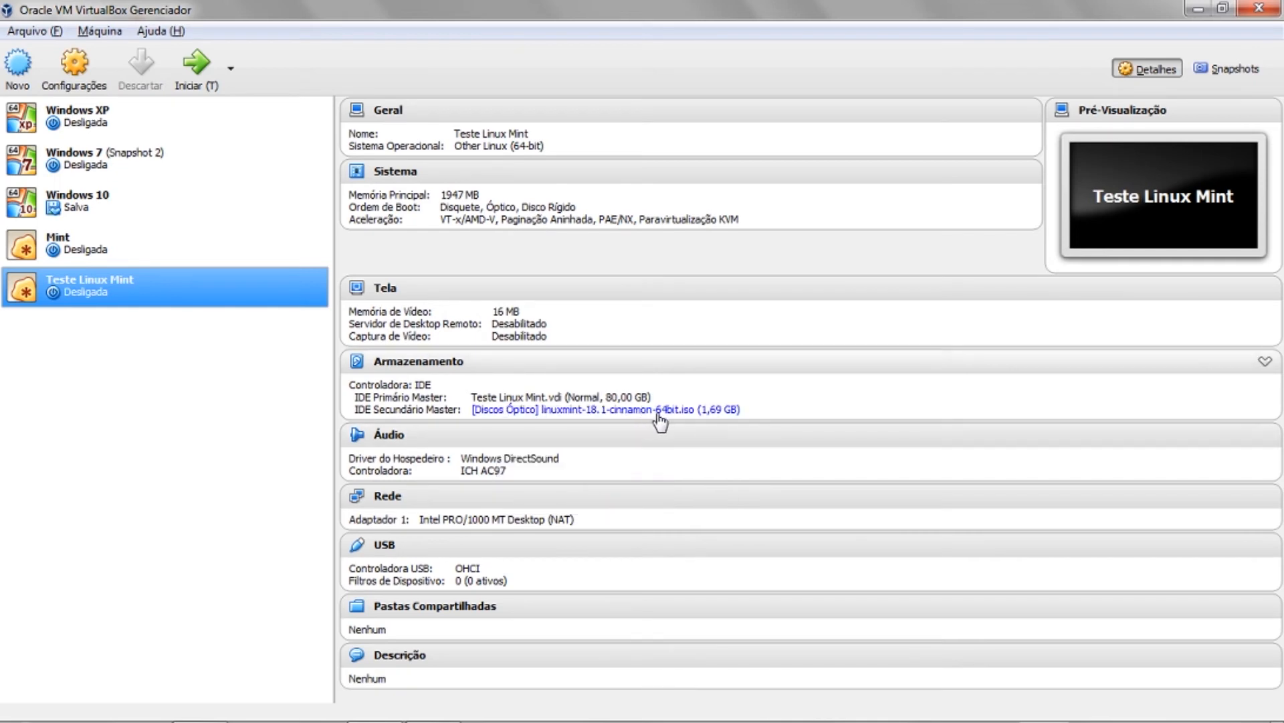
left_click(598, 418)
left_click(631, 498)
- In Armazenamento settings, mount linuxmint-18.1-cinnamon-64bit.iso on the empty drive, save, and start the VM
left_click(74, 67)
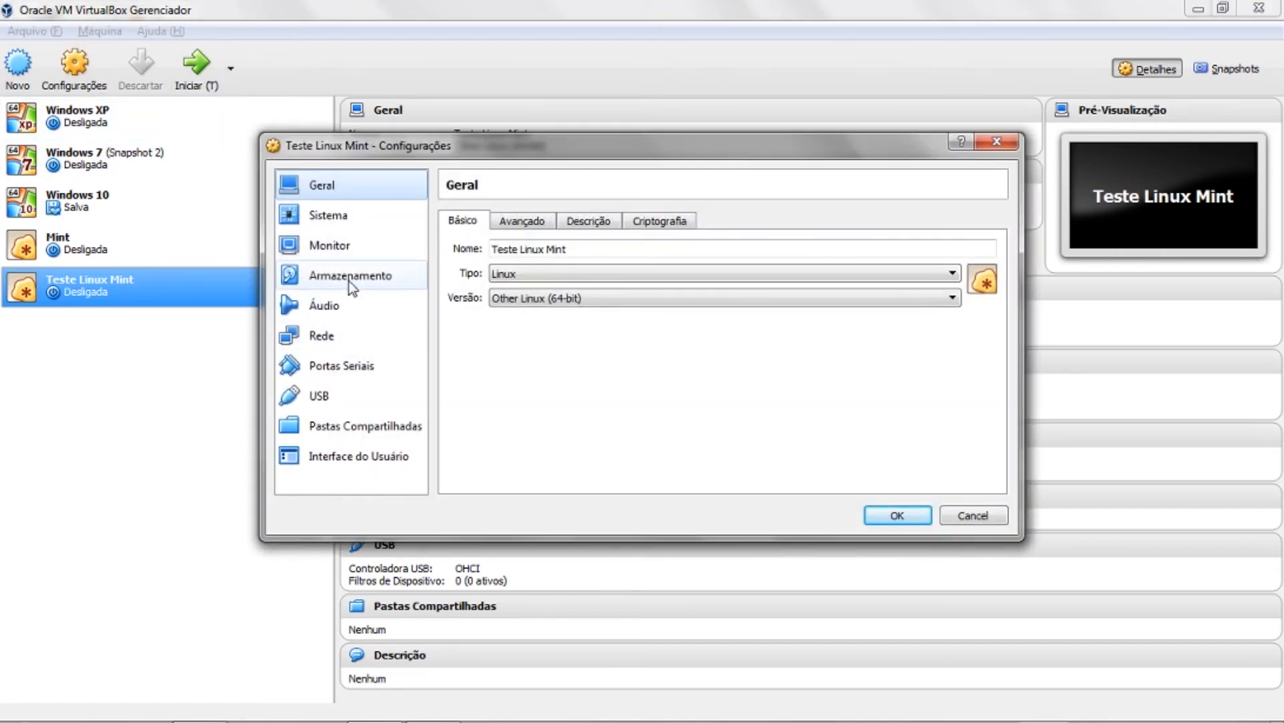
left_click(348, 275)
left_click(493, 286)
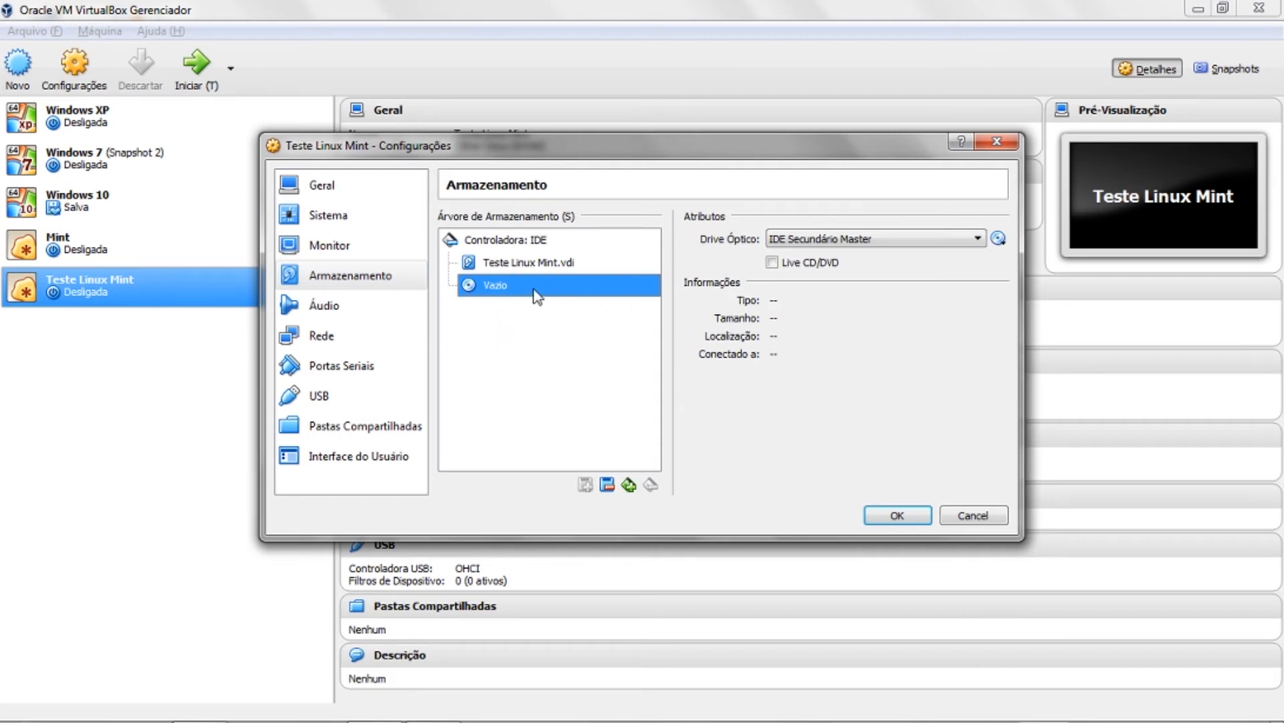
left_click(999, 239)
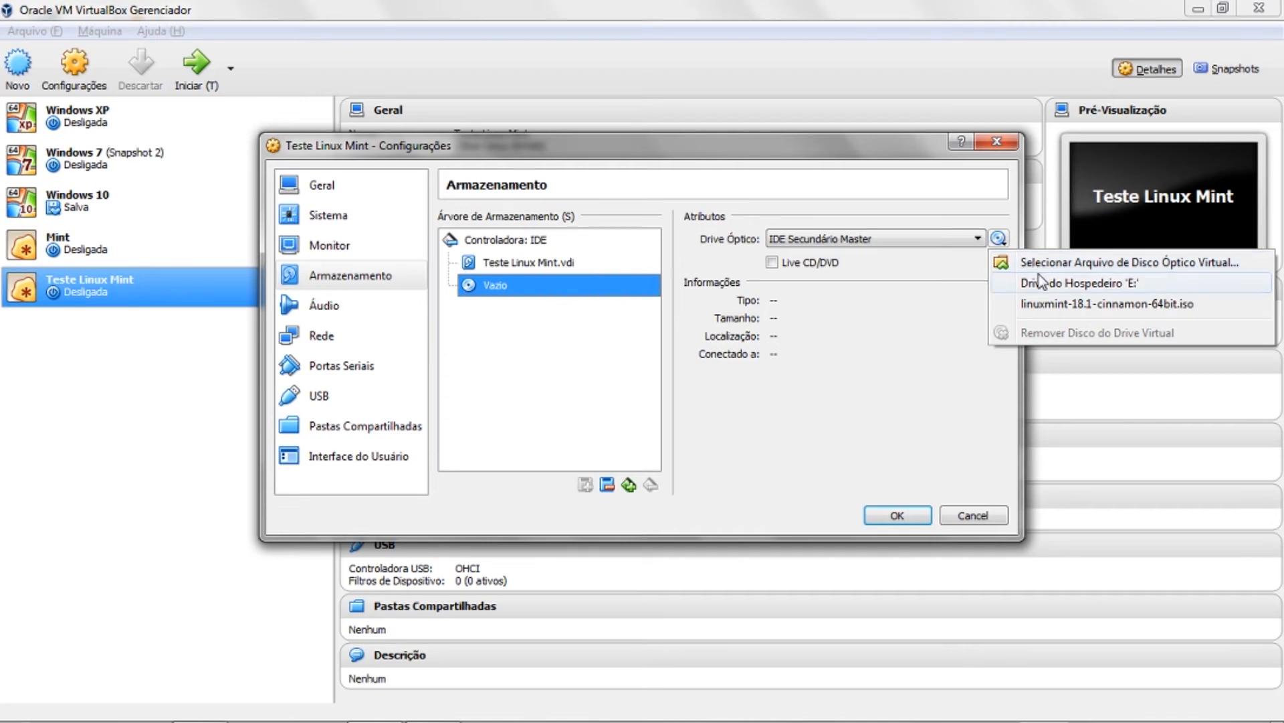
left_click(1089, 309)
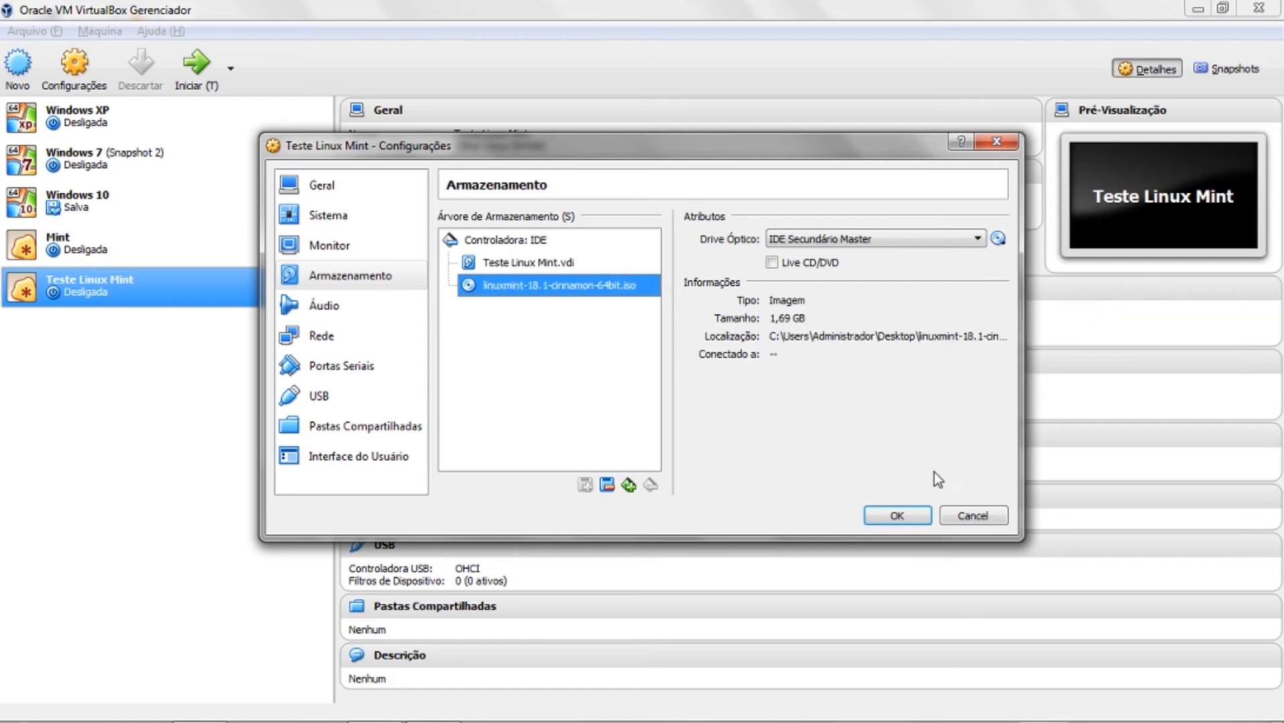
left_click(897, 515)
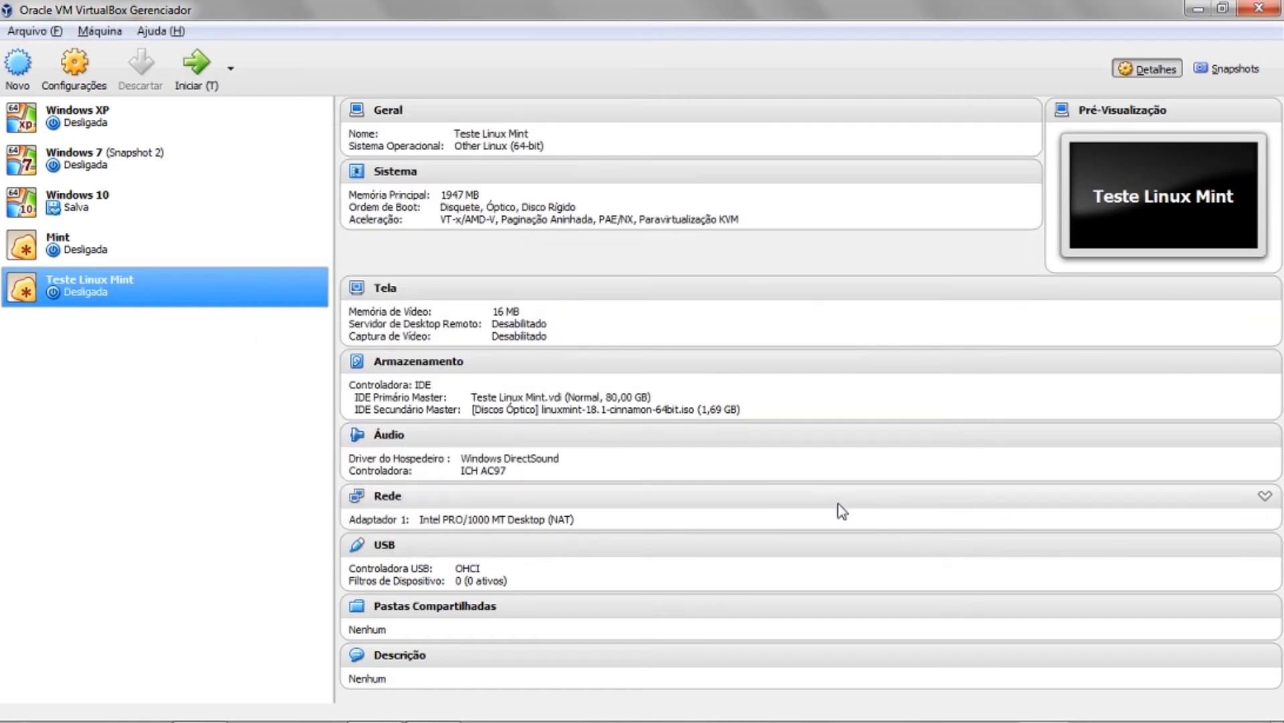
double_click(230, 285)
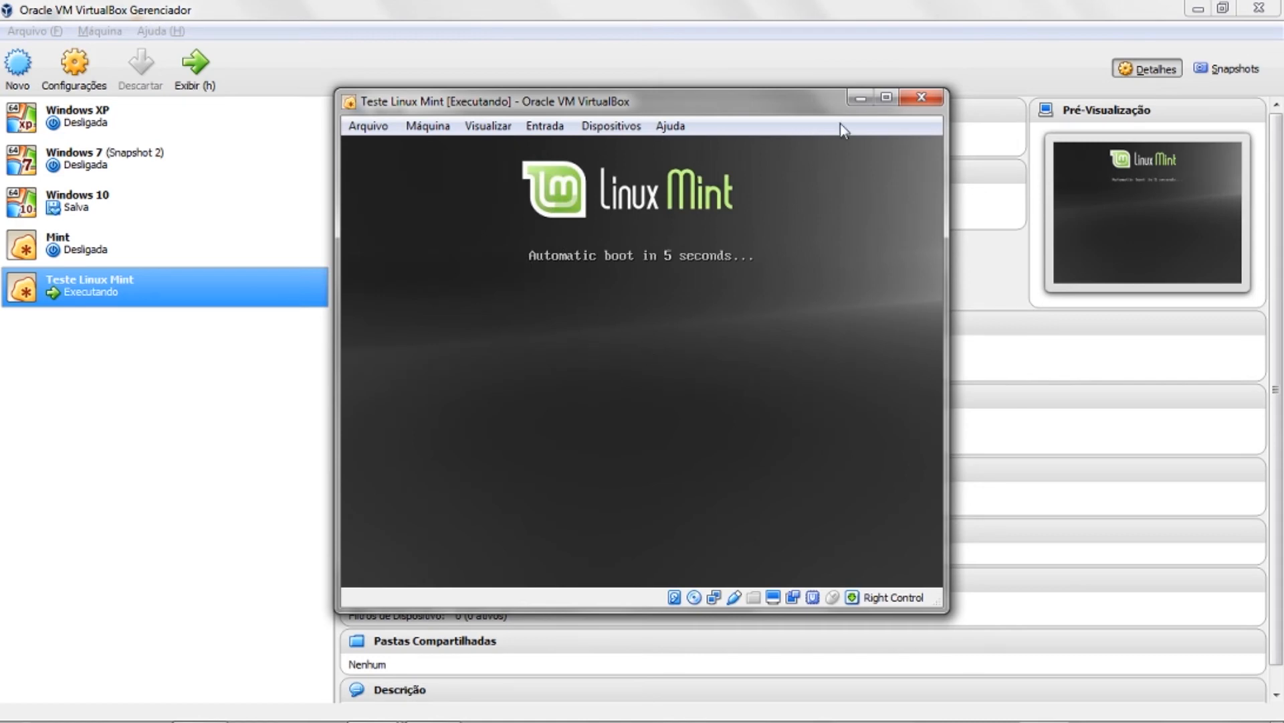
- Power off the booting Teste Linux Mint and start it again
left_click(922, 97)
left_click(564, 410)
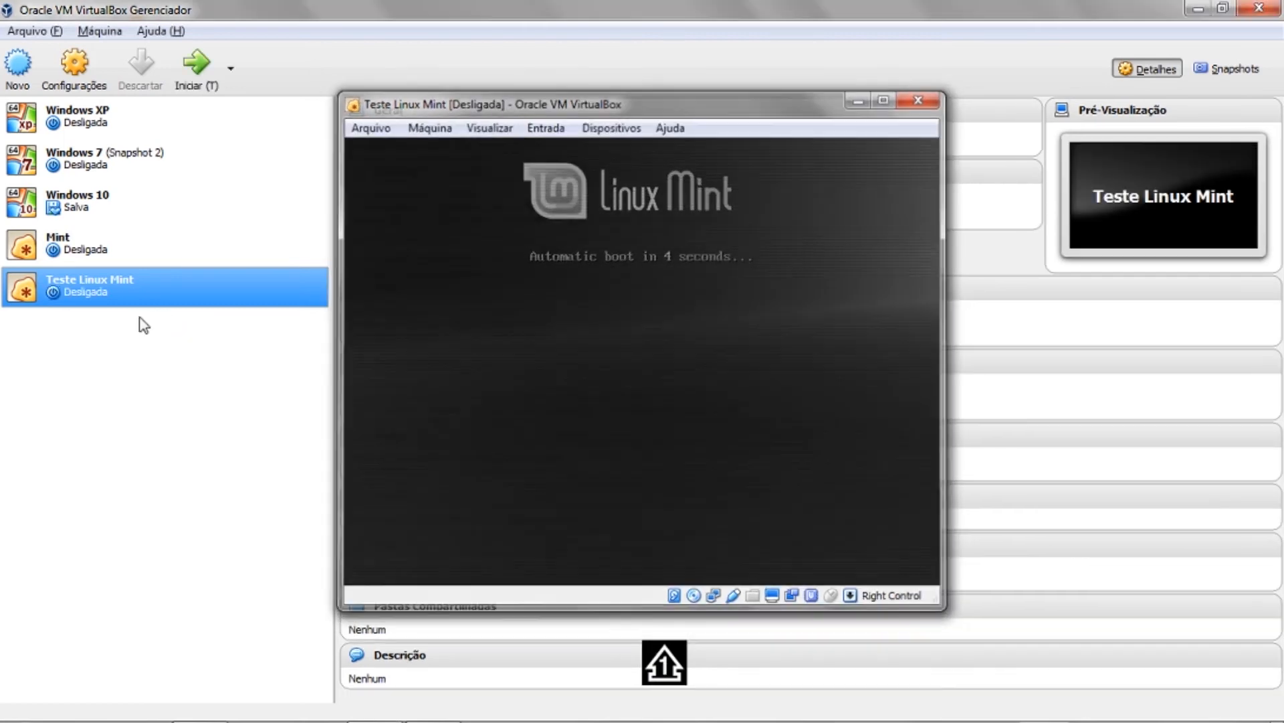
double_click(159, 284)
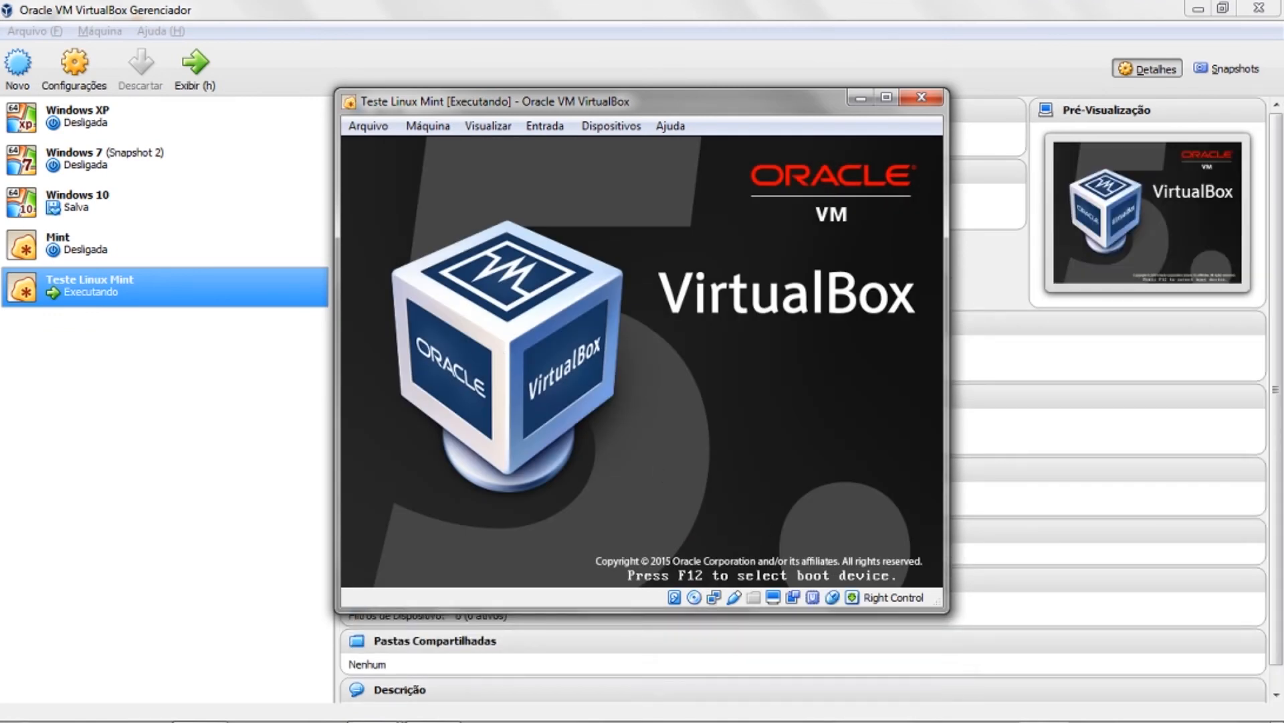
- Boot from CD-ROM via the F12 menu and stop the countdown at the Linux Mint menu
key("F12")
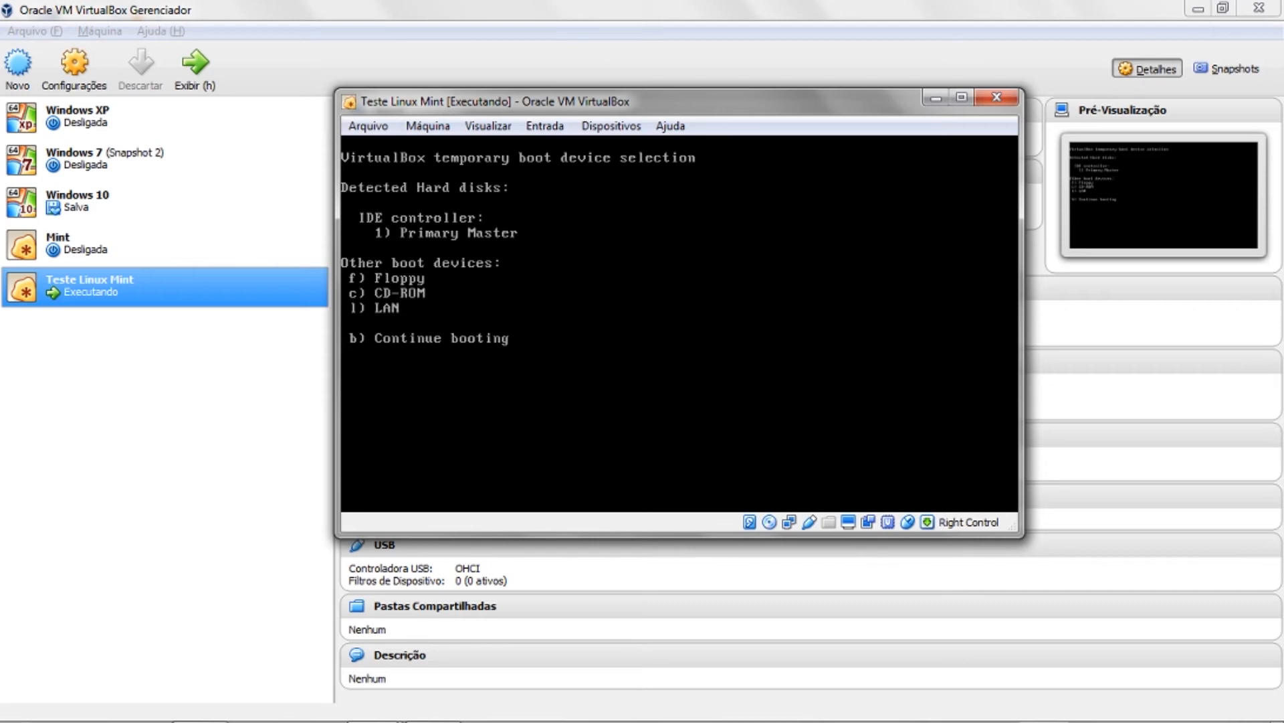
key("c")
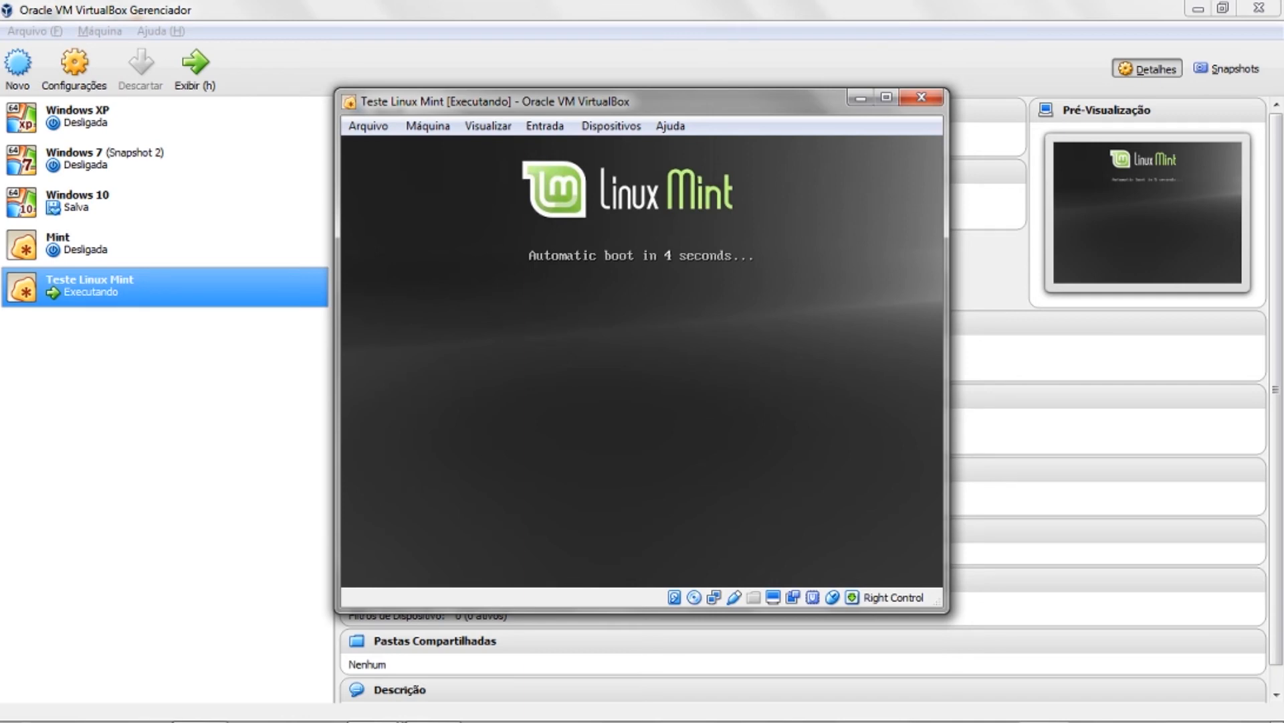
key("Escape")
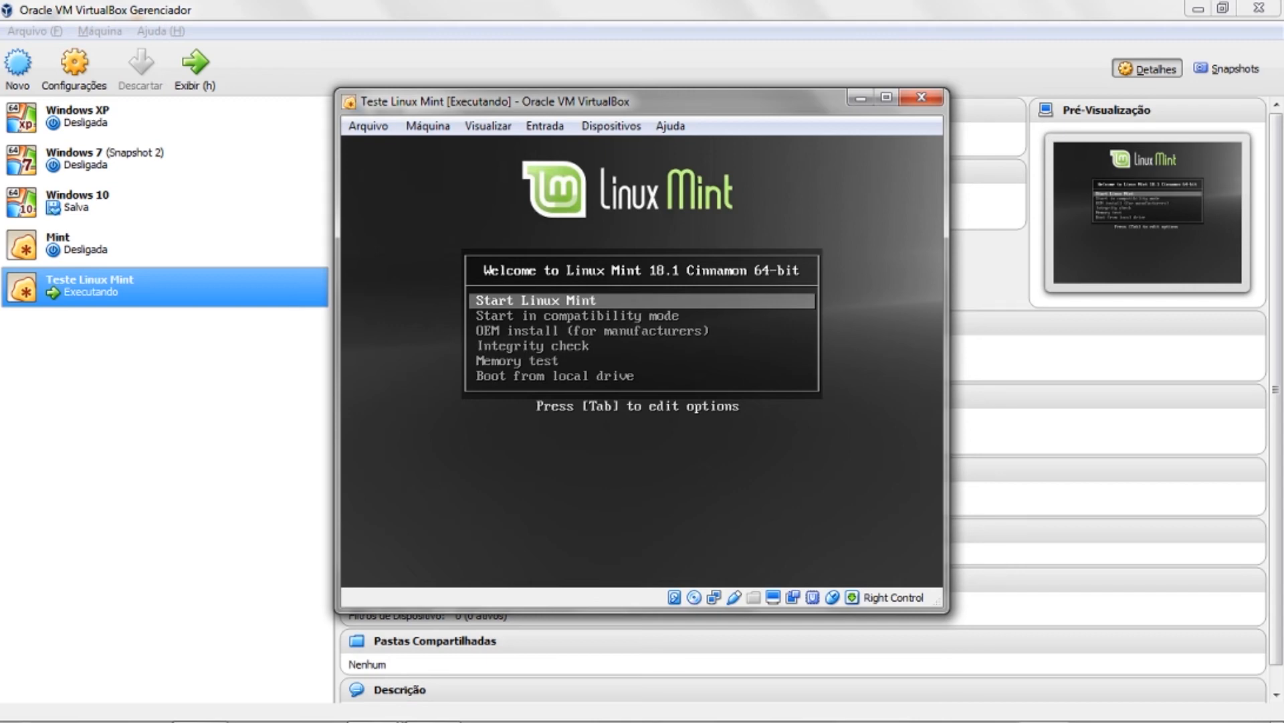
- Start the Linux Mint live session, move the VM window up-left, and select then deselect the Install Linux Mint icon
key("Return")
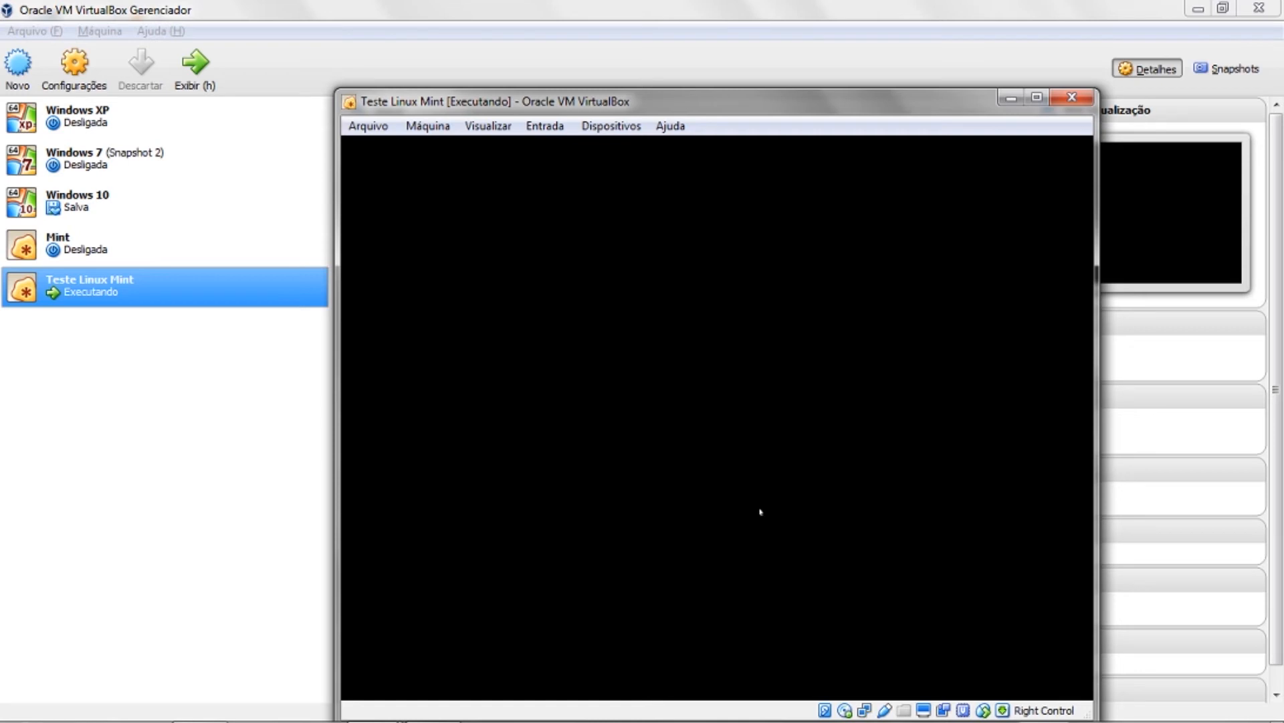
left_click_drag(785, 111, 756, 81)
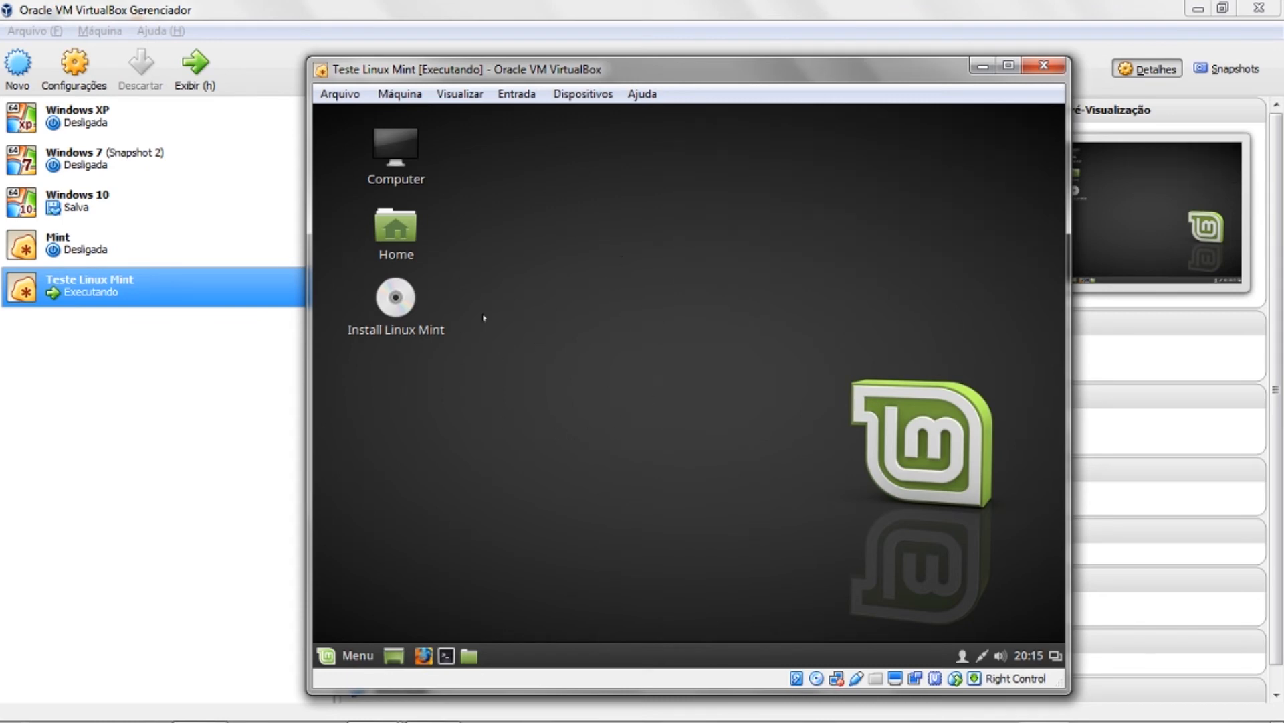
left_click(395, 298)
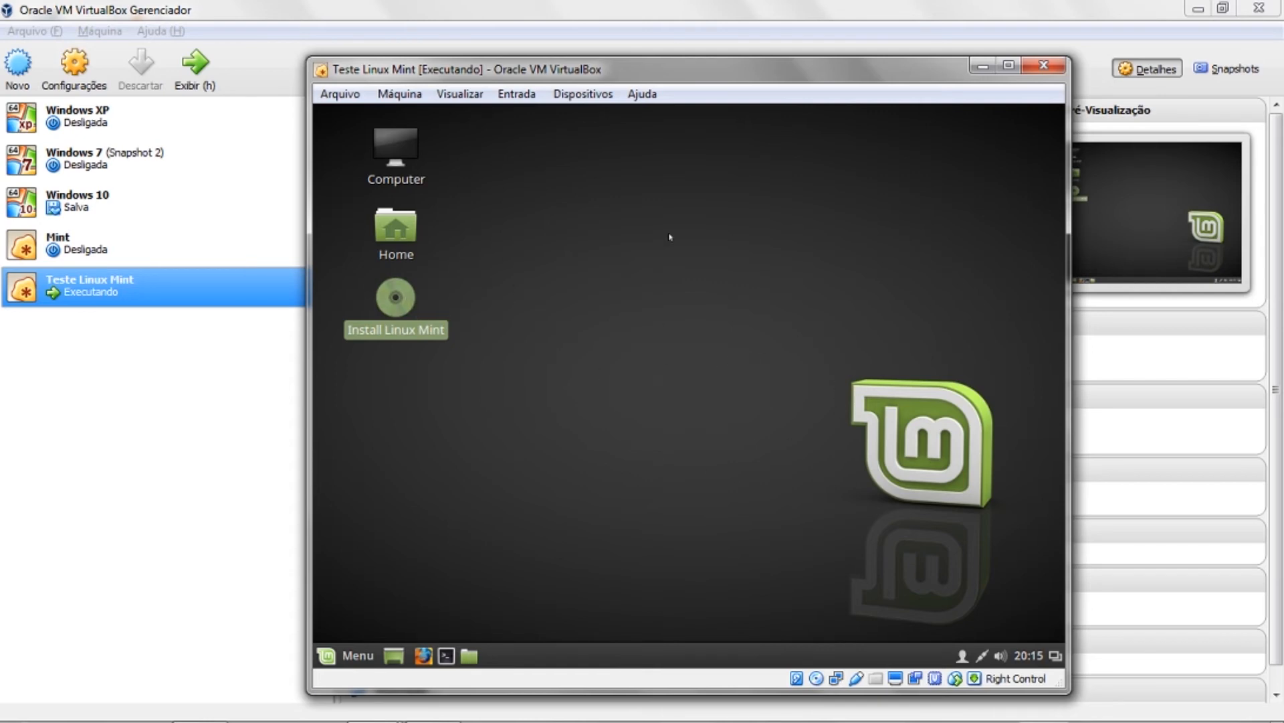
left_click(608, 256)
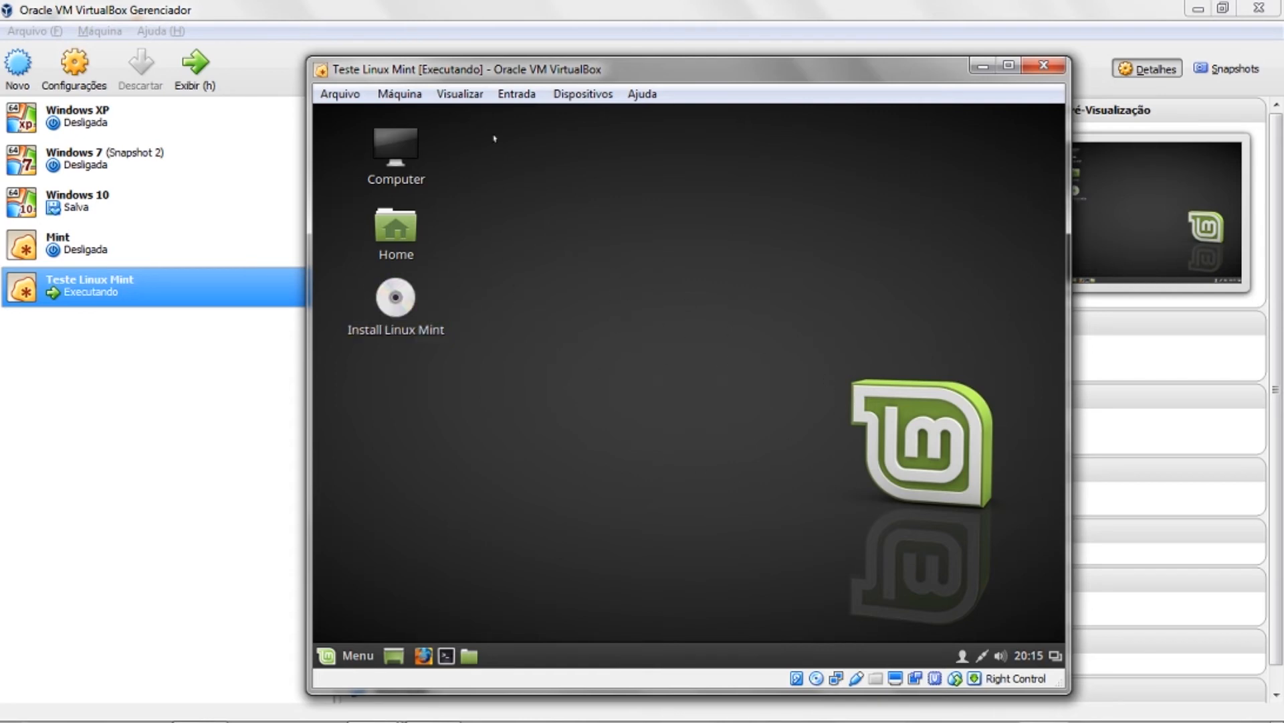
left_click(472, 101)
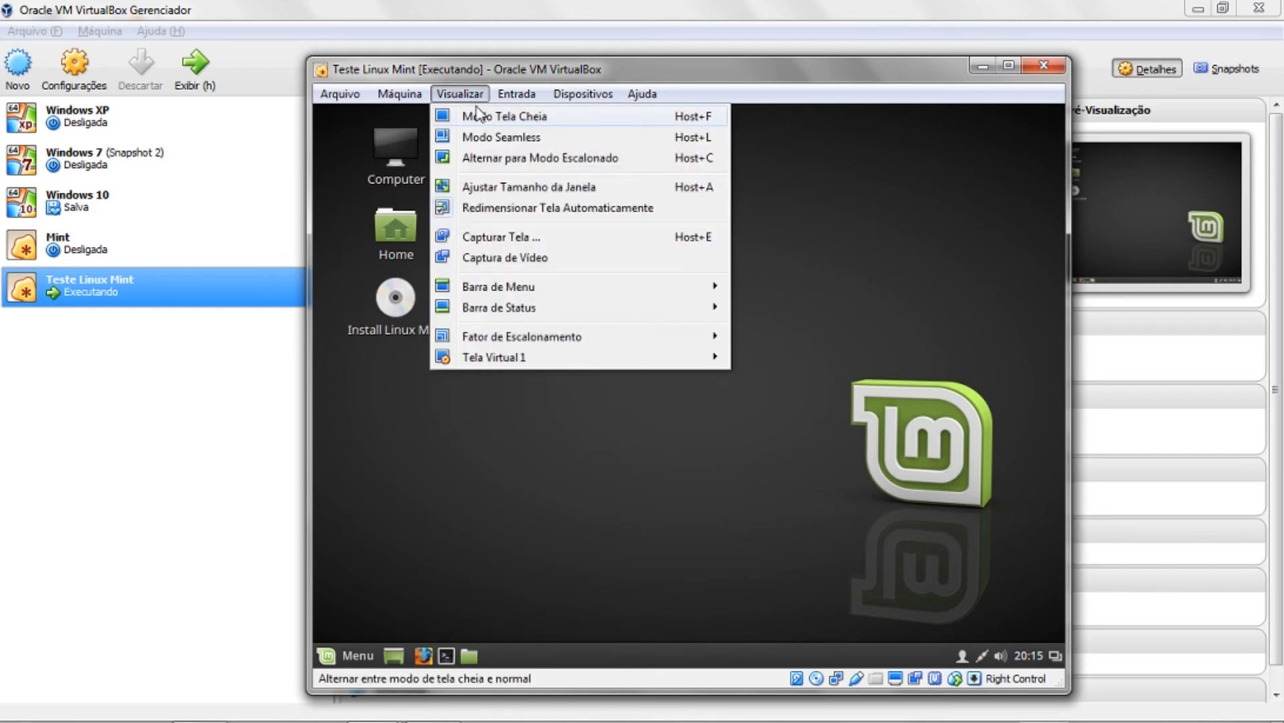
- Browse the VM's Visualizar, Dispositivos and Entrada menus, ending on Entrada > Teclado
mouse_move(643, 94)
mouse_move(460, 94)
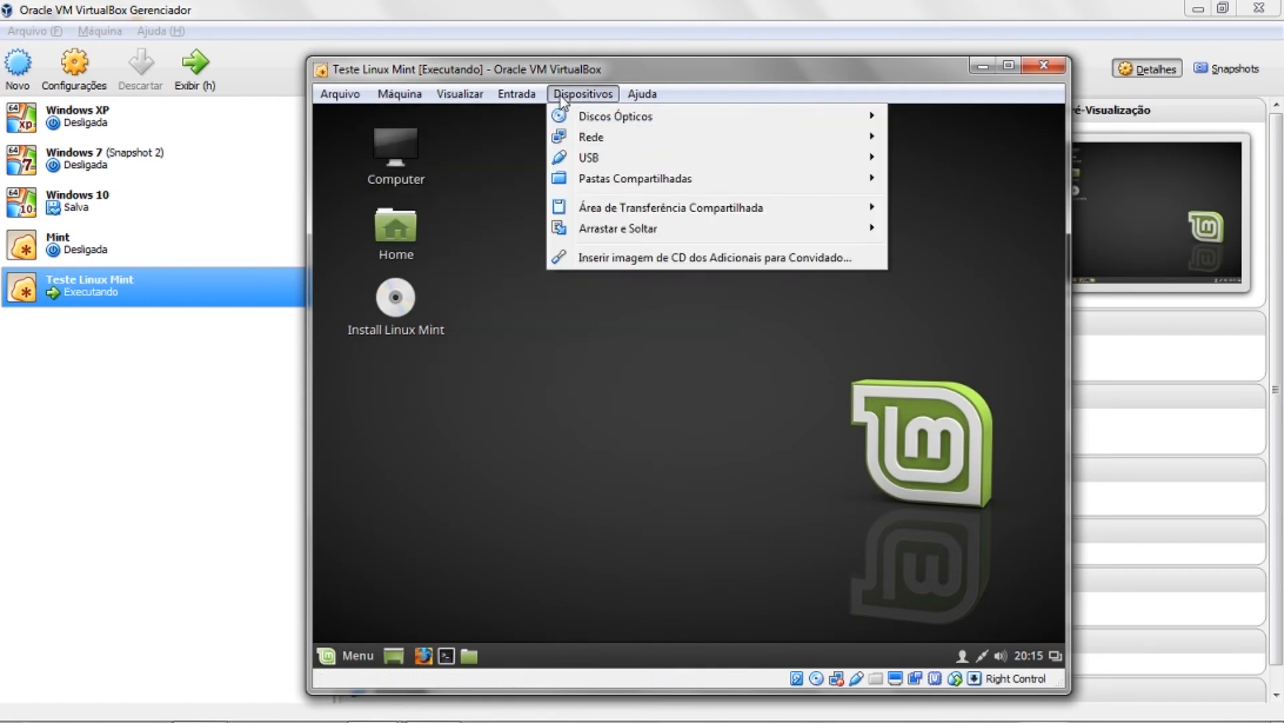
mouse_move(523, 97)
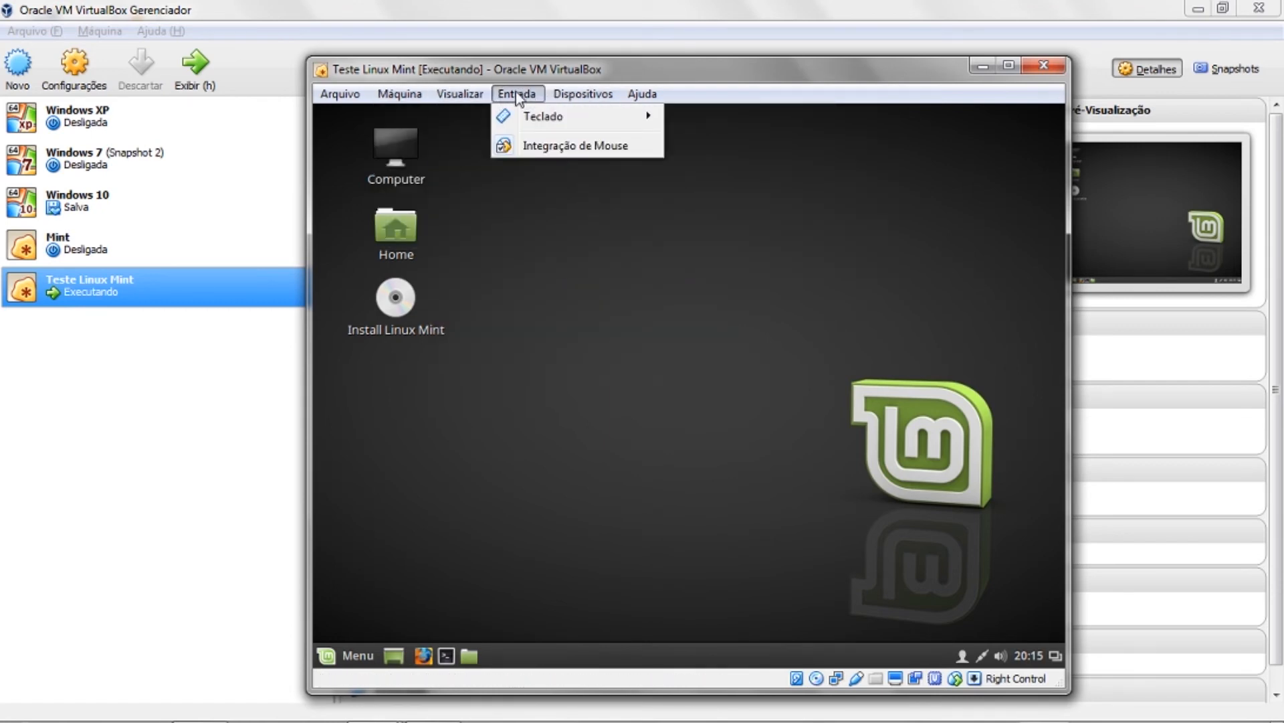
mouse_move(543, 118)
mouse_move(633, 124)
left_click(718, 120)
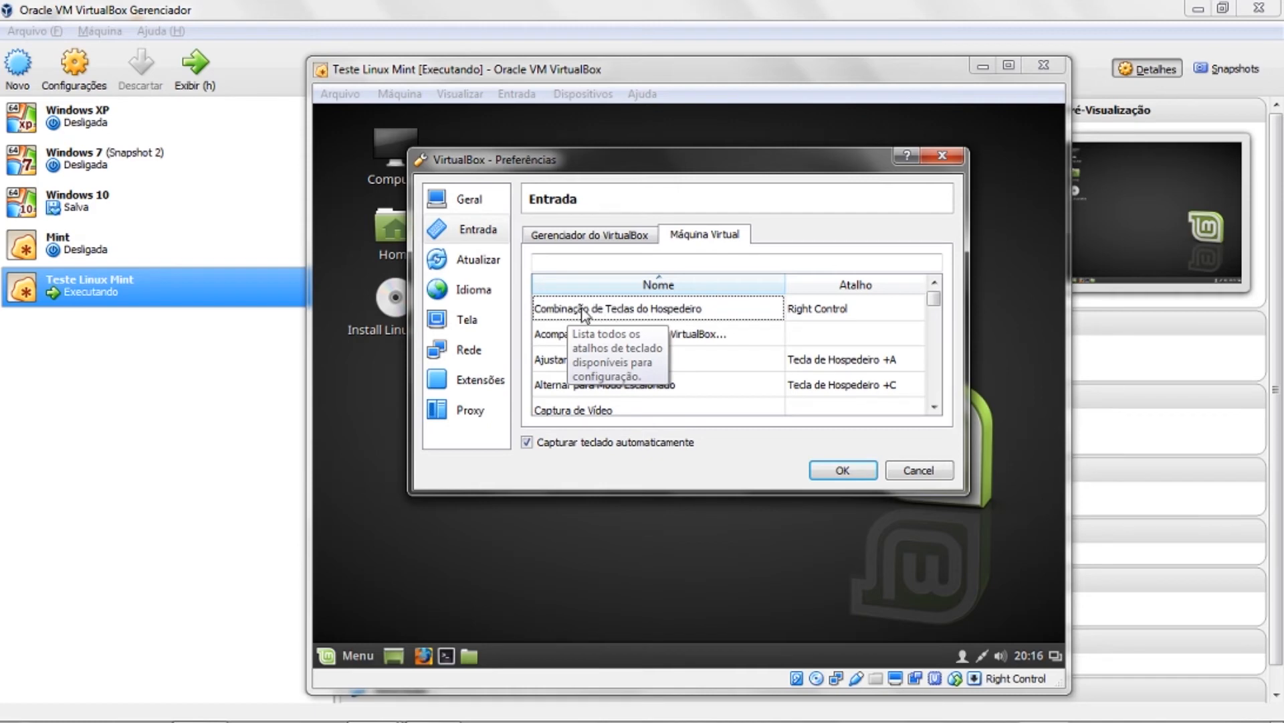
left_click(669, 316)
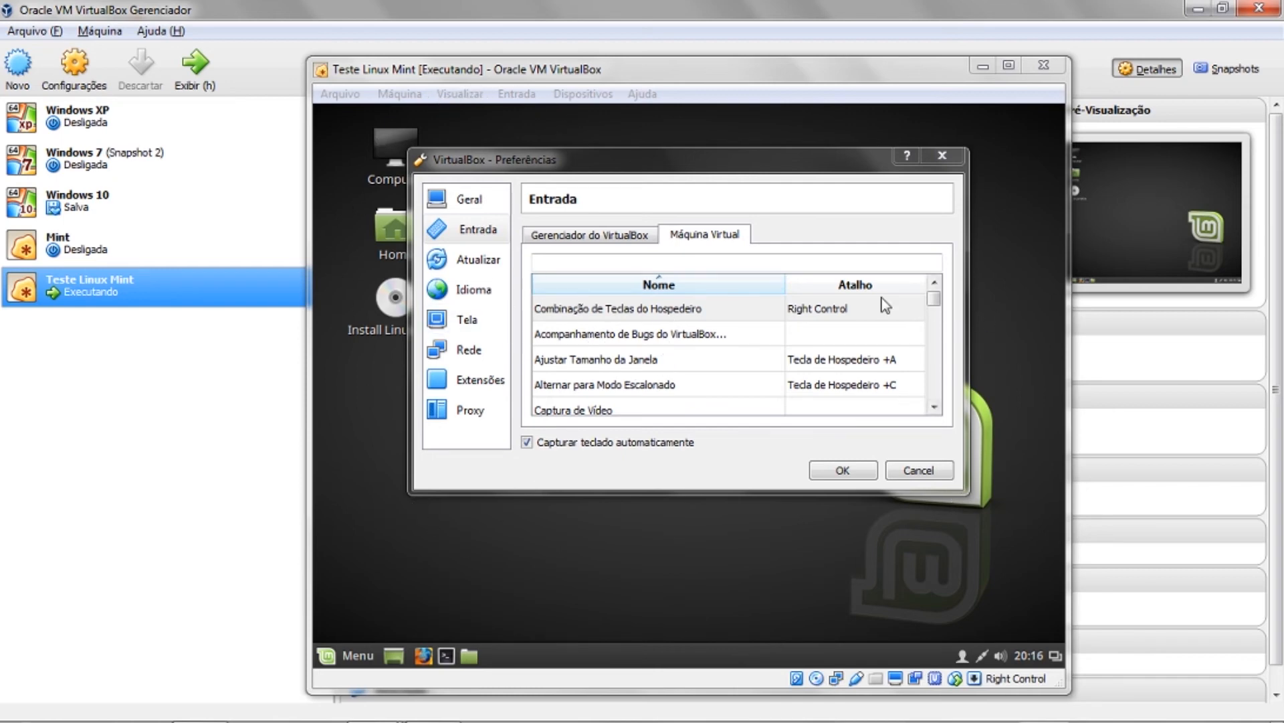
left_click(769, 209)
left_click_drag(758, 165, 958, 257)
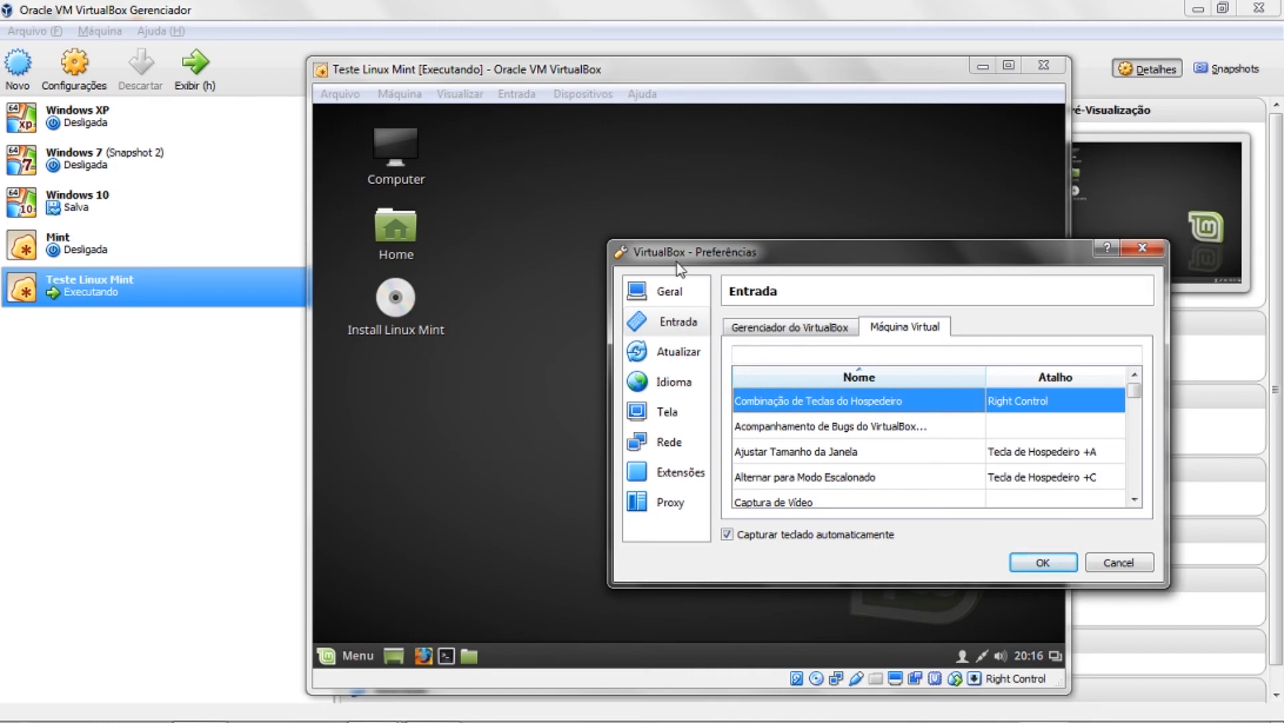
left_click_drag(677, 264, 573, 208)
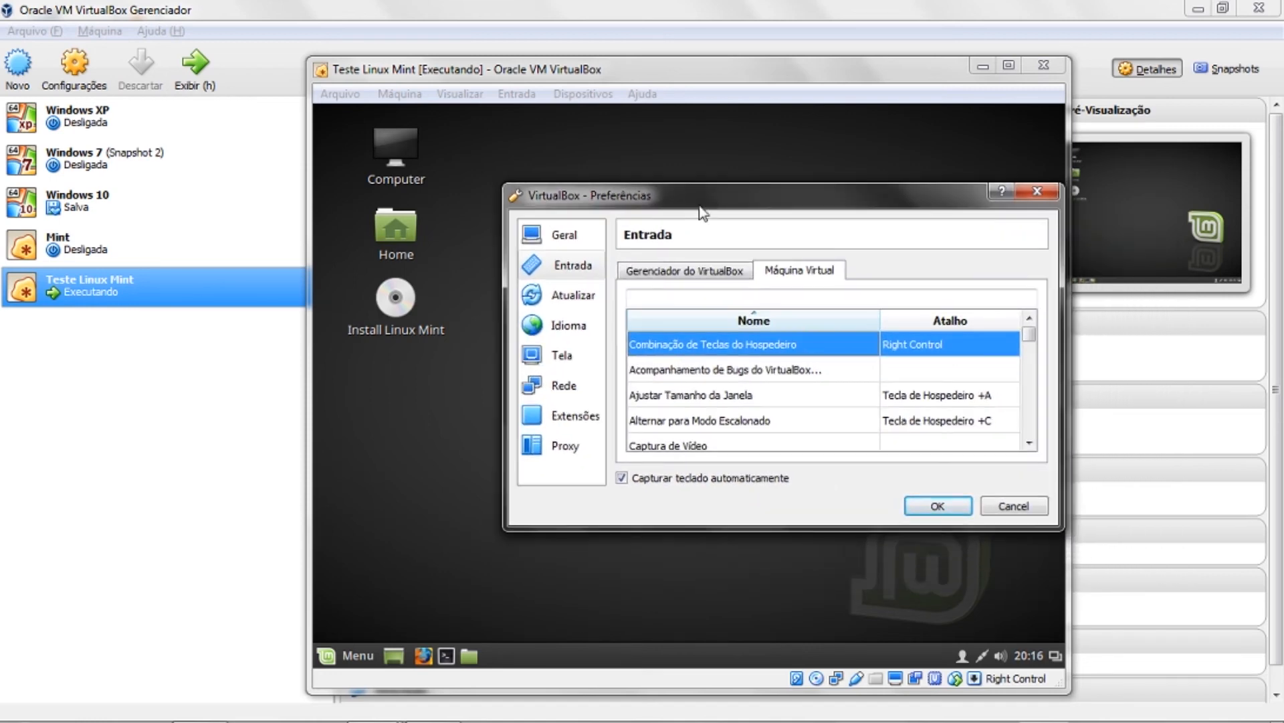
double_click(921, 344)
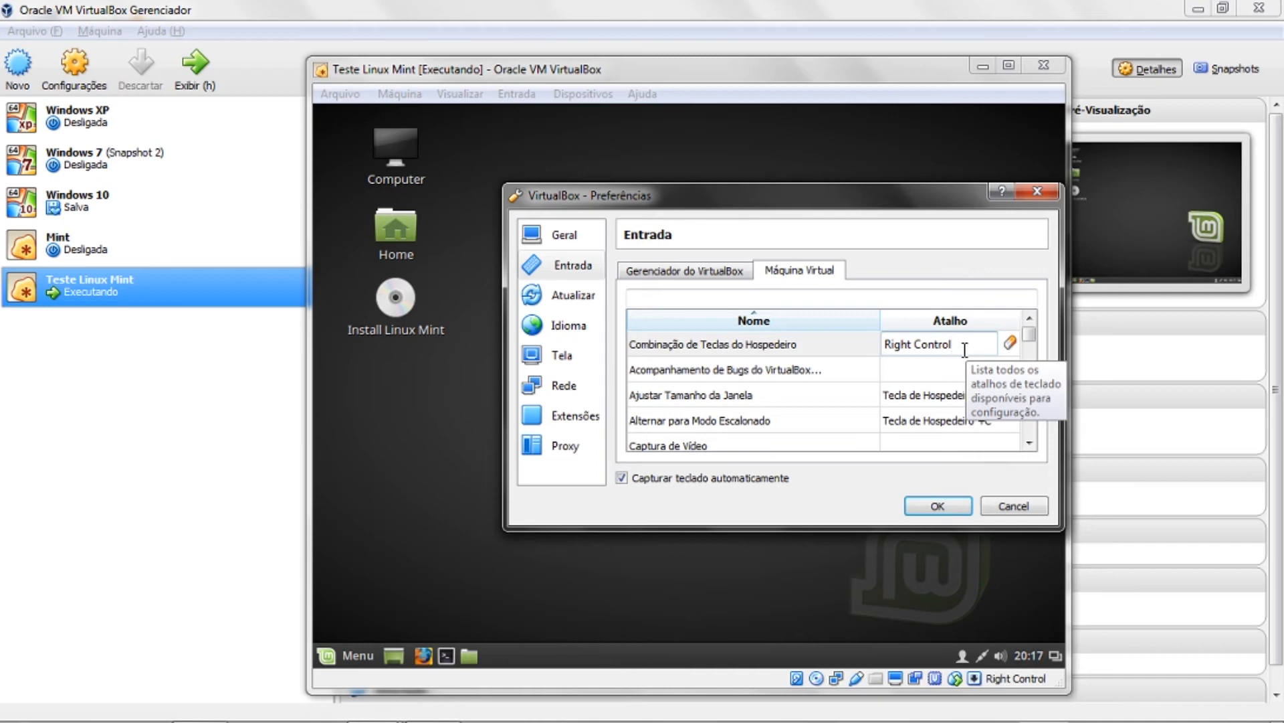
left_click(959, 369)
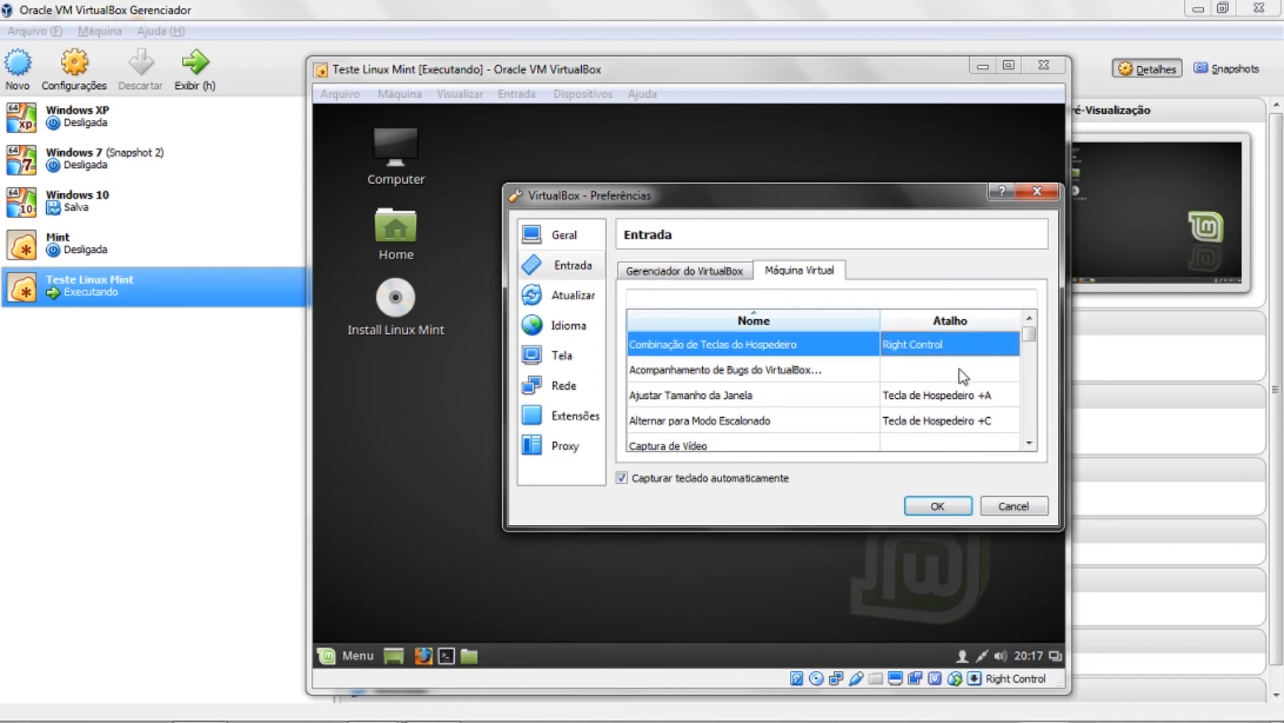
left_click(938, 506)
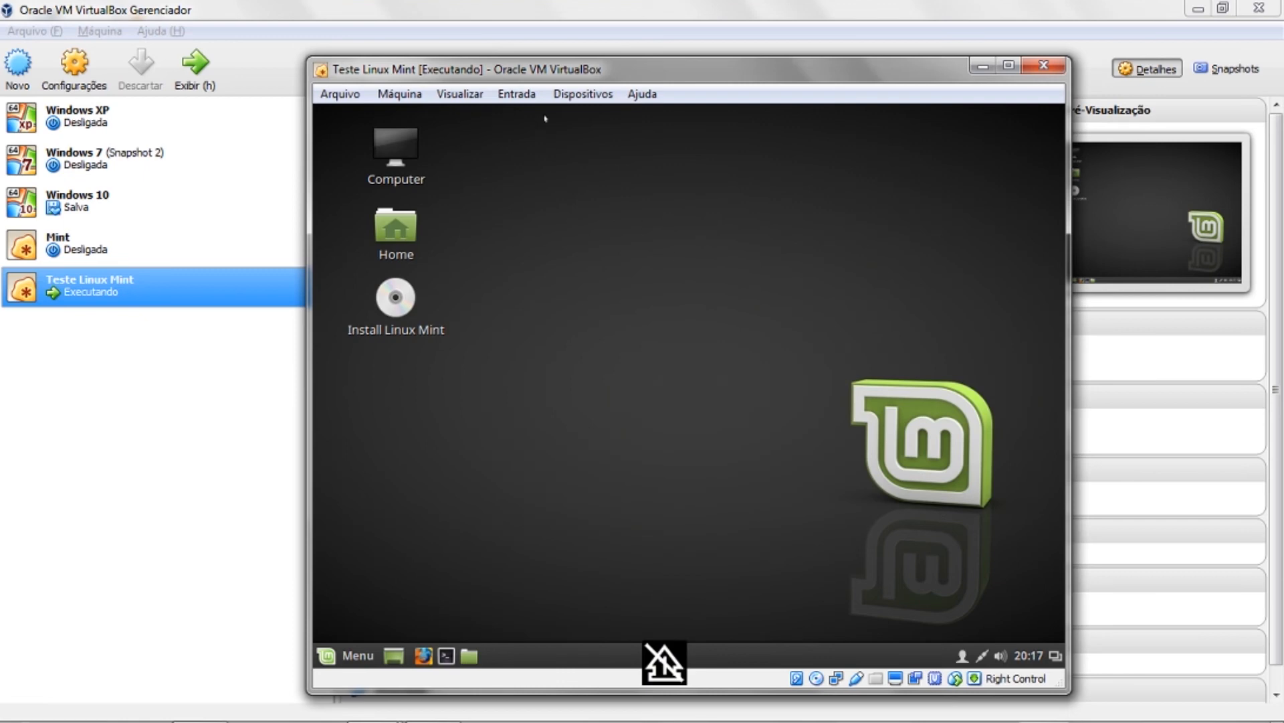
- Check Visualizar's Modo Tela Cheia (Host+F) option, then press Right Ctrl+F for full screen
left_click(460, 94)
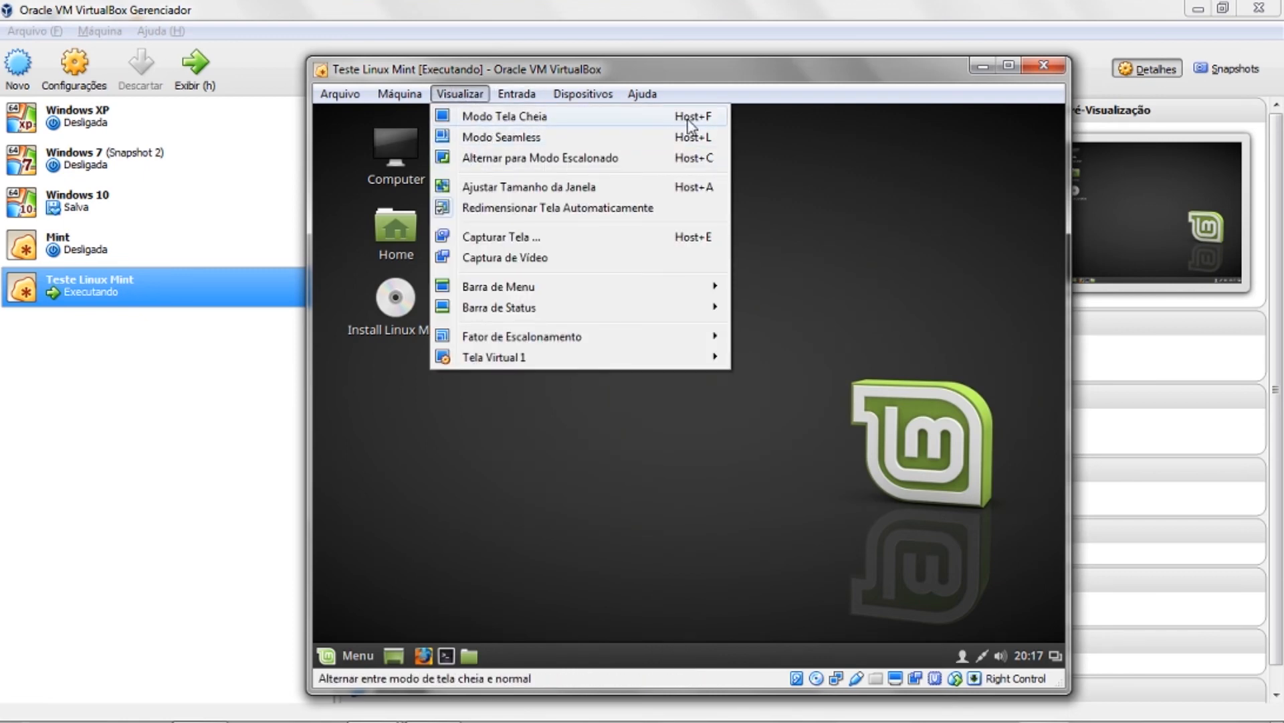
left_click(747, 146)
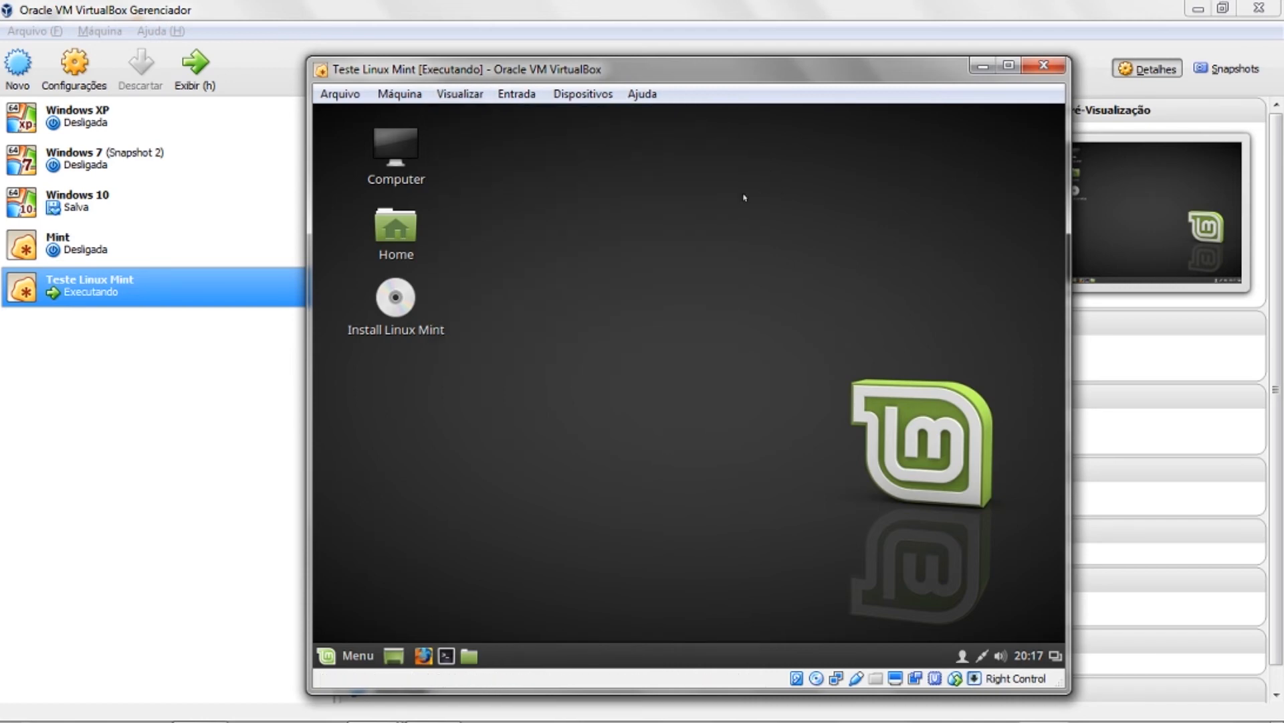
key("Control_R+f")
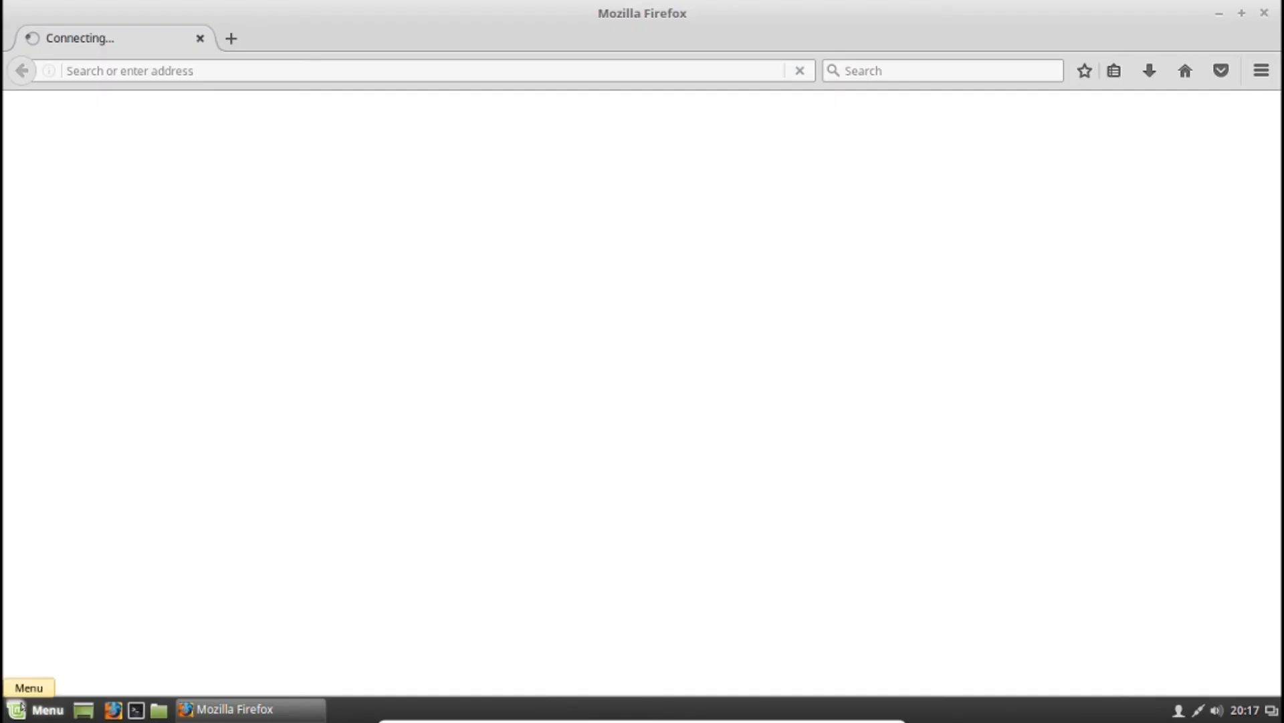
- Load youtube.com in the guest's Firefox, scroll the home page, then close Firefox
left_click(20, 708)
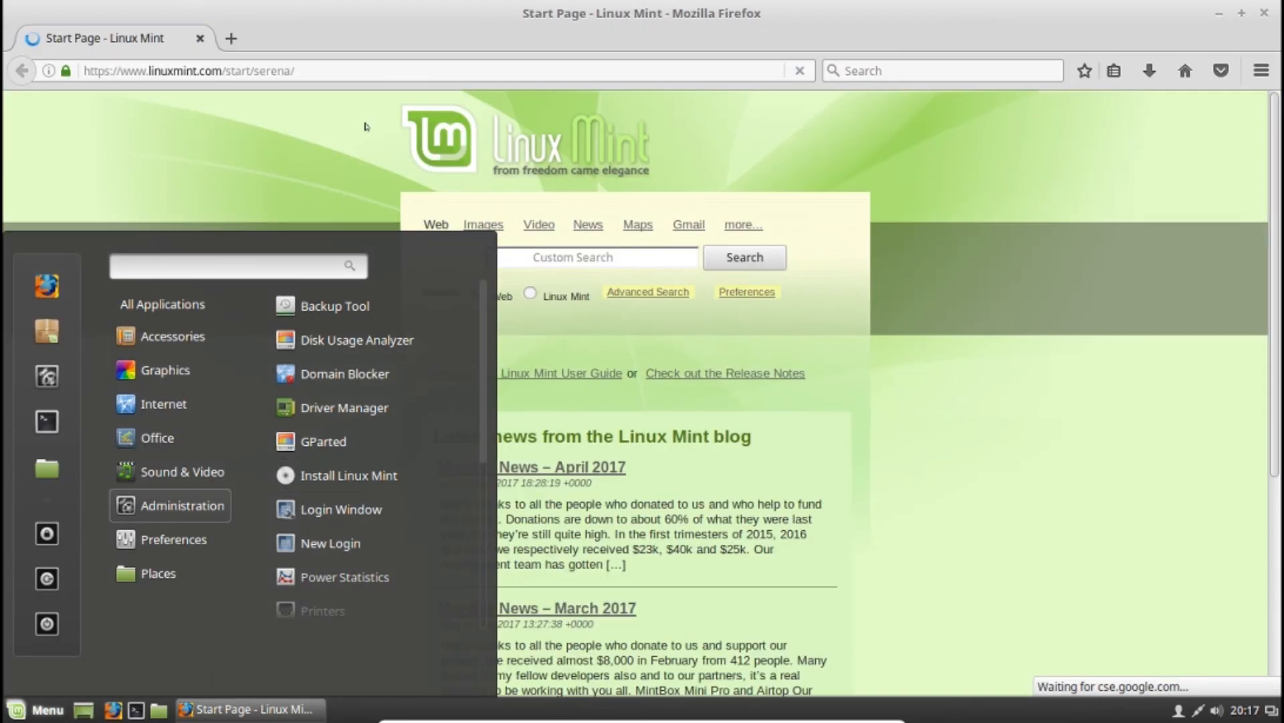
left_click(295, 66)
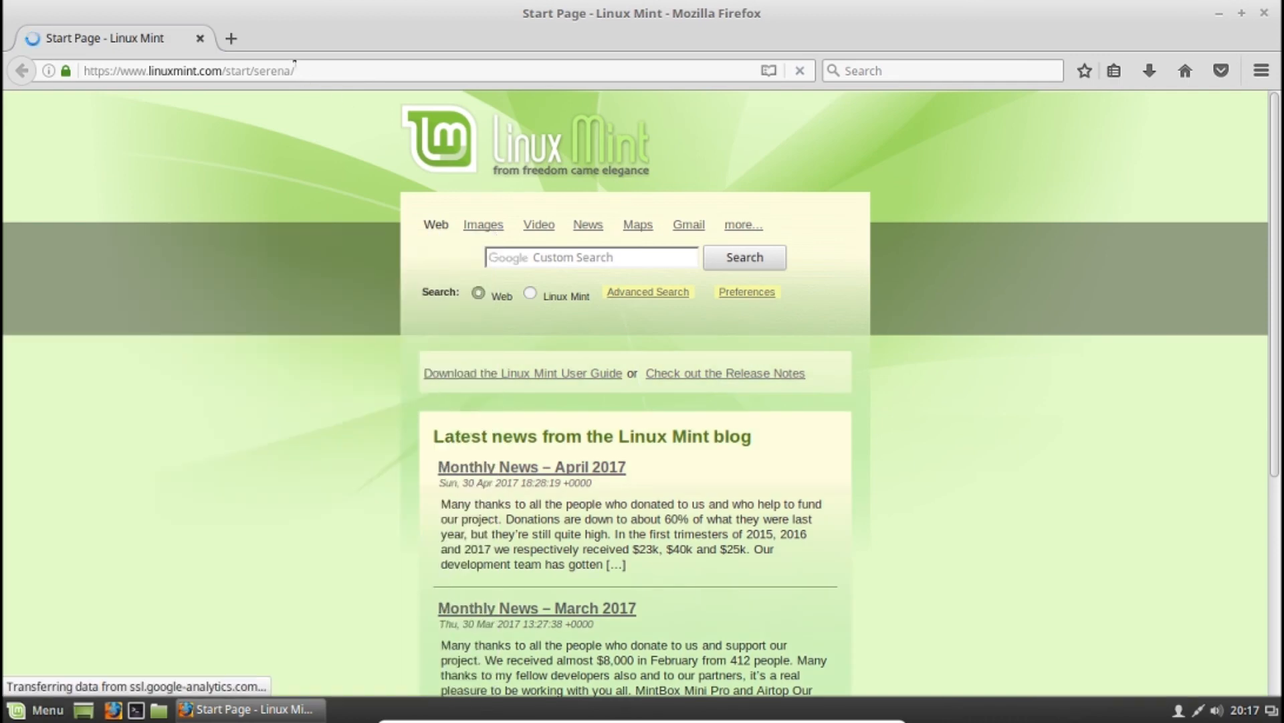
double_click(294, 65)
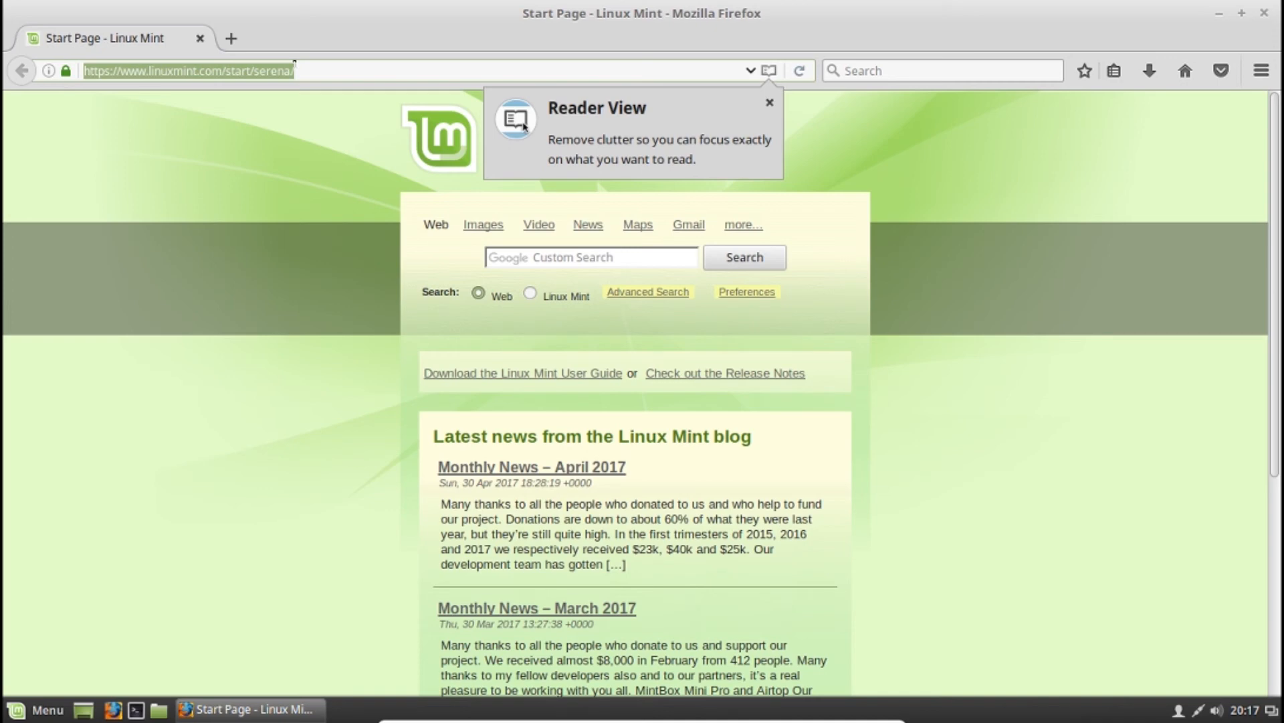
type("youtub")
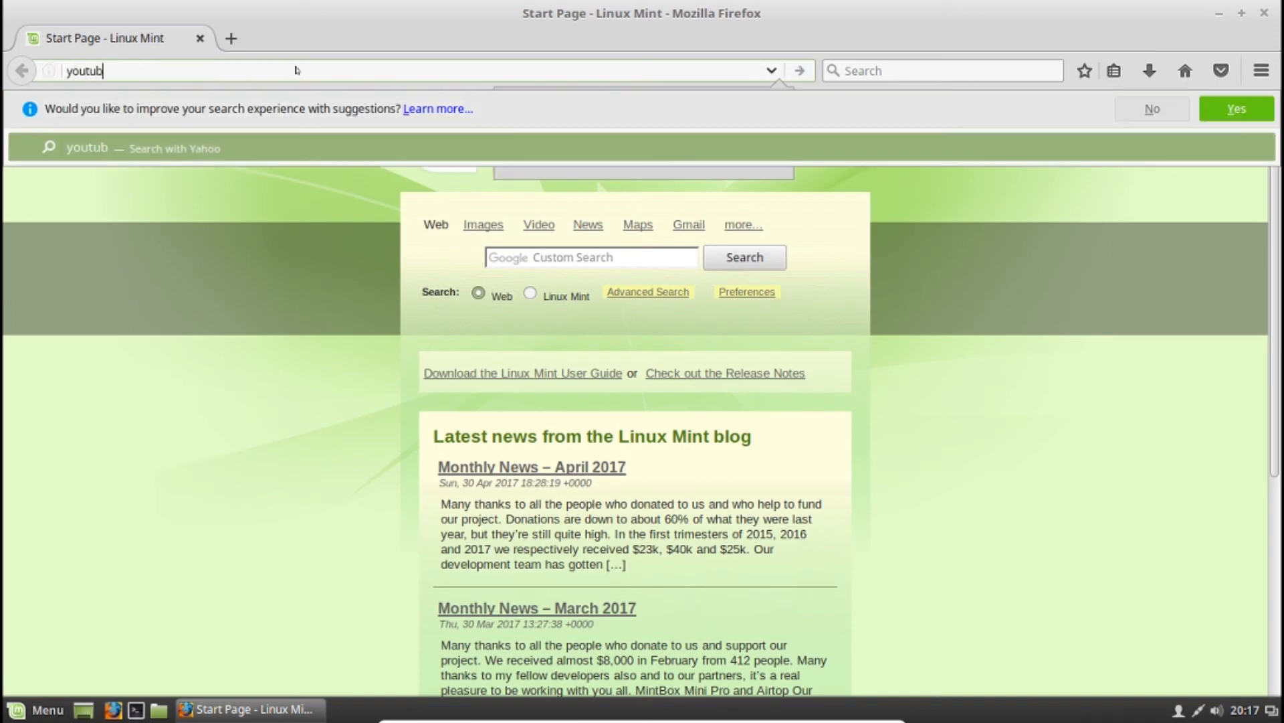
type("e.com")
key("Return")
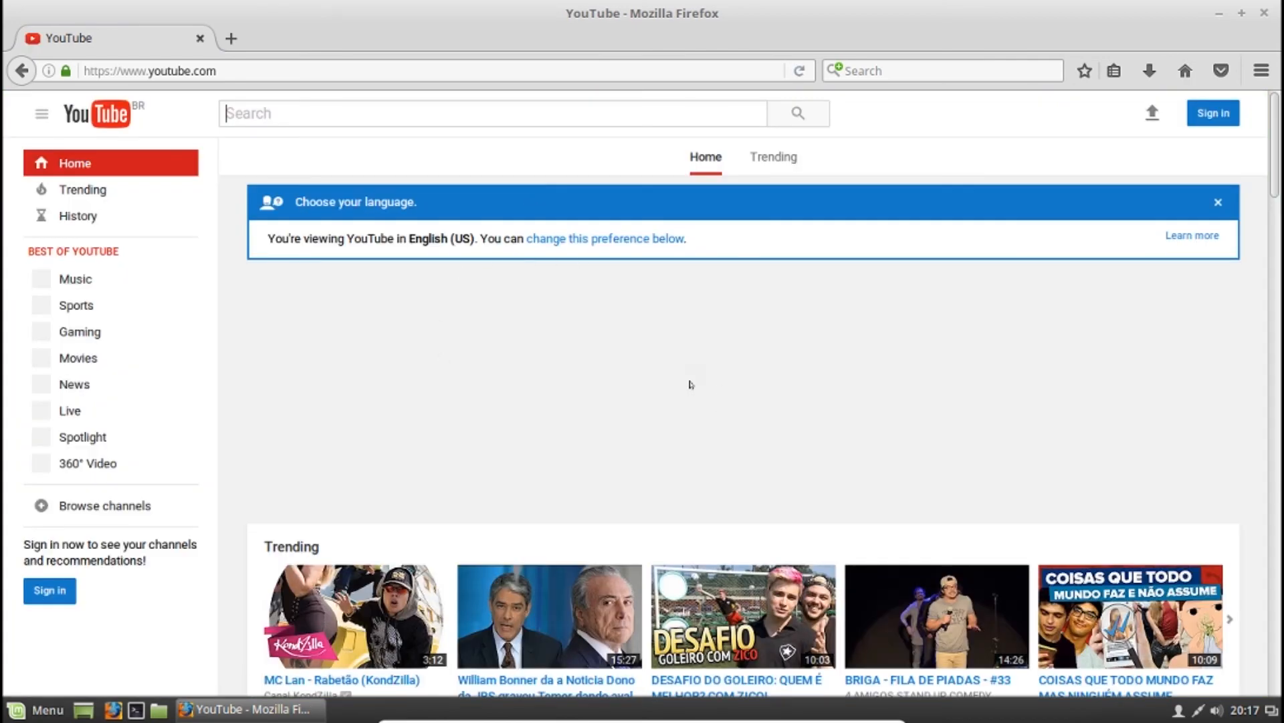
scroll(688, 386, "down", 3)
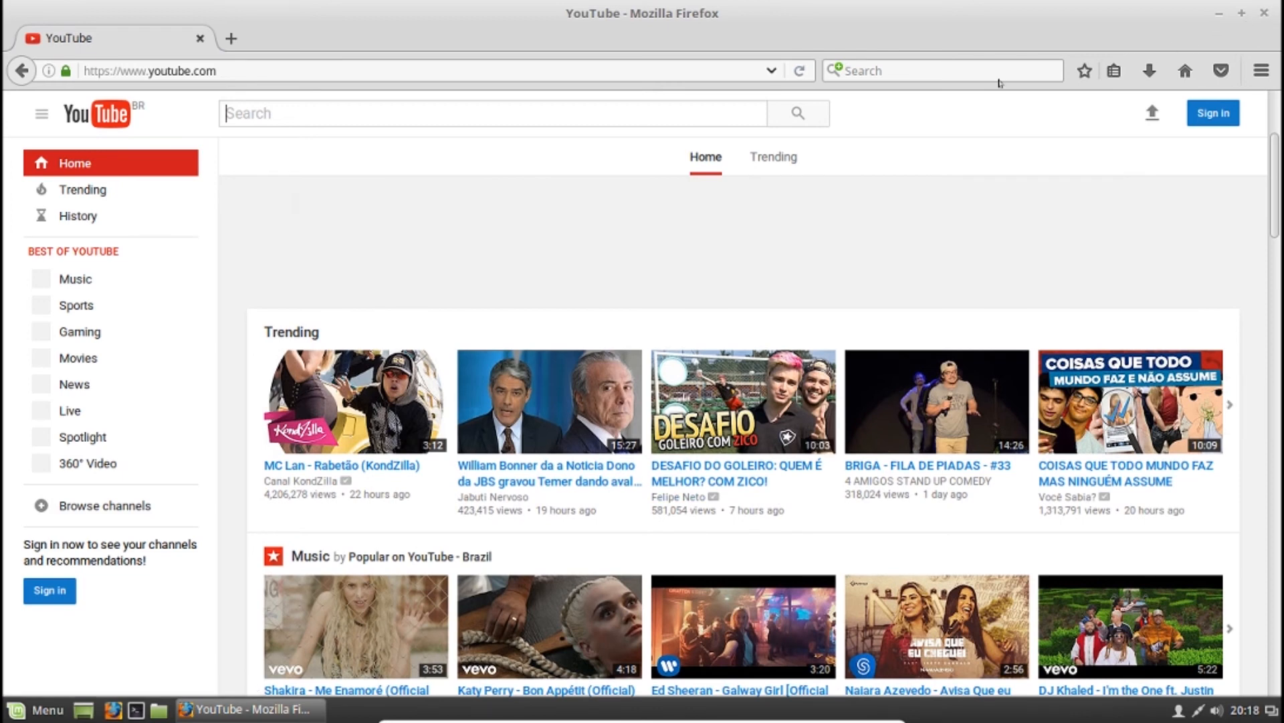
left_click(1264, 13)
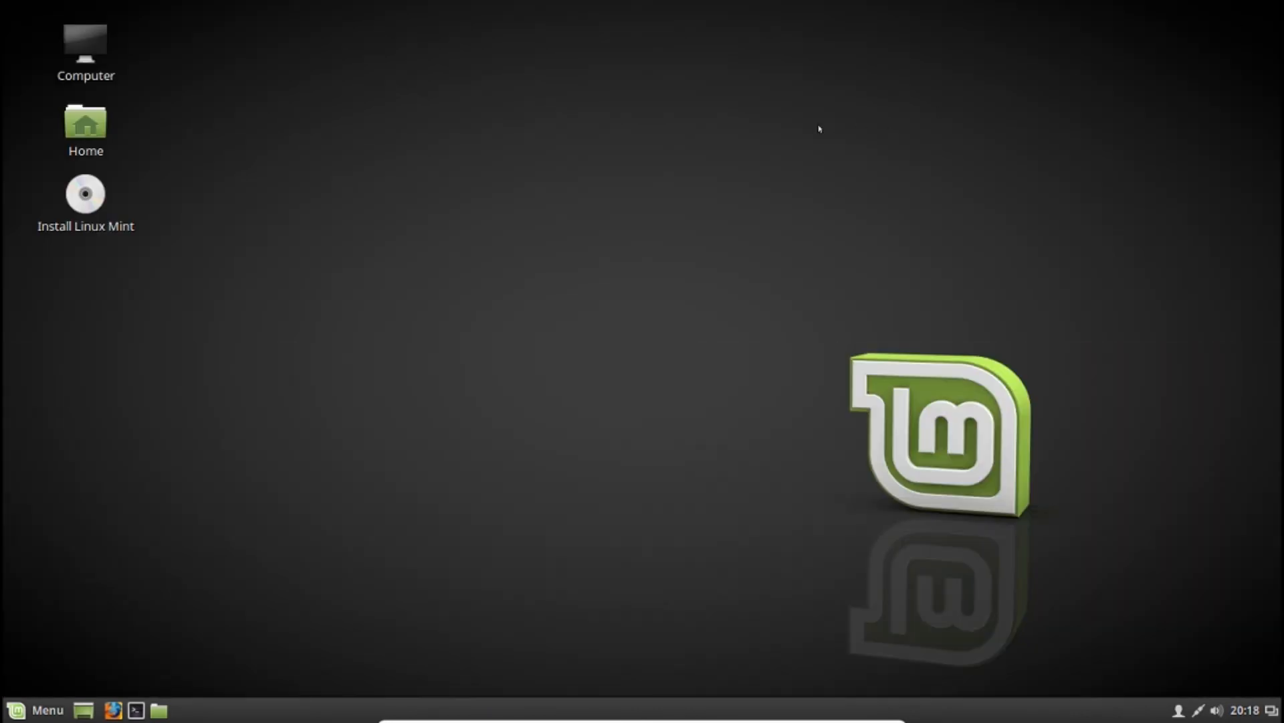
- Leave full screen and power off Teste Linux Mint with 'Desligar a máquina' in the Fechar dialog
key("ctrl+f")
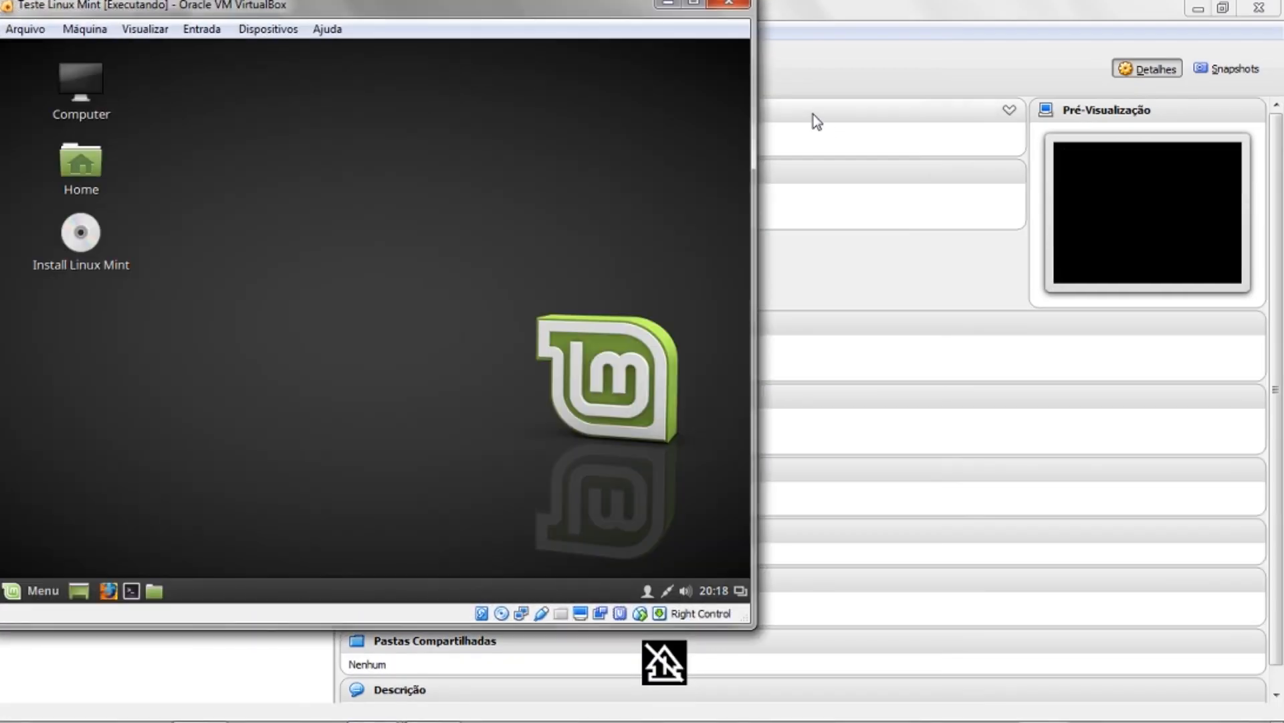
left_click_drag(579, 8, 711, 64)
left_click(863, 58)
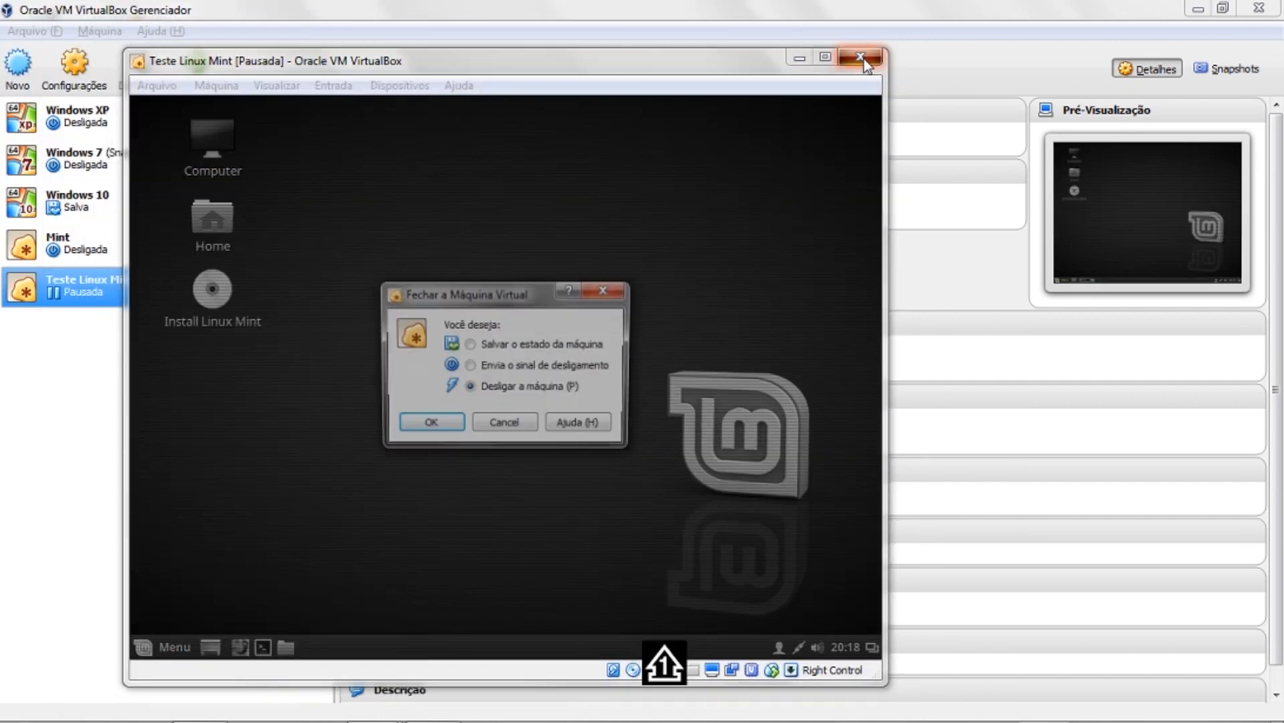
left_click(468, 387)
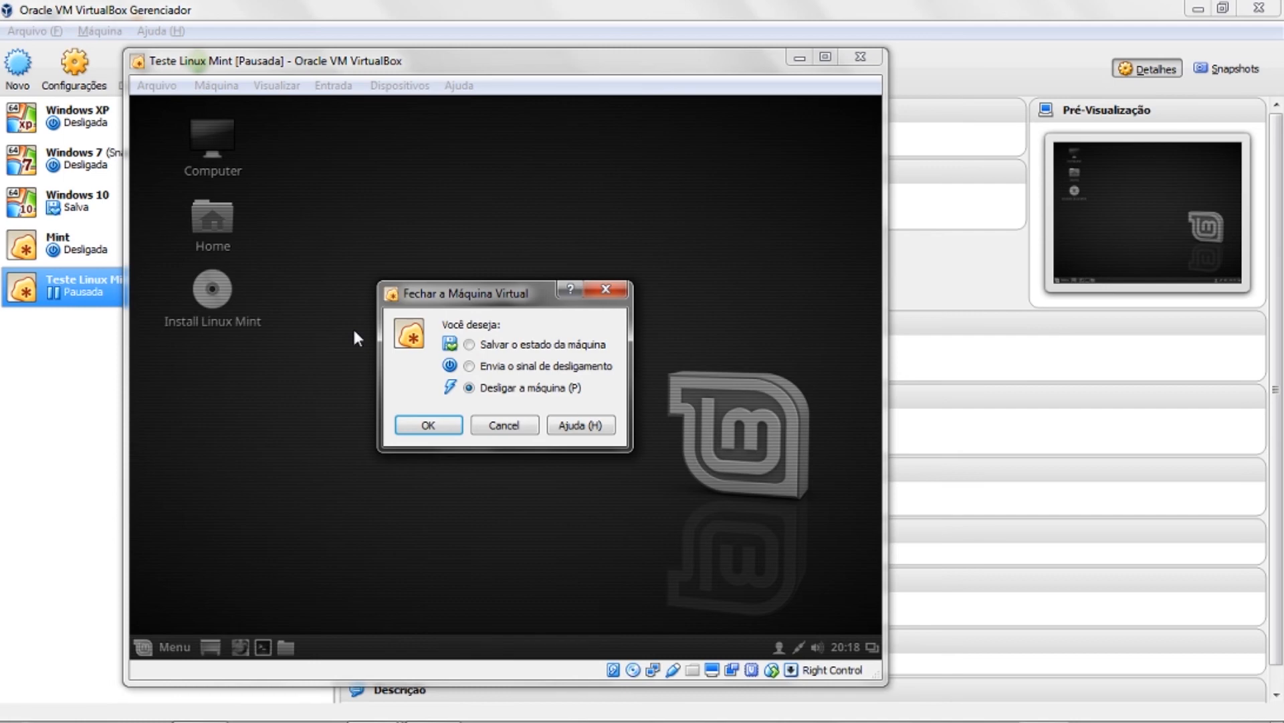
left_click(433, 425)
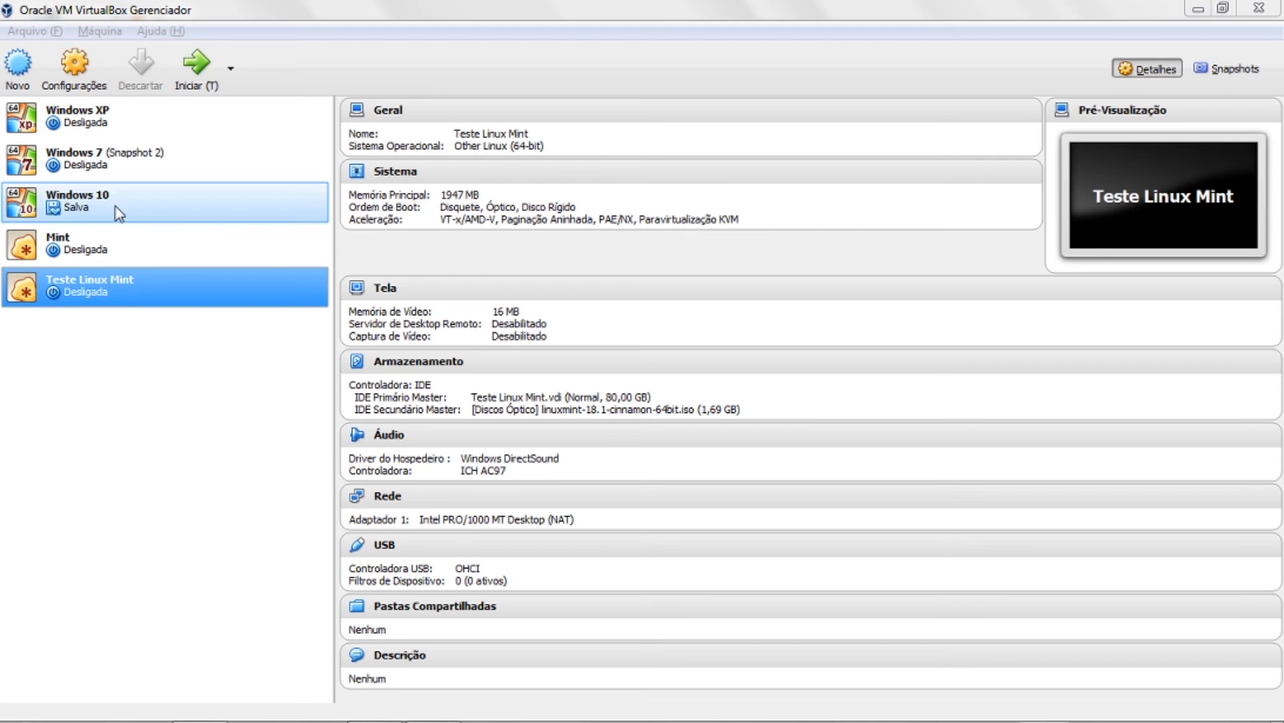
- Click through Mint, Teste Linux Mint, Windows 7 and XP, ending on Windows 10's details
left_click(93, 255)
left_click(98, 284)
left_click(100, 248)
left_click(99, 283)
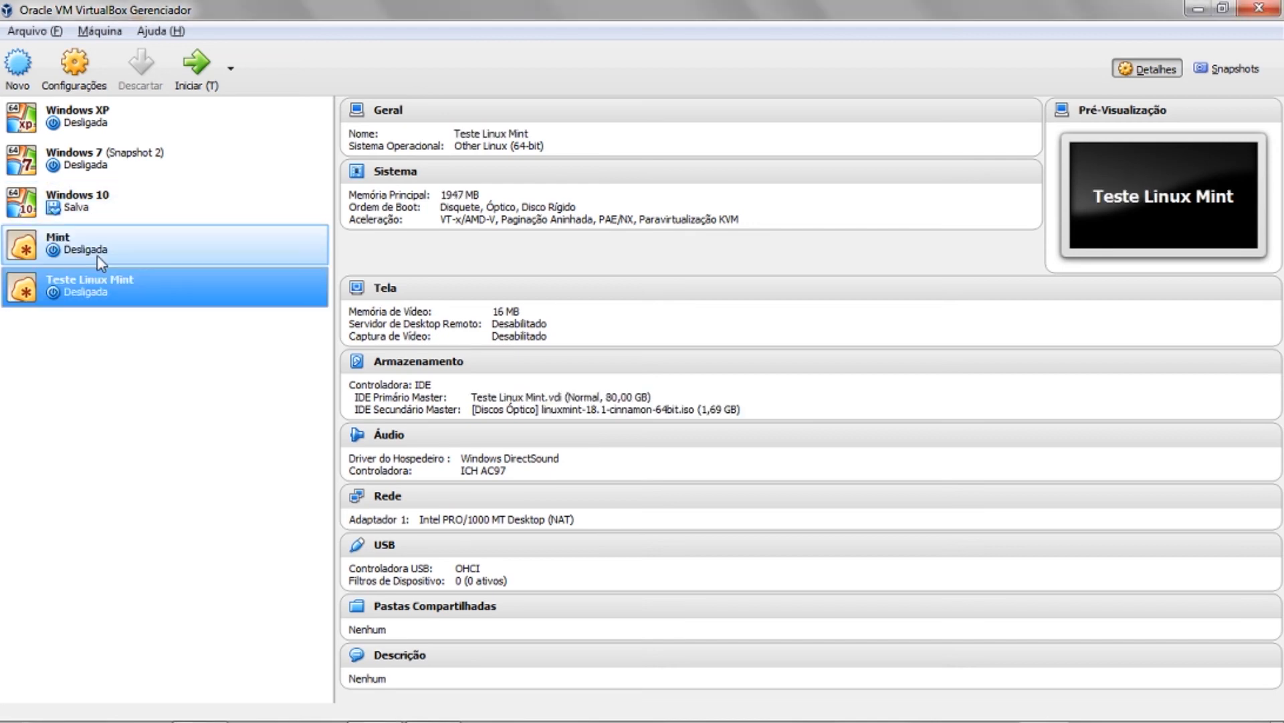
left_click(112, 171)
left_click(100, 119)
left_click(101, 161)
left_click(91, 205)
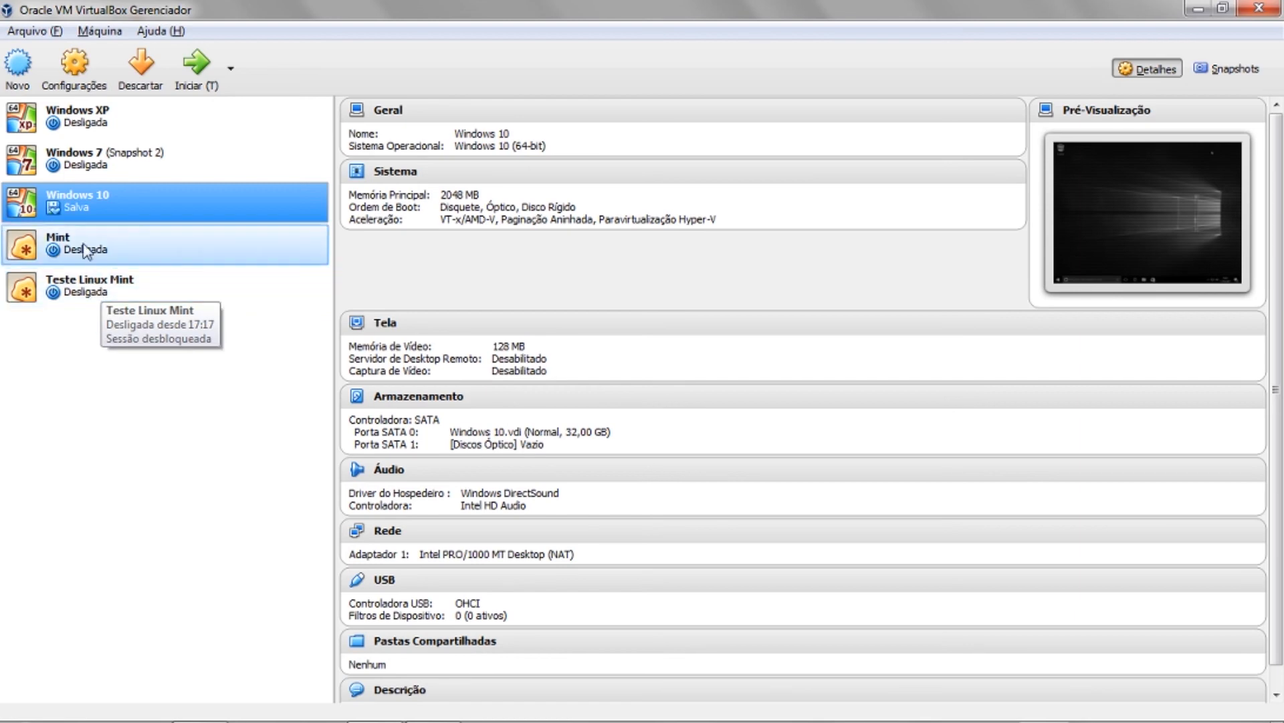
left_click(69, 85)
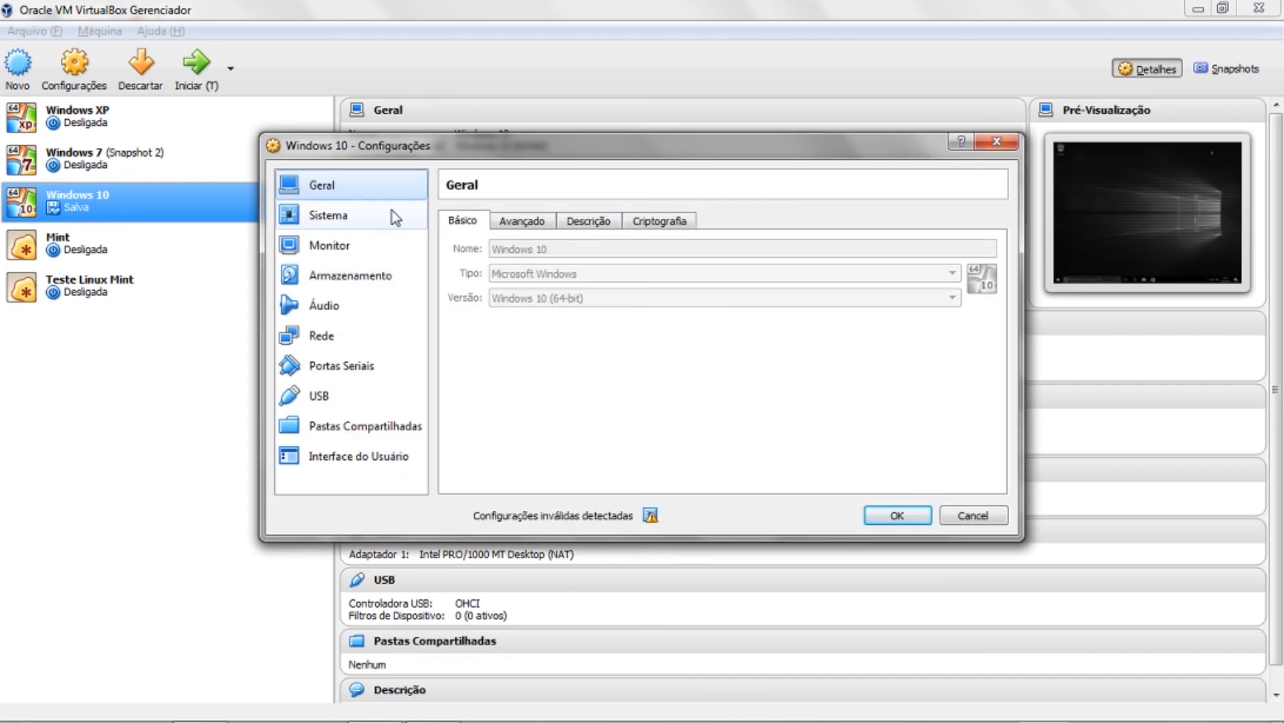
left_click(371, 216)
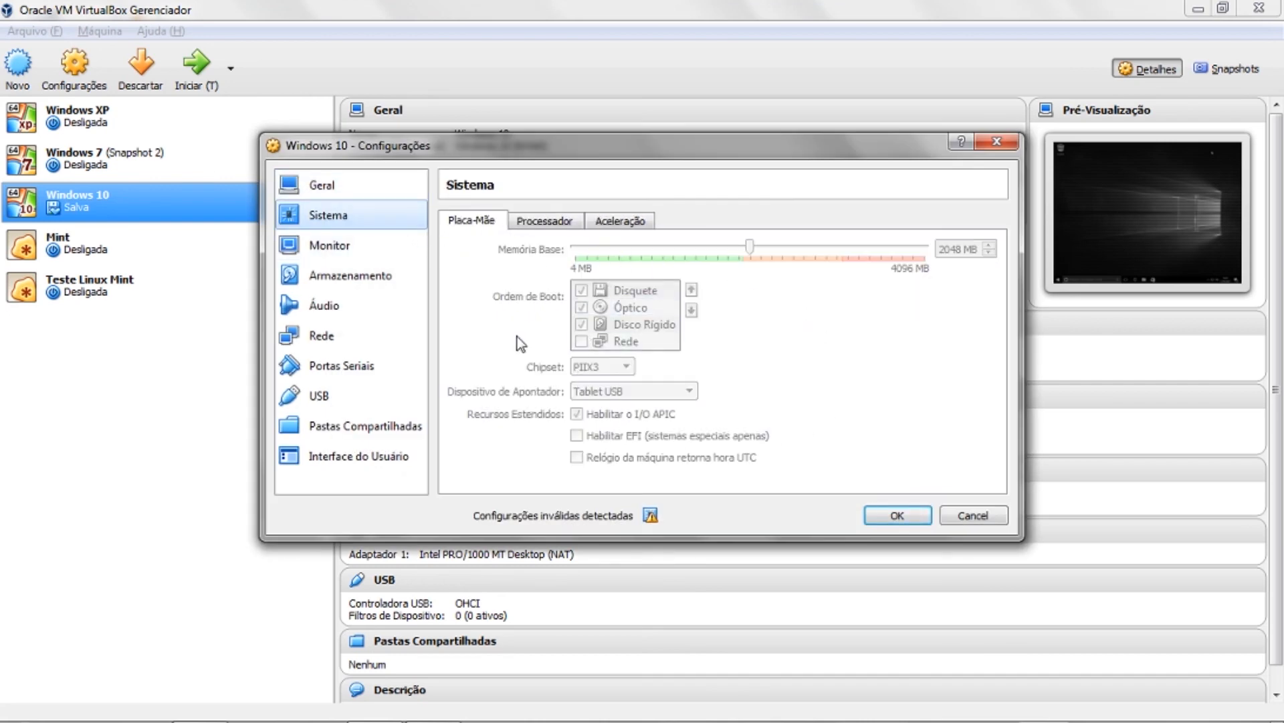
left_click(361, 254)
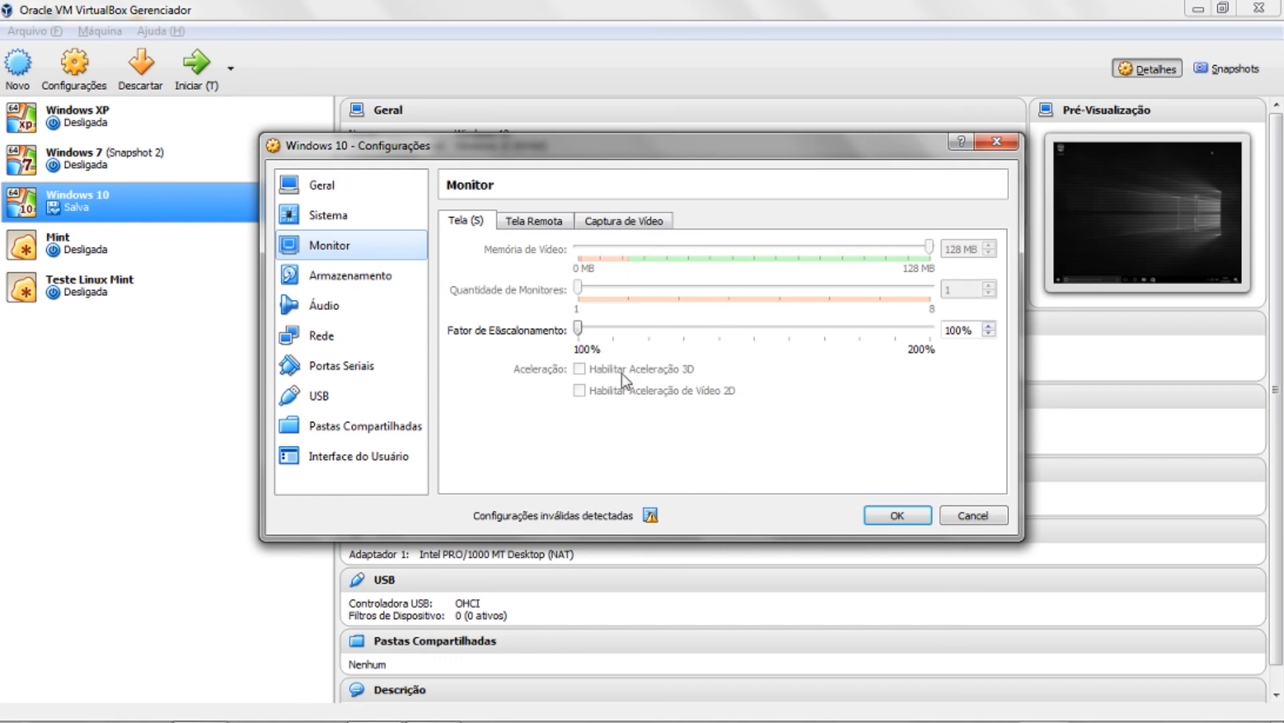
left_click(365, 278)
left_click(325, 338)
left_click(324, 248)
left_click(324, 215)
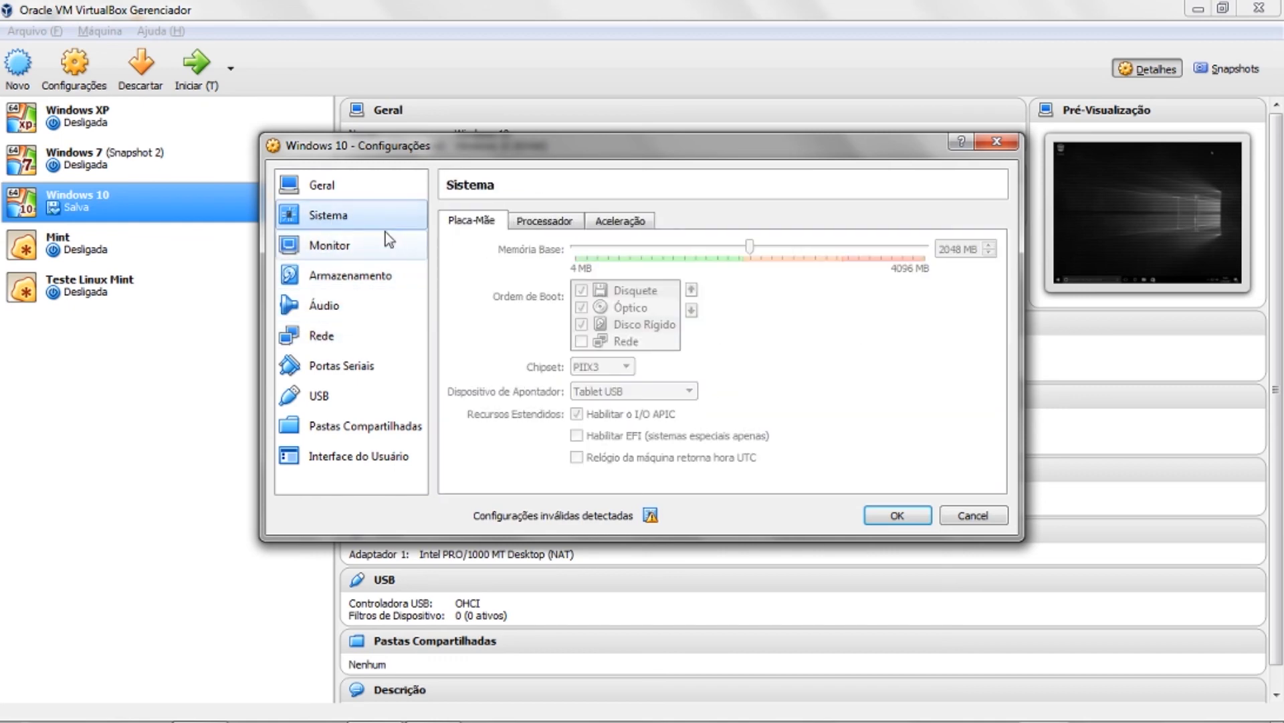
left_click(339, 194)
left_click(996, 142)
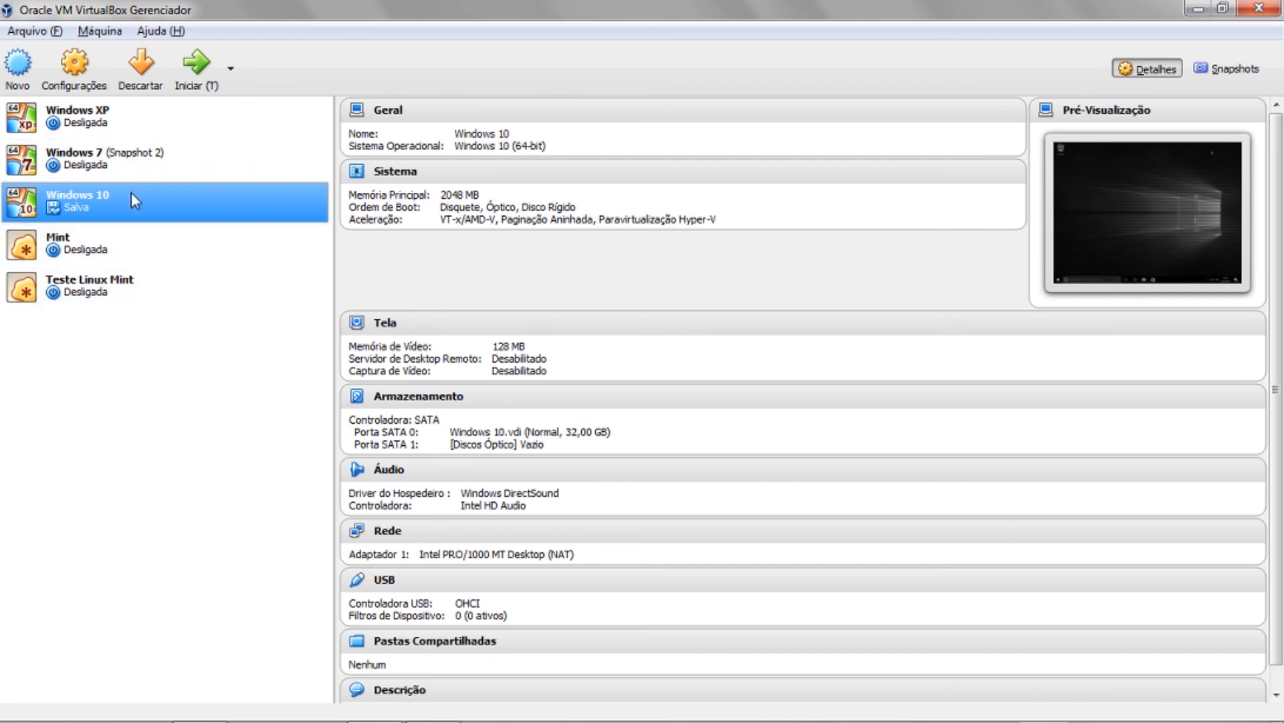
- Browse each VM's details and toggle Windows XP between the Detalhes and Snapshots views
left_click(152, 281)
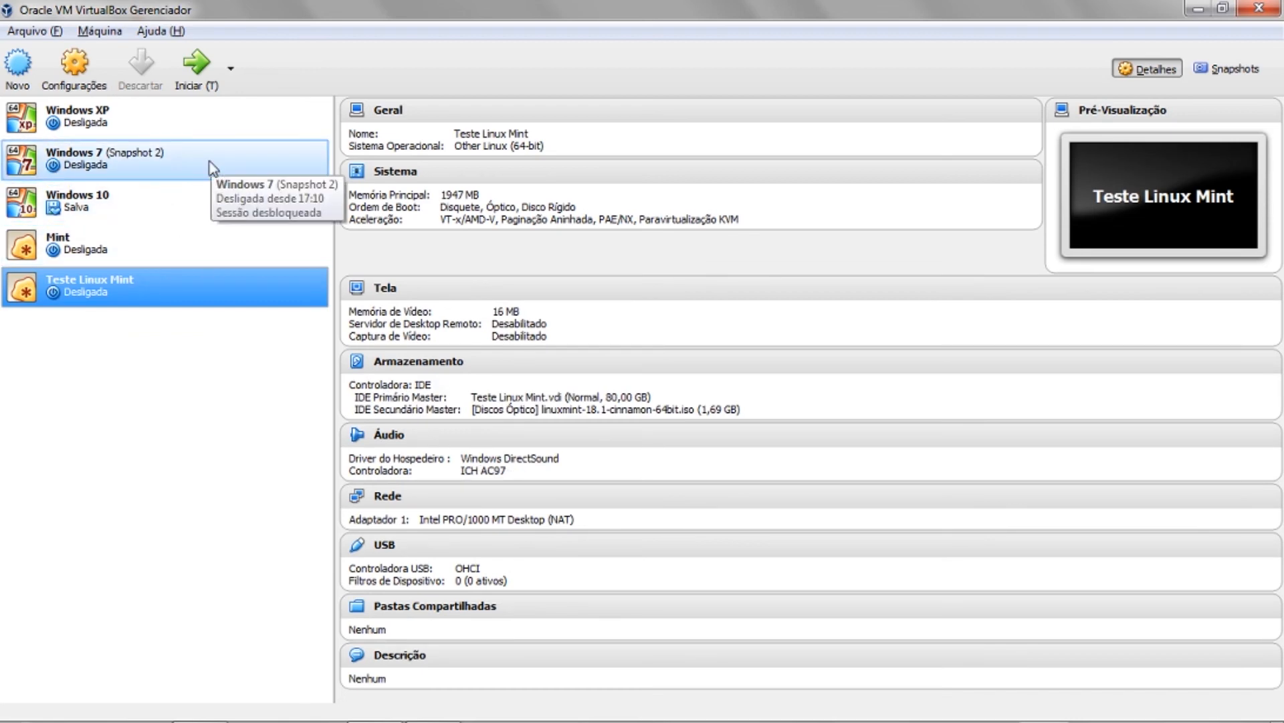
left_click(158, 247)
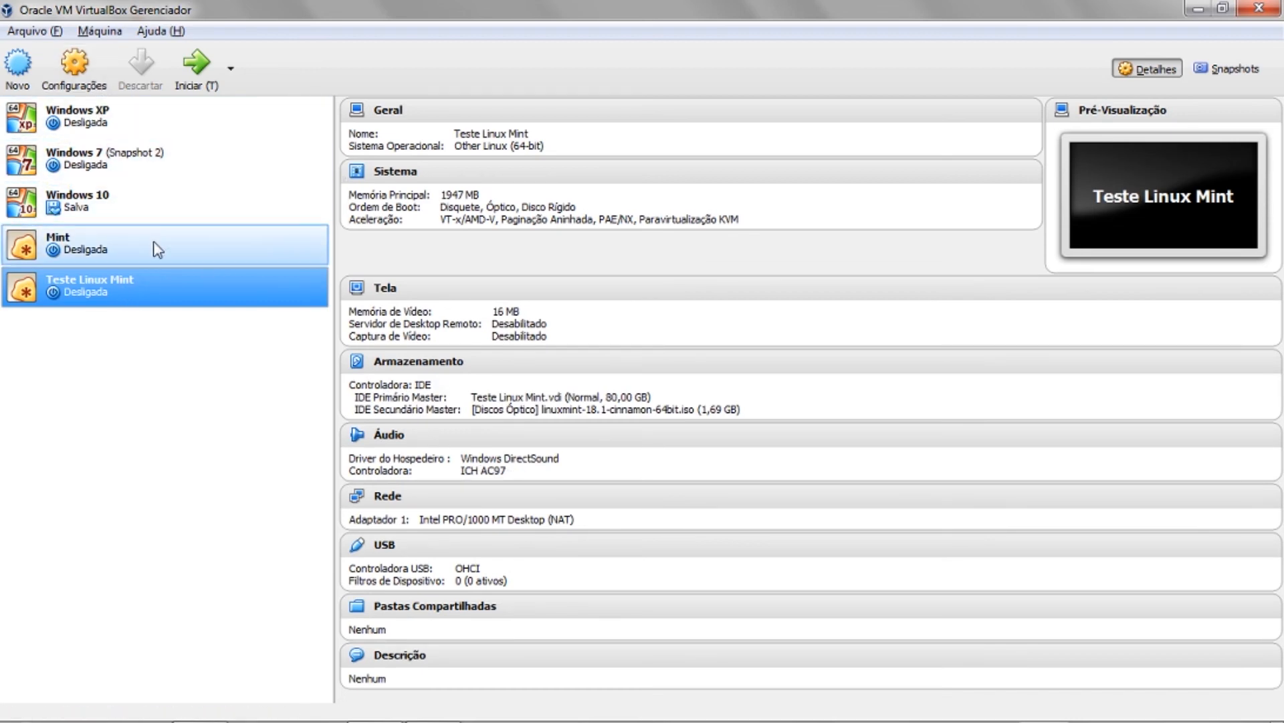
left_click(139, 199)
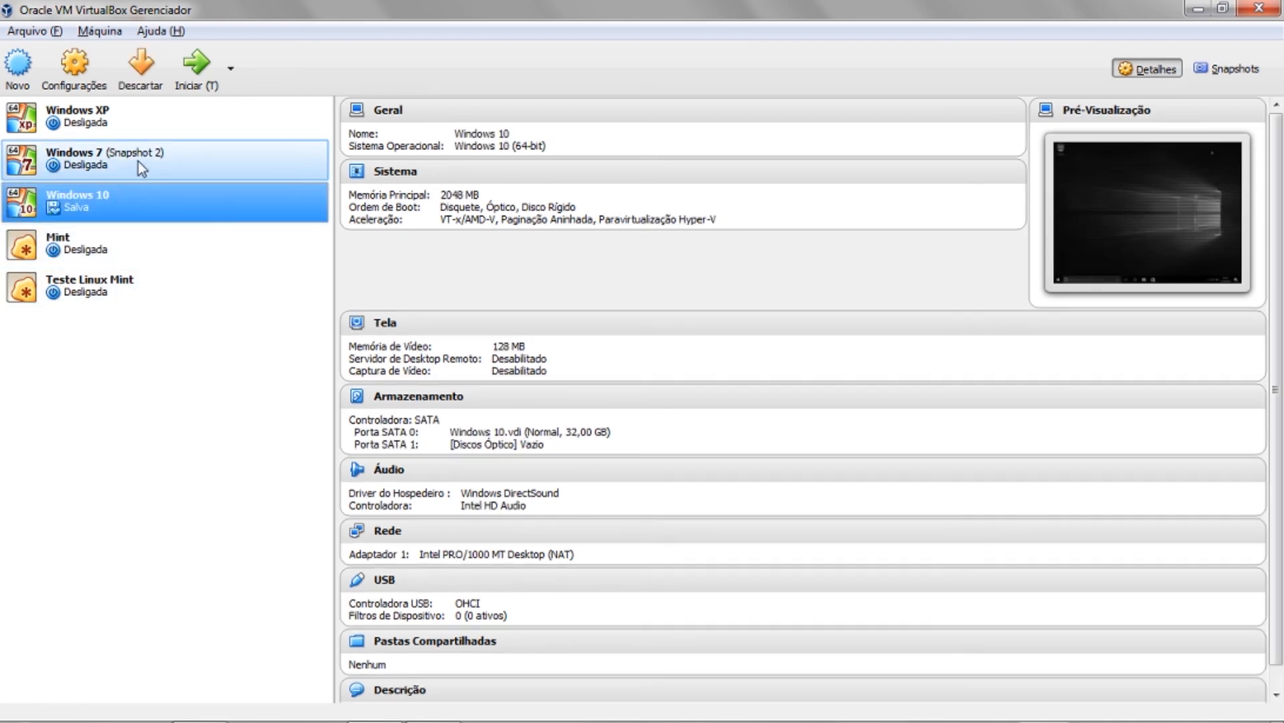
left_click(131, 158)
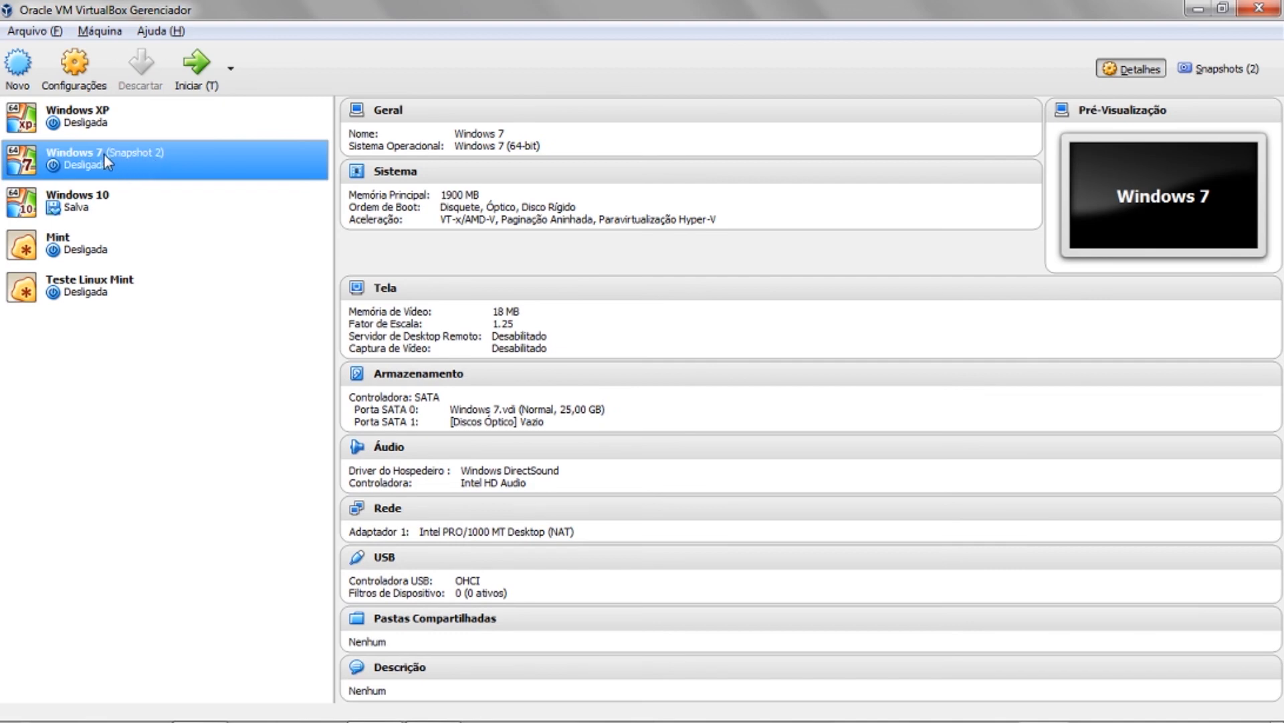
left_click(142, 132)
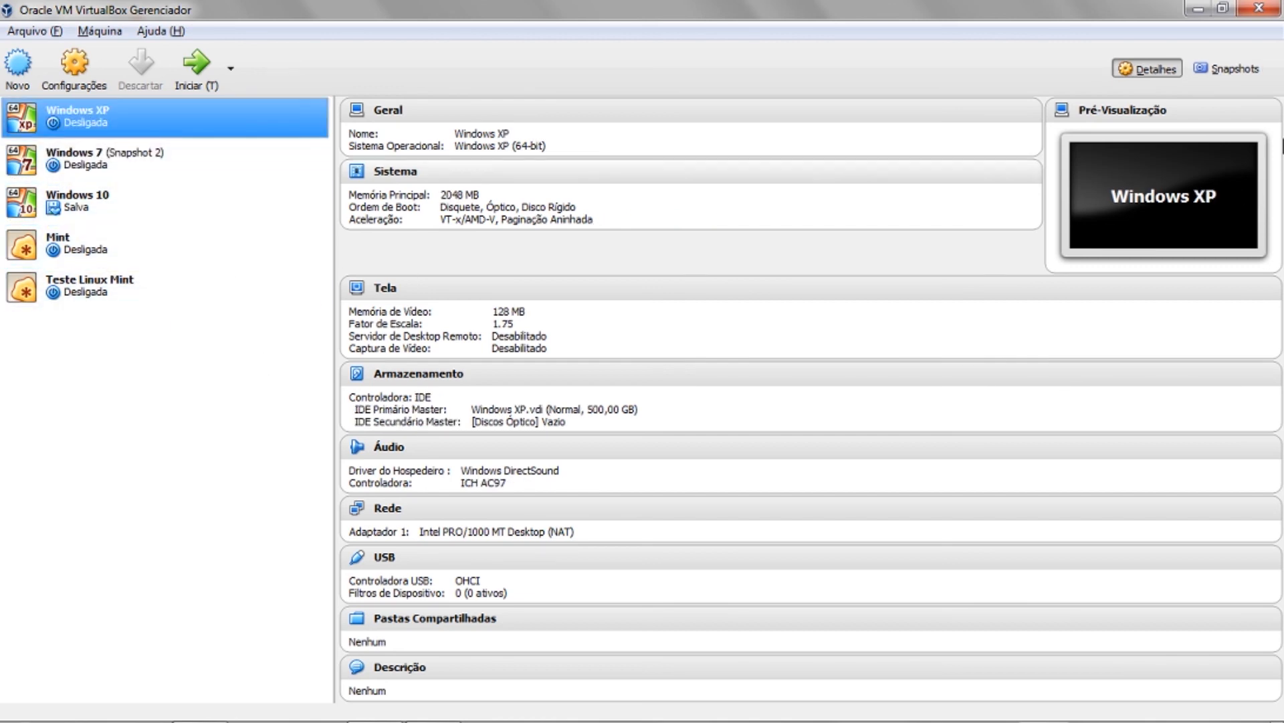
left_click(1230, 70)
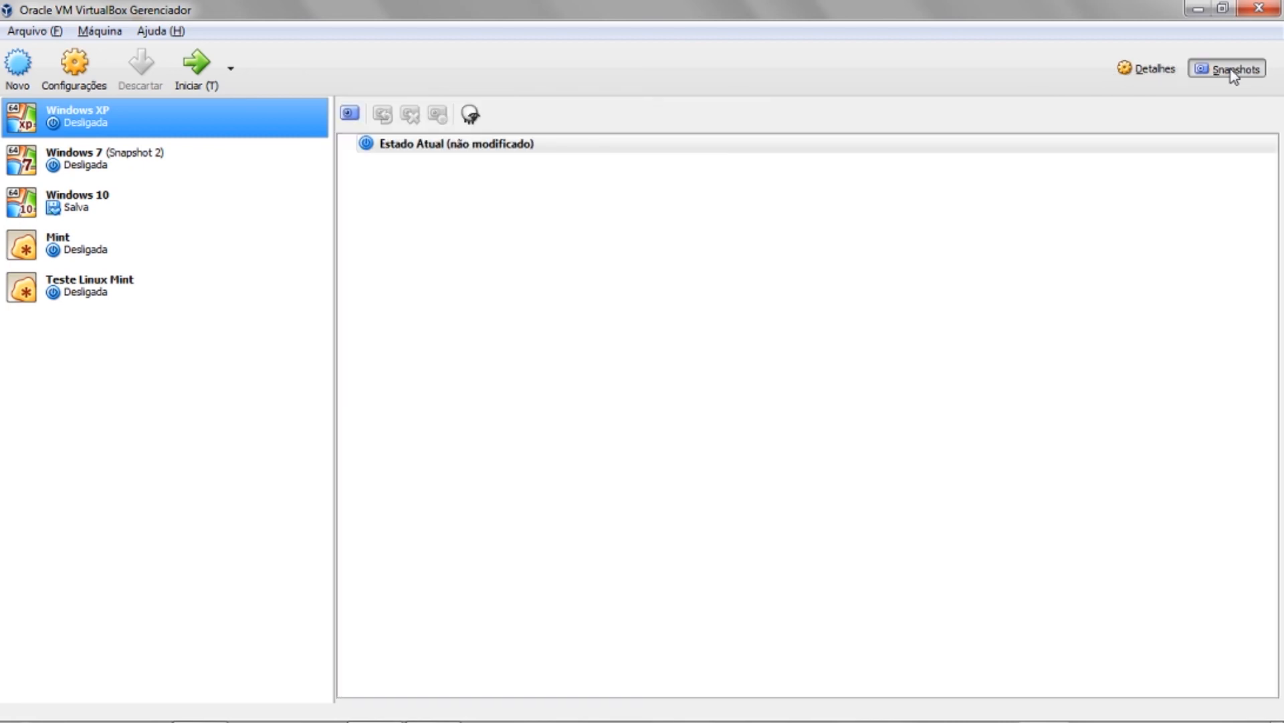
left_click(1148, 70)
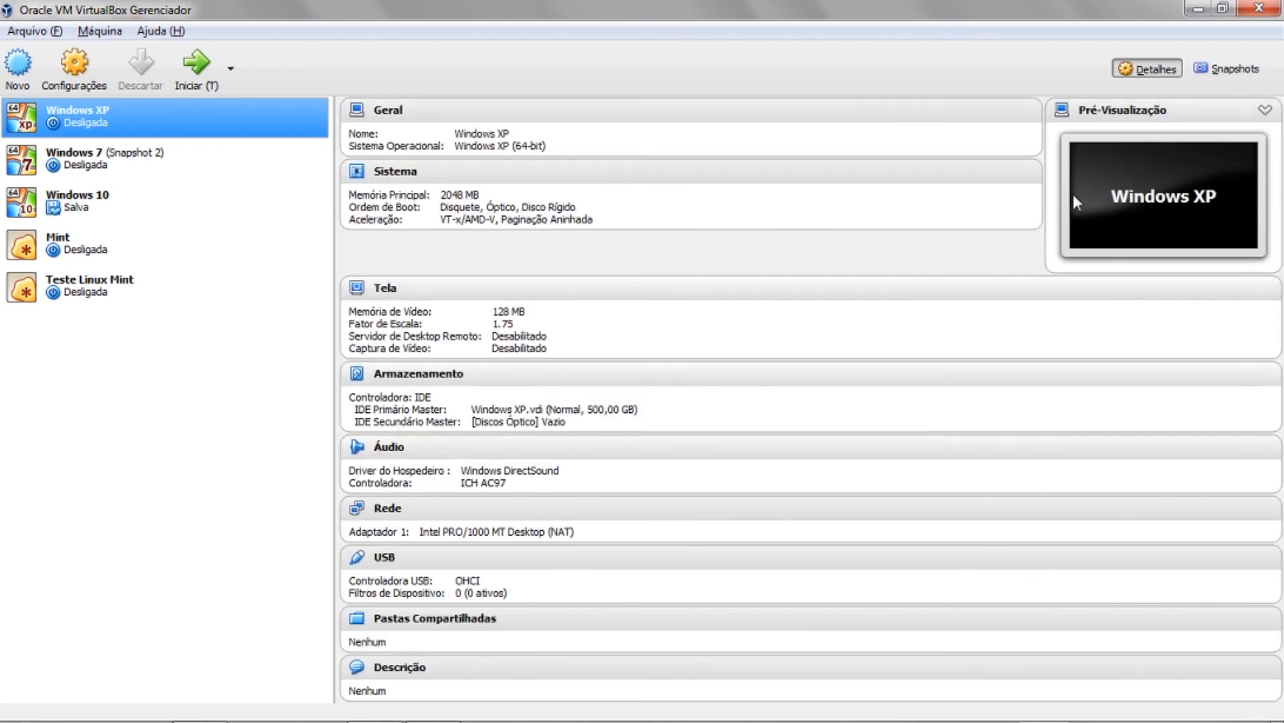
left_click(1211, 73)
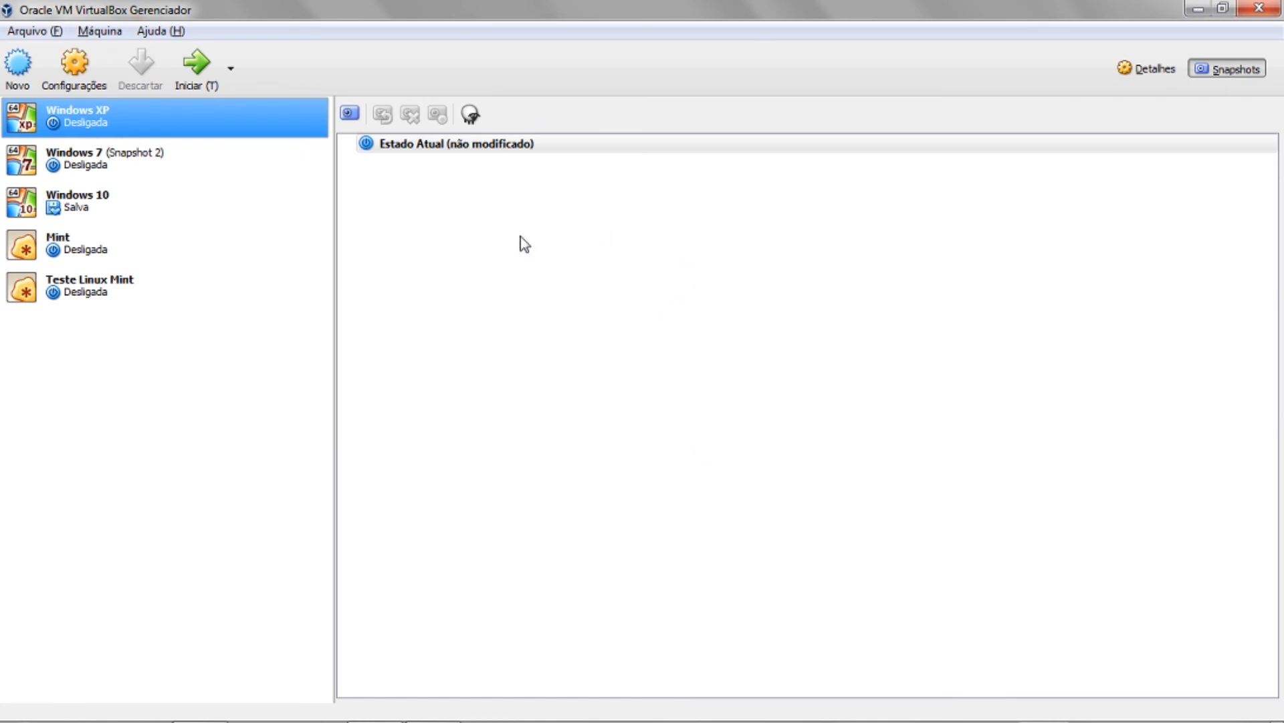
- Inspect Windows 7's Snapshot 1, Snapshot 2 and current state, then show Mint's snapshot list
left_click(236, 156)
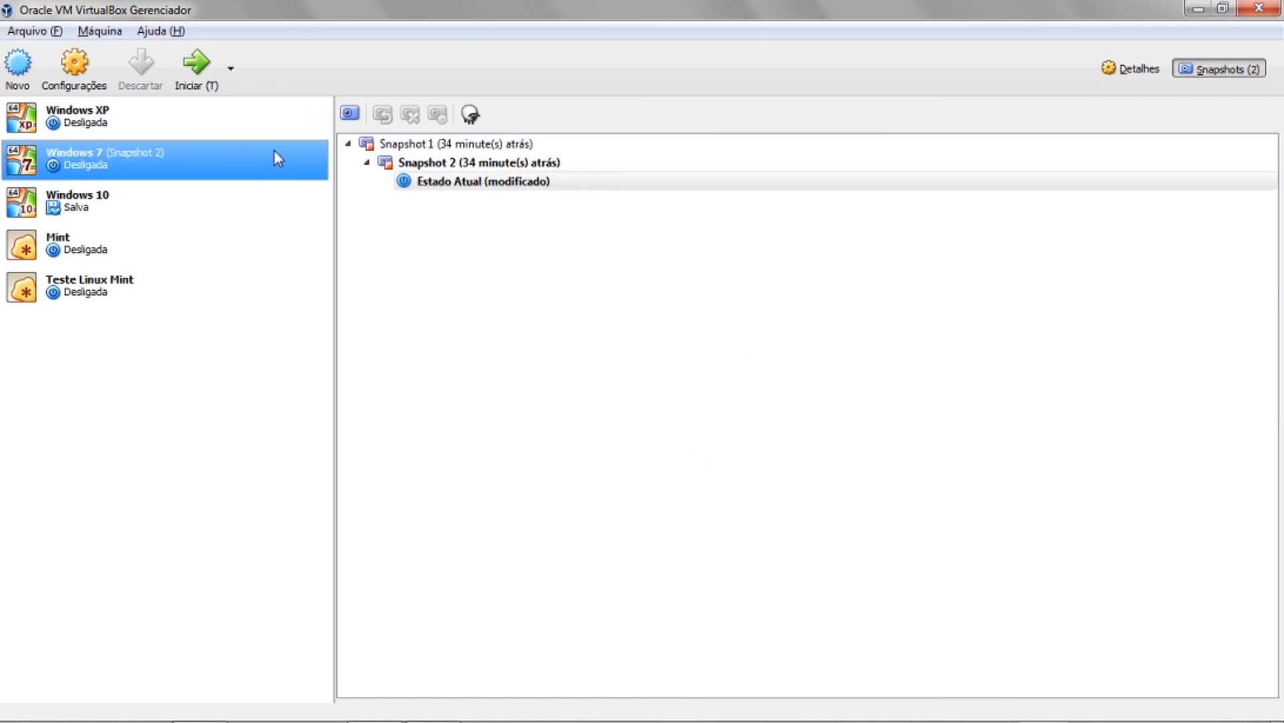
left_click(423, 150)
left_click(443, 169)
left_click(440, 150)
left_click(447, 180)
left_click(447, 163)
left_click(447, 147)
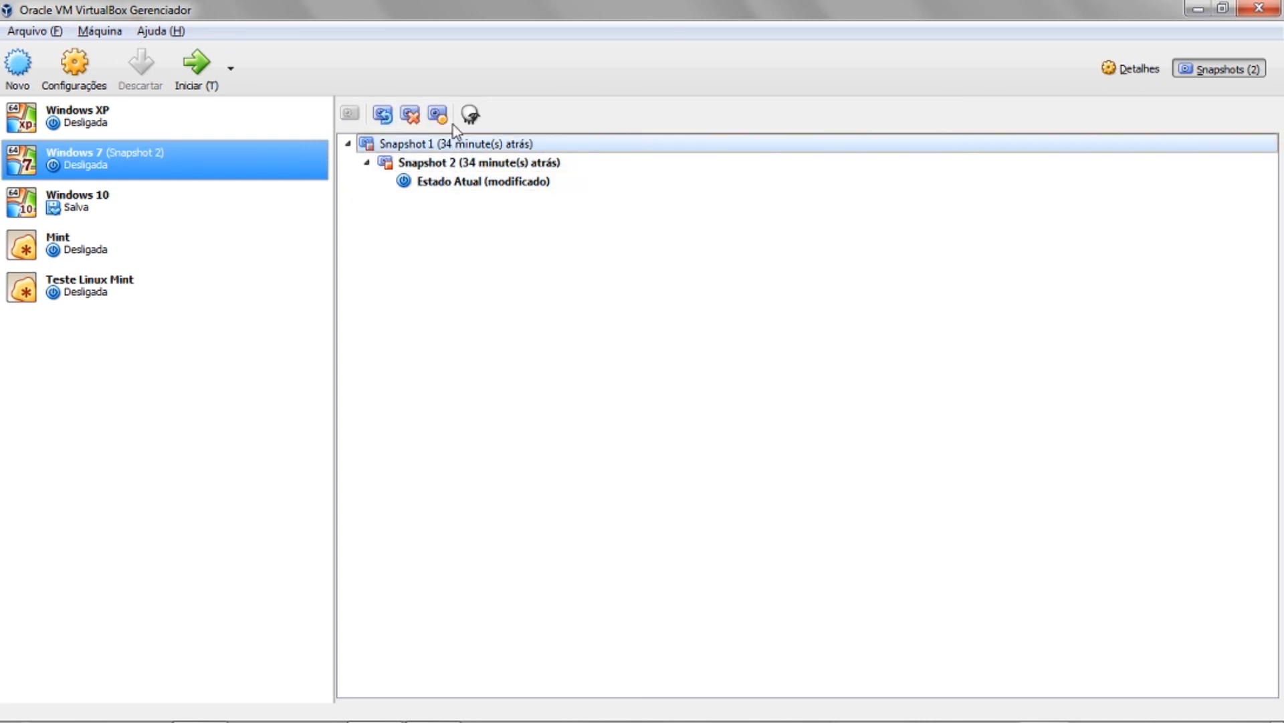
left_click(157, 249)
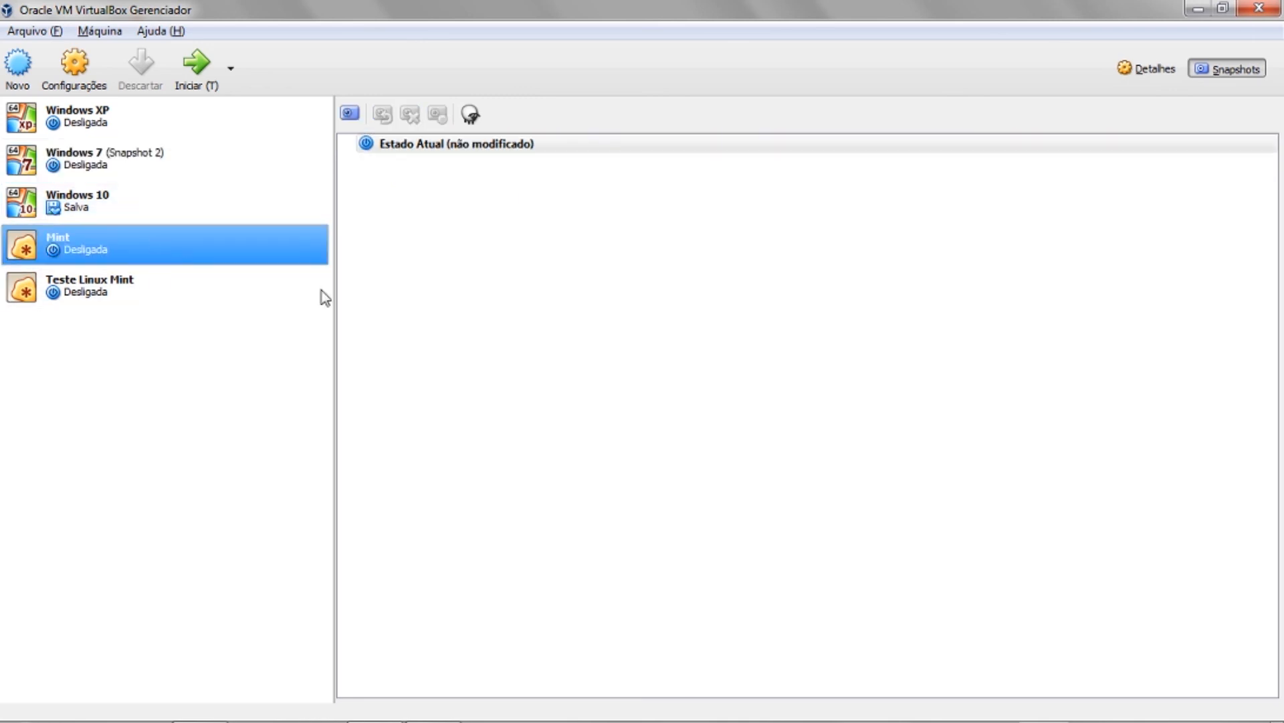
- Take a Mint snapshot named 'Vm 18-04'
left_click(349, 114)
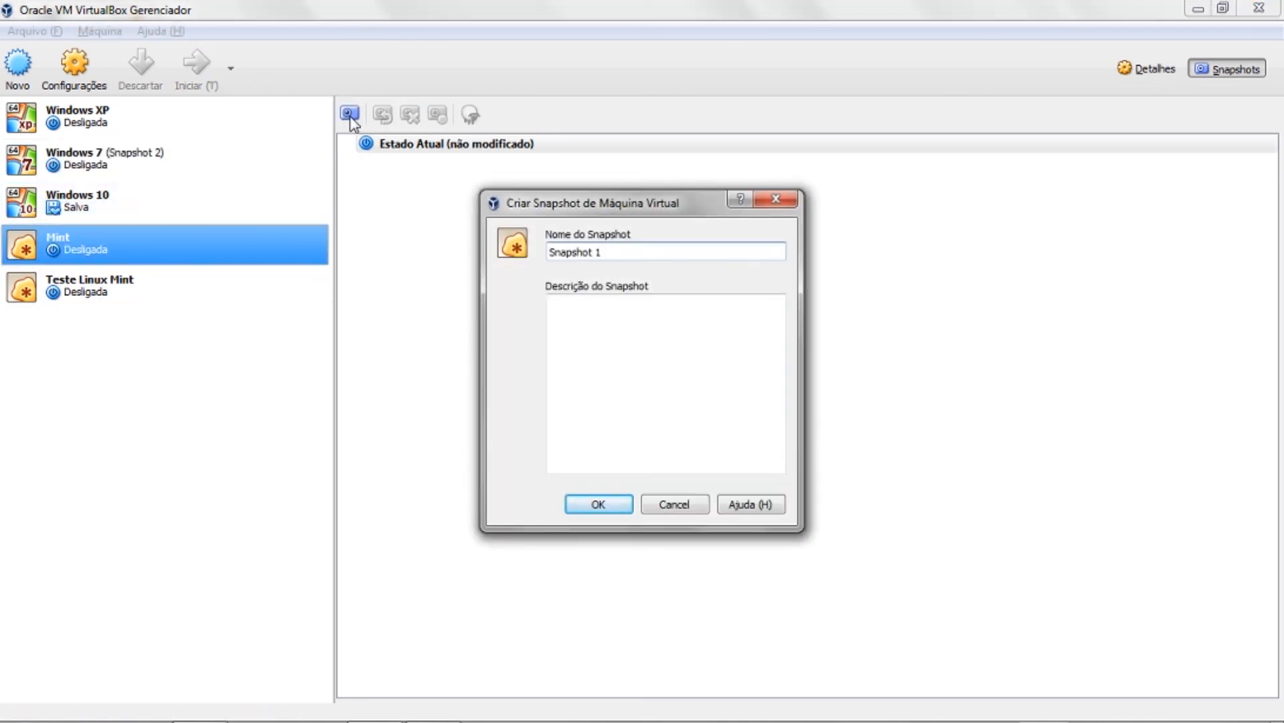
triple_click(597, 250)
type("s")
key("BackSpace")
type("Vm 18-04")
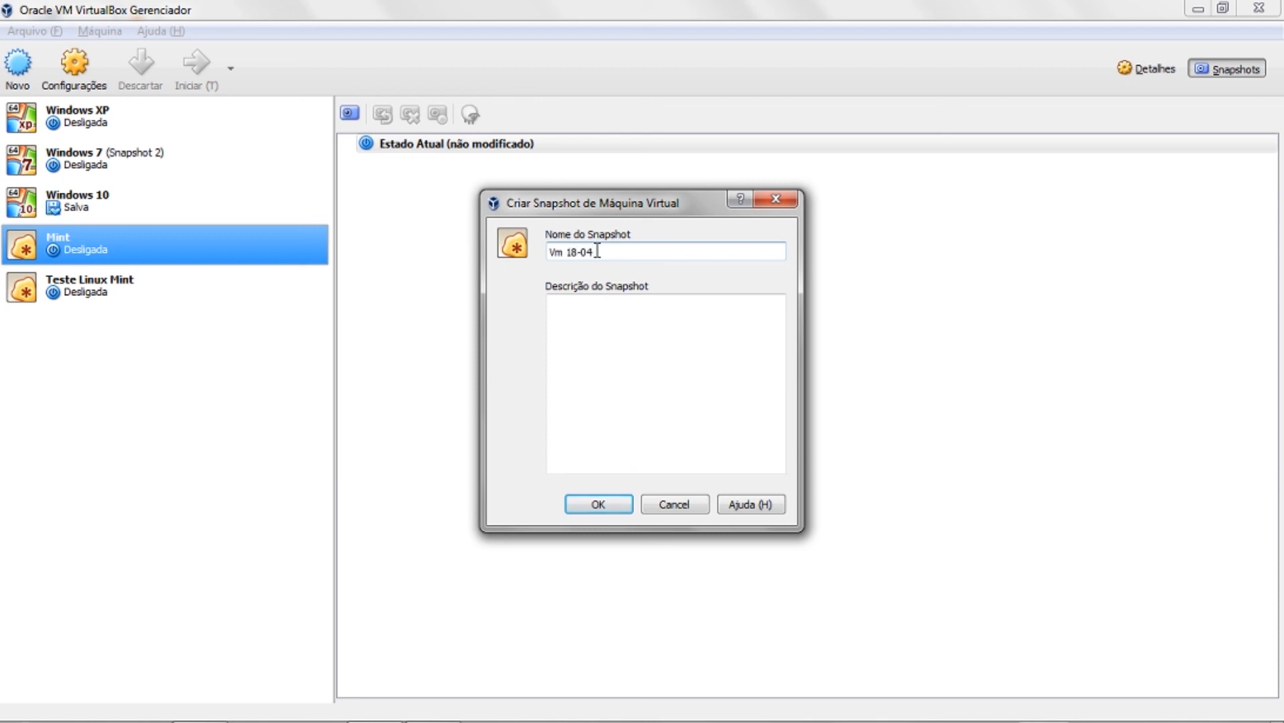
left_click(613, 501)
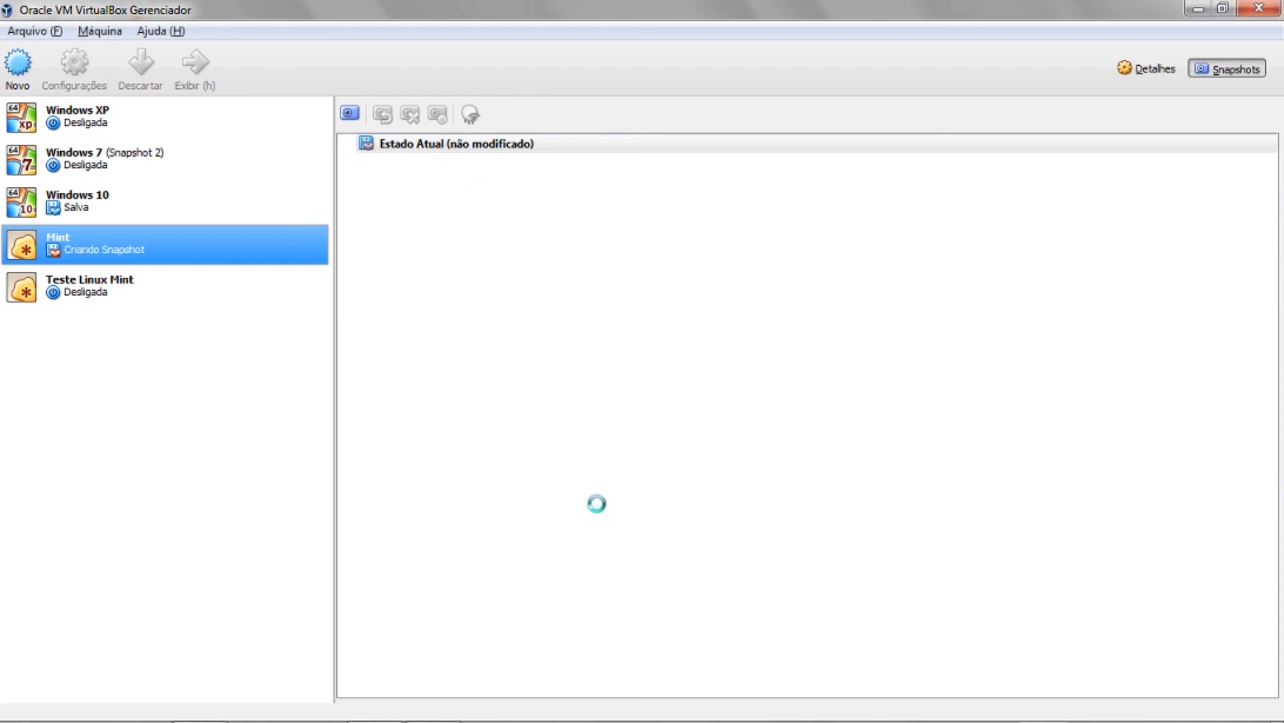
- Take a second Mint snapshot named 'Antes da atualização'
left_click(349, 114)
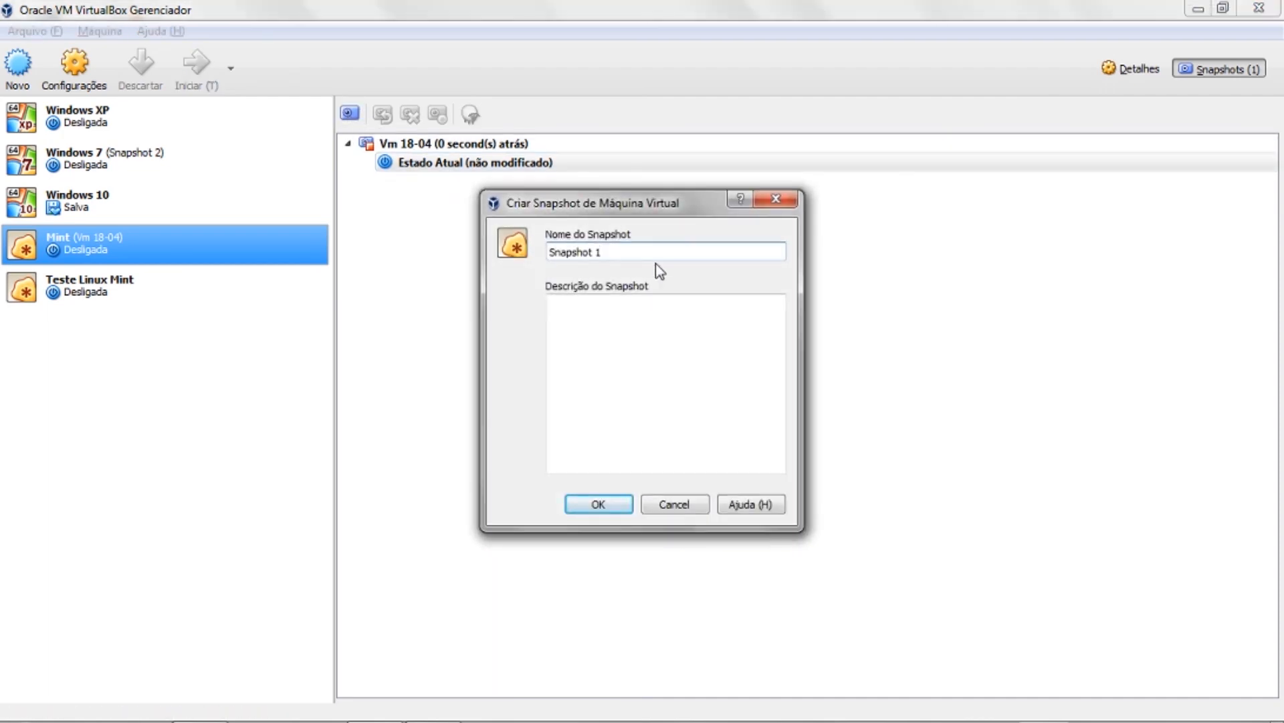
triple_click(633, 248)
type("ANtes")
key("BackSpace")
key("BackSpace")
key("BackSpace")
key("BackSpace")
type("ntes da atualização")
left_click(626, 352)
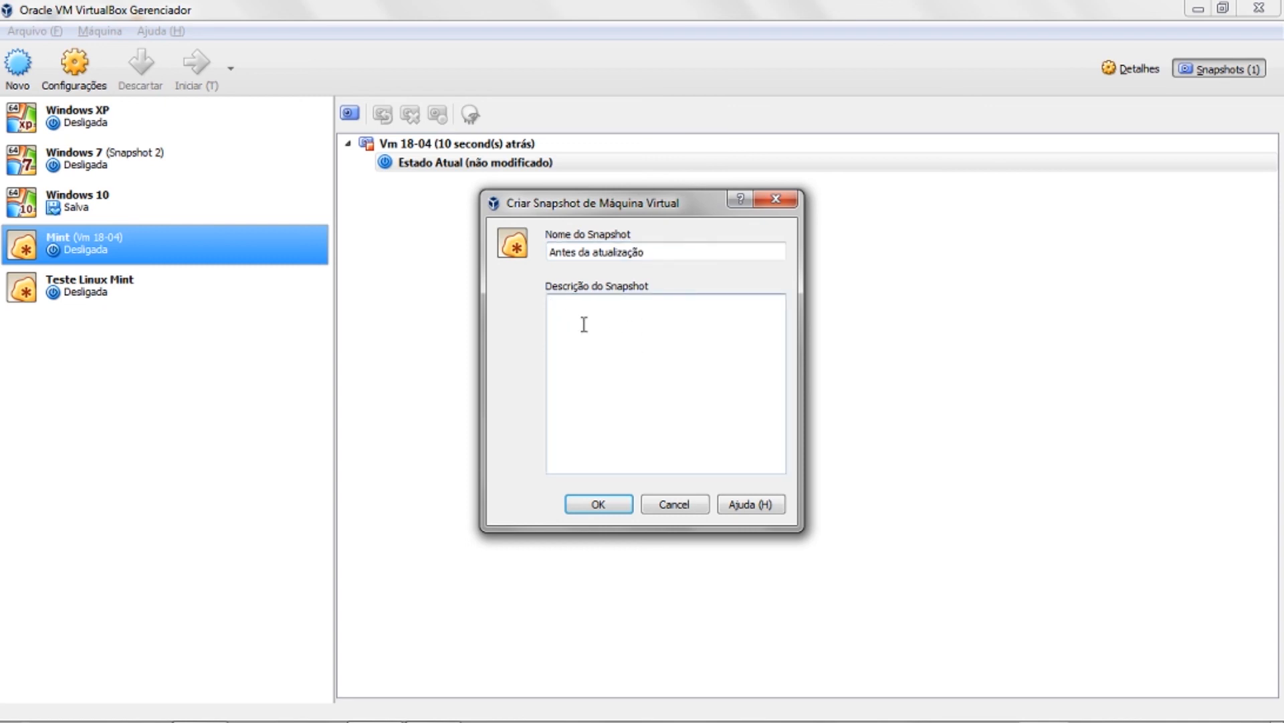
left_click(610, 503)
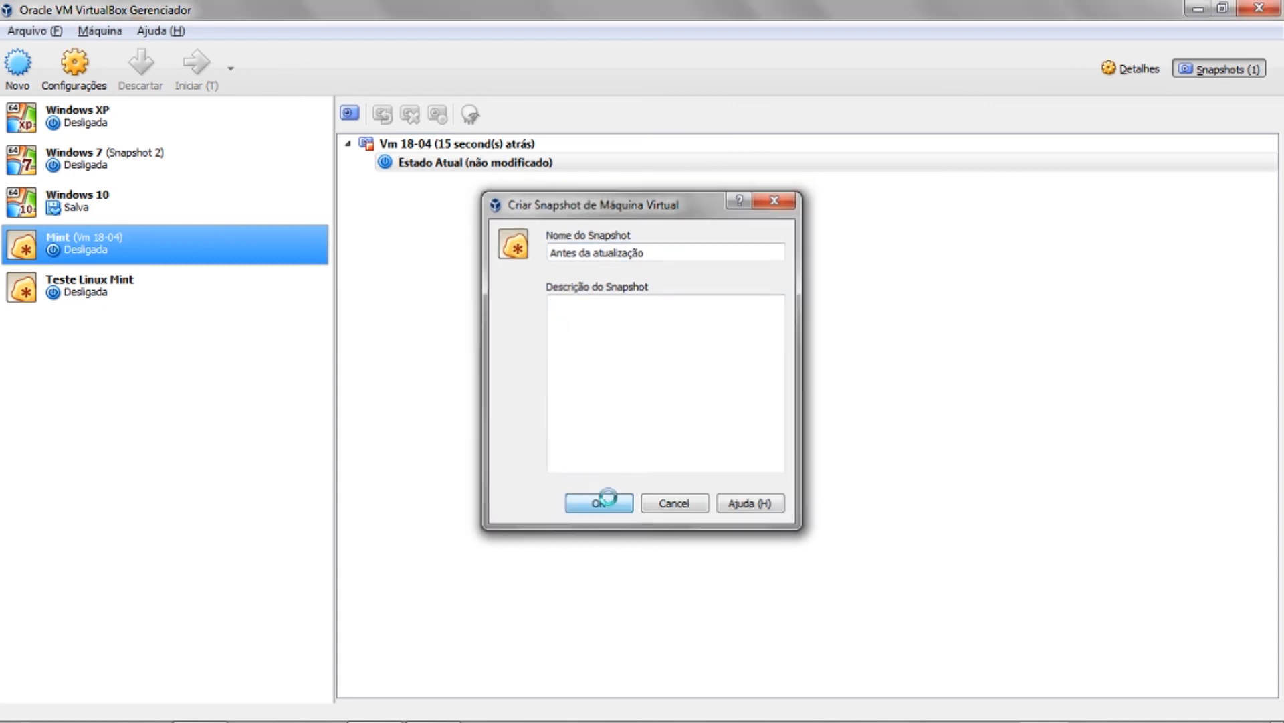
left_click(440, 162)
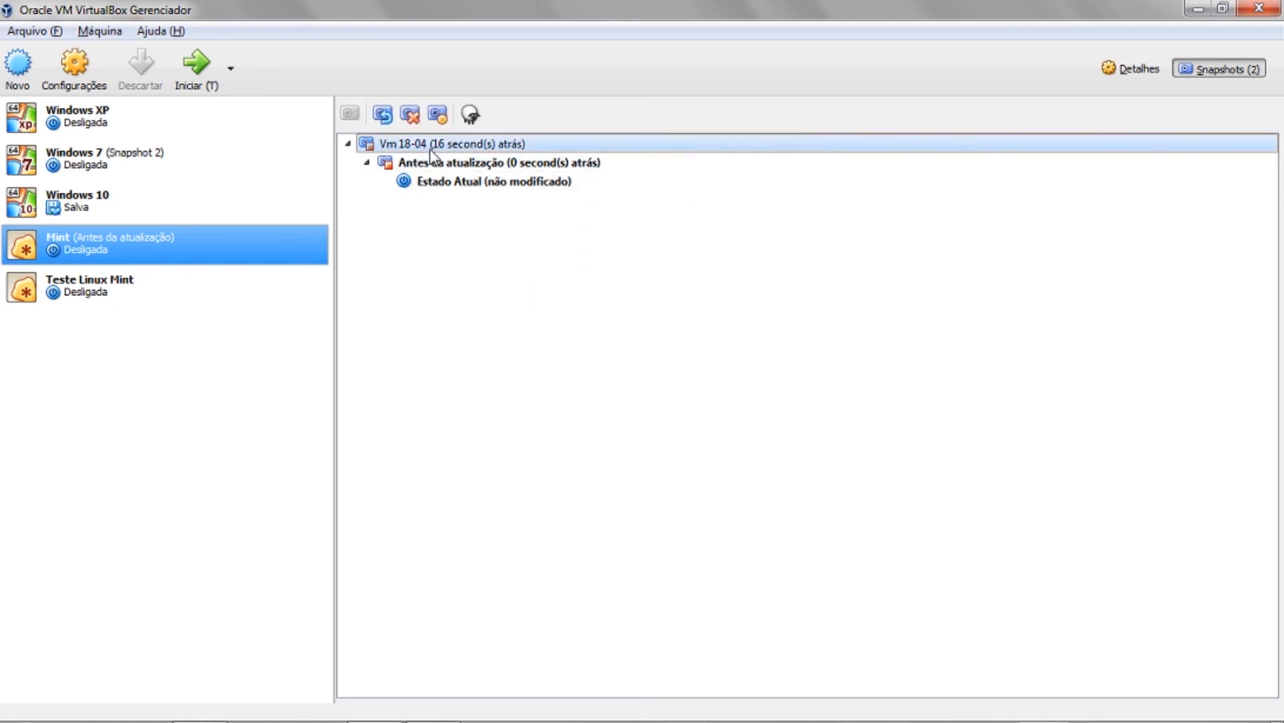
- Select Mint's 'Vm 18-04' and 'Antes da atualização' snapshots in turn, viewing Vm 18-04's context menu
left_click(426, 145)
left_click(435, 164)
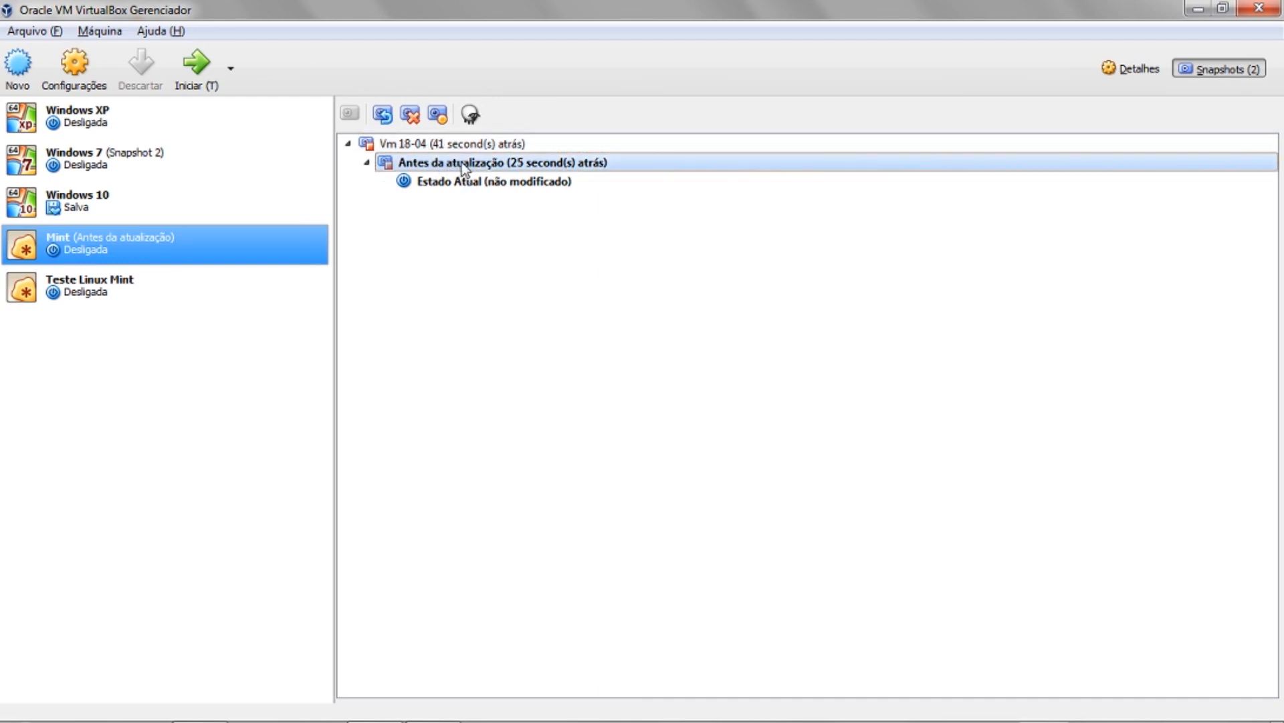
left_click(436, 148)
right_click(436, 147)
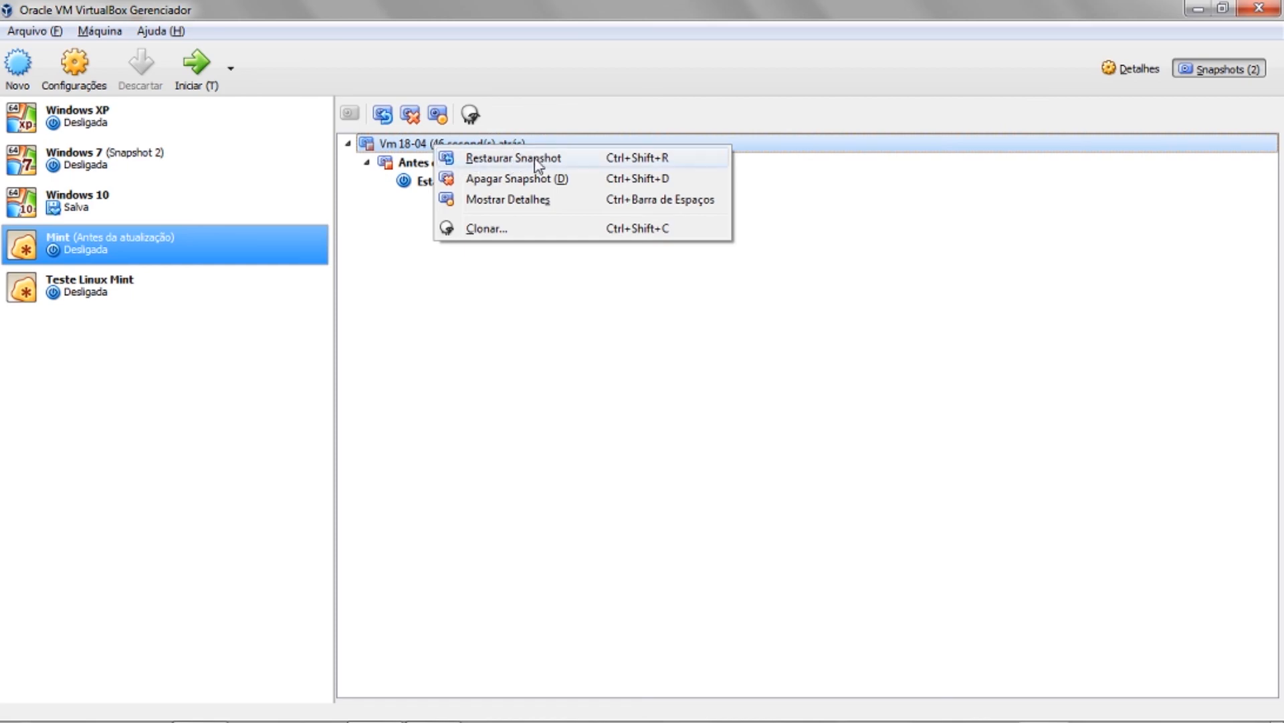
left_click(413, 227)
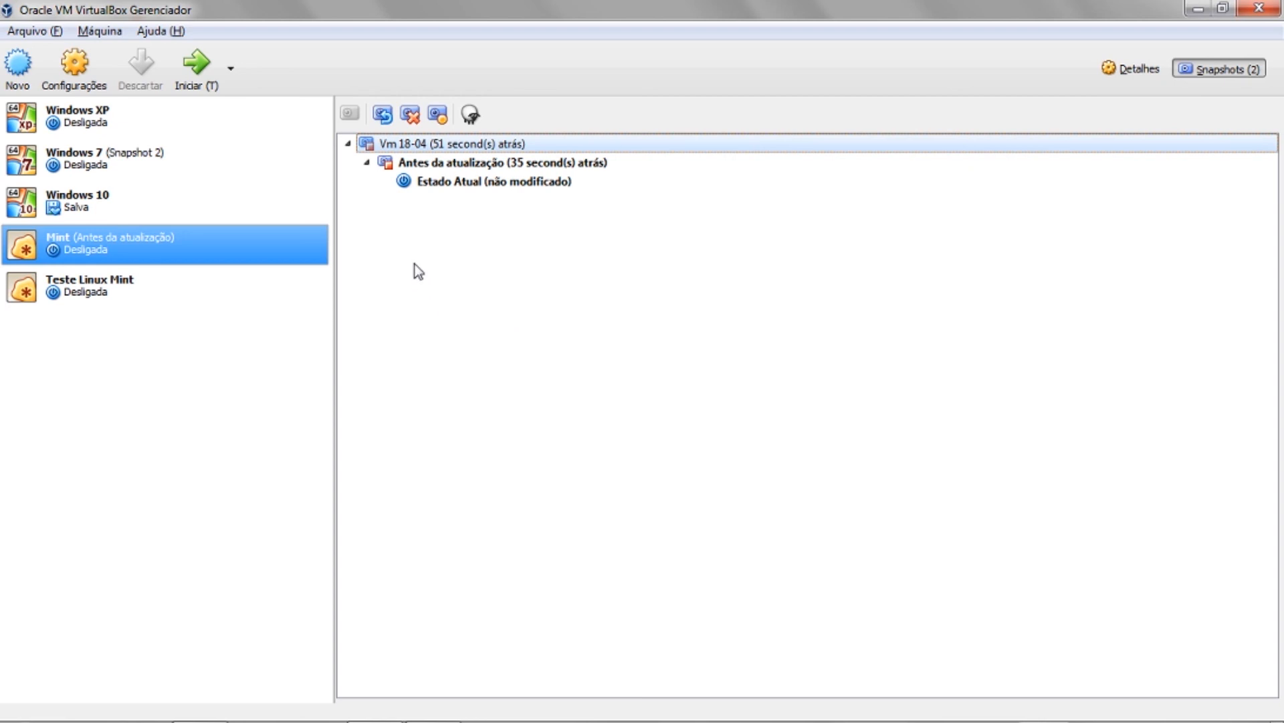
key("Down")
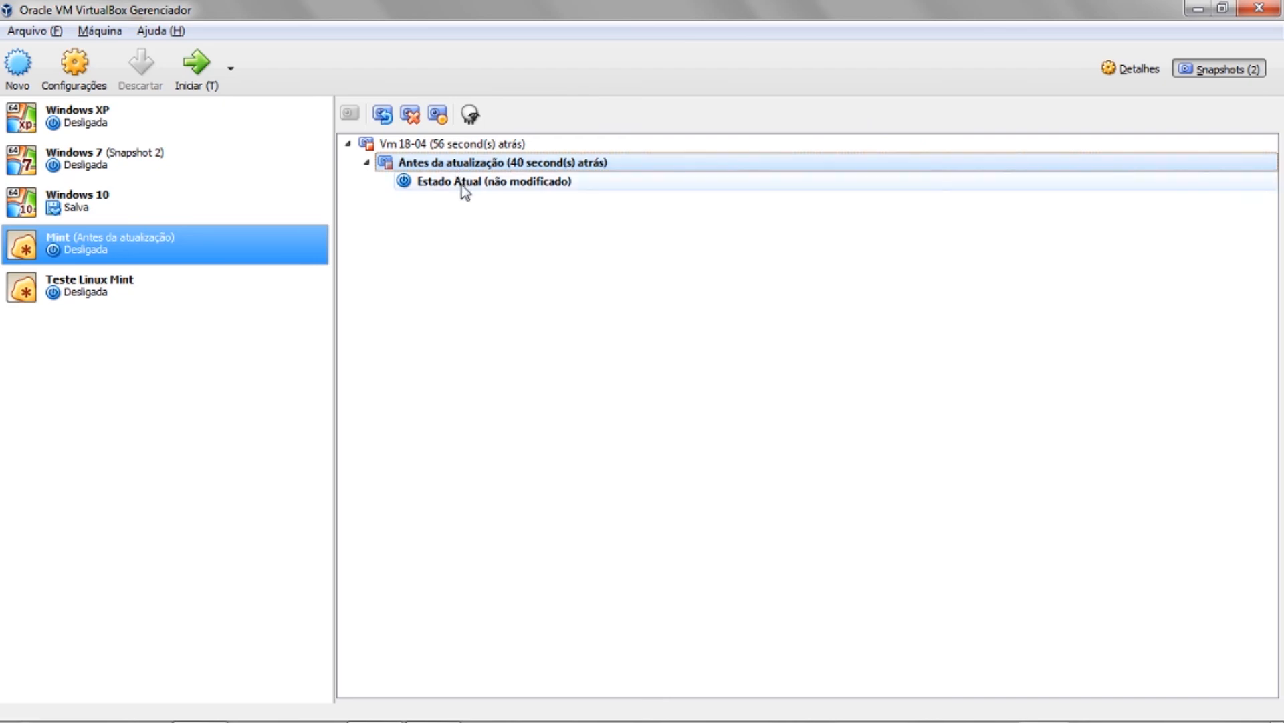
left_click(459, 144)
left_click(459, 164)
left_click(458, 146)
- View Windows 7's Snapshot 1 and Snapshot 2, then glance at Windows 10 and select Windows XP
left_click(140, 158)
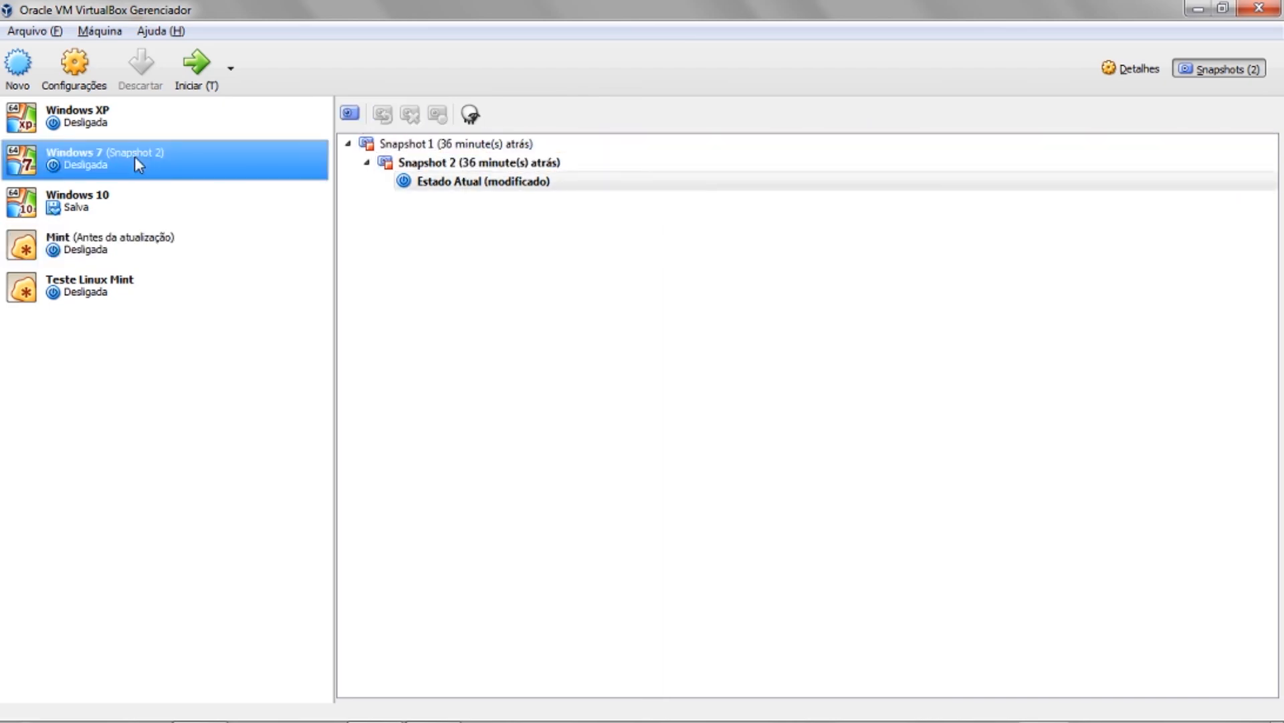
left_click(448, 145)
left_click(472, 164)
left_click(459, 144)
left_click(472, 164)
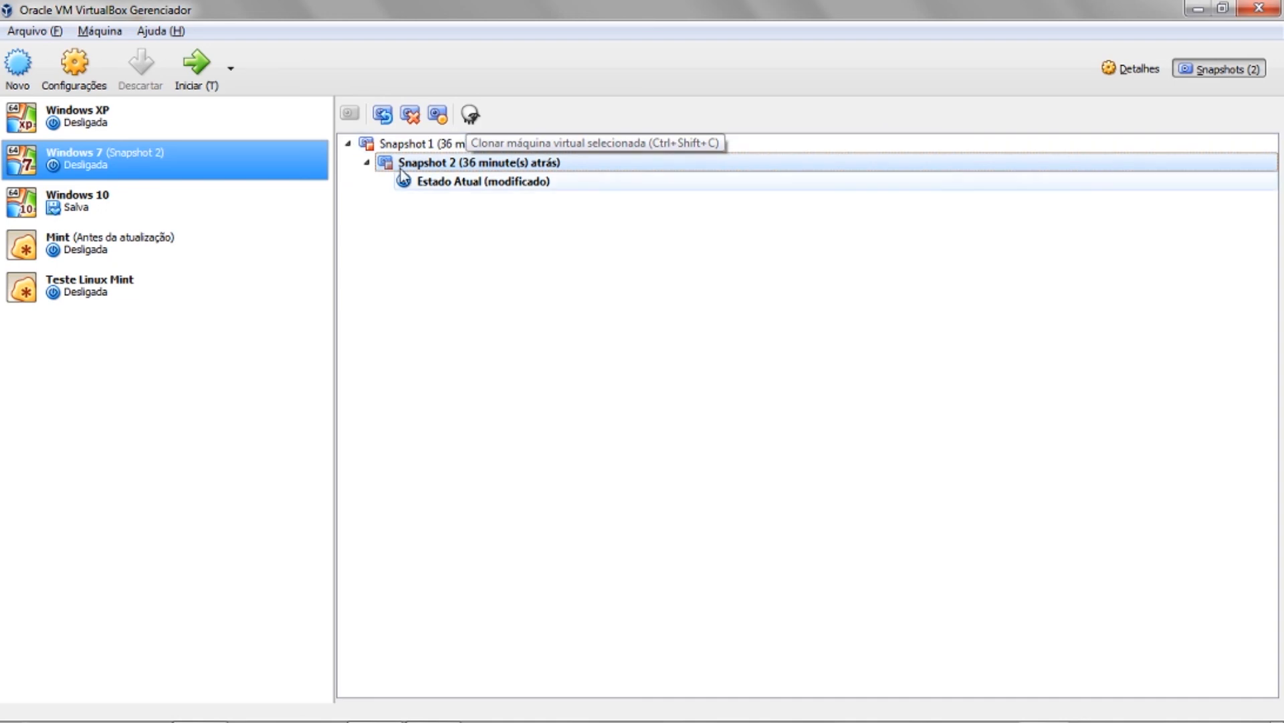
left_click(99, 185)
left_click(118, 175)
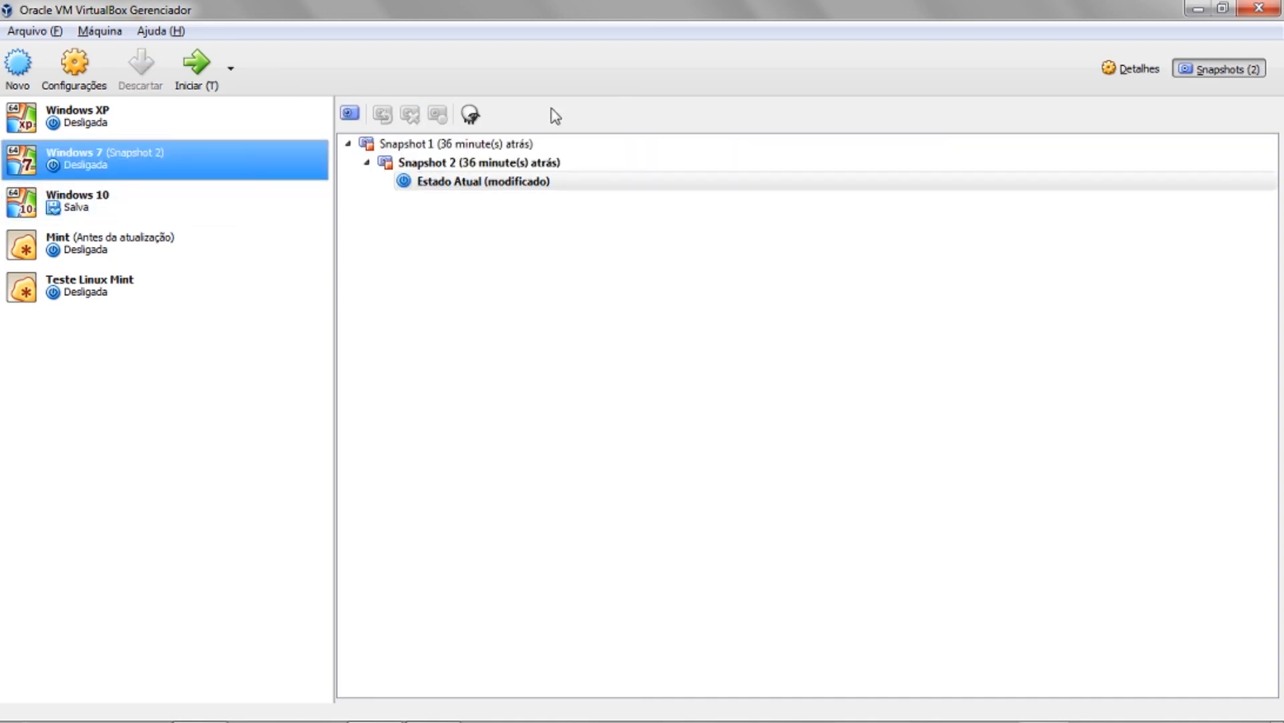
left_click(52, 117)
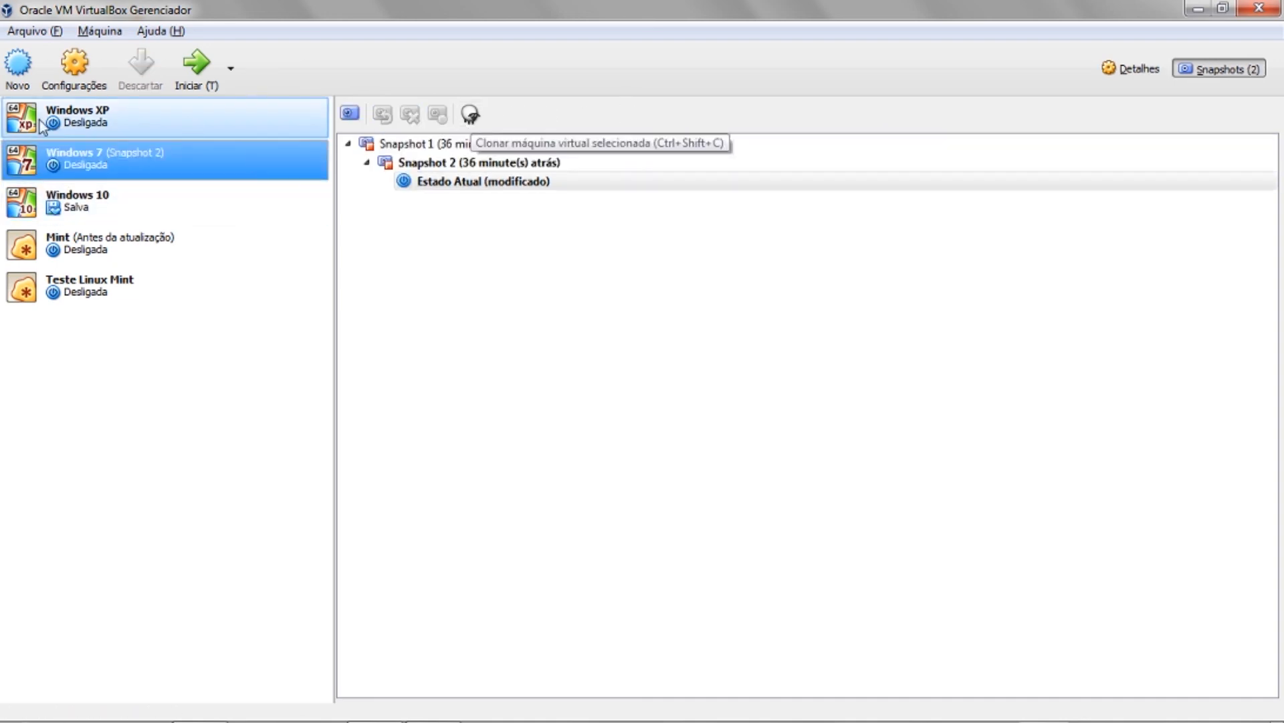
- Open the Windows XP machine's Configurações dialog
right_click(71, 113)
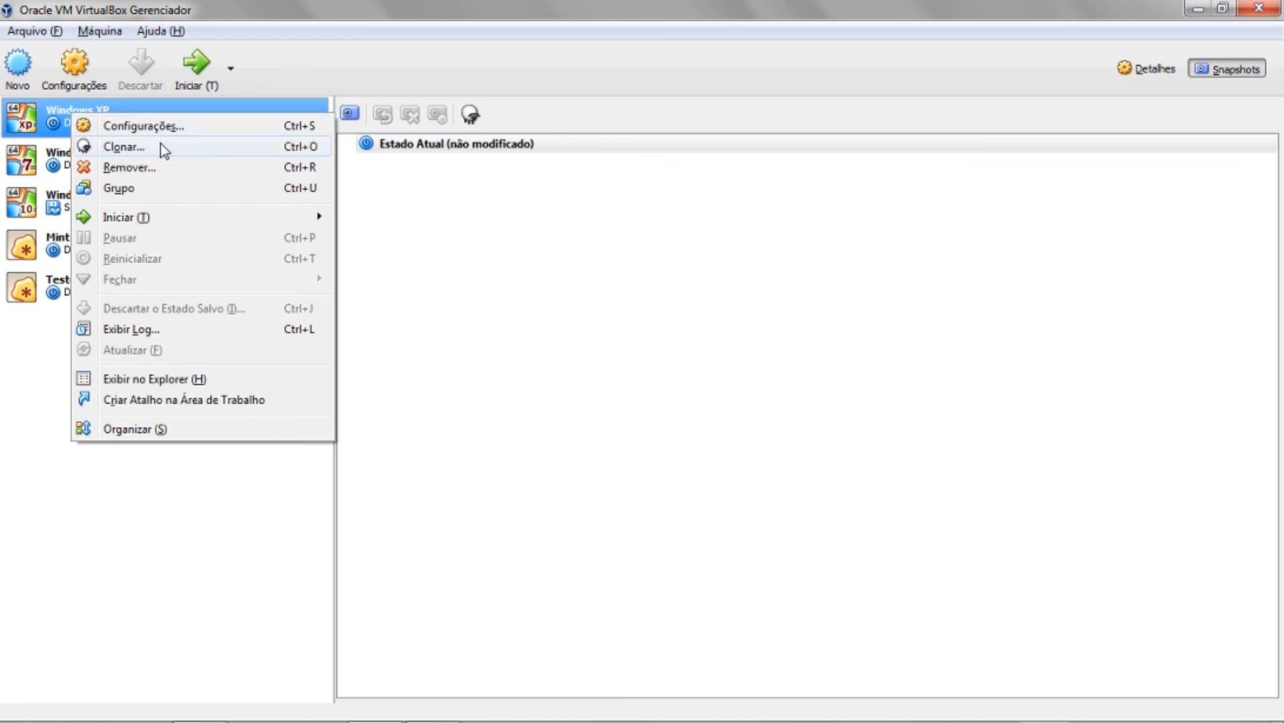
left_click(45, 111)
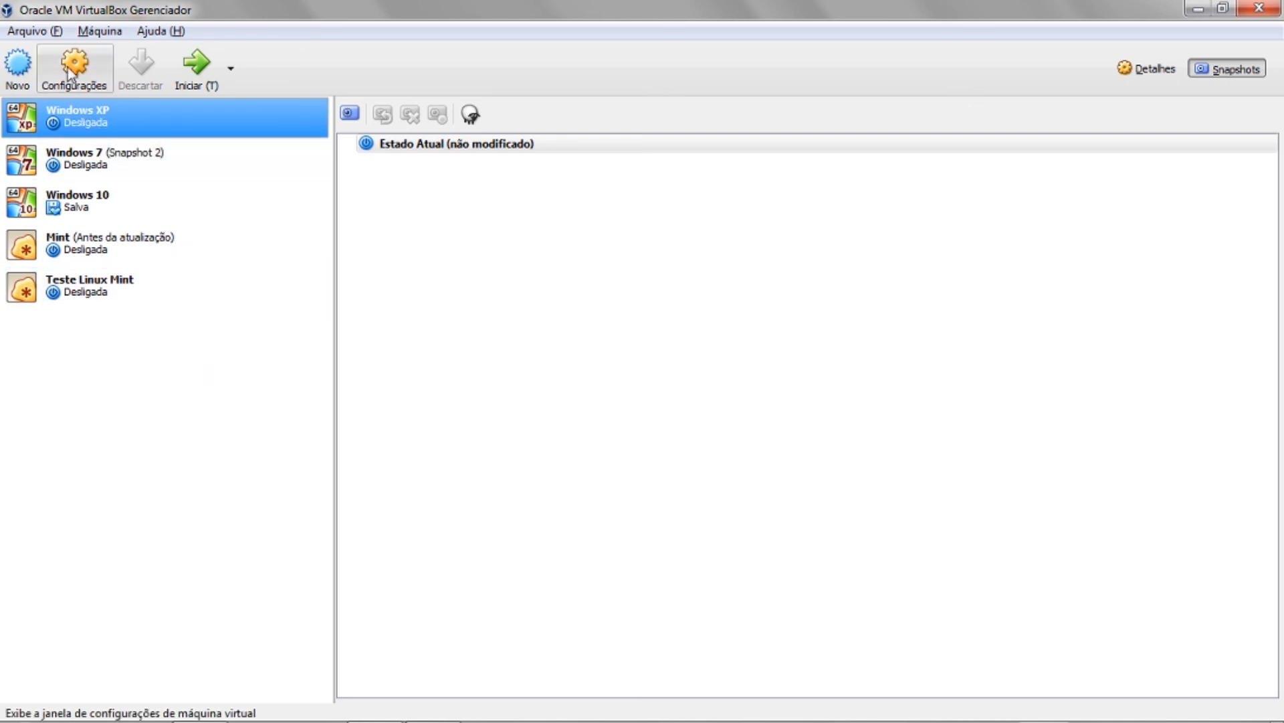
left_click(85, 77)
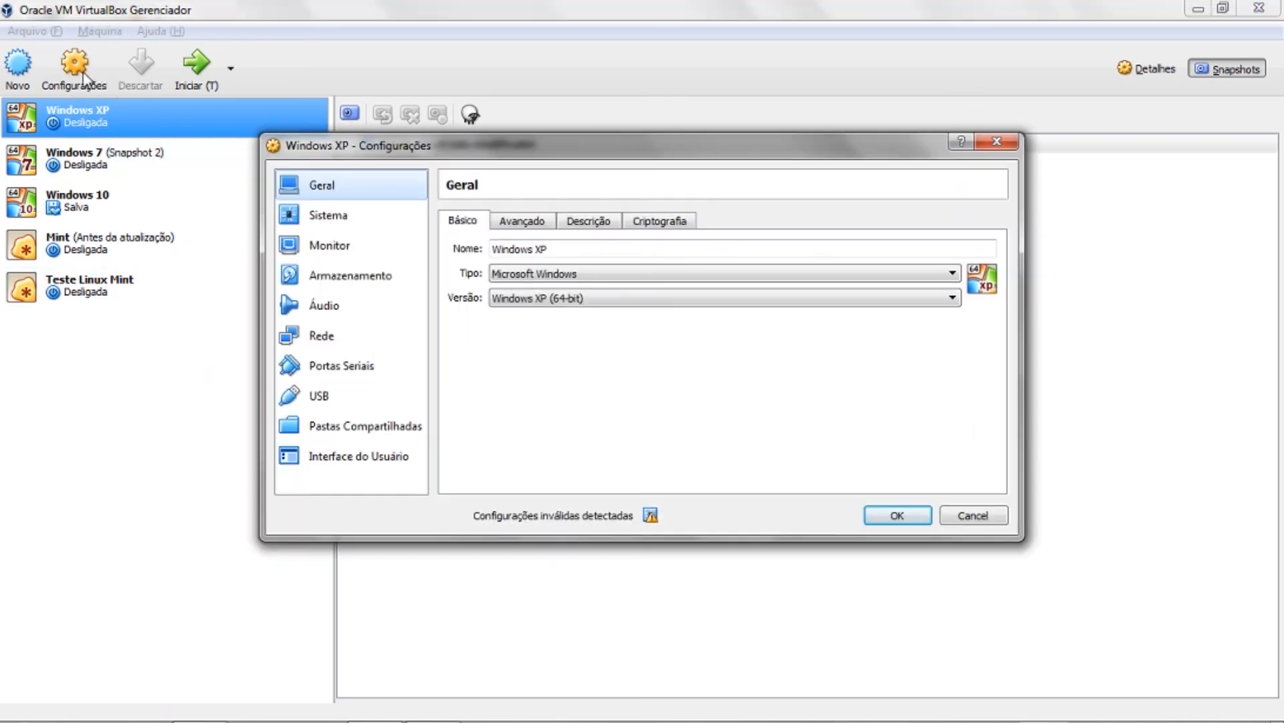
left_click(988, 143)
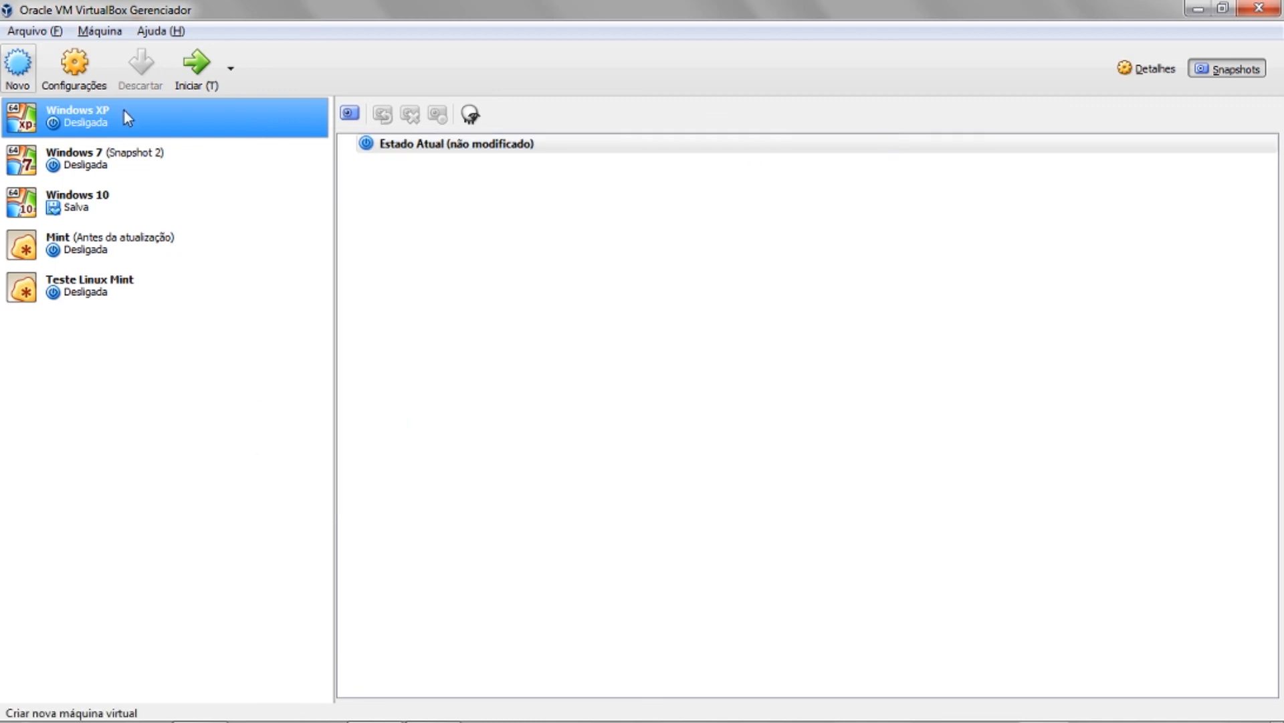
left_click(57, 59)
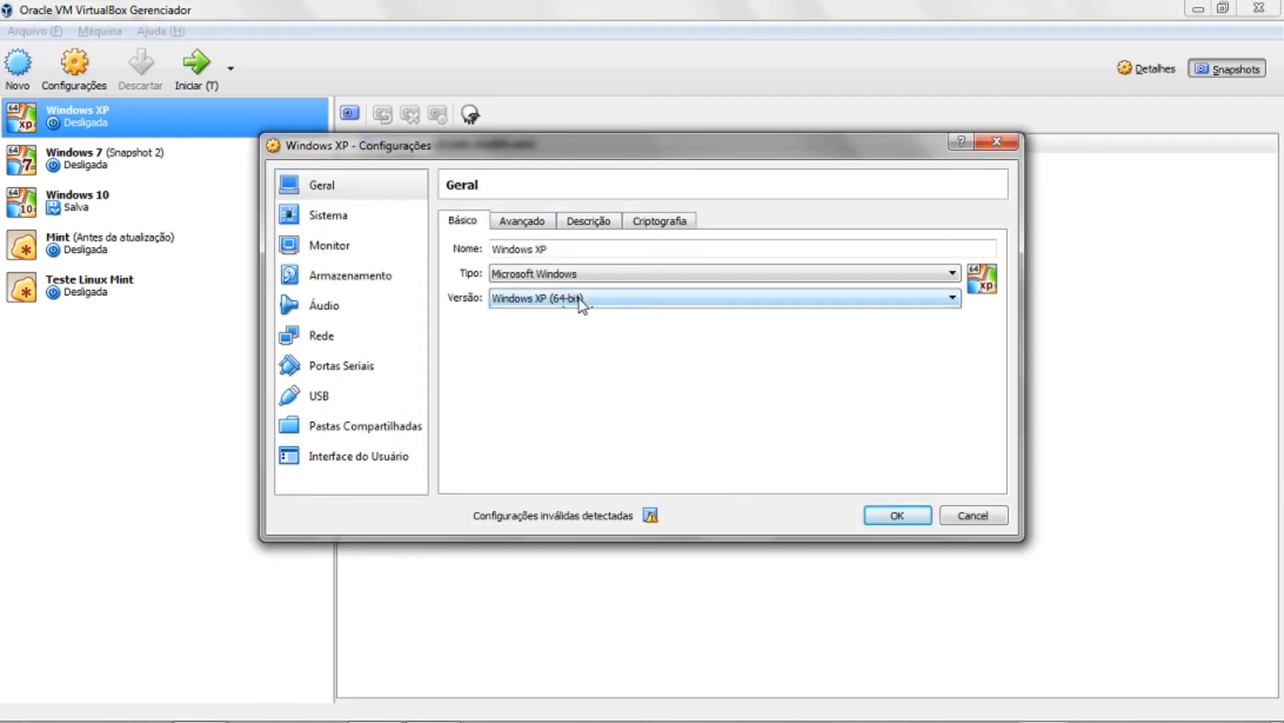
- Change Tipo to Linux and Versão to Other Linux (64-bit)
left_click(579, 299)
left_click(629, 269)
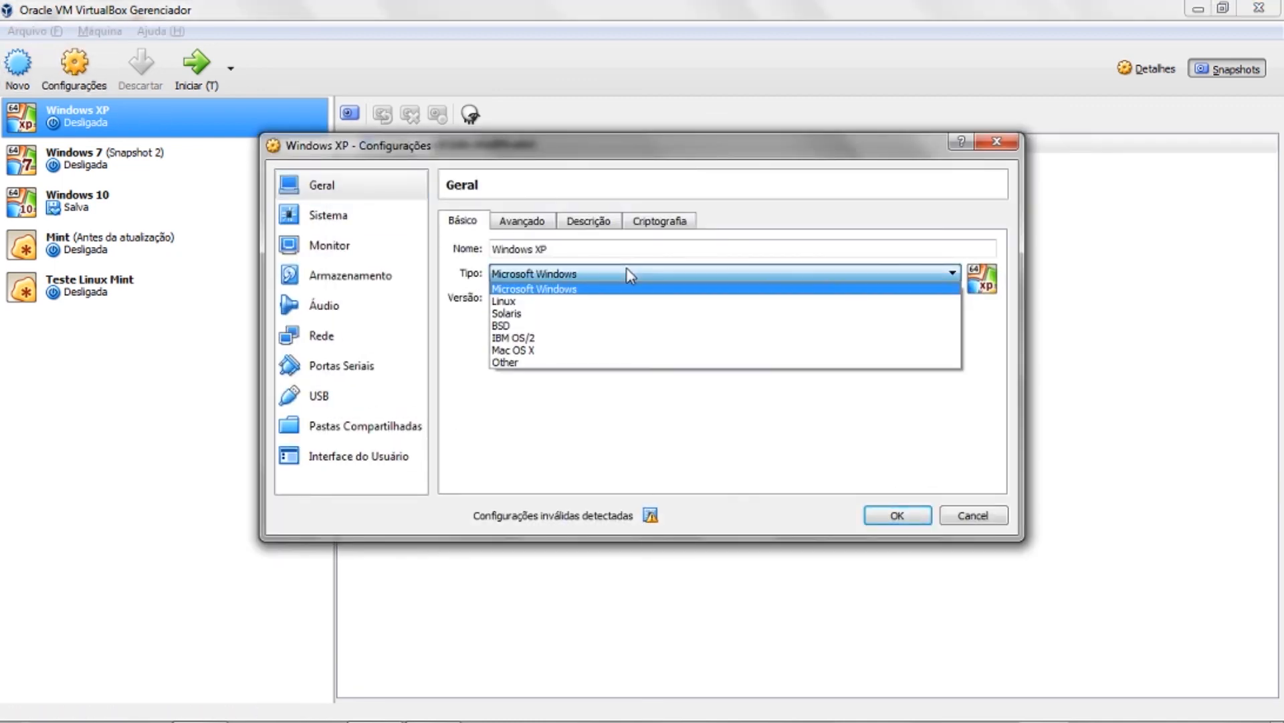
left_click(592, 300)
left_click(581, 302)
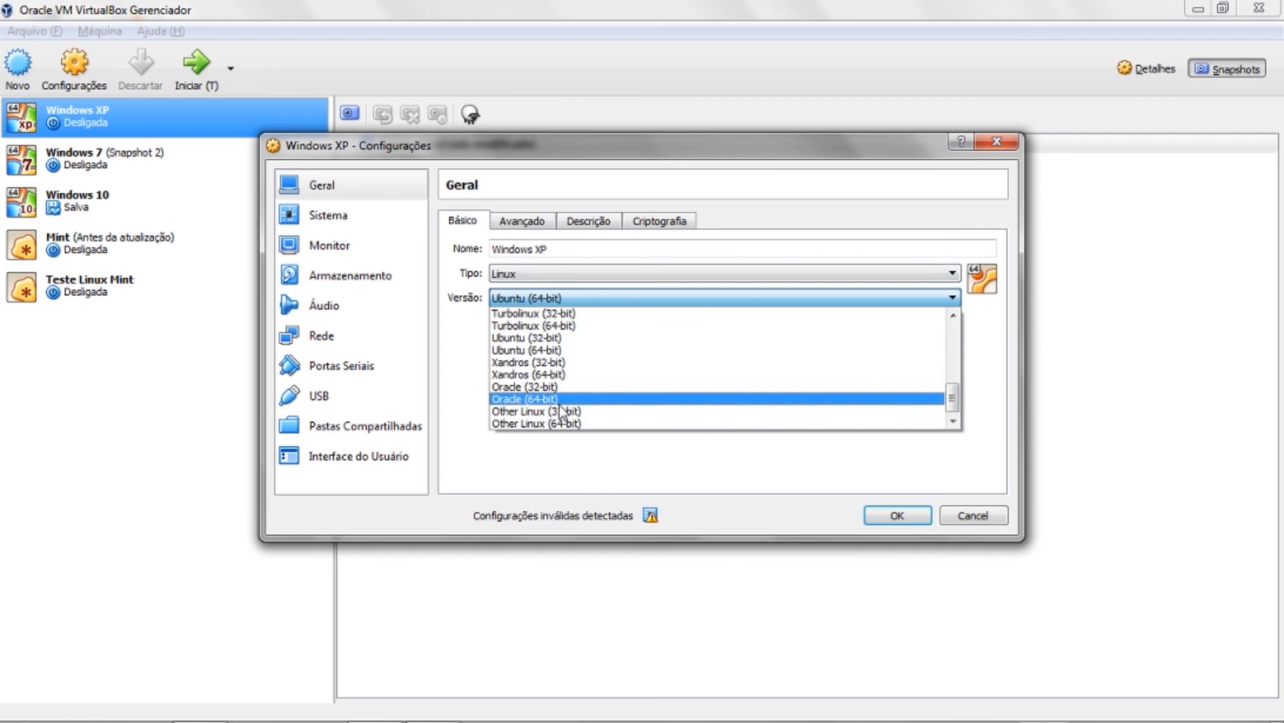
left_click(562, 423)
- Rename the machine to 'Android', then close the settings without saving
double_click(560, 245)
triple_click(561, 245)
type("ANdroid")
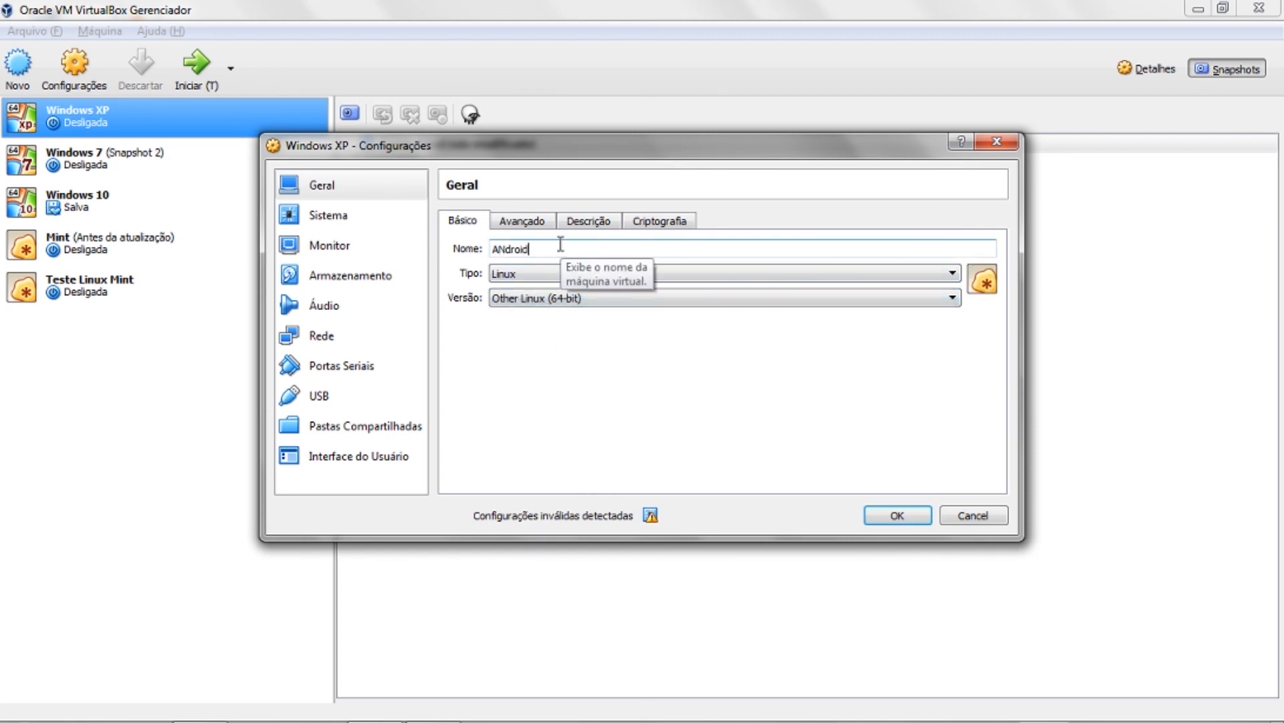
key("BackSpace")
key("BackSpace")
key("BackSpace")
key("BackSpace")
key("BackSpace")
key("BackSpace")
type("ndroid")
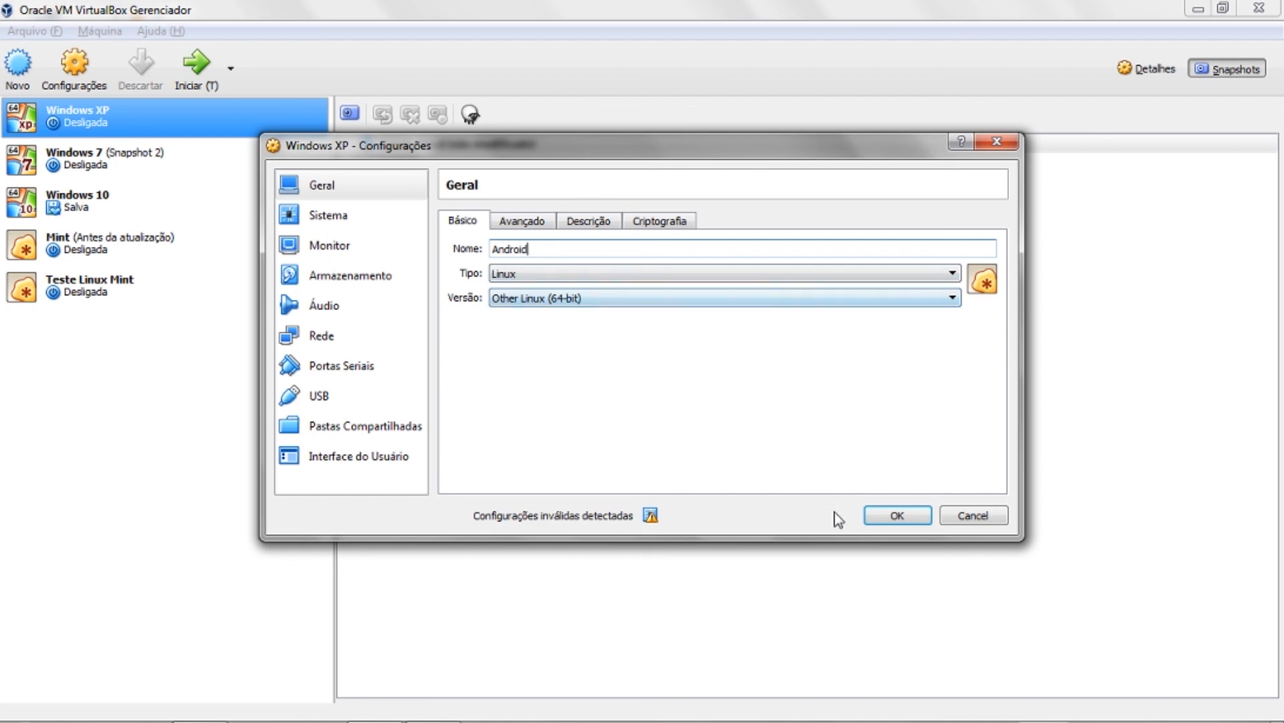
left_click(956, 522)
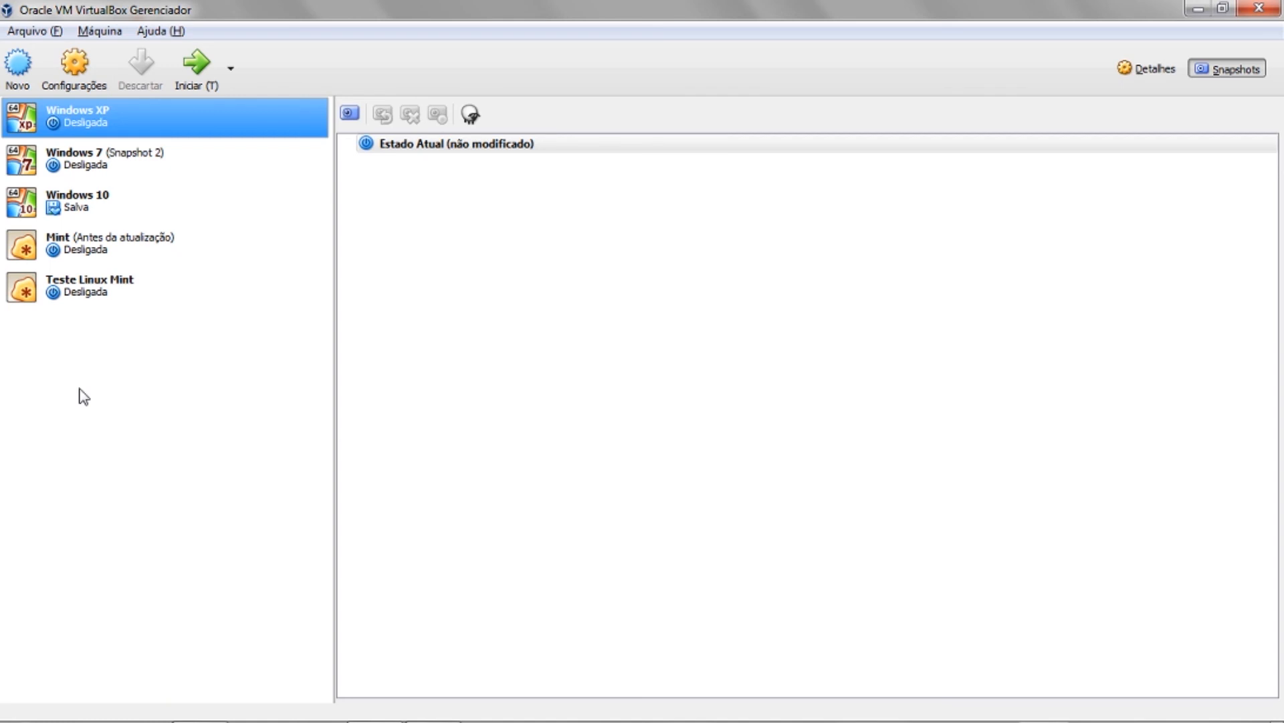
- Browse the manager's menus, then select and start Teste Linux Mint
left_click(156, 30)
mouse_move(109, 31)
mouse_move(58, 33)
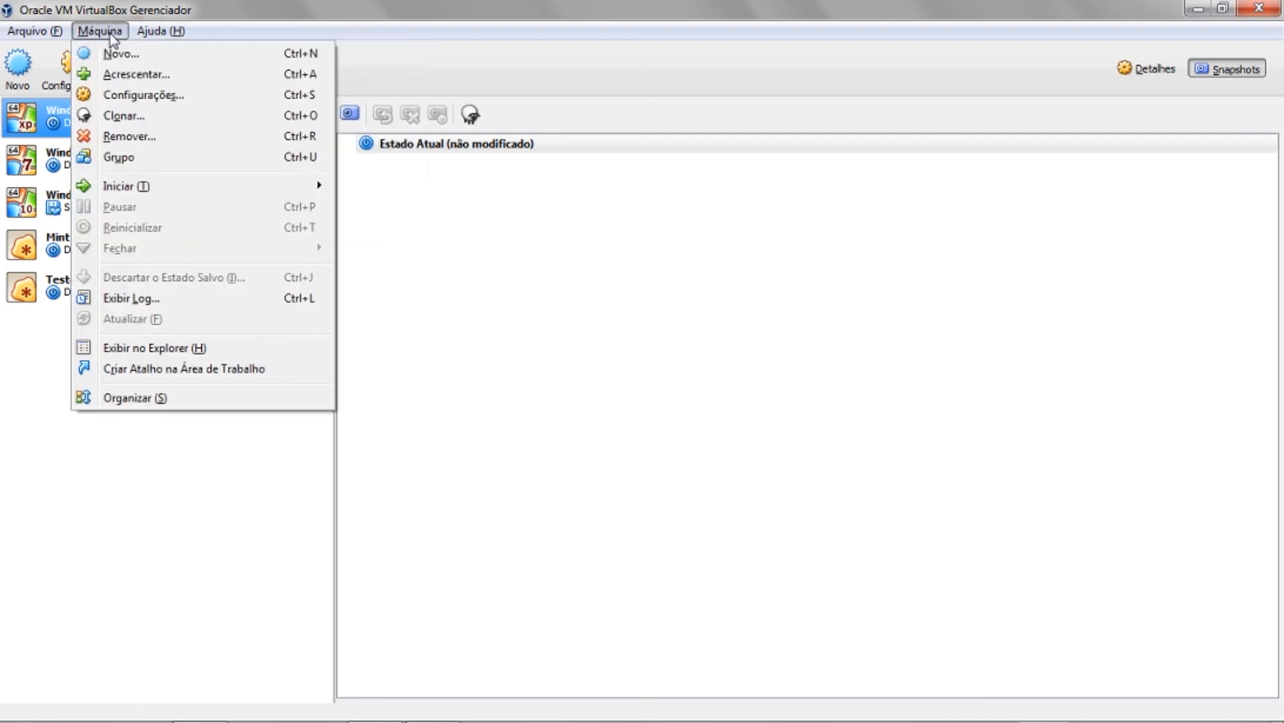
left_click(154, 467)
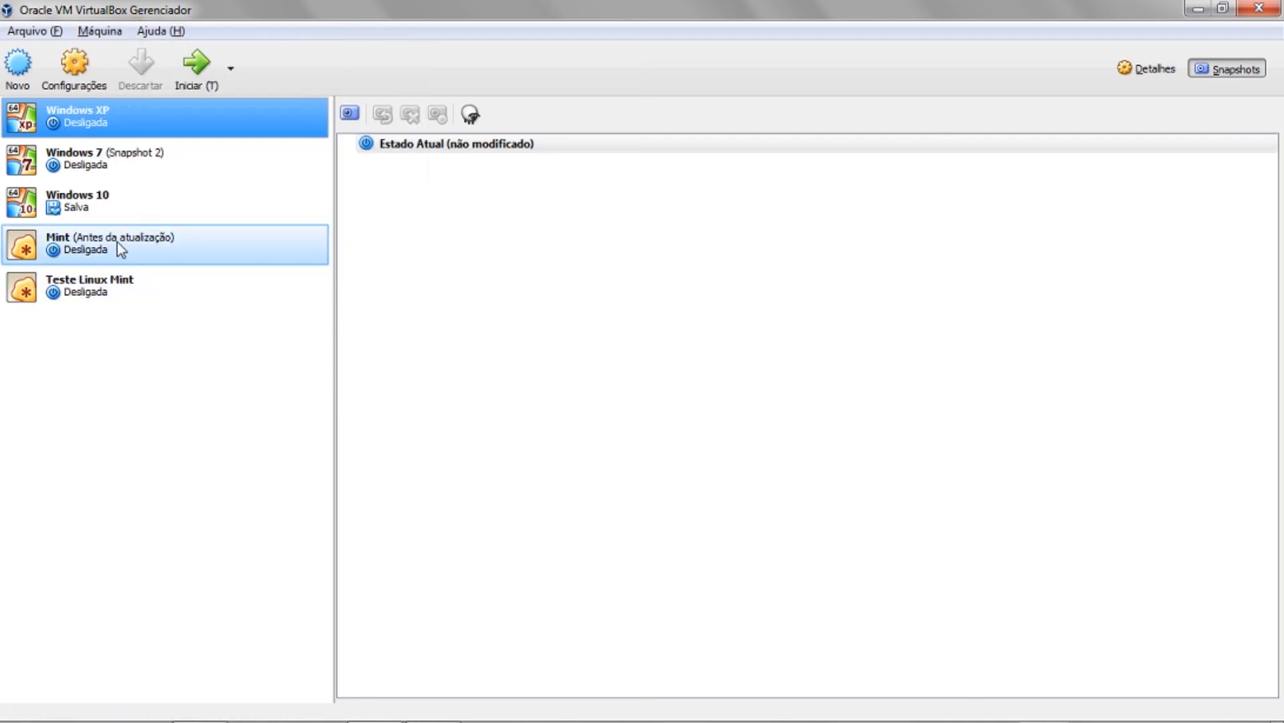
left_click(117, 280)
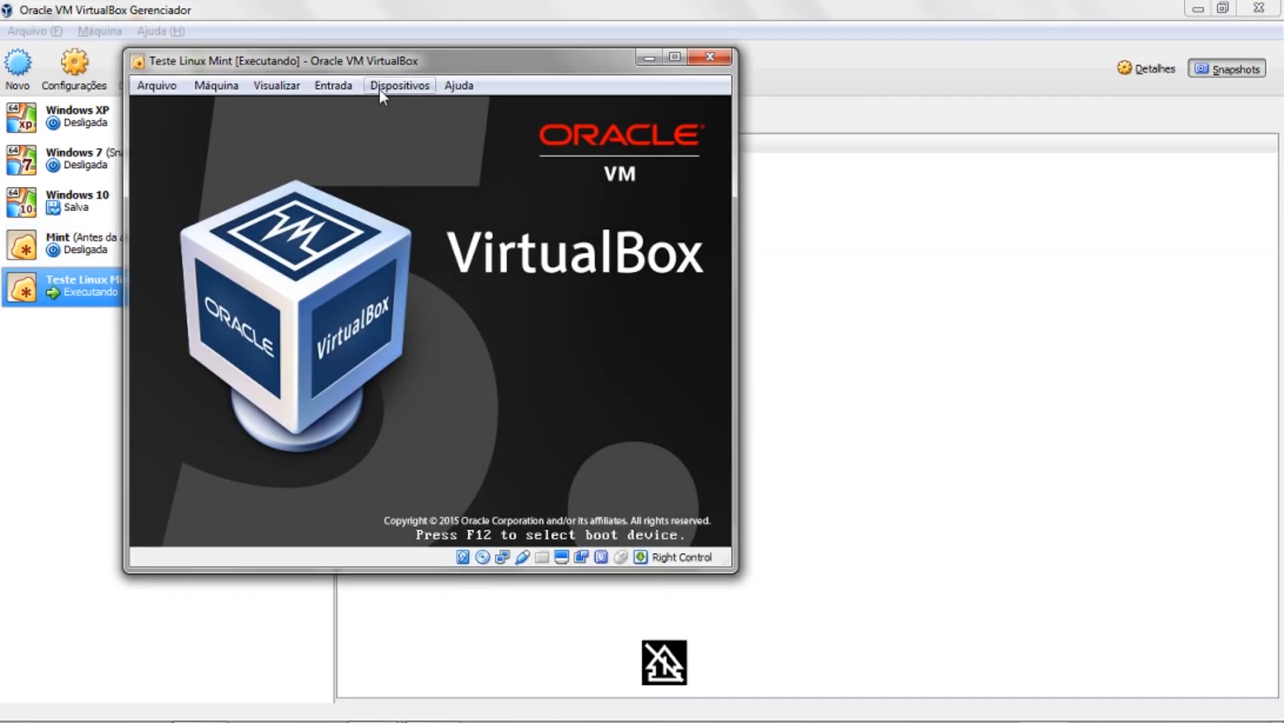
- Browse the Dispositivos menu, then close the VM window and power it off
left_click(355, 87)
mouse_move(384, 86)
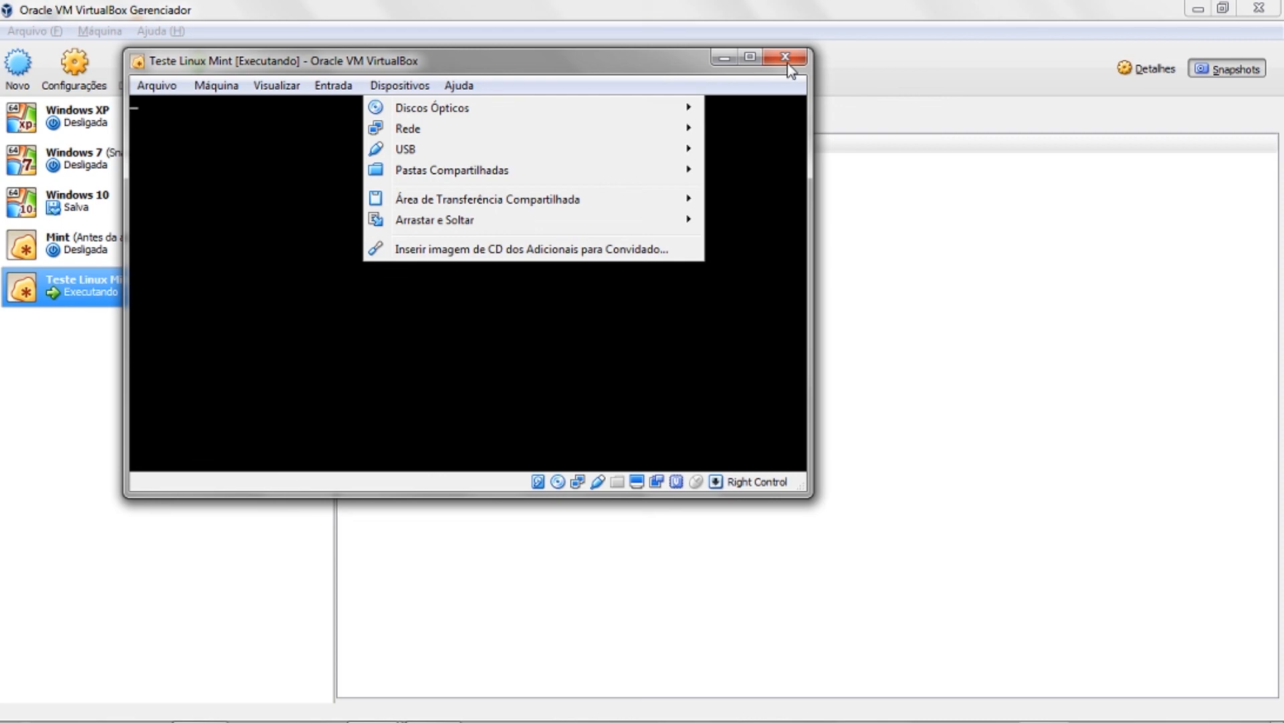
left_click(786, 59)
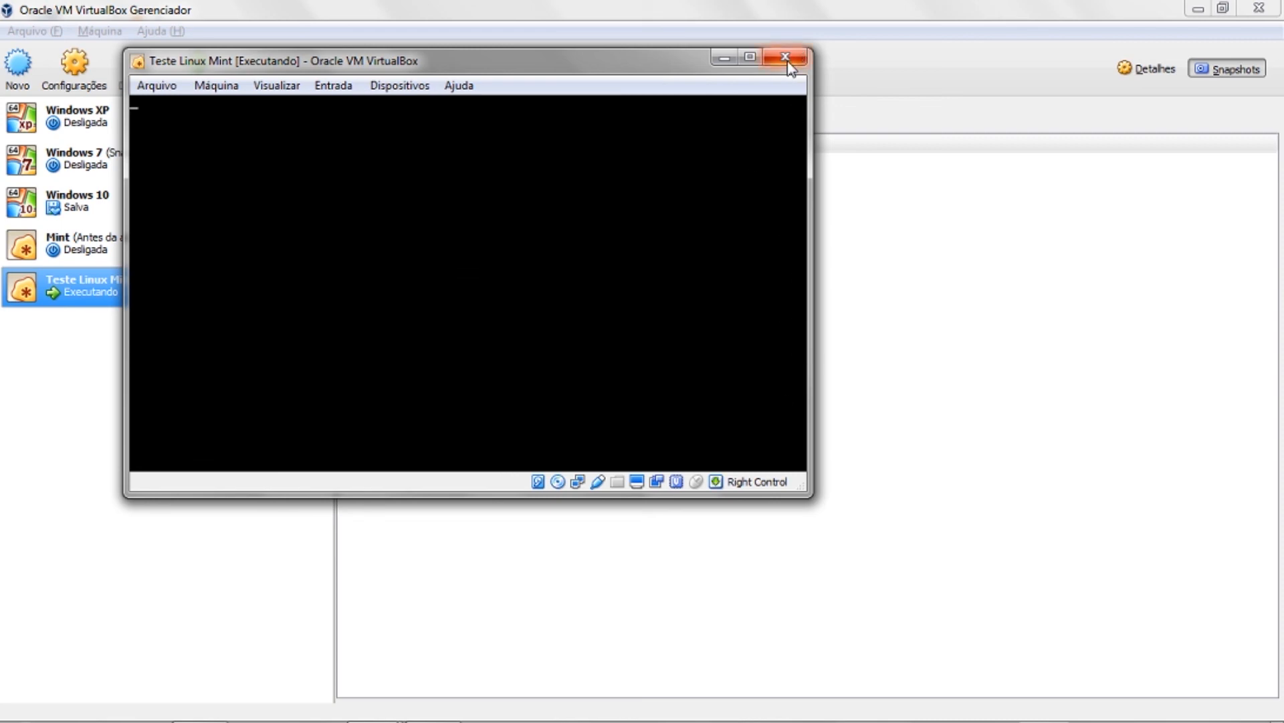
left_click(787, 59)
left_click(391, 331)
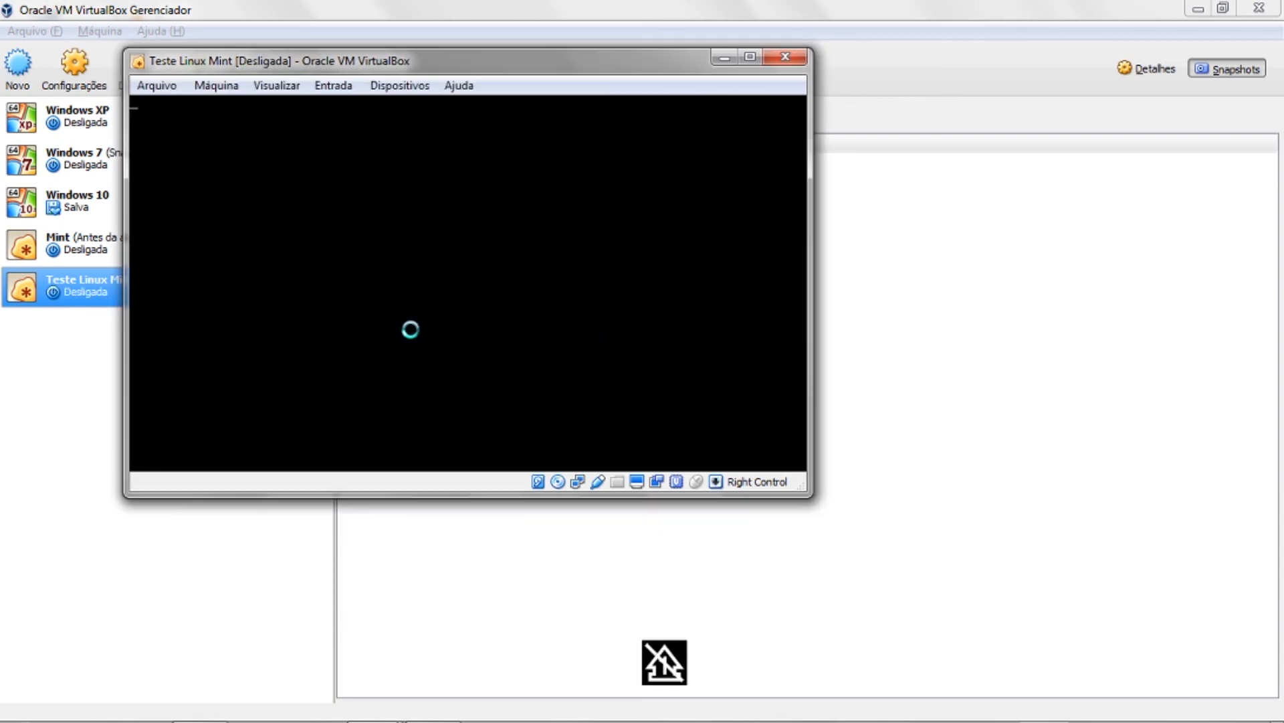